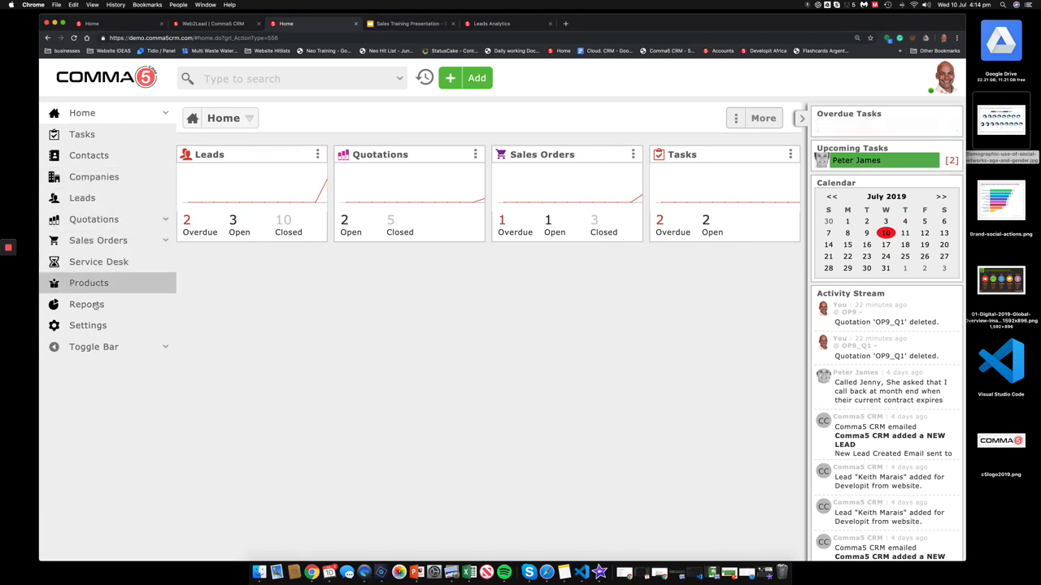
Step: Browse the Leads, Quotations, Sales Orders and Products lists, then open Settings
click(92, 199)
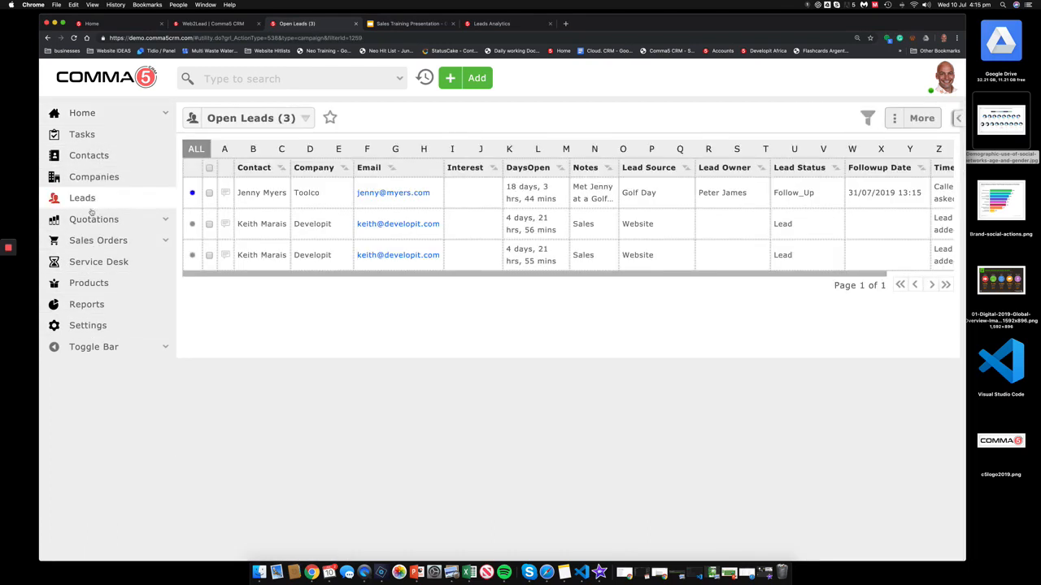
click(92, 220)
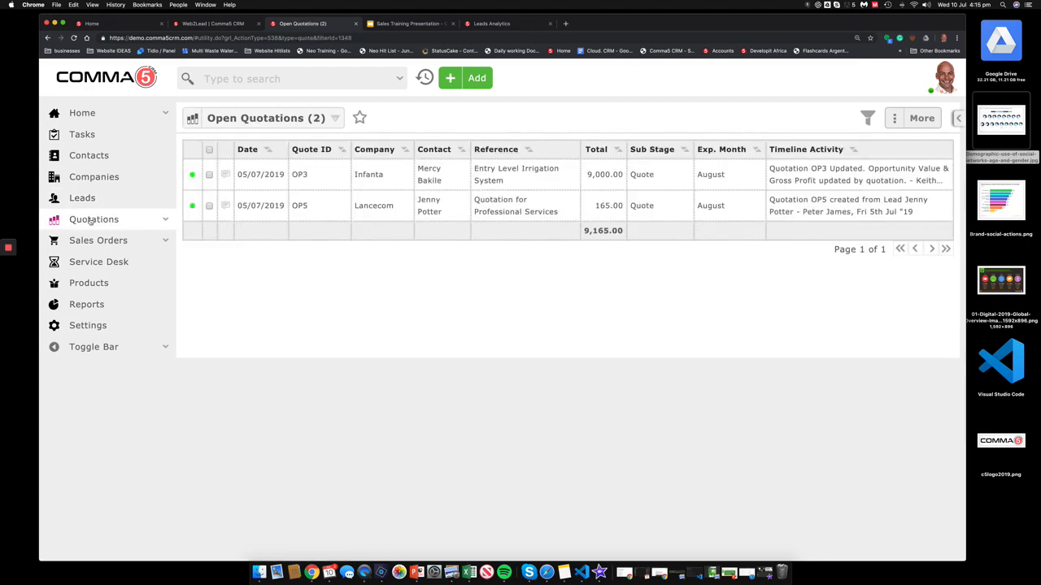
click(96, 241)
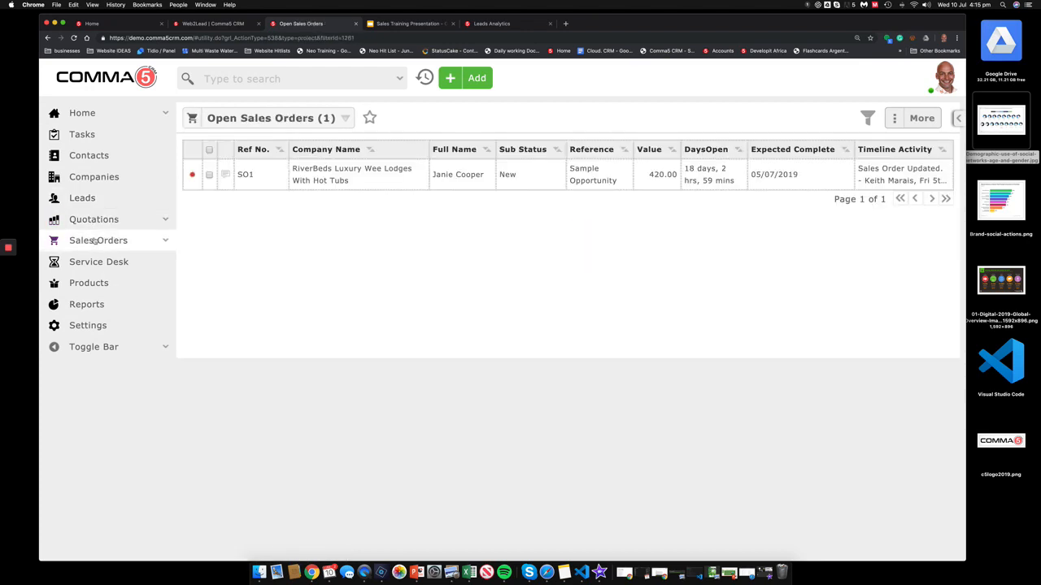
click(91, 284)
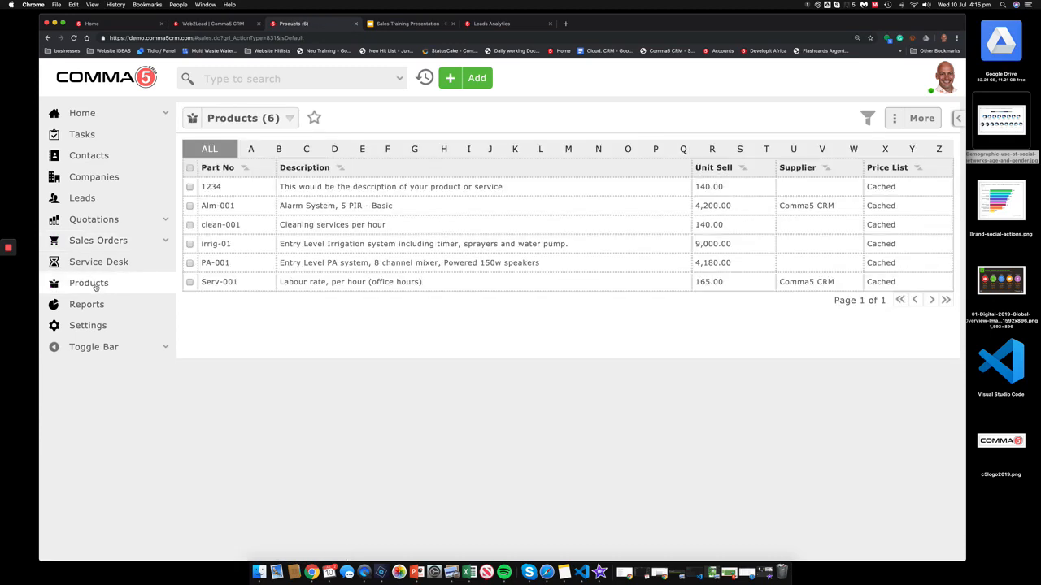
click(99, 327)
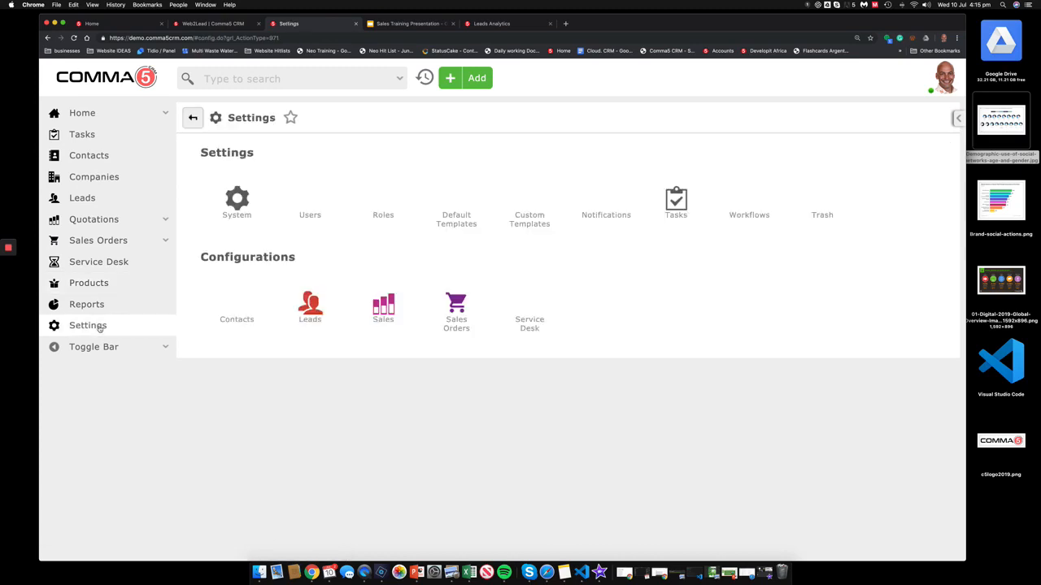
Step: Check the Sales configuration, then view the Pre-Cold Call custom email template
click(378, 307)
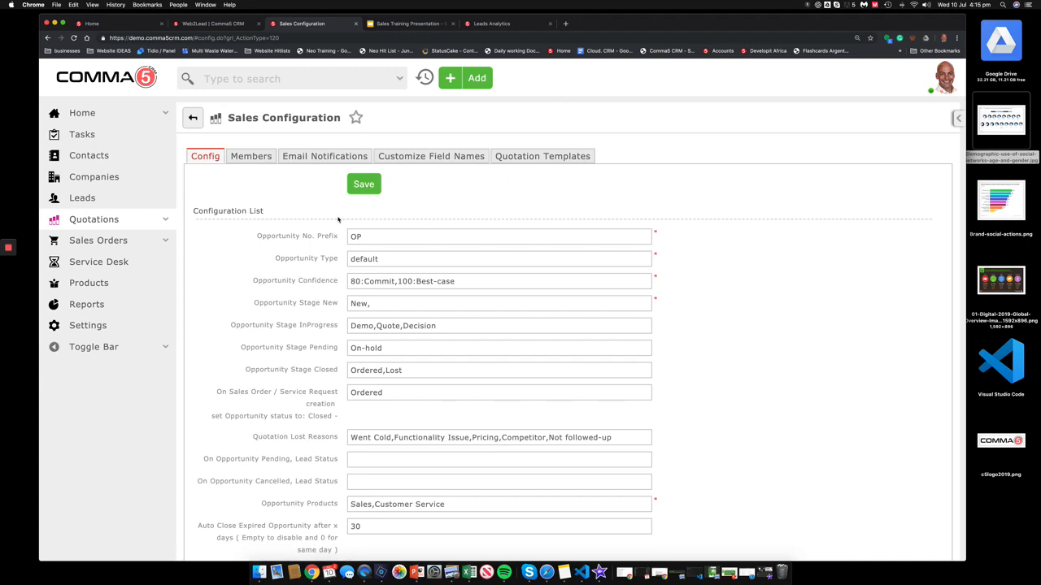
click(88, 325)
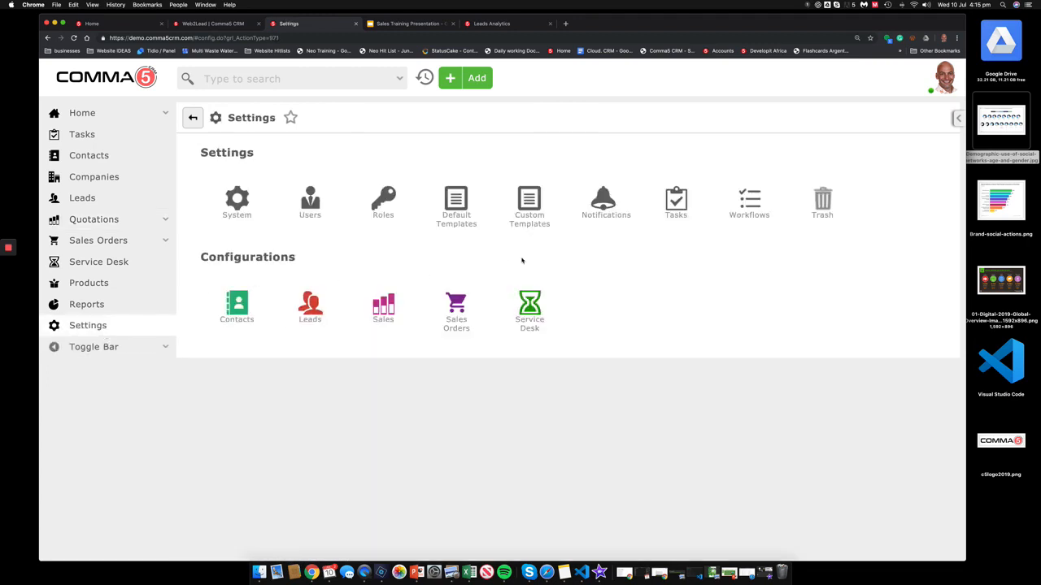
click(530, 195)
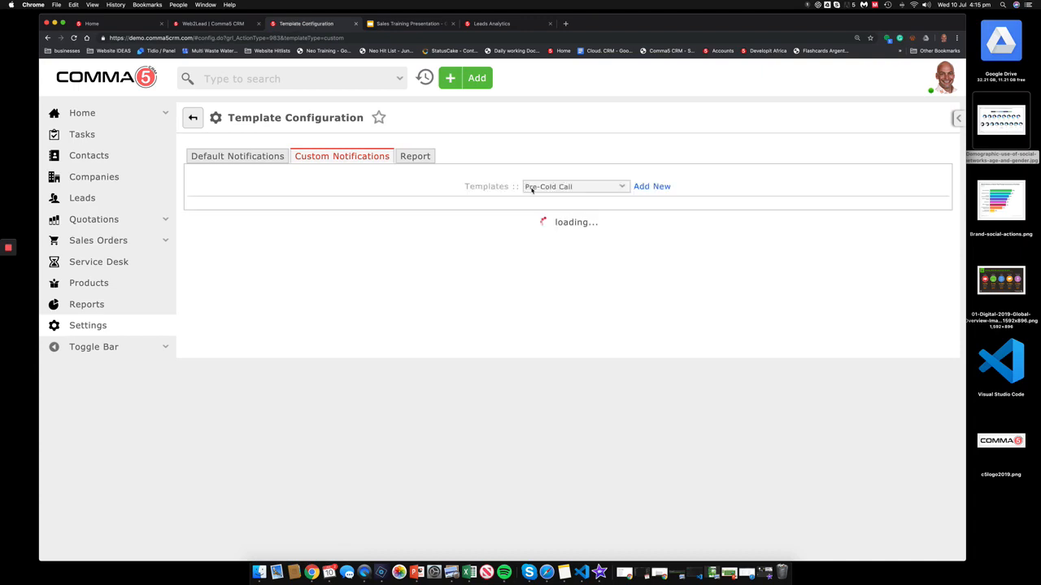
scroll(531, 348, down, 1)
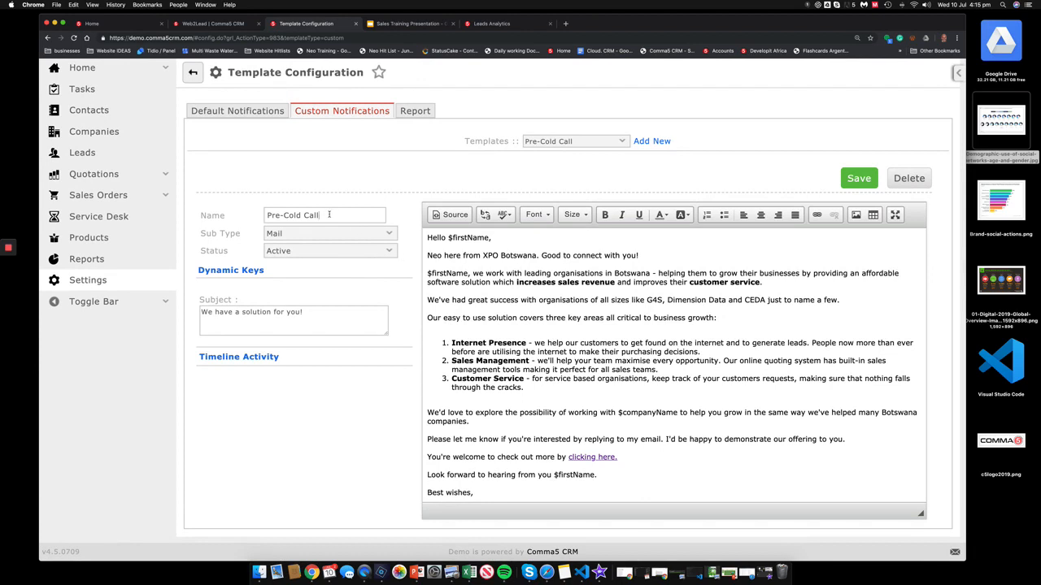
drag(329, 214, 229, 216)
scroll(428, 290, up, 1)
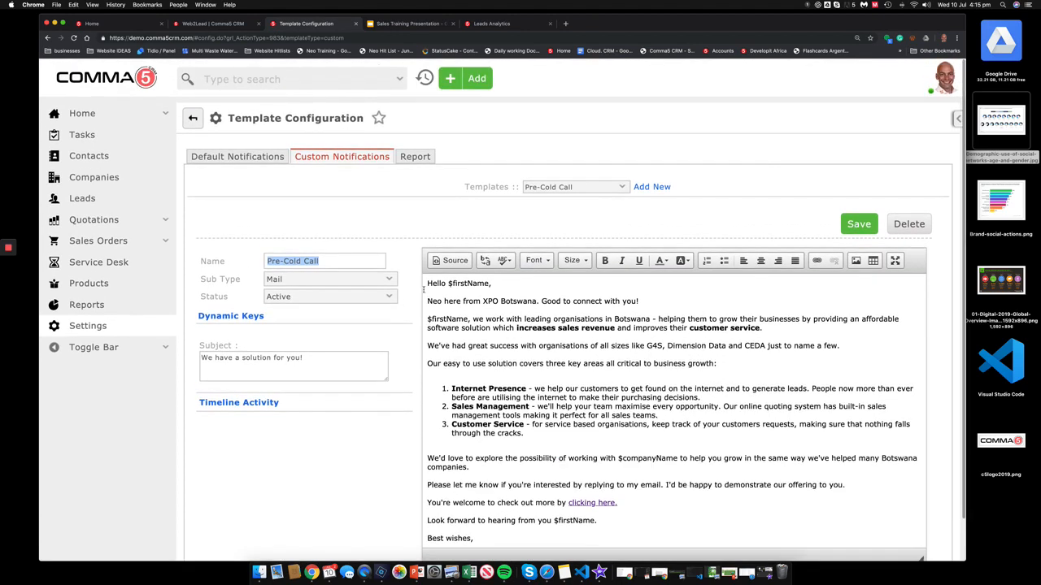
click(109, 113)
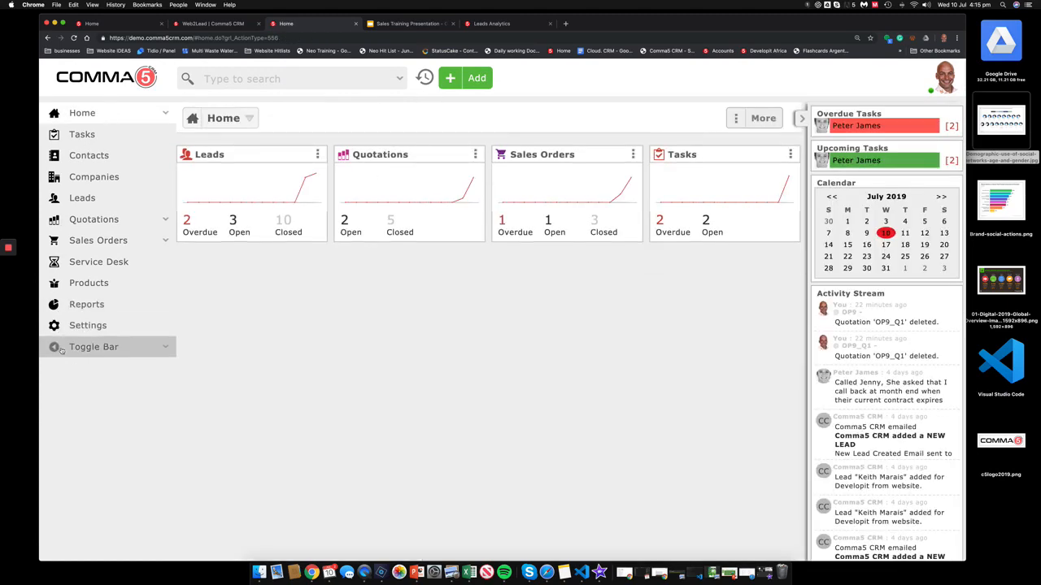
Step: Collapse the sidebar, search products for 'water pump' and view the irrig-01 product
click(89, 346)
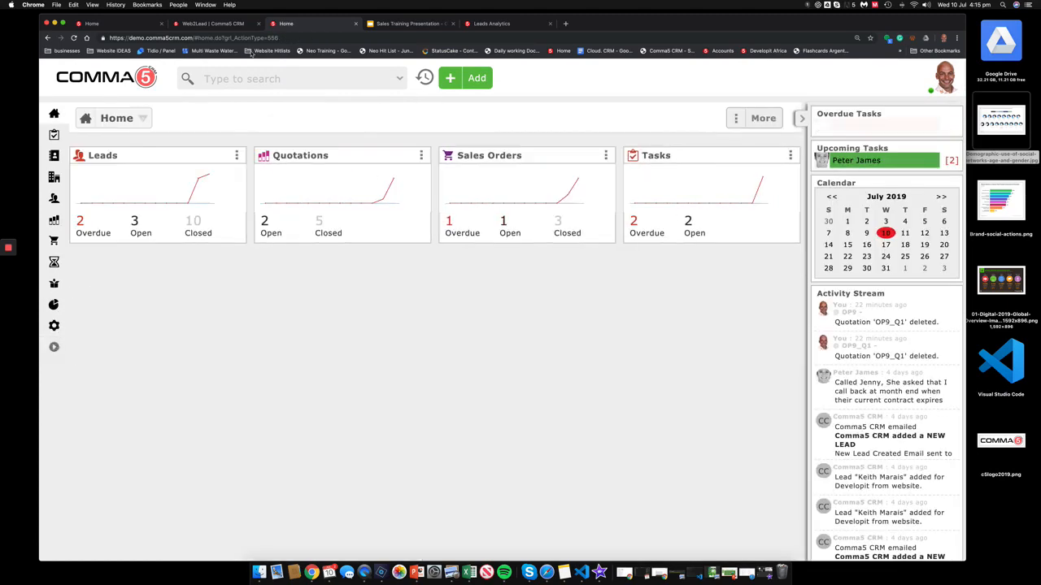
click(257, 79)
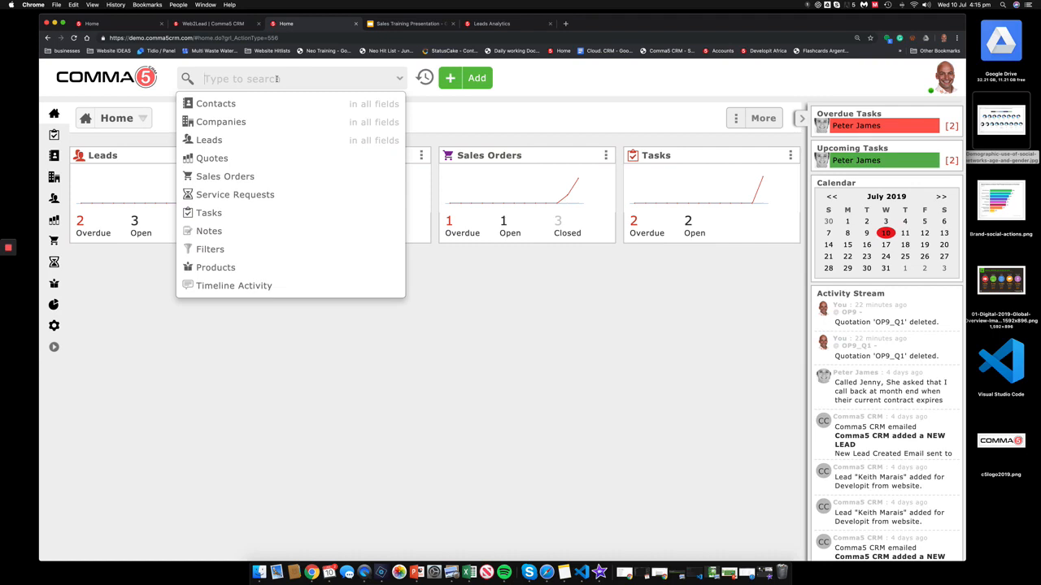
text(water pump)
click(219, 267)
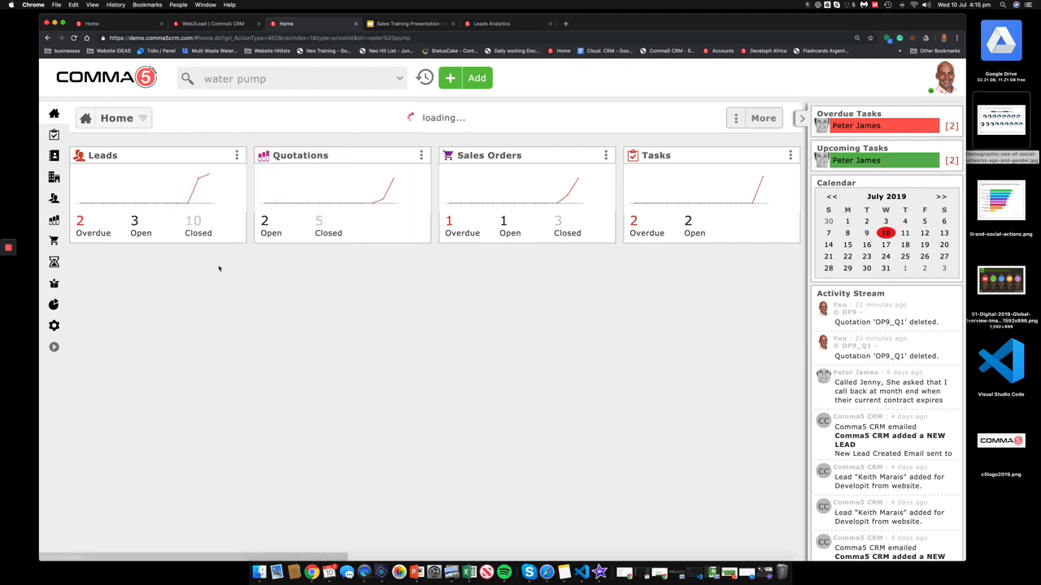
click(98, 168)
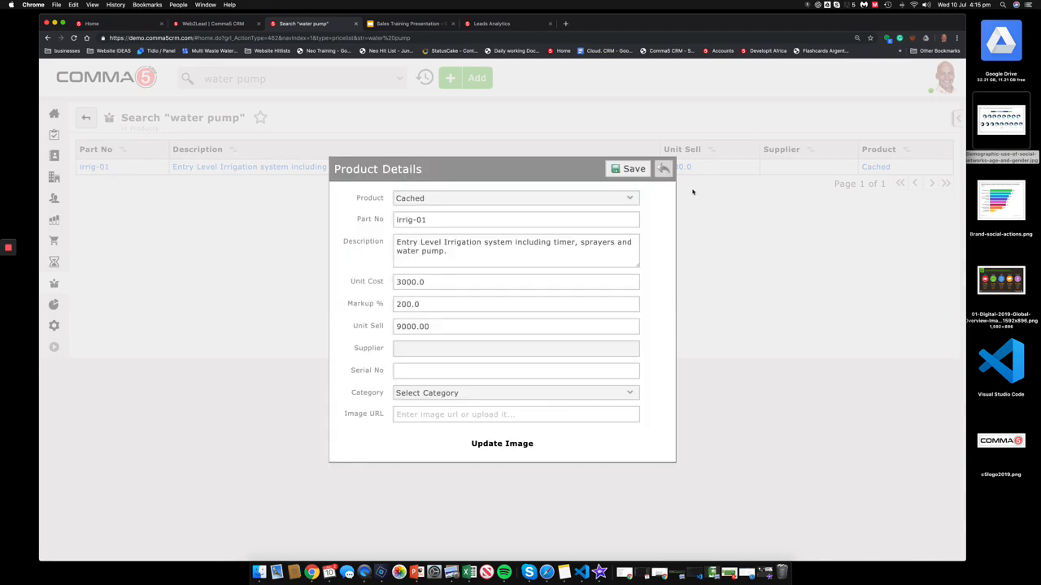
click(666, 169)
Step: Search the CRM for the contact's first name
click(275, 79)
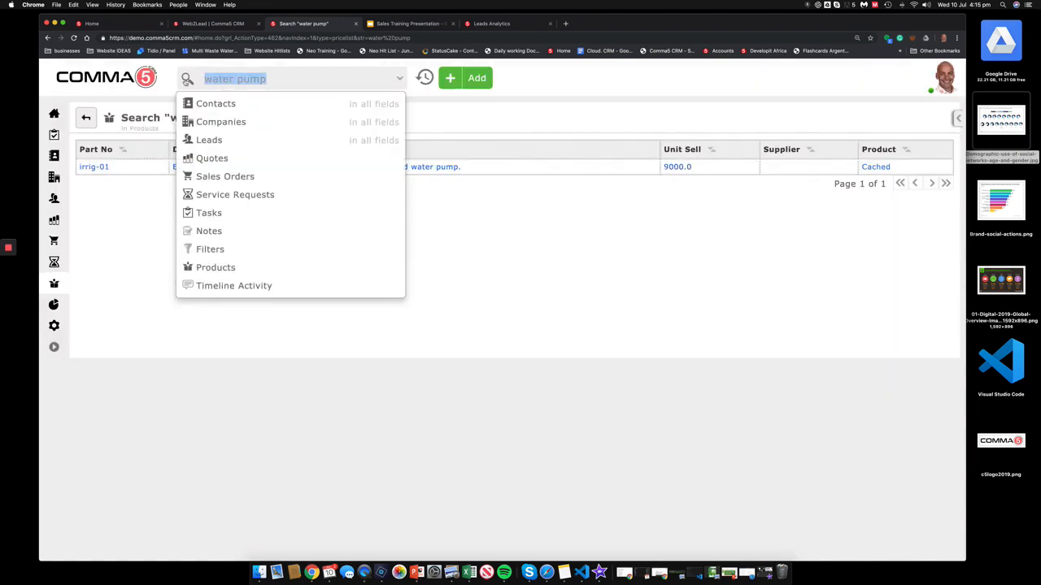
text(keith)
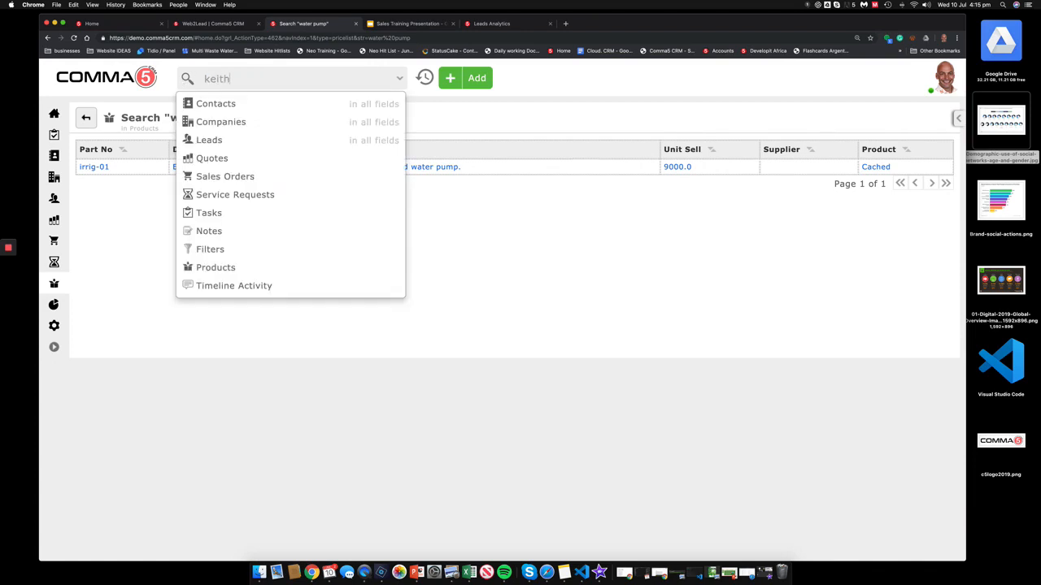
key(Return)
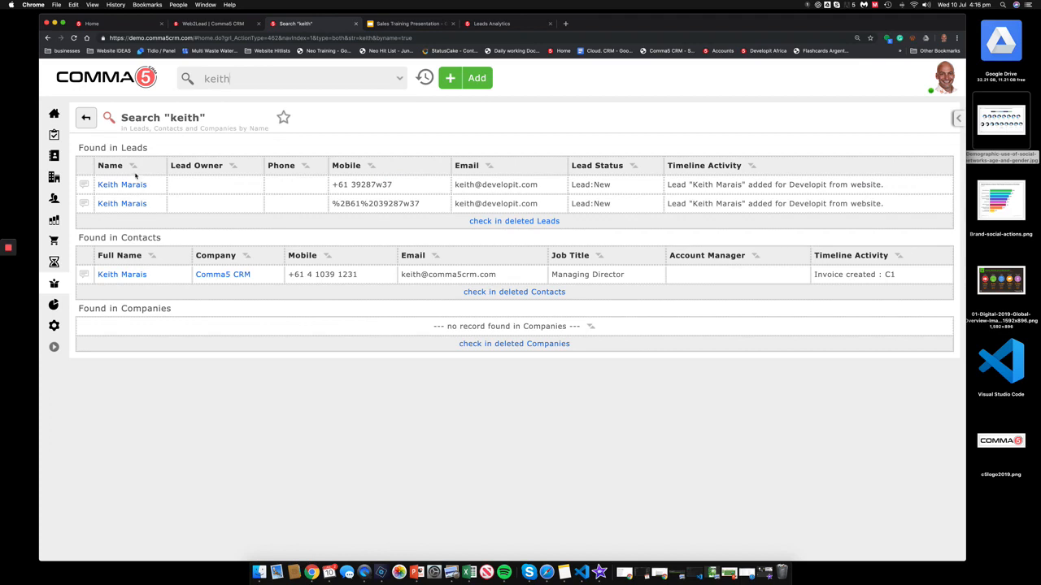
Step: Open the contact's record from the results and review its Details section
click(126, 274)
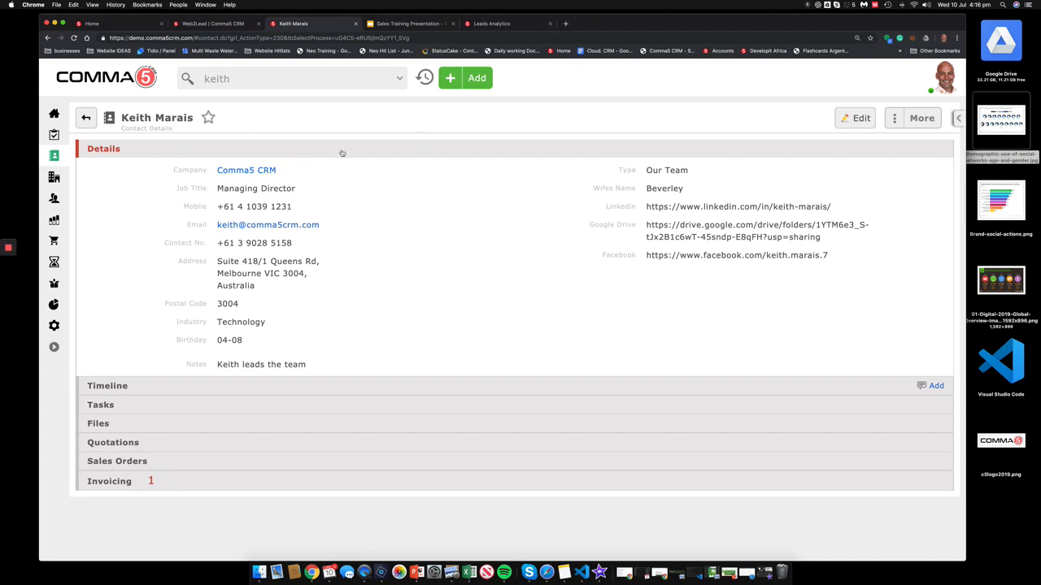
click(195, 151)
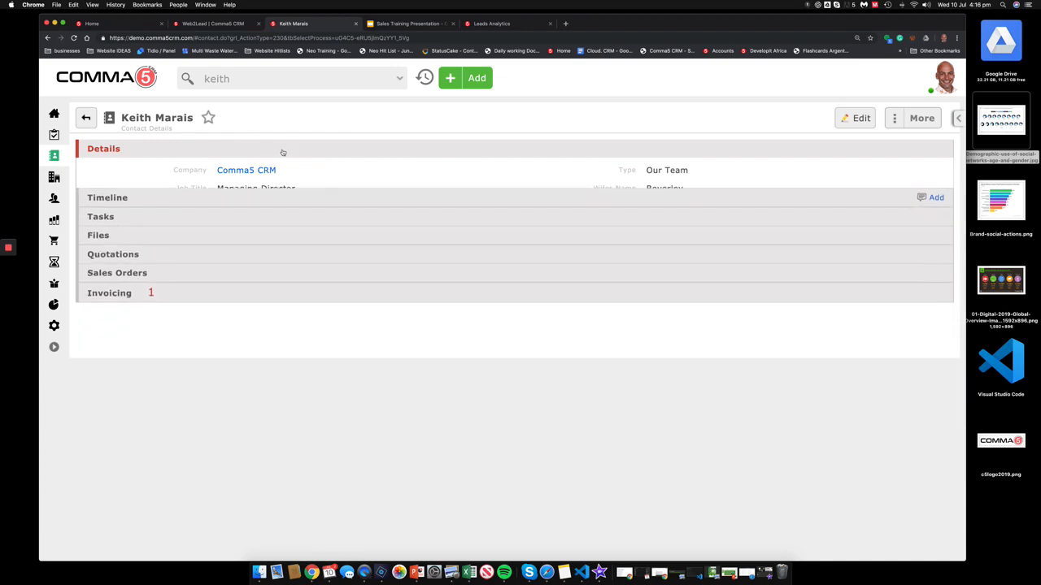
click(296, 151)
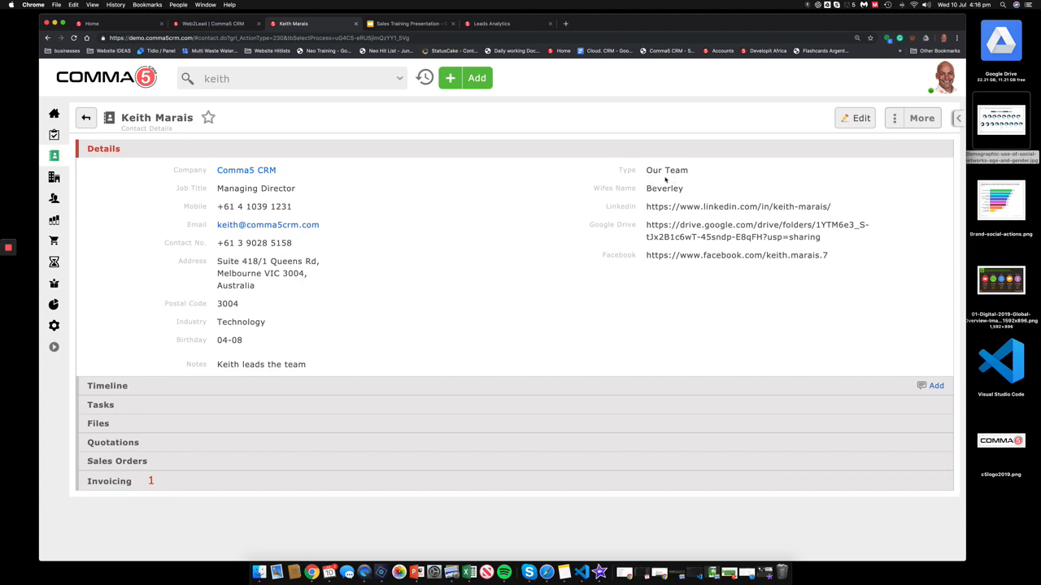
click(409, 144)
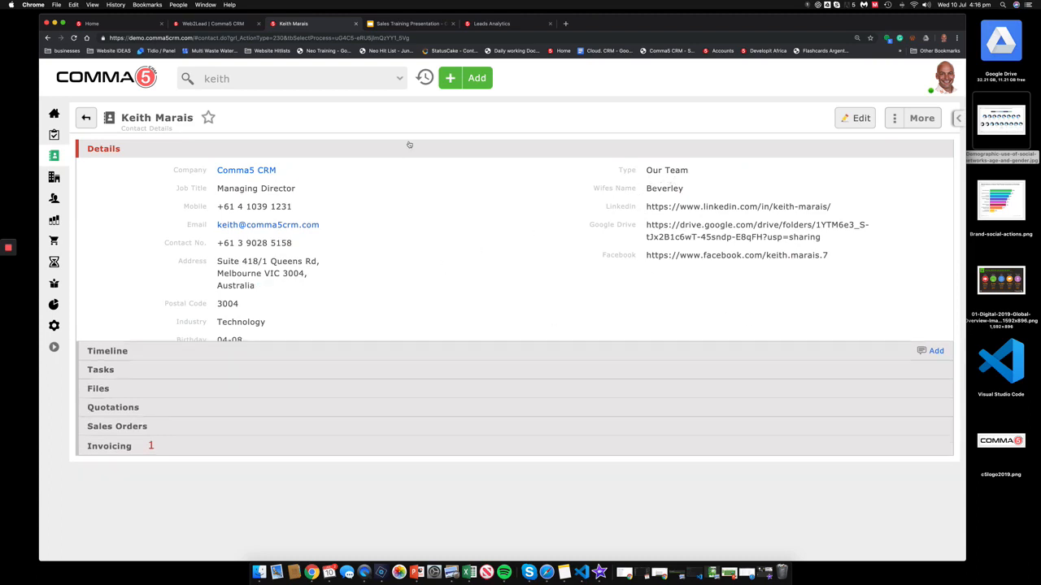
Step: Look through the contact's Timeline, then show its empty Tasks list
click(405, 167)
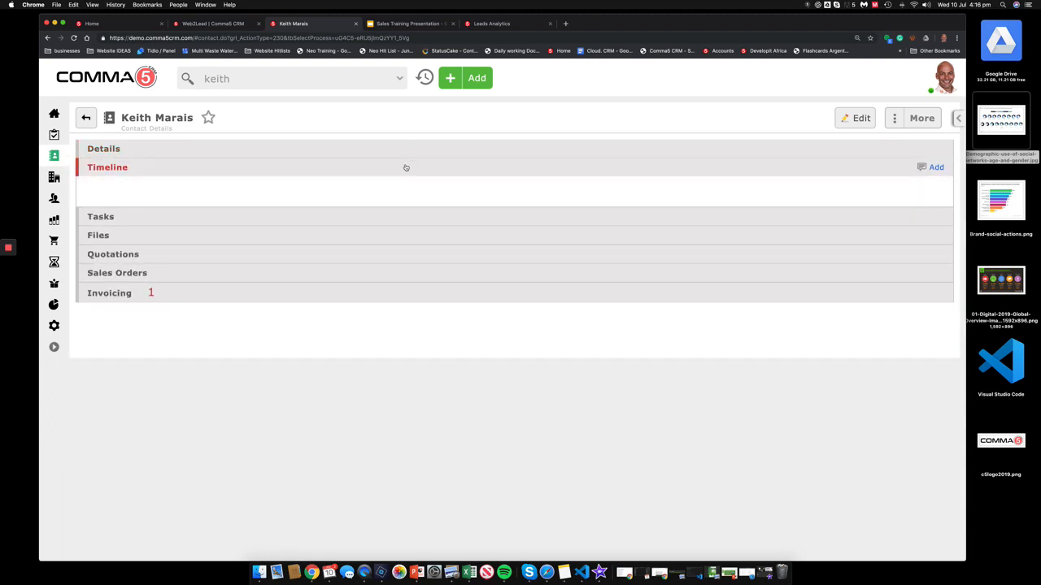
scroll(418, 437, down, 5)
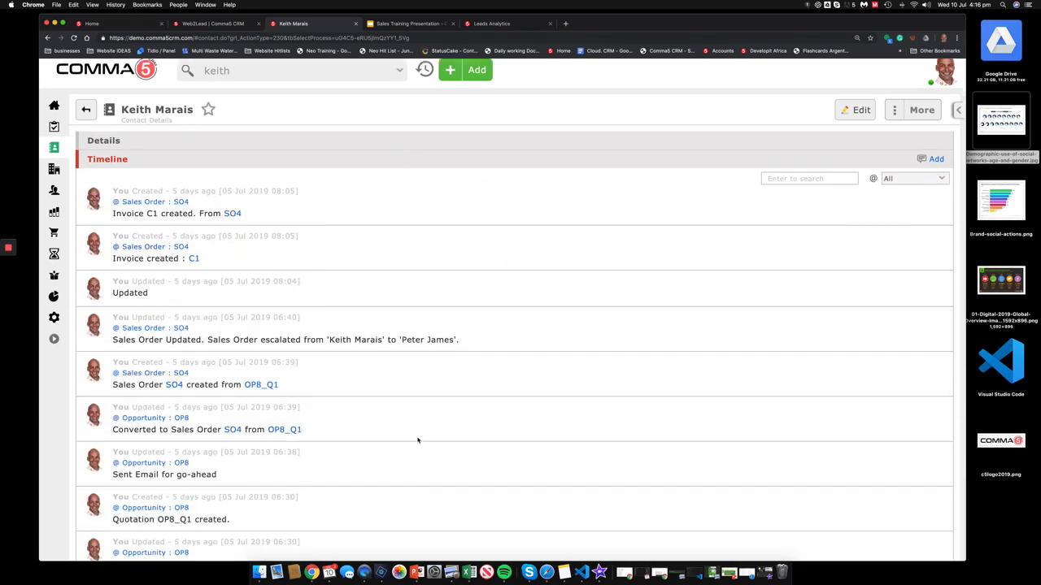
scroll(418, 440, up, 10)
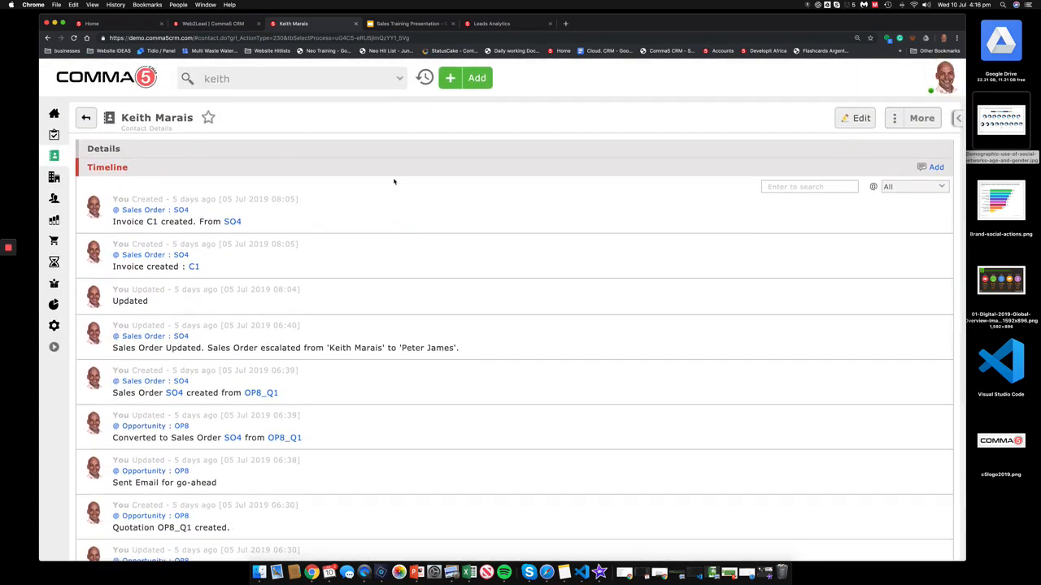
click(394, 168)
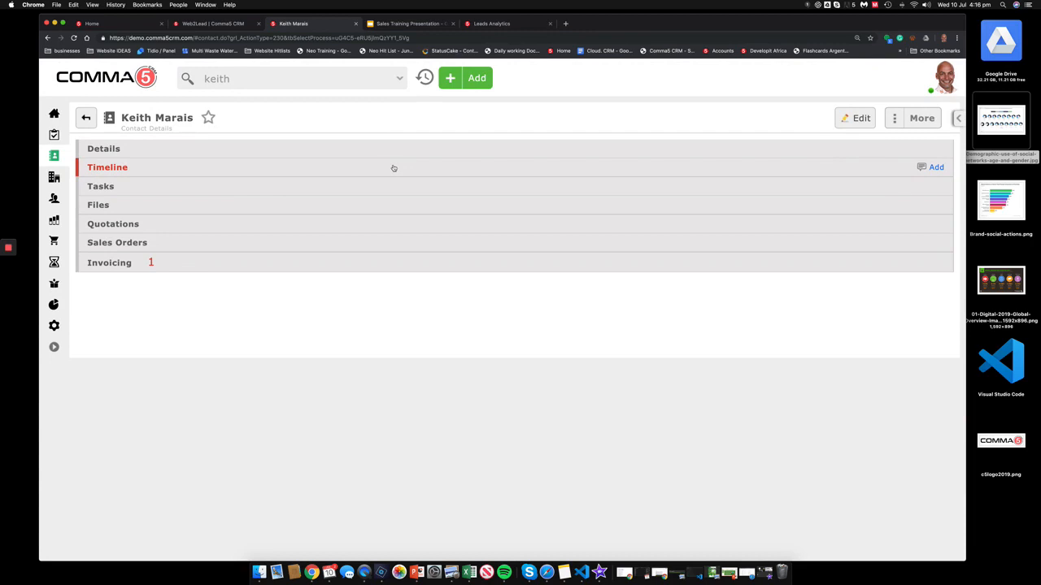
click(361, 194)
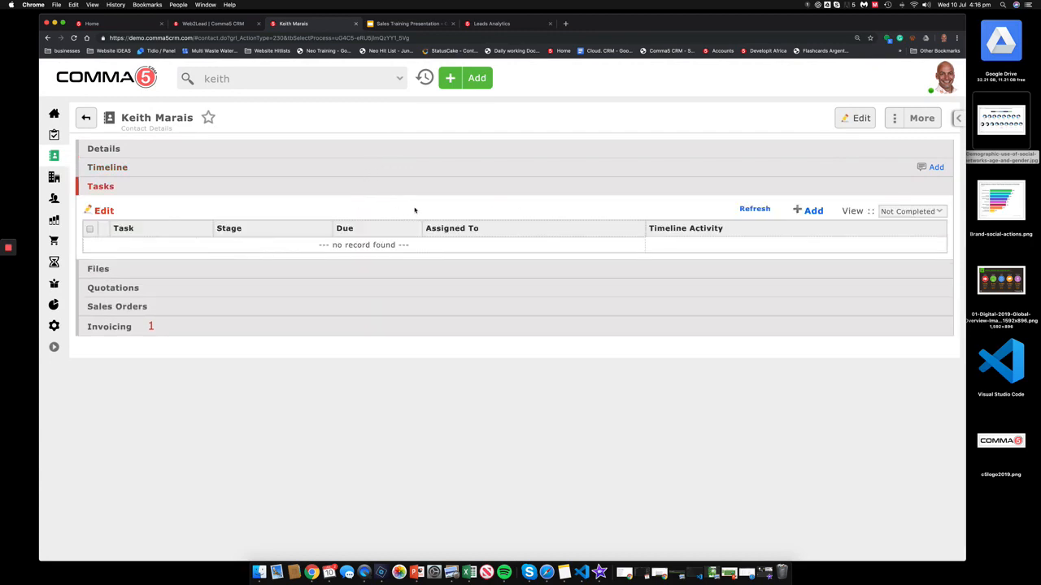
Step: Add a 'call' task due 10/07/2019 for the contact and expand the Files section
click(814, 210)
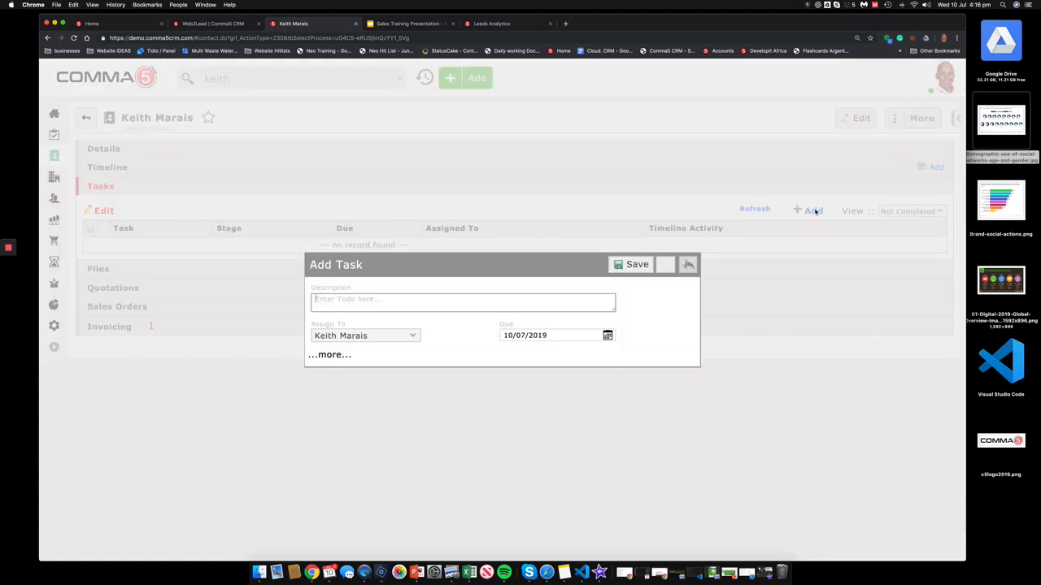
text(call)
click(347, 339)
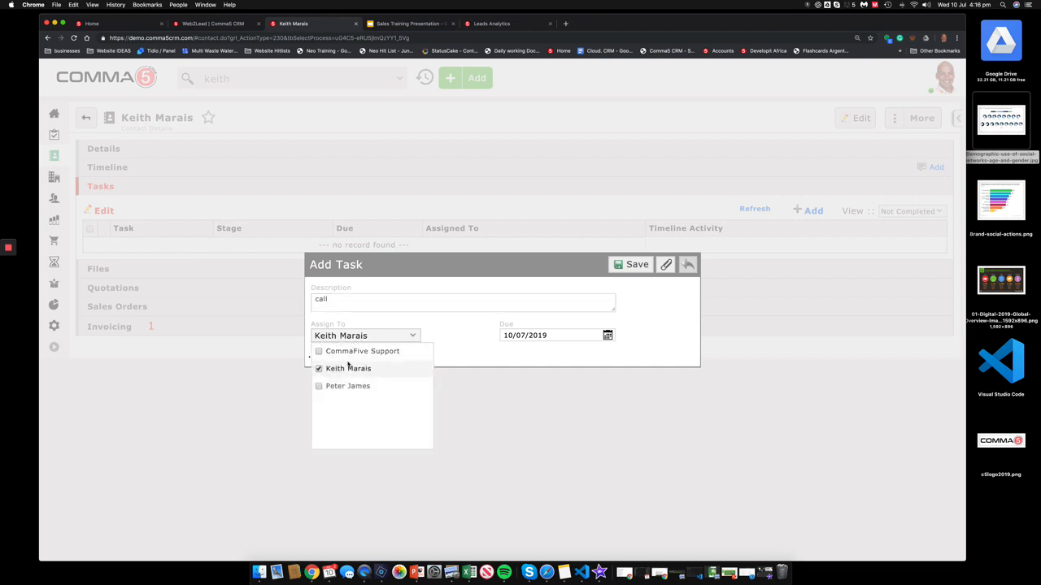
click(347, 368)
click(347, 368)
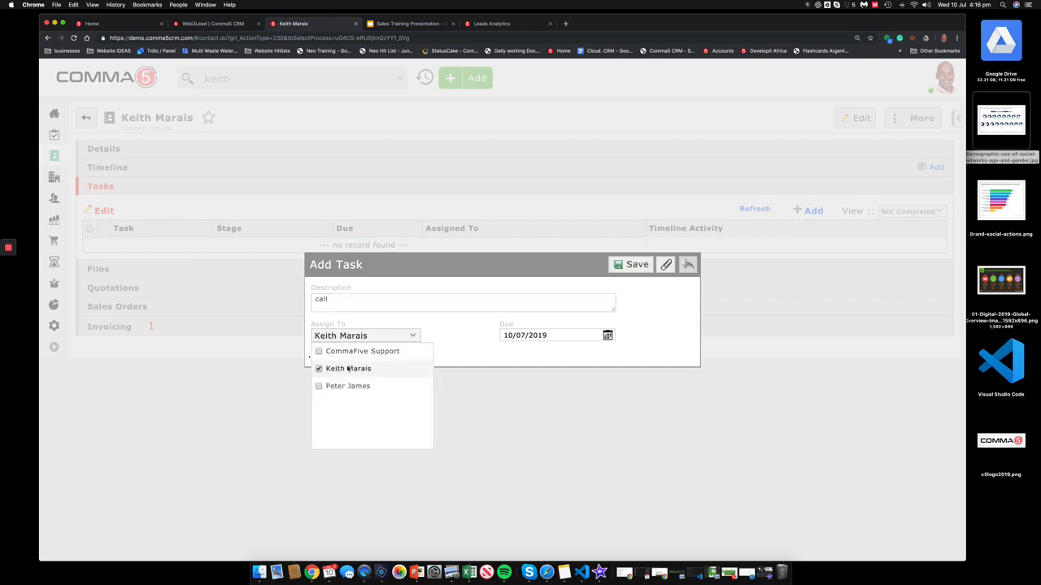
click(638, 267)
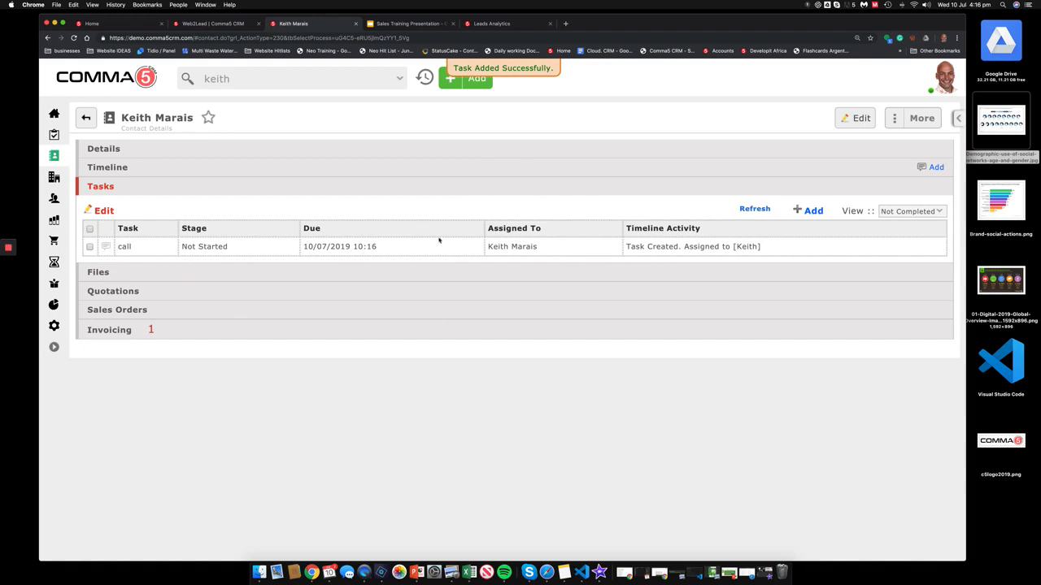
click(345, 278)
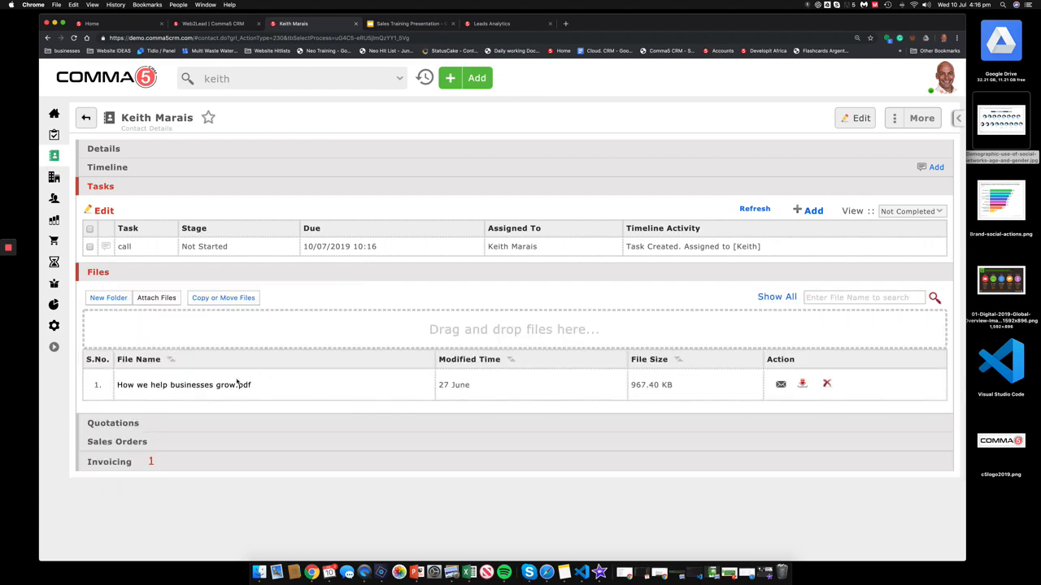
Step: Save 'How we help businesses grow.pdf' to the Desktop, attach the demographics JPG, and open the PDF
click(188, 387)
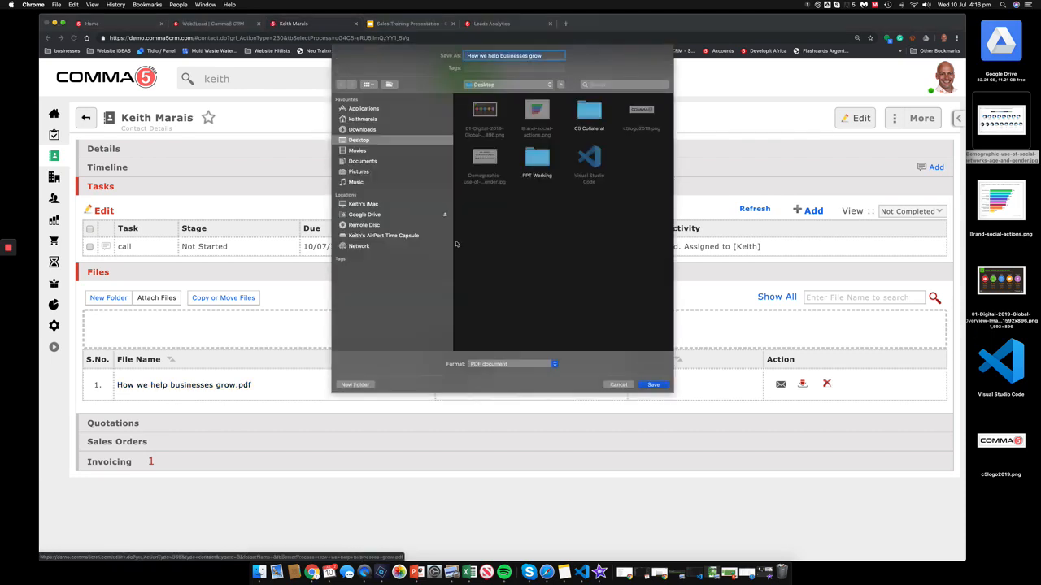
click(653, 381)
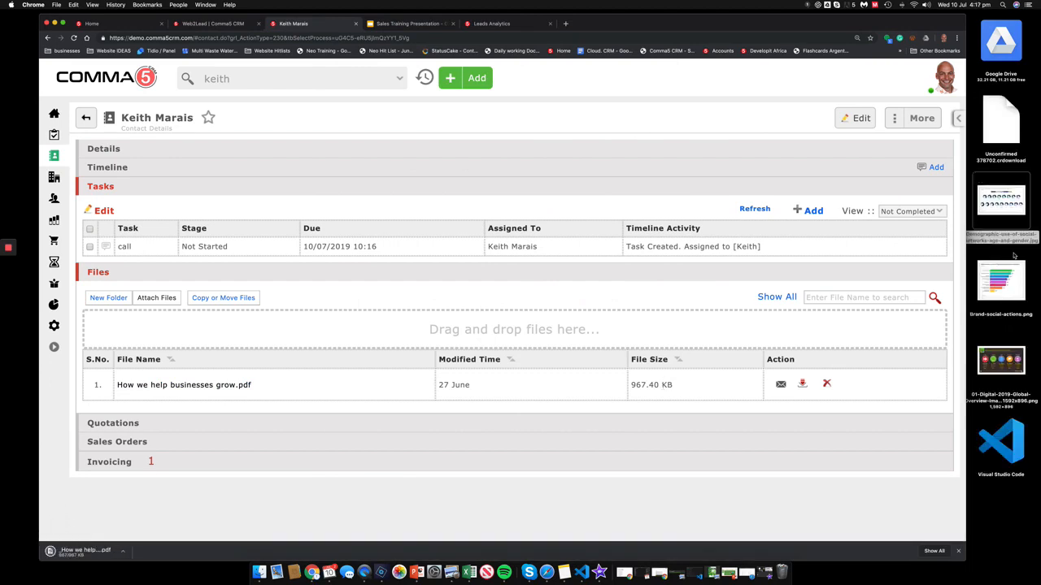
drag(1001, 199, 490, 338)
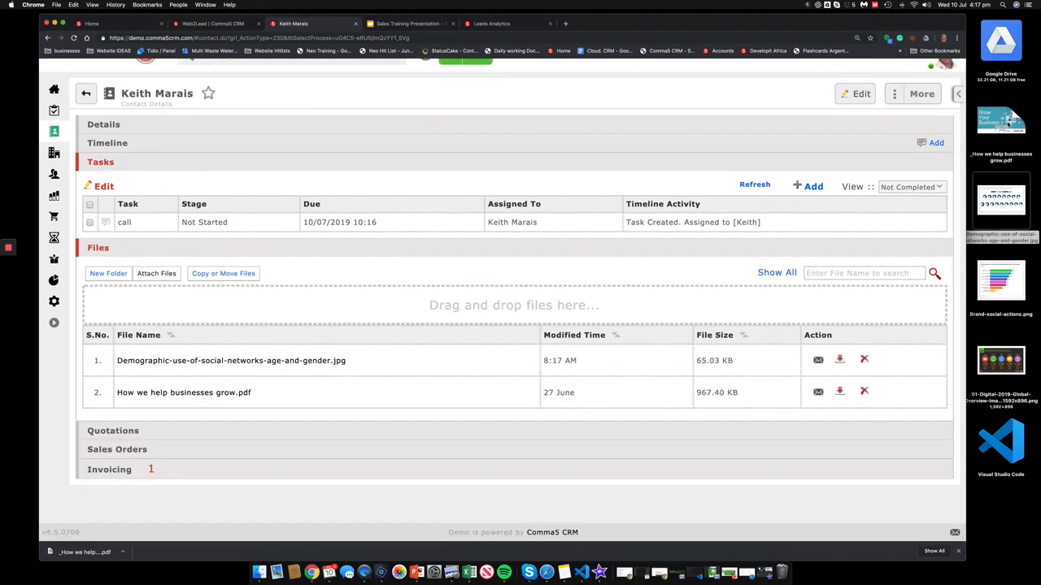
double_click(1007, 122)
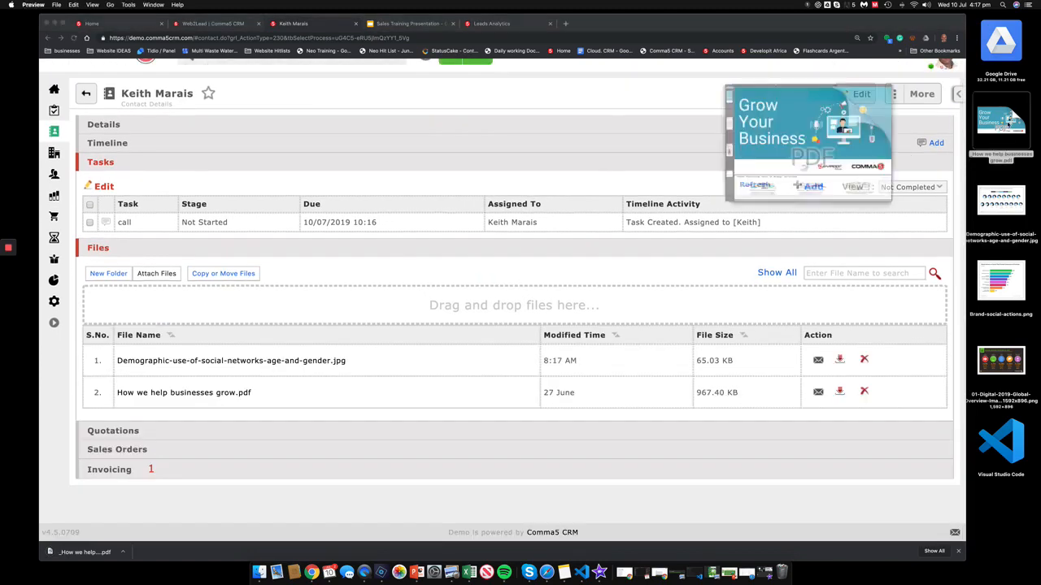
Step: Scroll through the PDF's pages in Preview and close it
scroll(340, 385, down, 10)
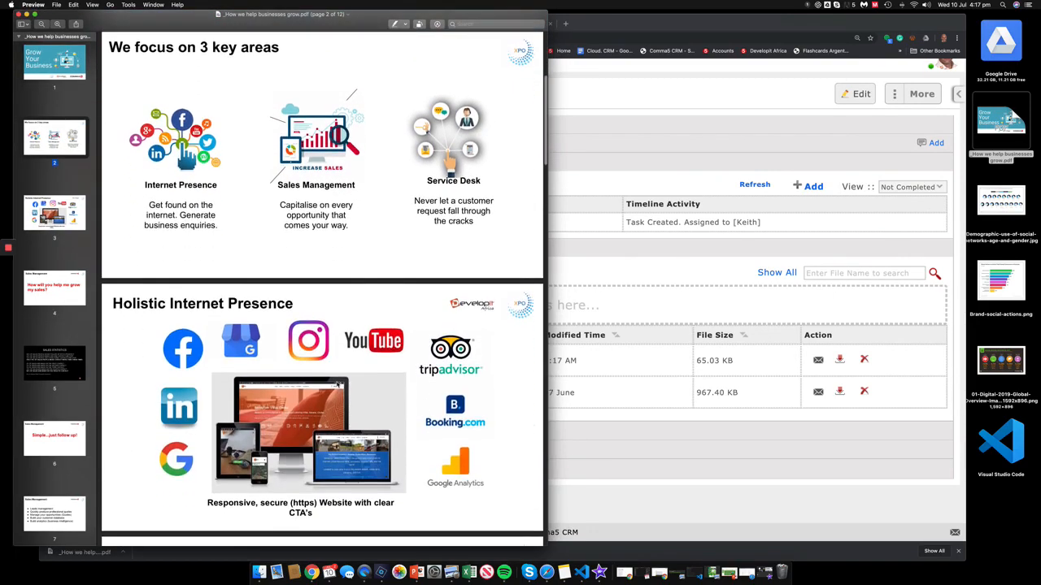
scroll(337, 384, down, 10)
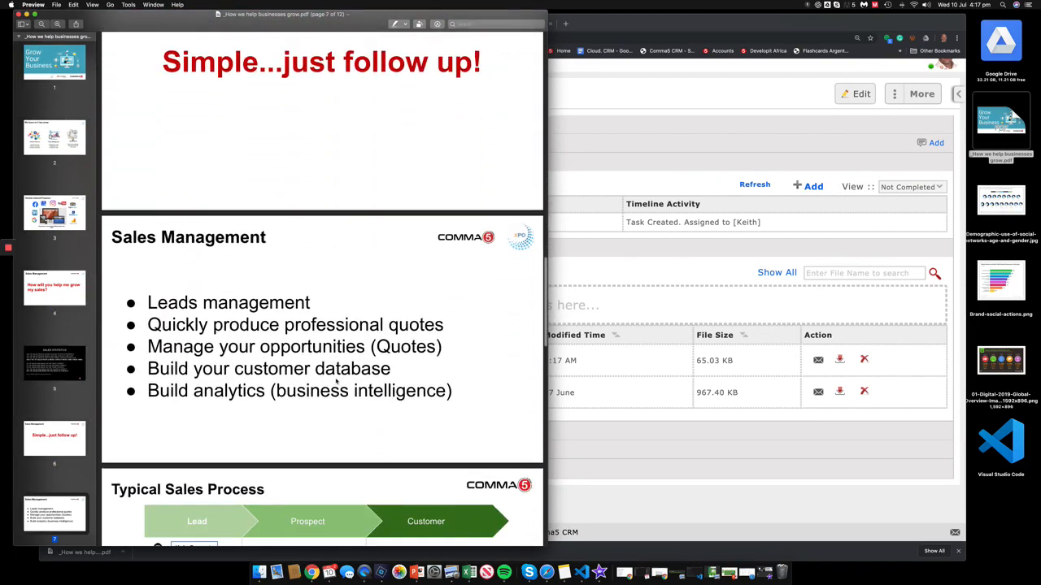
click(18, 15)
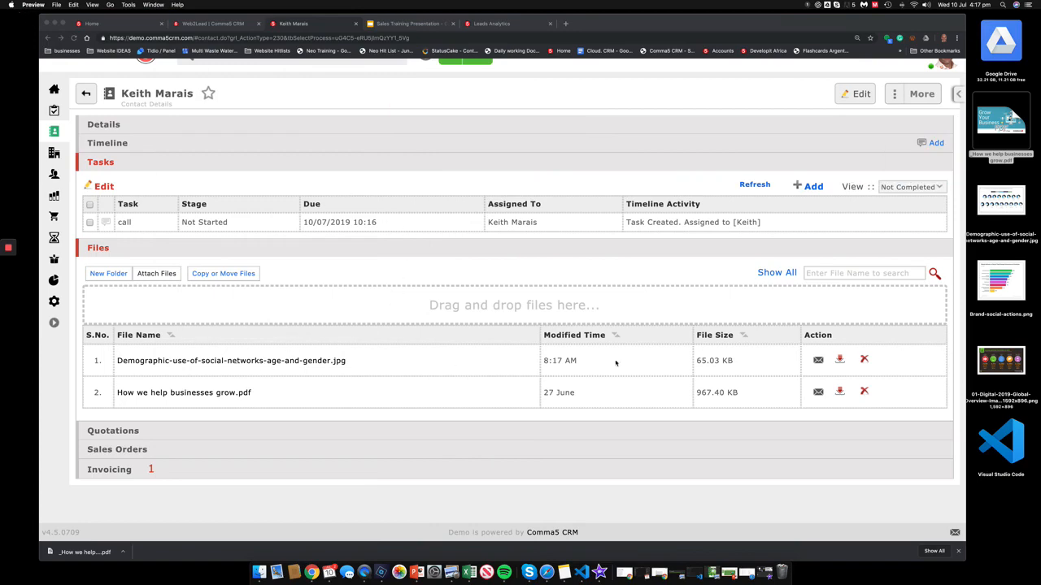
Step: Preview the attached demographics chart, then expand the contact's Quotations (OP8) and Sales Orders (SO4)
click(659, 363)
click(326, 362)
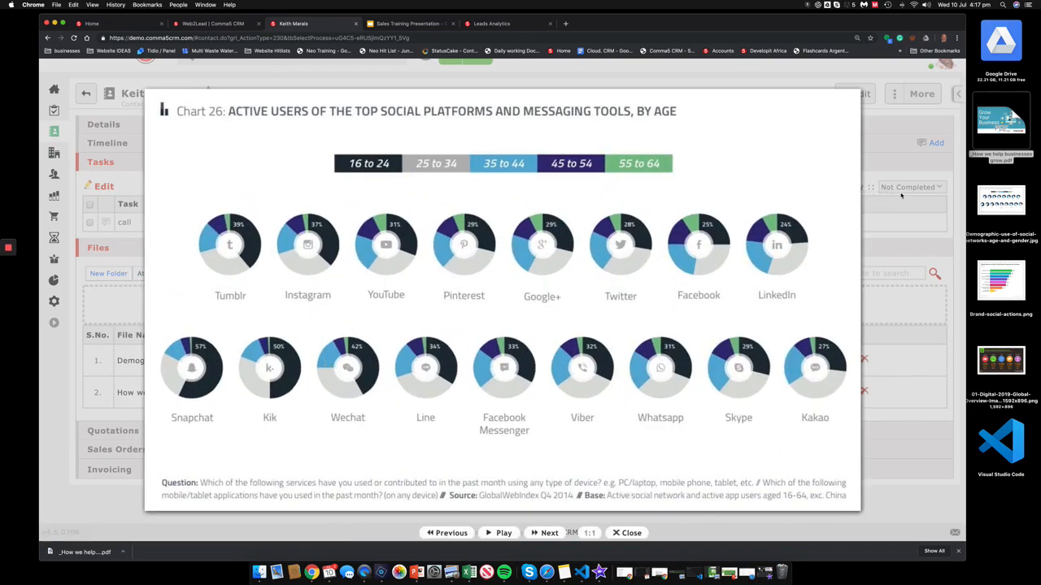
click(810, 122)
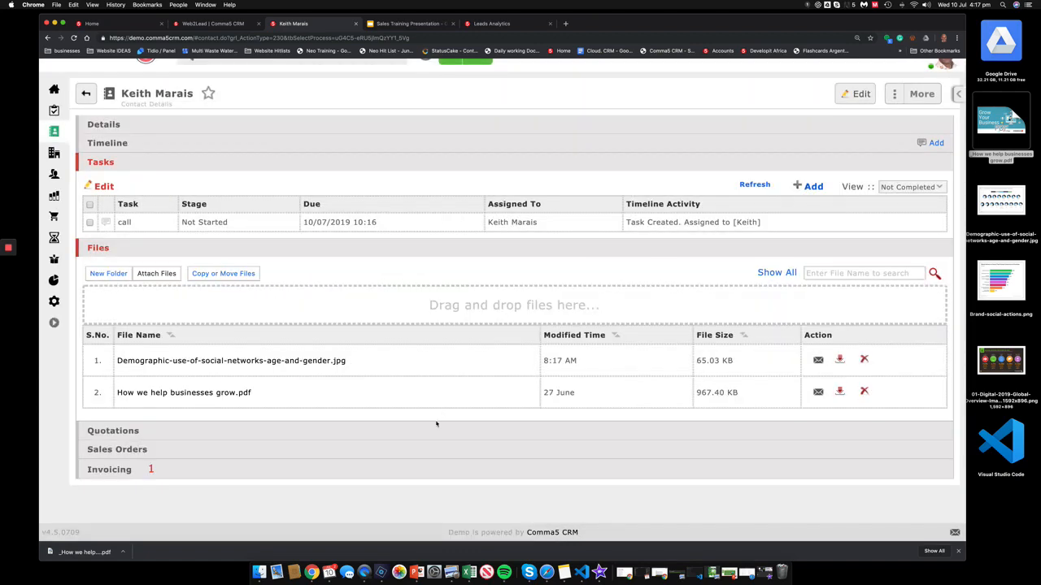
click(435, 433)
scroll(437, 438, down, 1)
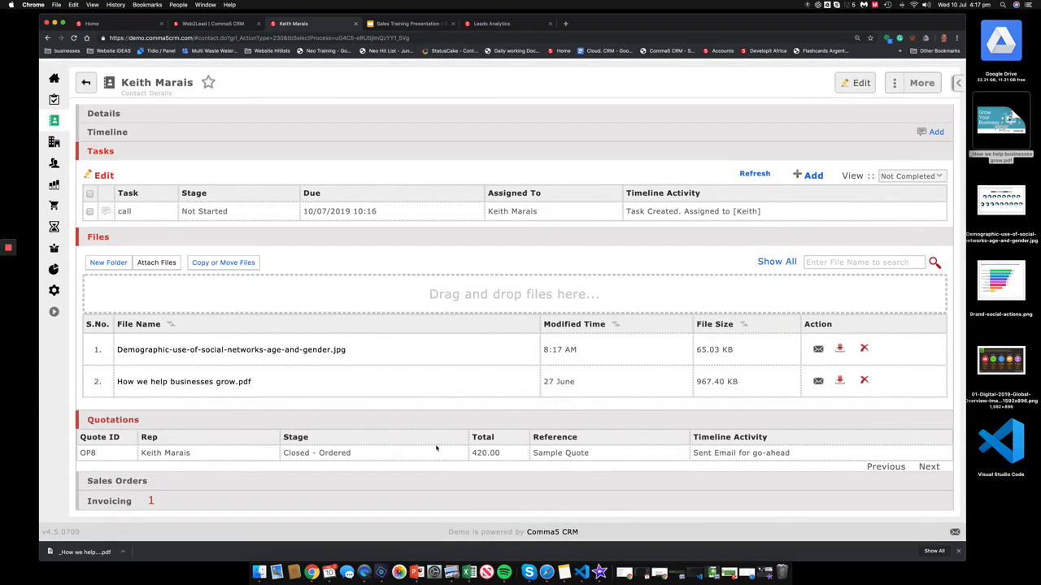
click(286, 483)
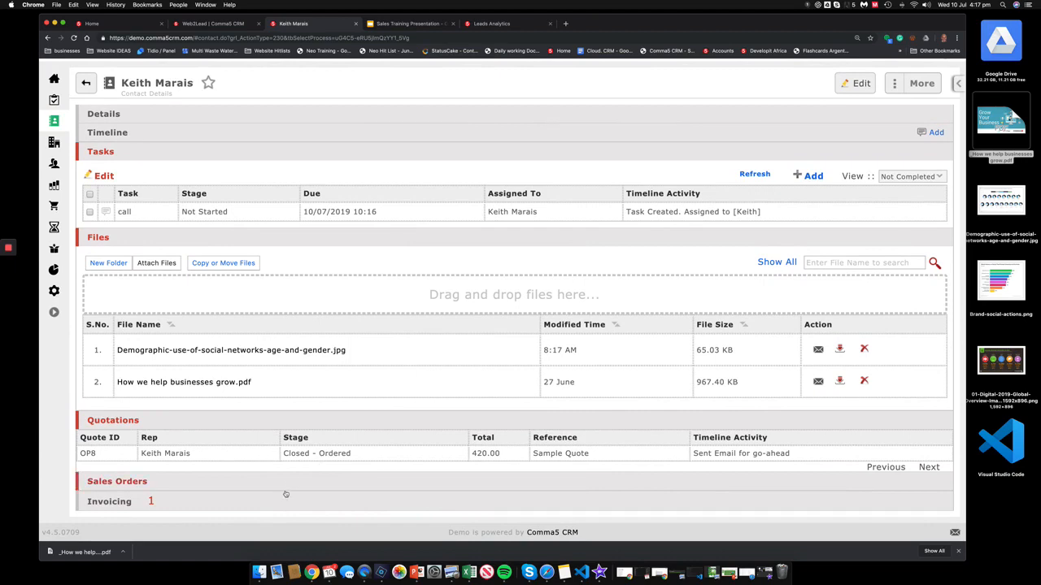
click(289, 490)
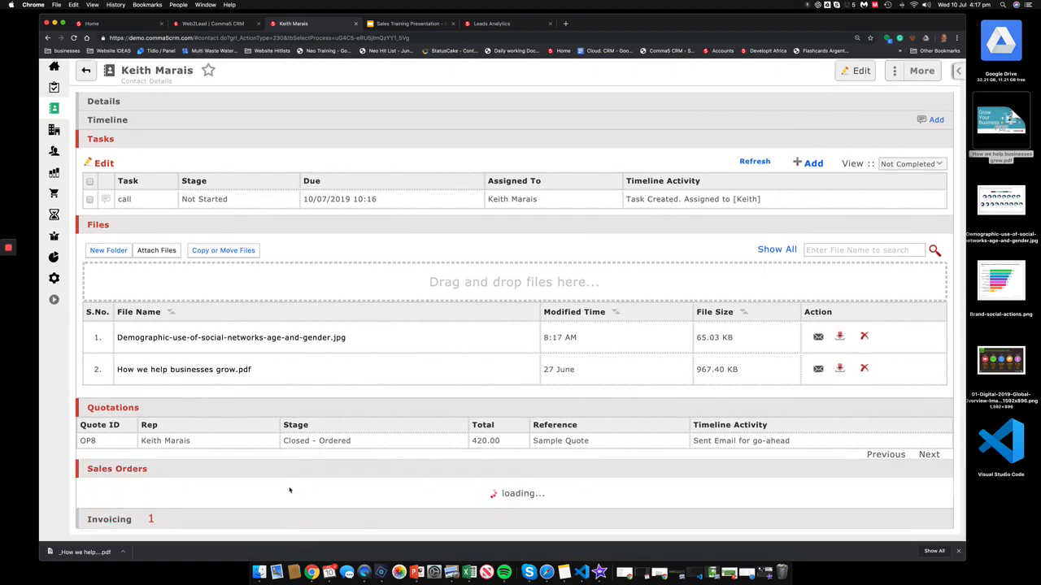
Step: Check invoice C1 under Invoicing, collapse all contact sections, and go to Open Quotations
scroll(301, 483, down, 2)
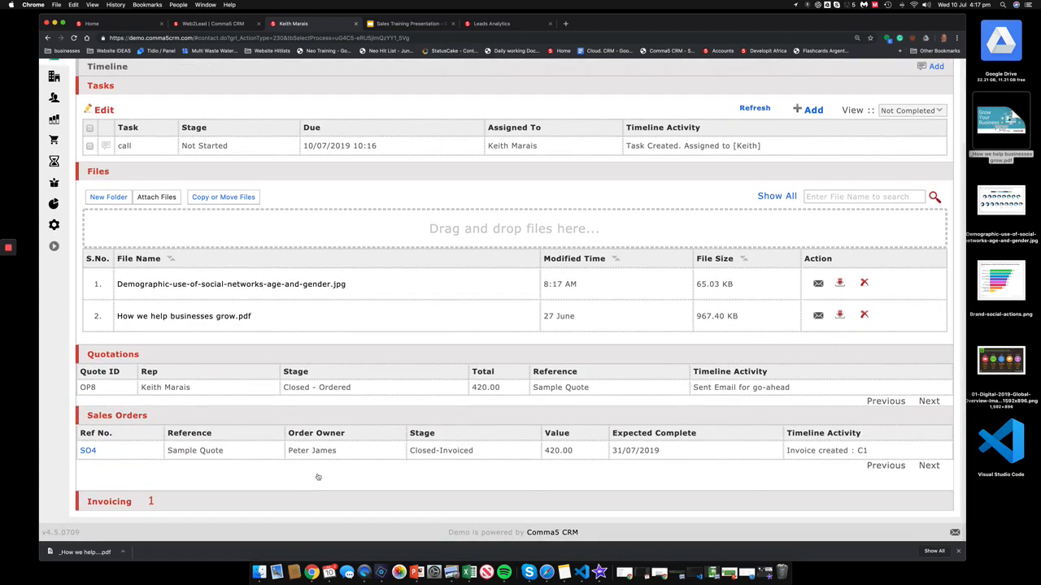
click(307, 501)
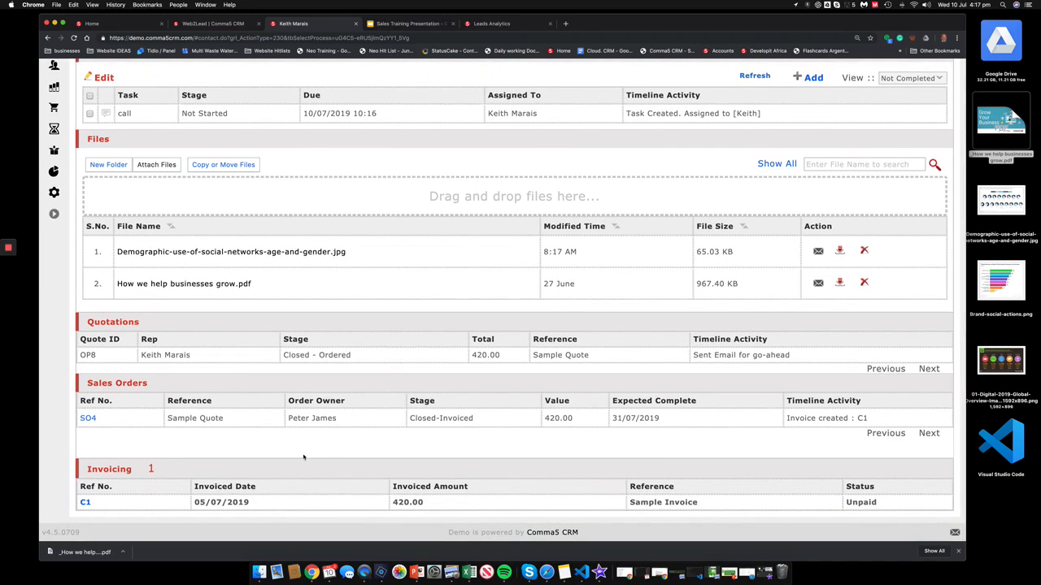
click(308, 469)
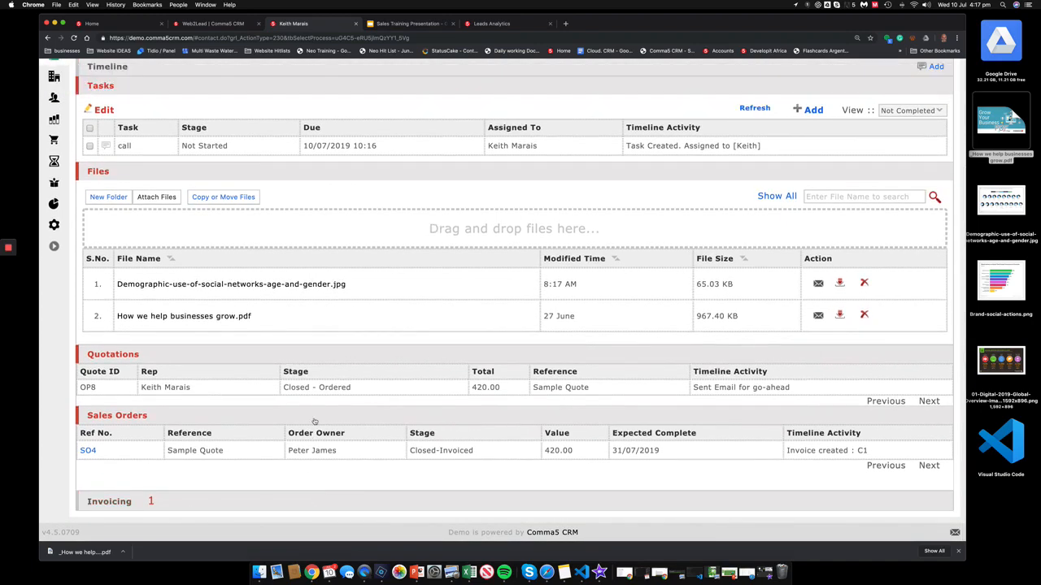
click(314, 420)
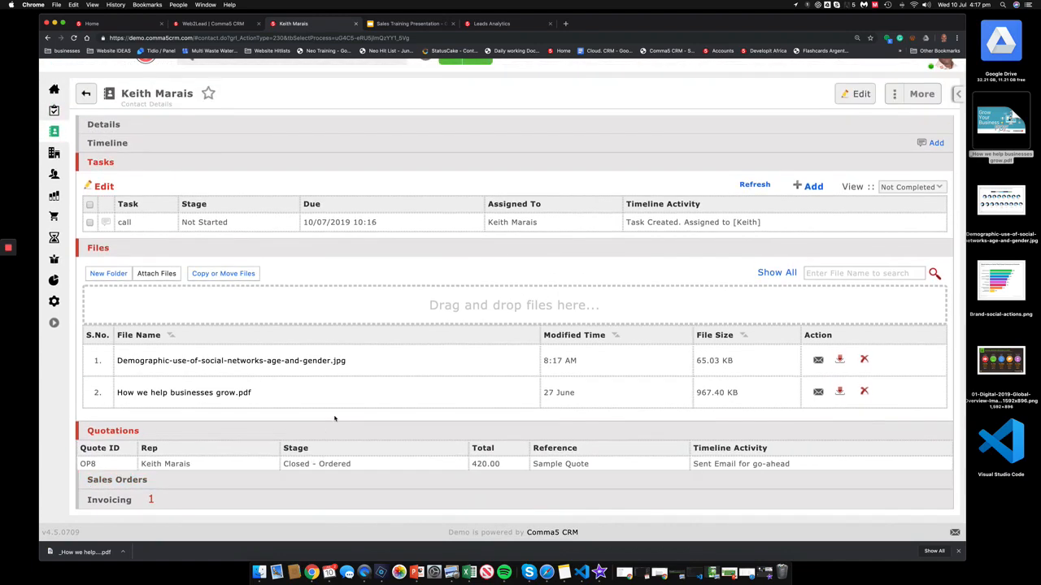
click(334, 419)
click(409, 251)
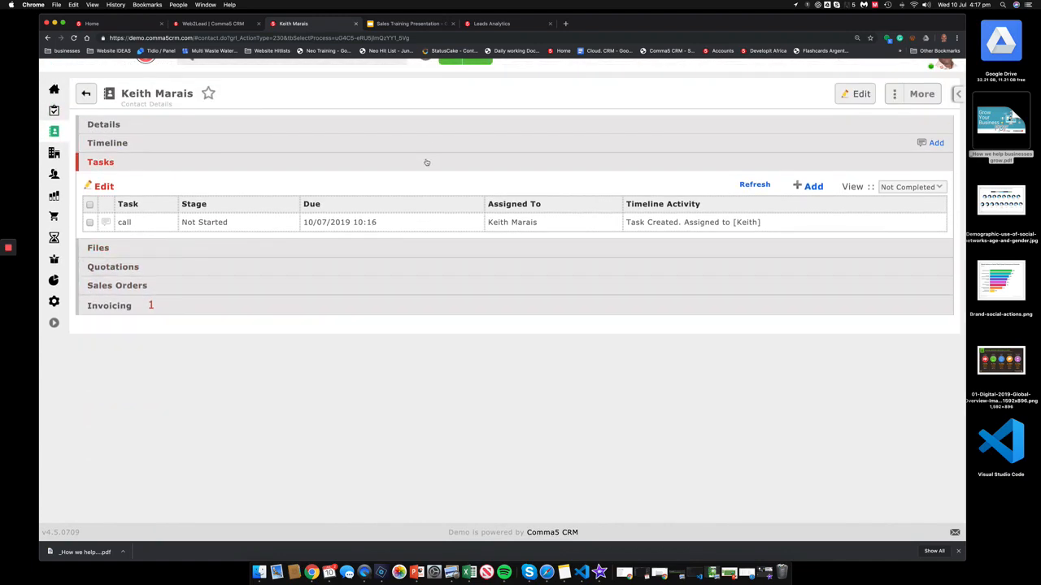
click(425, 161)
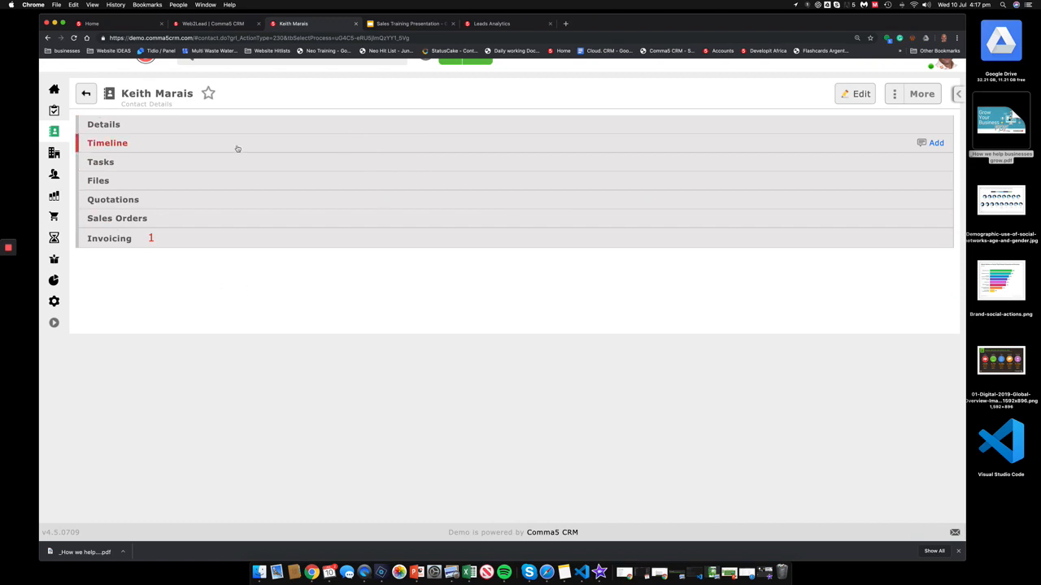
mouse_move(57, 197)
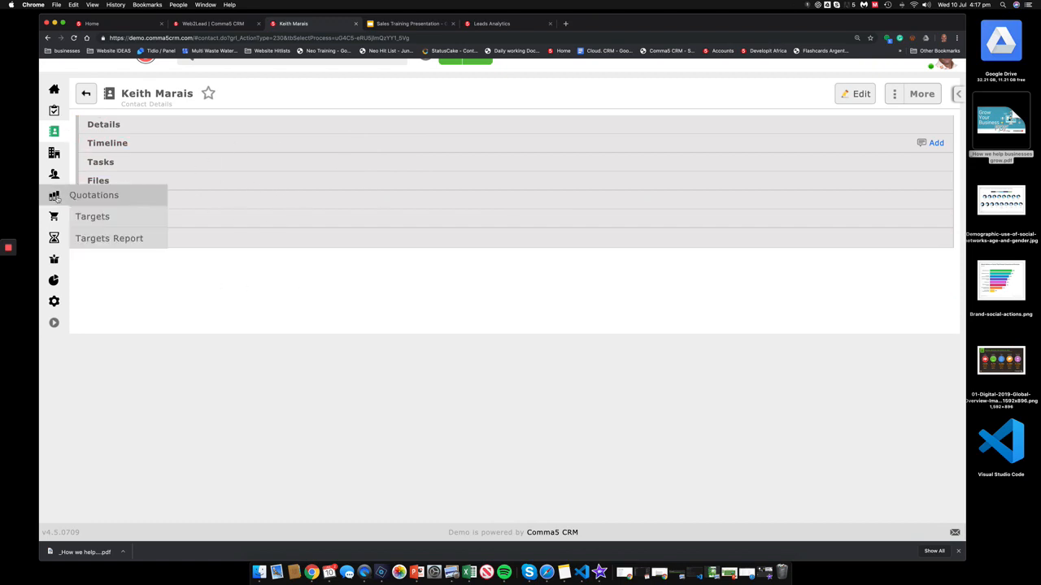
click(110, 194)
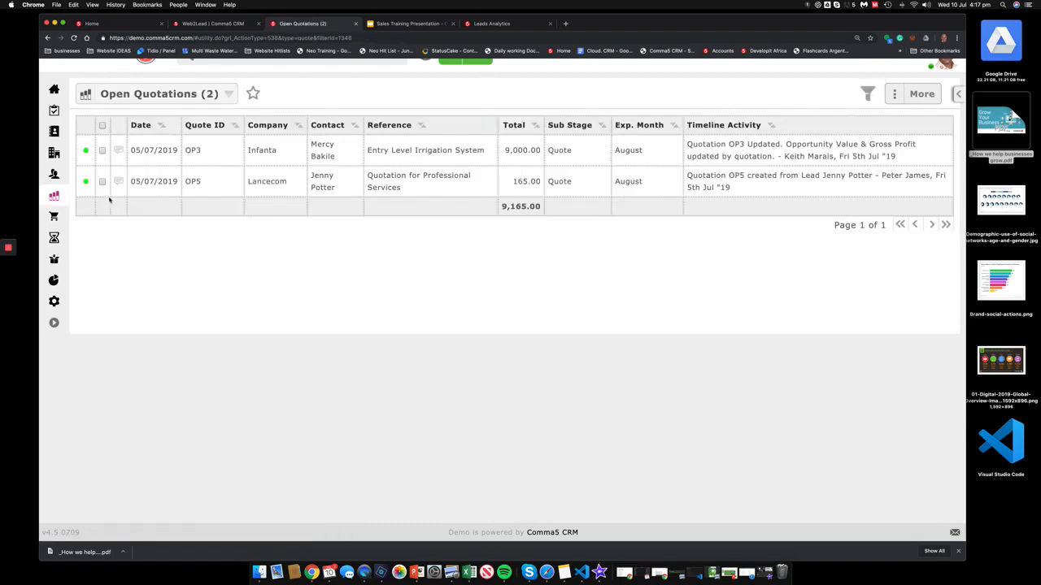
Step: Open quotation OP3, review its Timeline, and start adding a timeline activity via More
click(156, 149)
scroll(156, 153, up, 2)
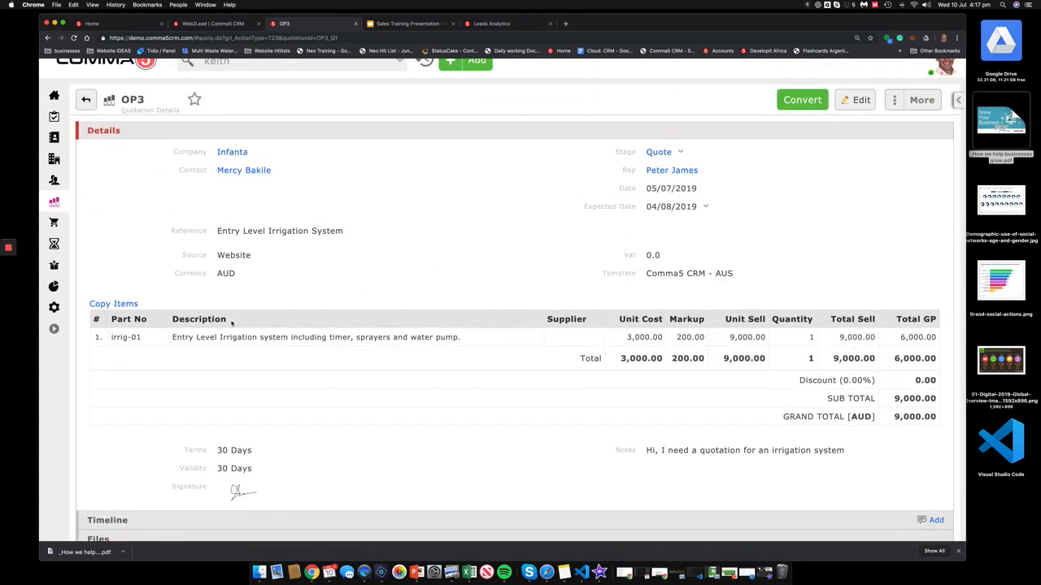
click(435, 130)
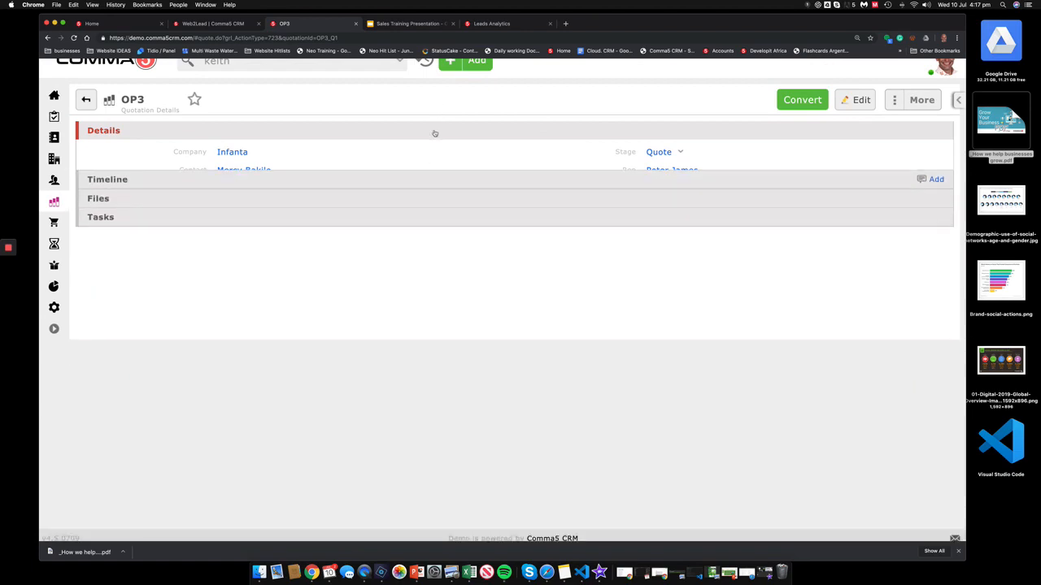
click(168, 151)
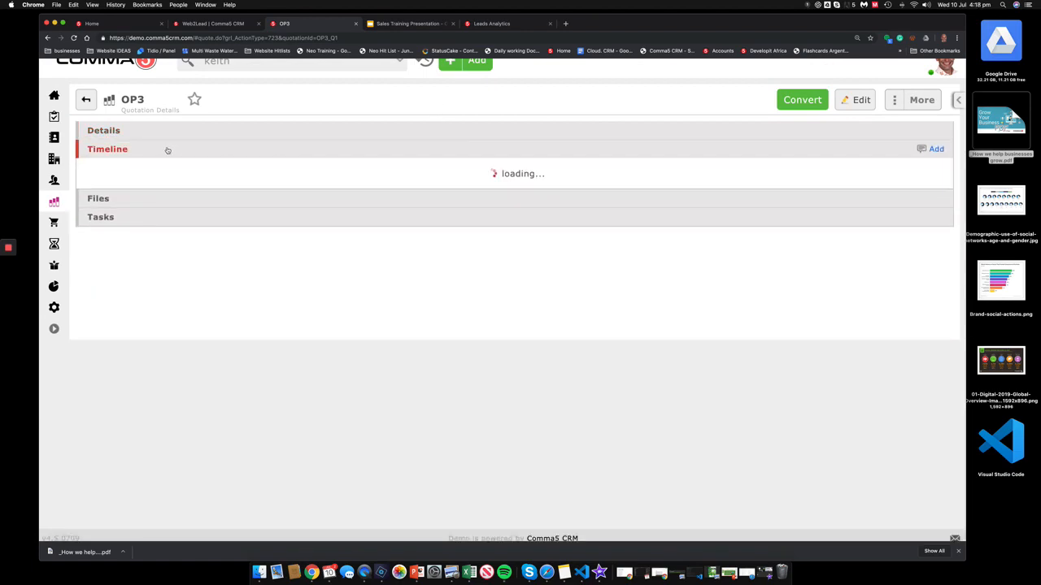
scroll(241, 398, down, 4)
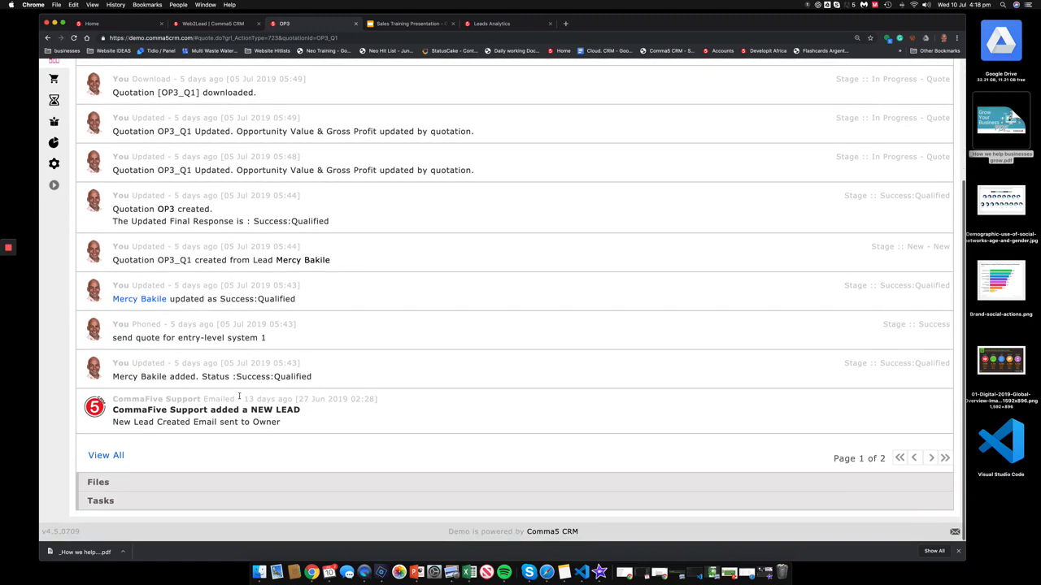
scroll(231, 279, up, 5)
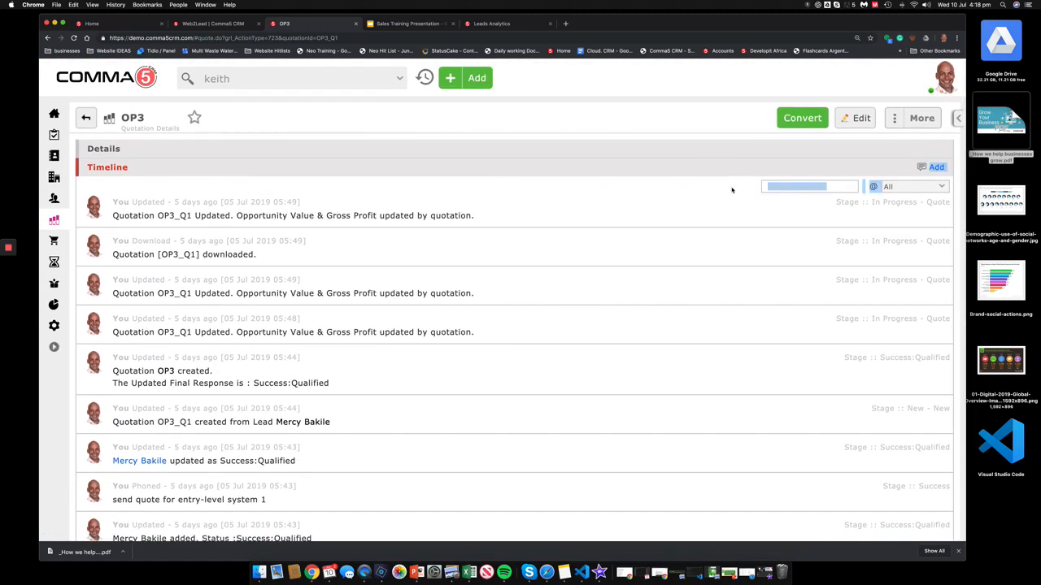
click(920, 118)
click(860, 143)
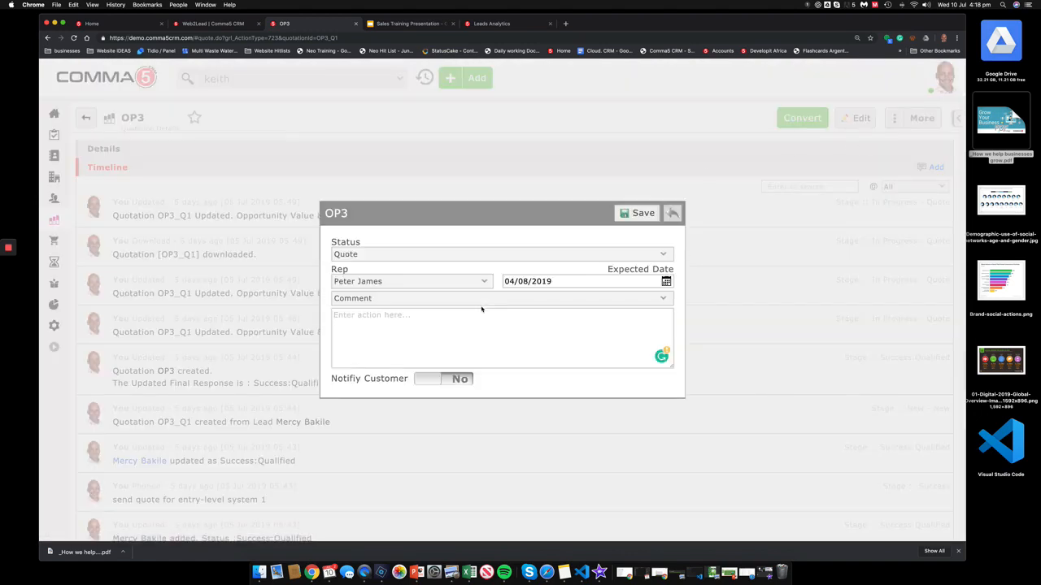
Step: Log a Phoned activity 'called but was not in' on quotation OP3
click(455, 299)
click(452, 319)
click(447, 329)
text(called but was not in)
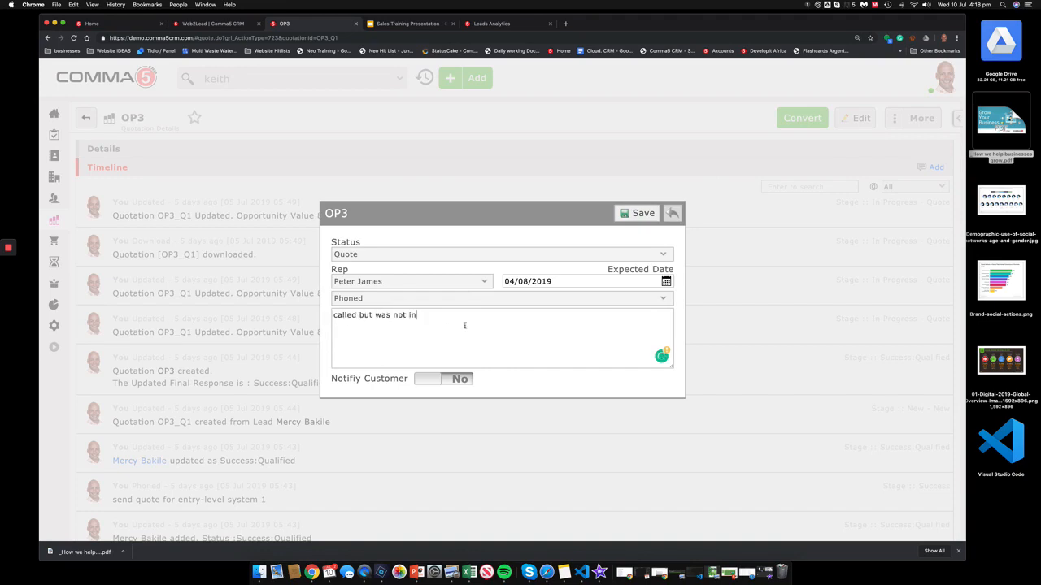
click(639, 214)
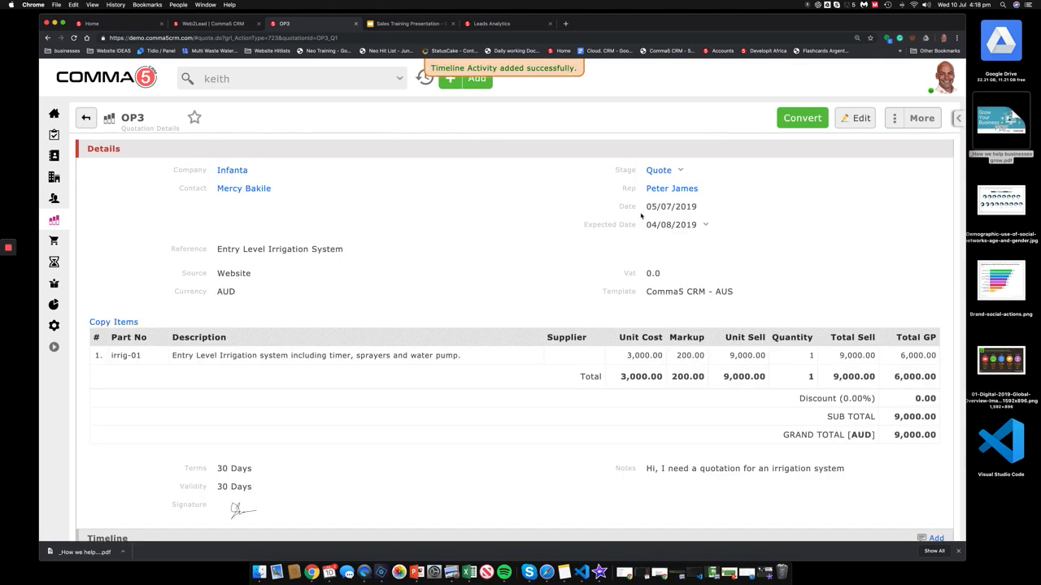
Step: Check OP3's Timeline shows the new note, then go Home and switch to the Sales Training Presentation
click(561, 153)
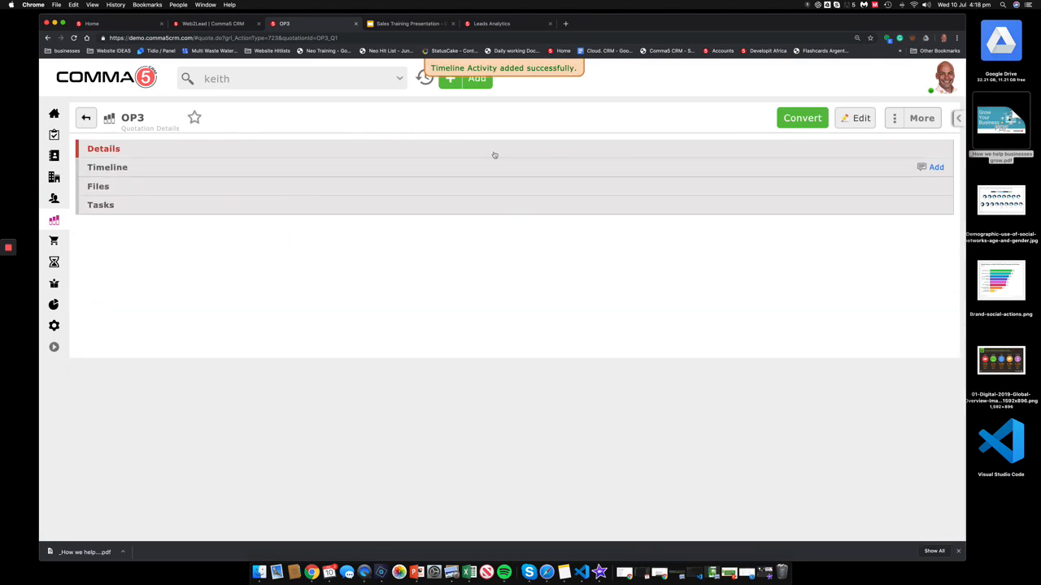
click(489, 165)
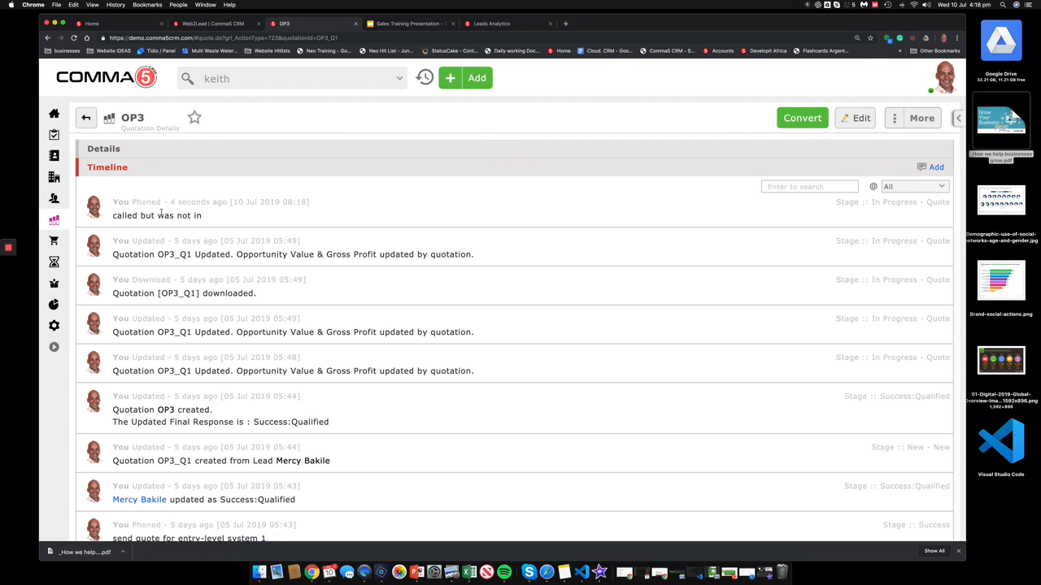
click(208, 165)
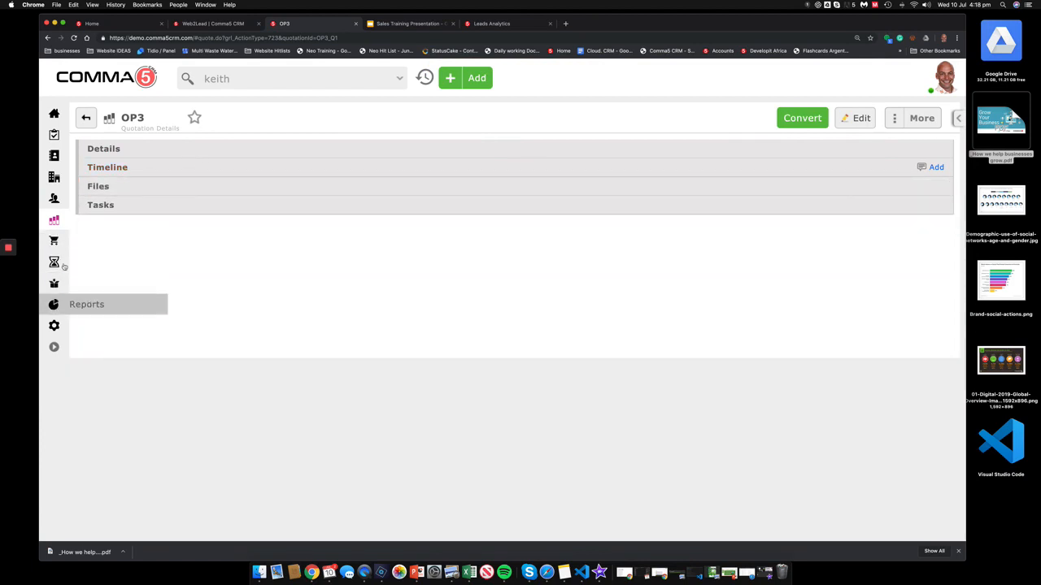
click(127, 77)
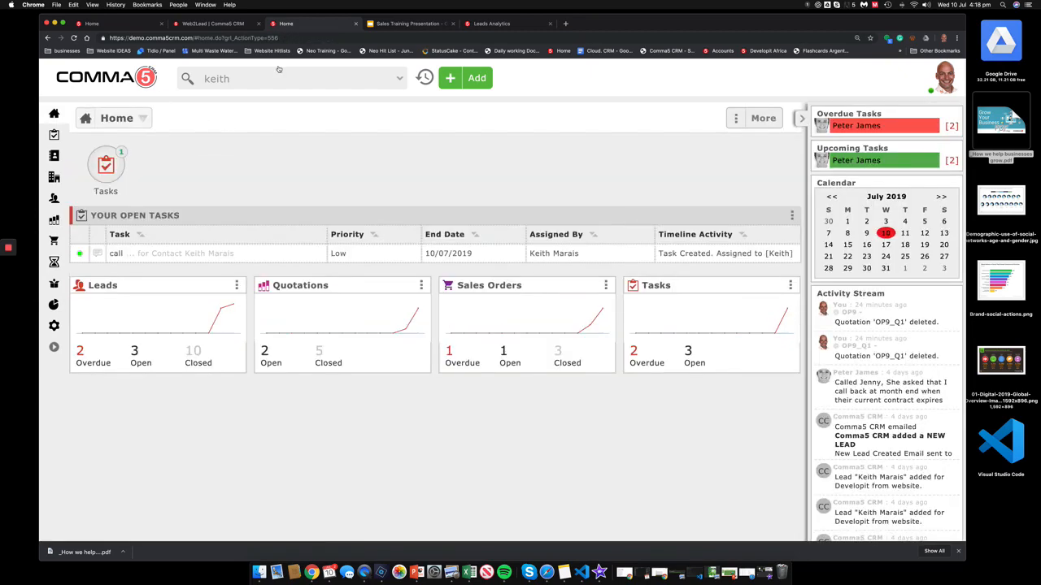
click(401, 26)
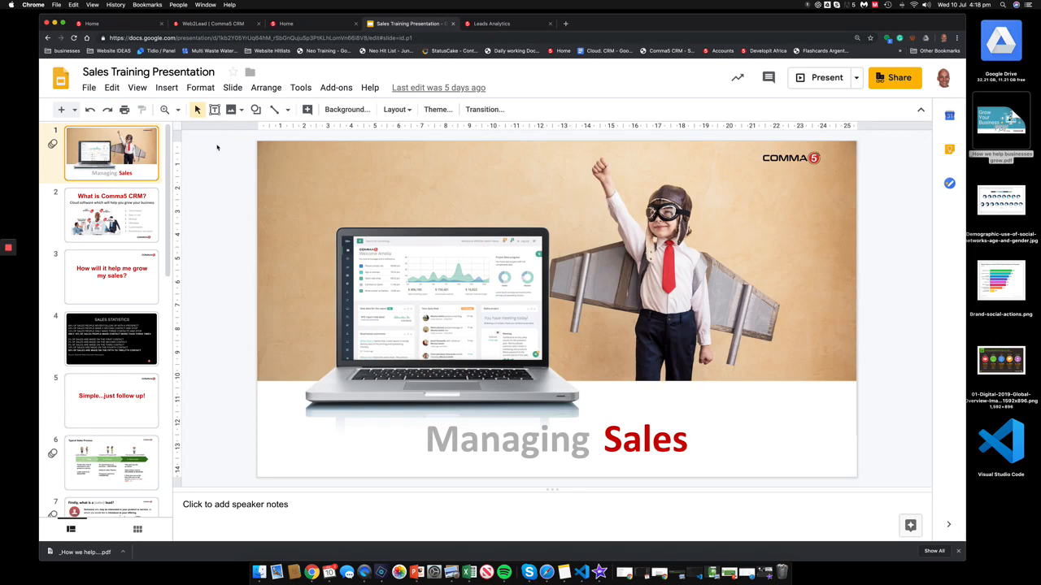
Step: Show the Typical Sales Process slide, advance to the sales-leads slide, then return
scroll(112, 325, down, 3)
click(109, 313)
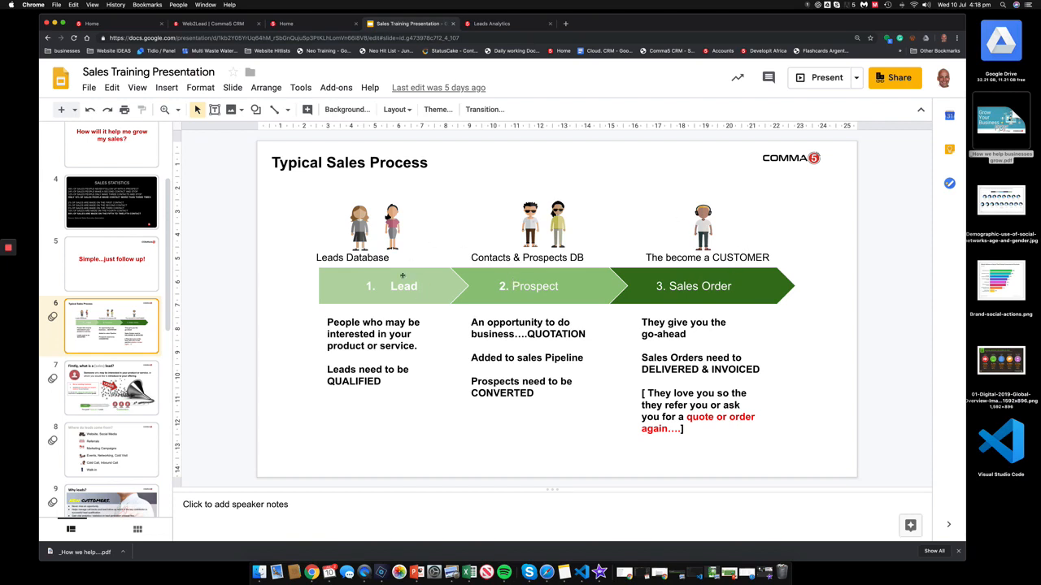
key(Down)
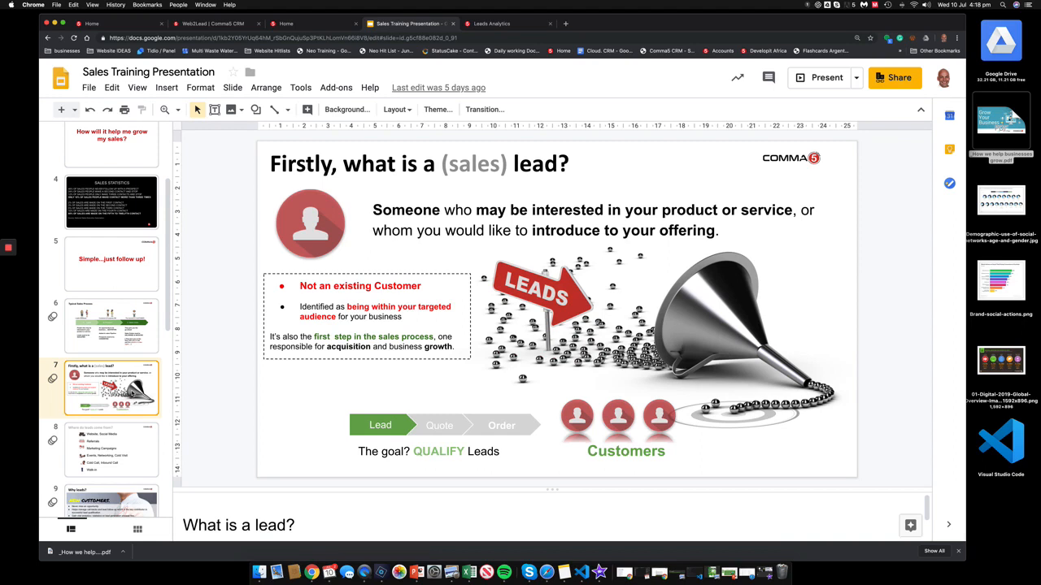
click(126, 322)
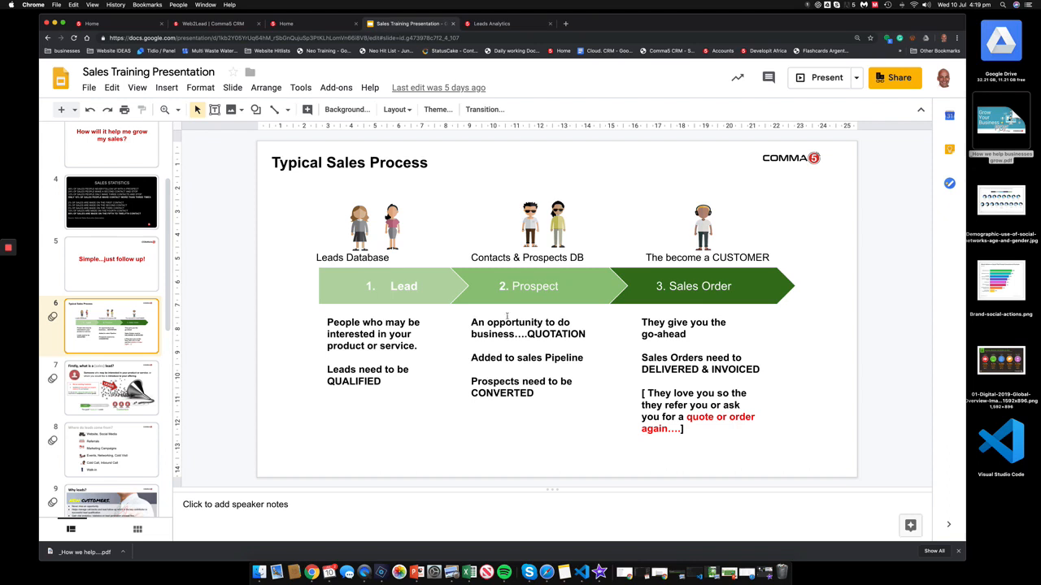
Step: Highlight 'Contacts' and the opportunity description box, deselect, then bring up the Leads Analytics dashboard
drag(510, 258, 462, 258)
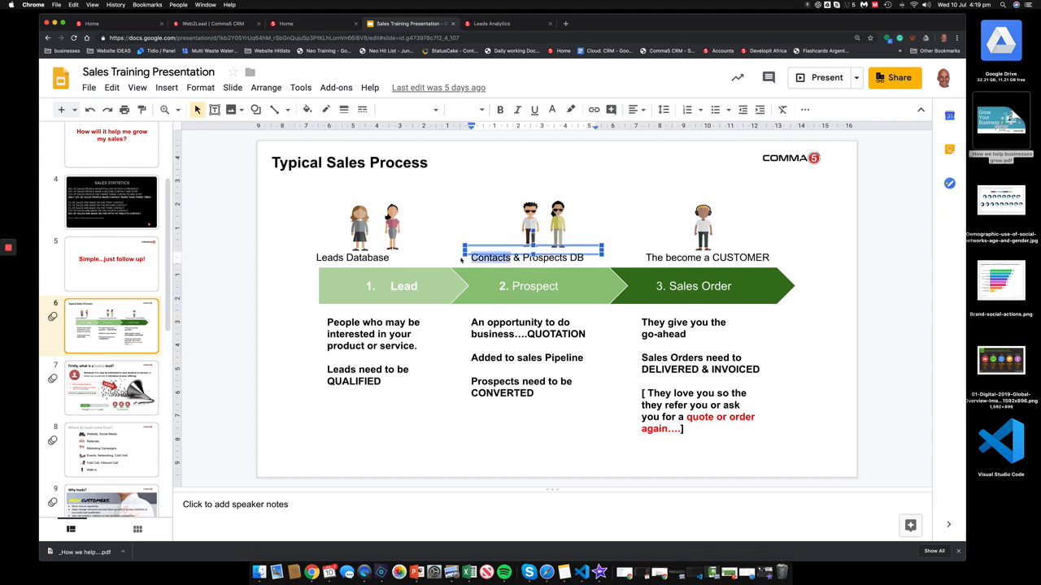
click(598, 335)
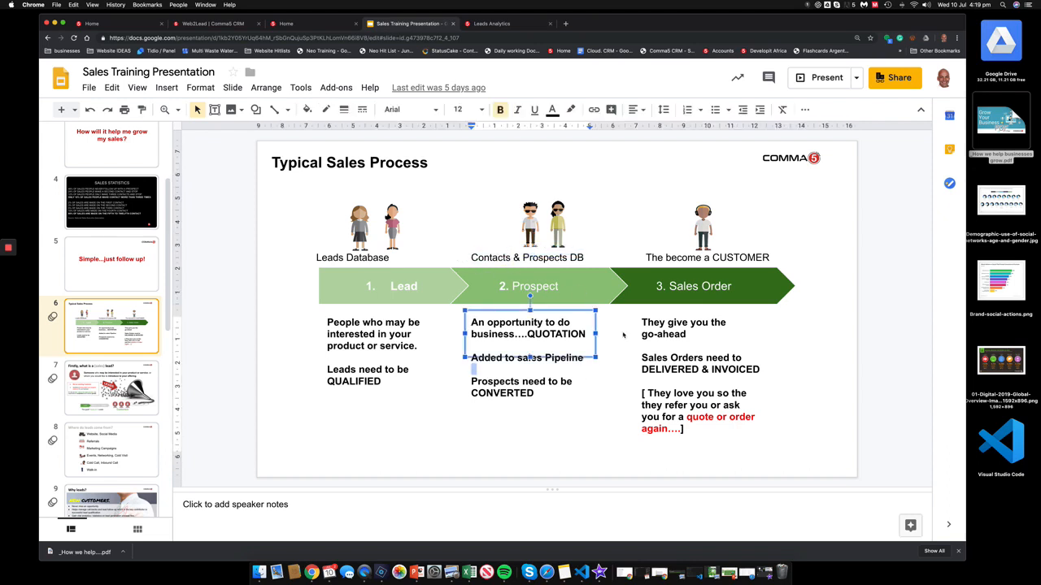
click(655, 215)
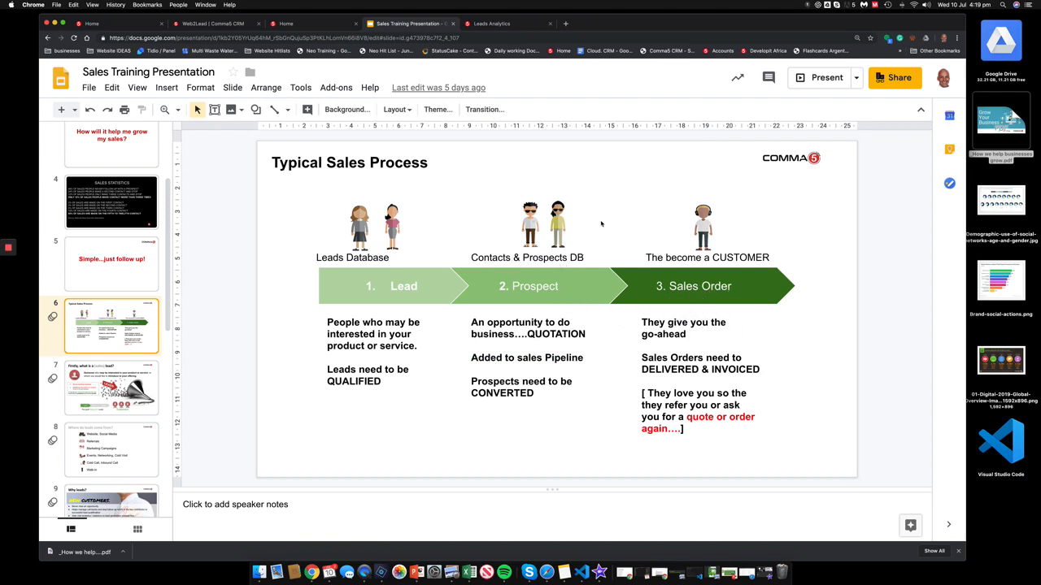
click(498, 25)
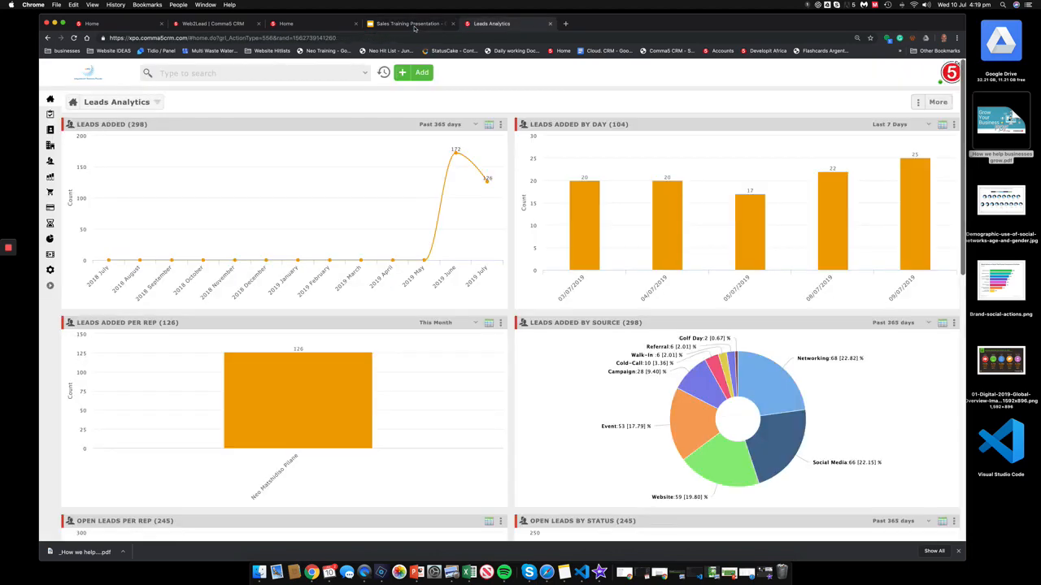
Step: Delete the previous search text on the CRM home page, then return to the sales-lead slide
click(320, 28)
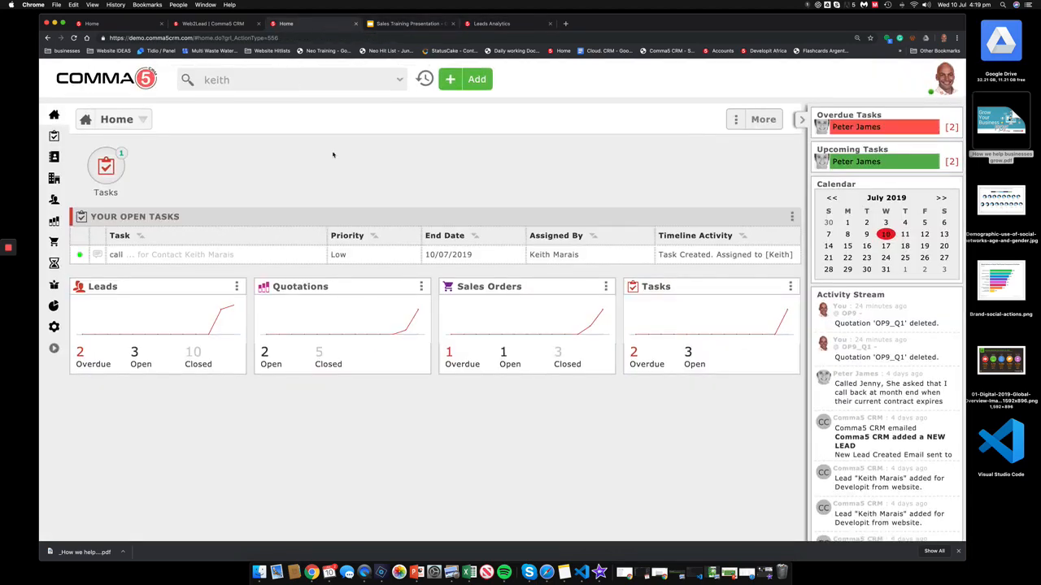
double_click(320, 78)
key(BackSpace)
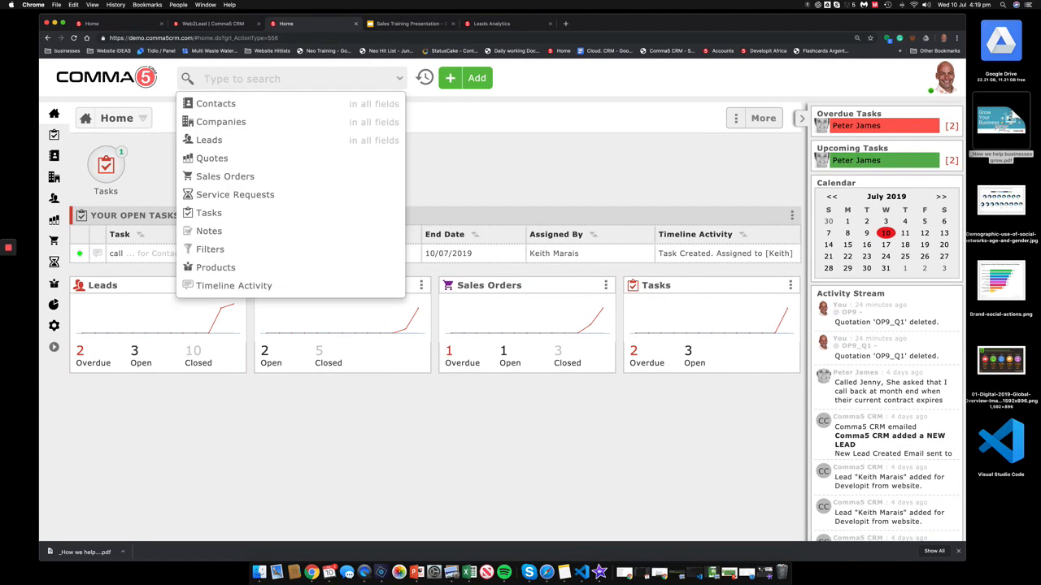
click(426, 160)
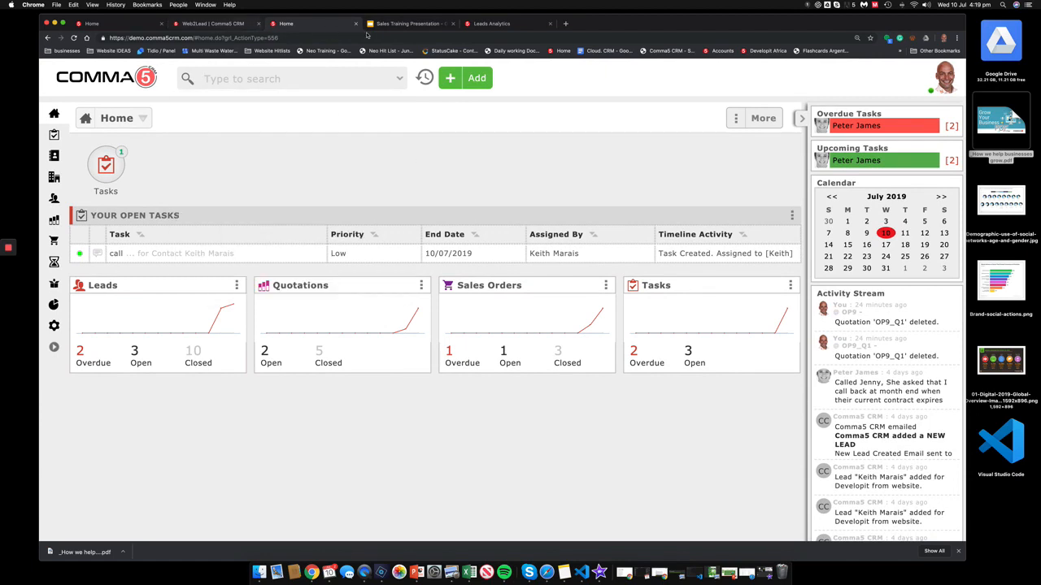
click(413, 25)
click(111, 389)
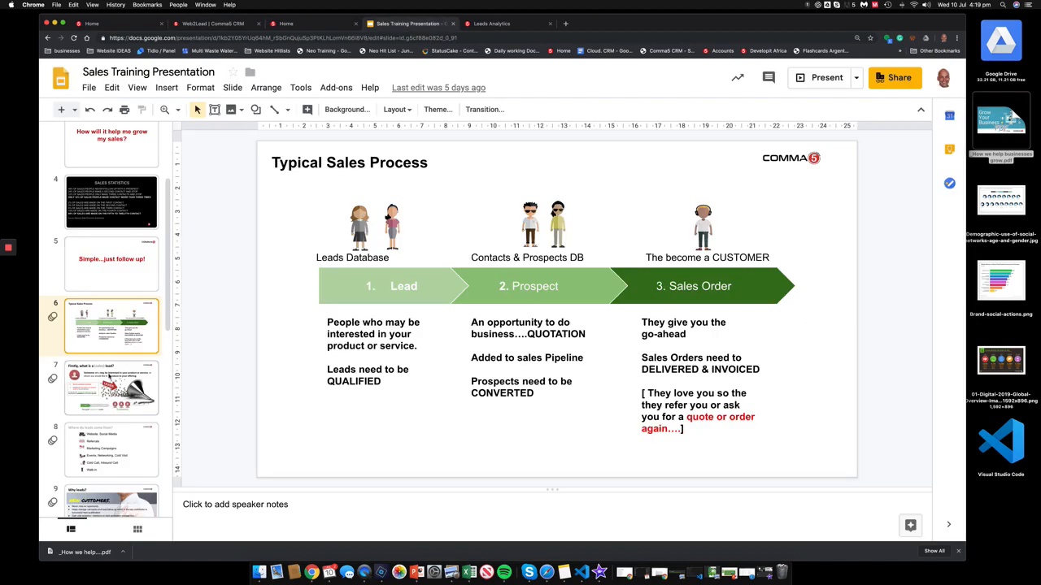
Step: Show the 'Where do leads come from?' slide, then view Leads Analytics and the CRM home page
click(109, 445)
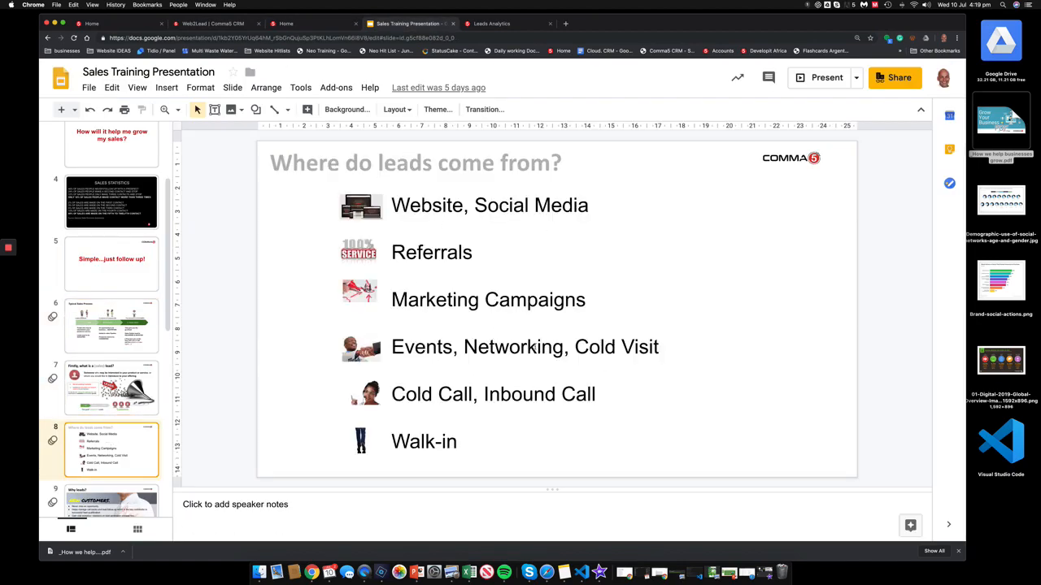
click(505, 23)
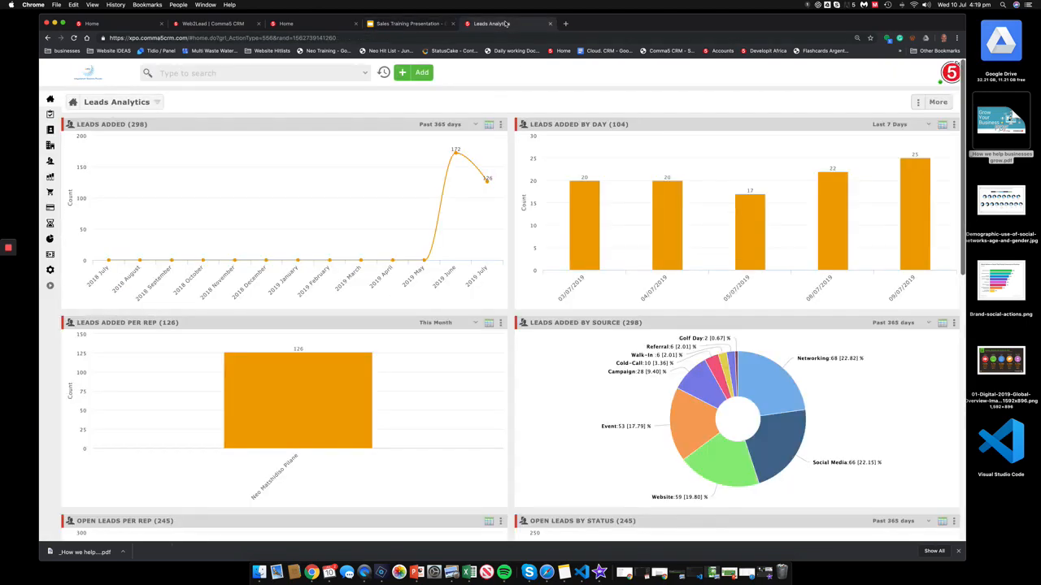
click(319, 22)
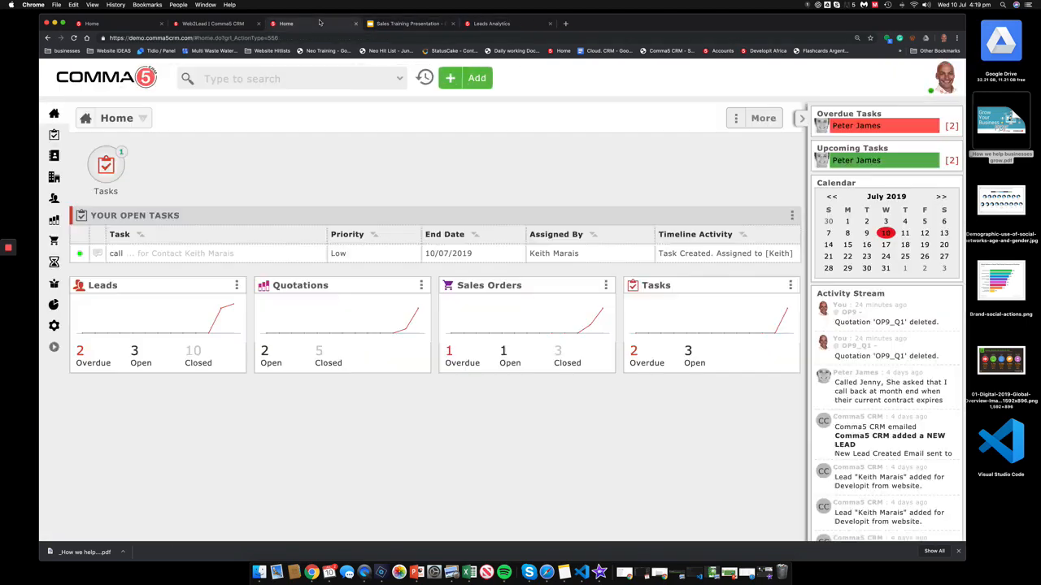
Step: Start a new lead with the contact's first and last name, company 'Mcguyre Ini' and e-mail address
click(459, 77)
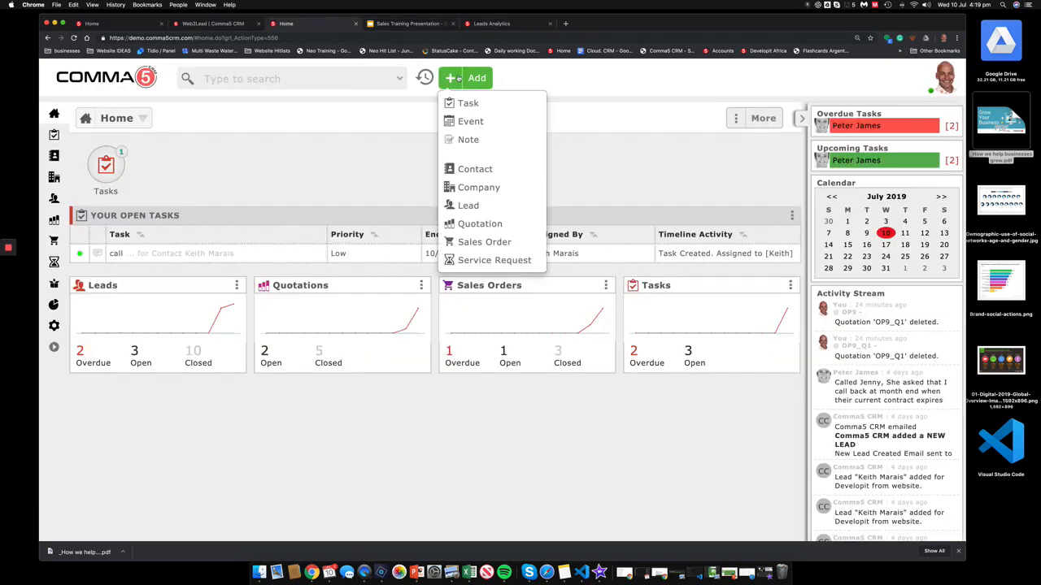
click(481, 205)
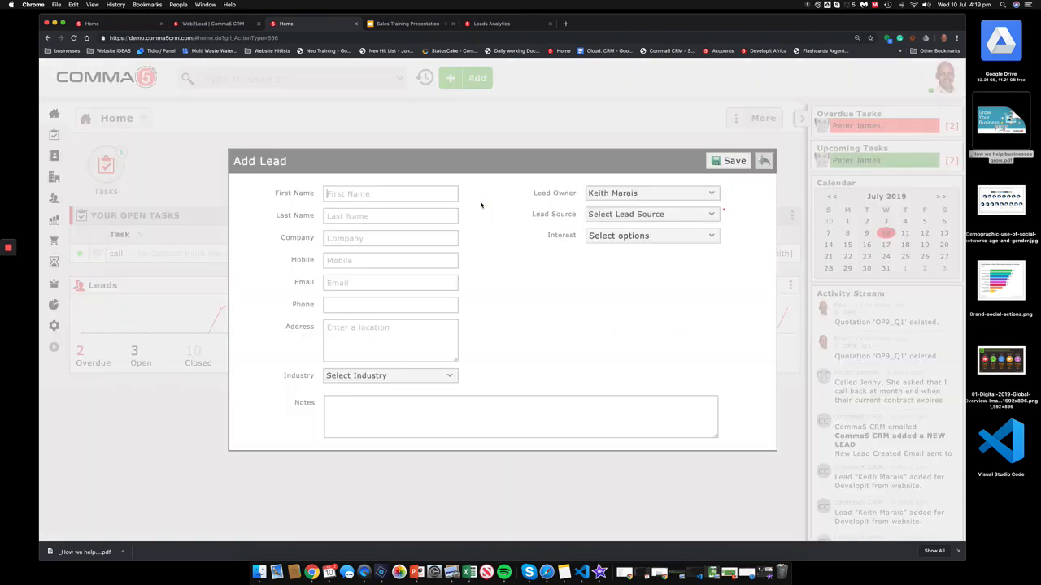
key(Tab)
click(423, 236)
text(Mcguyre)
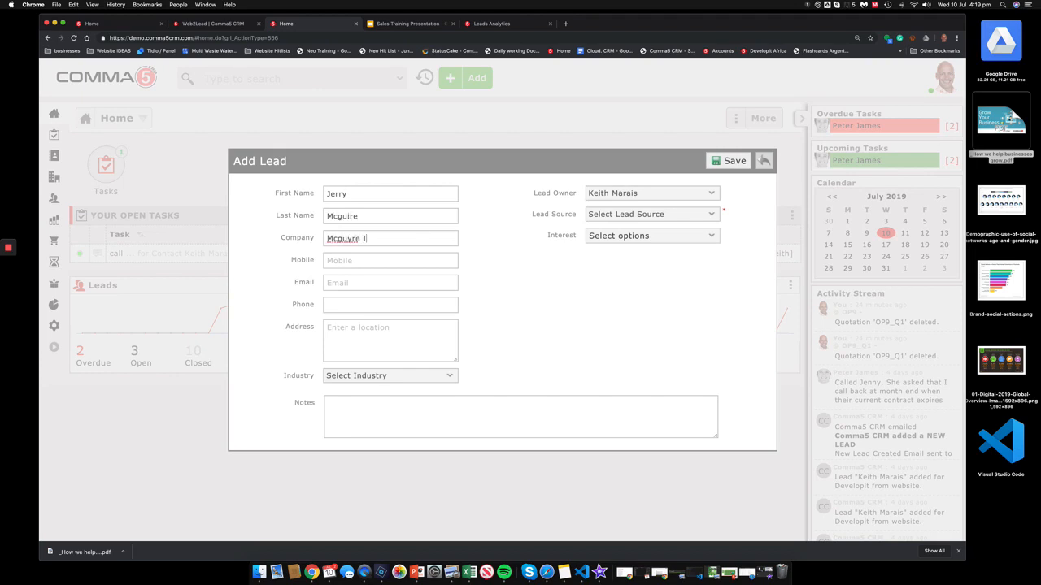
text( Ini)
click(395, 280)
Step: Set the lead source to Golf Day and mark Product1 and Service1 as interests
click(626, 214)
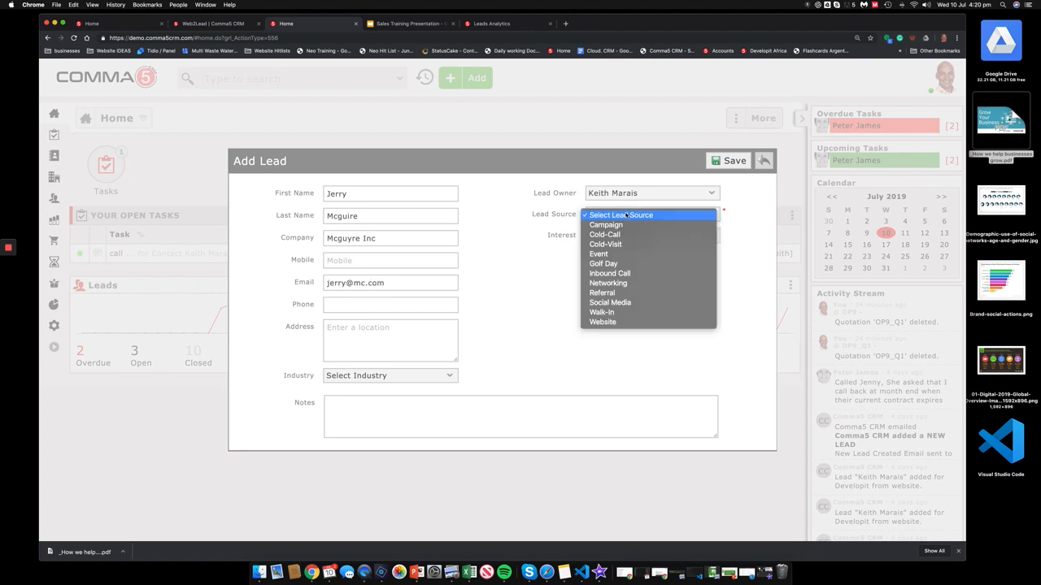
click(602, 264)
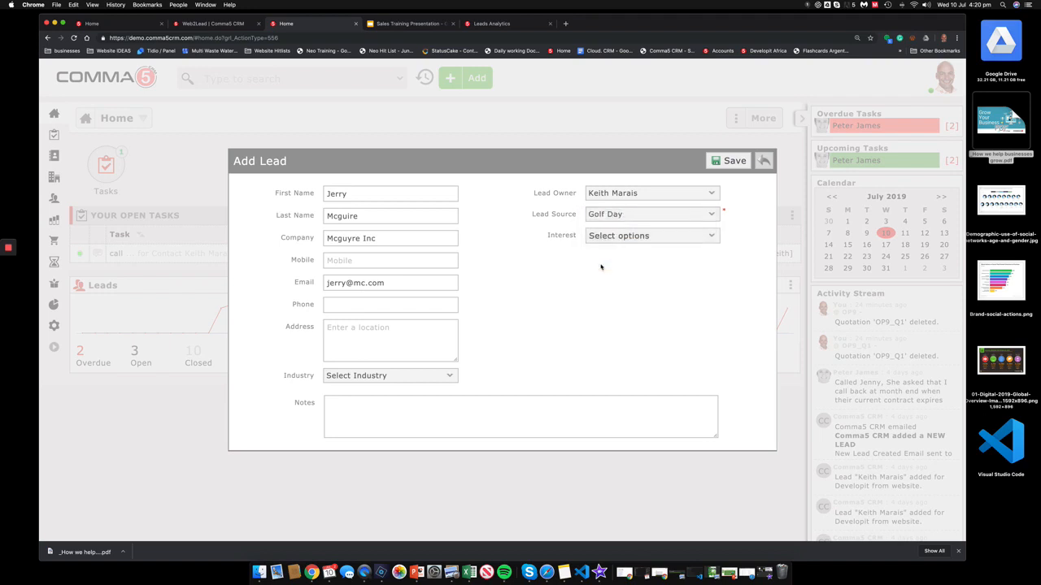
click(626, 236)
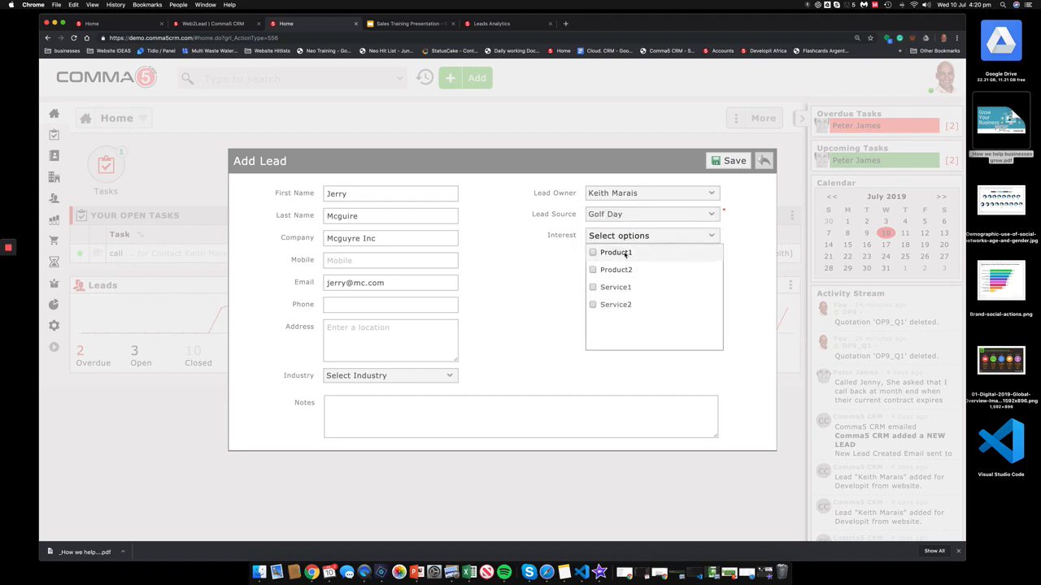
click(616, 253)
click(616, 287)
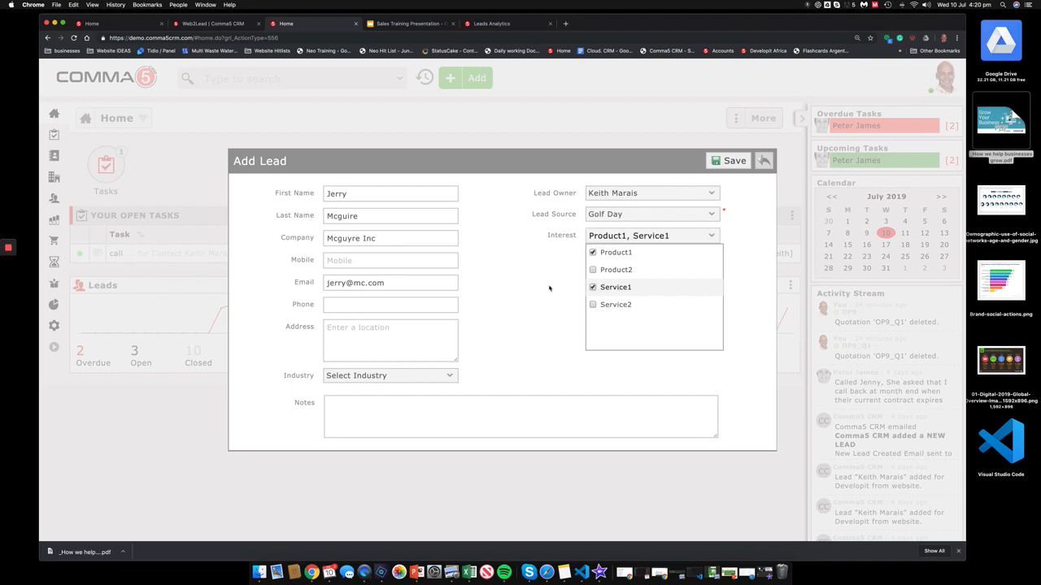
Step: Add the note 'interested in CRM', save the lead, and reload the home dashboard
click(477, 416)
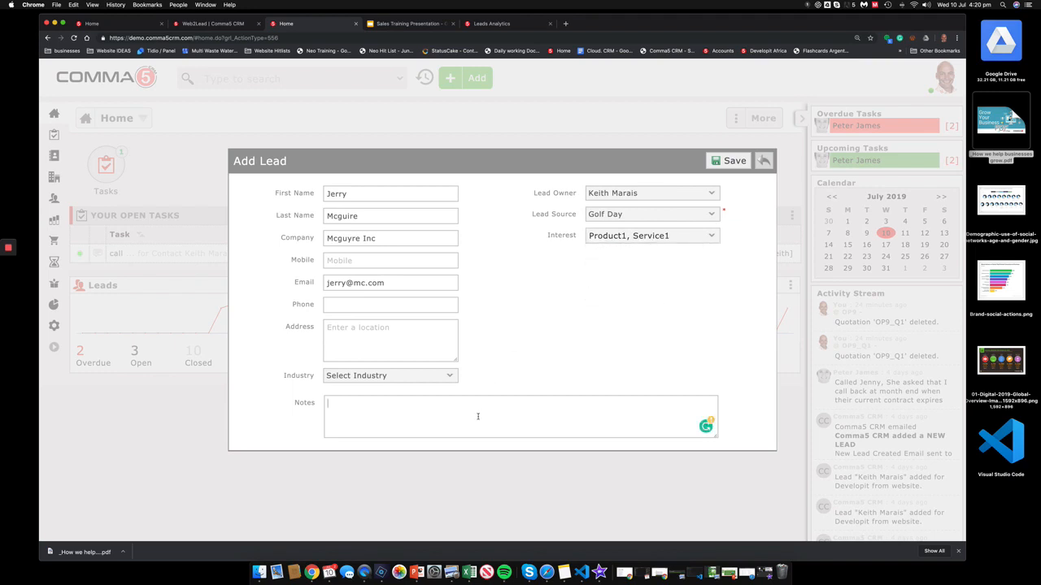
text(inerestd)
key(BackSpace)
text(ed in CRM)
click(345, 403)
click(406, 420)
click(731, 160)
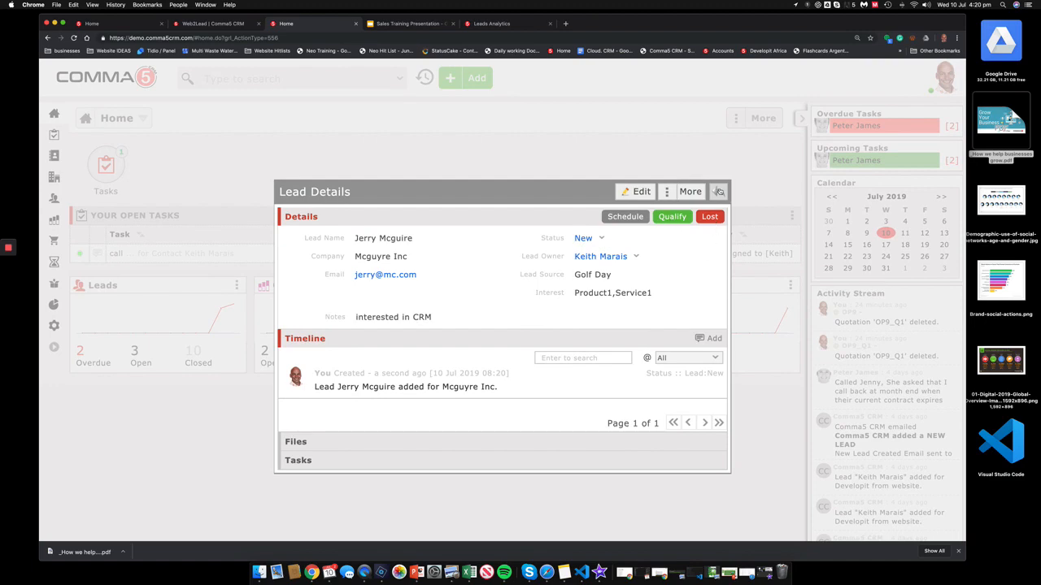
click(718, 191)
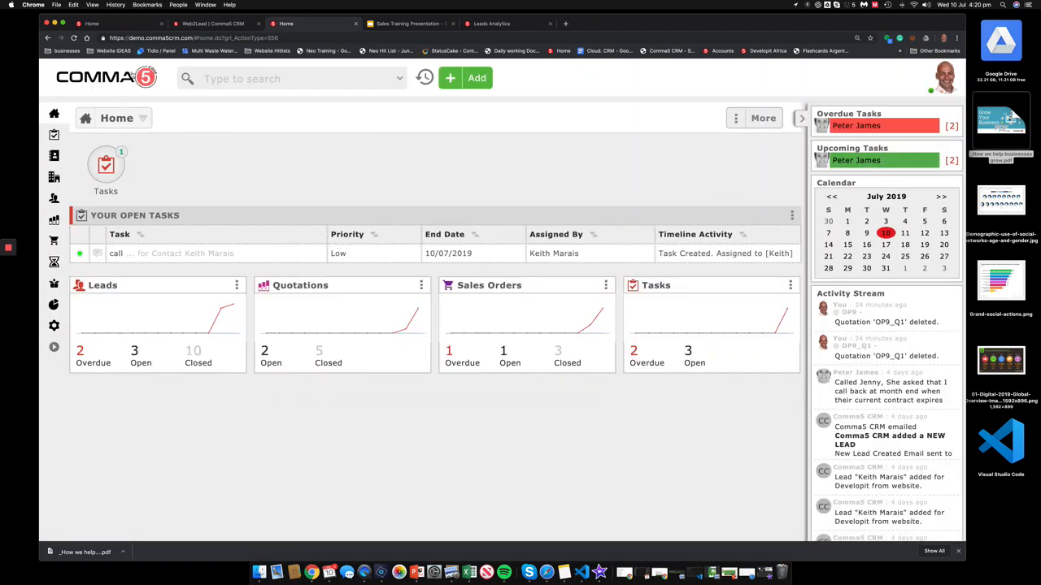
click(133, 74)
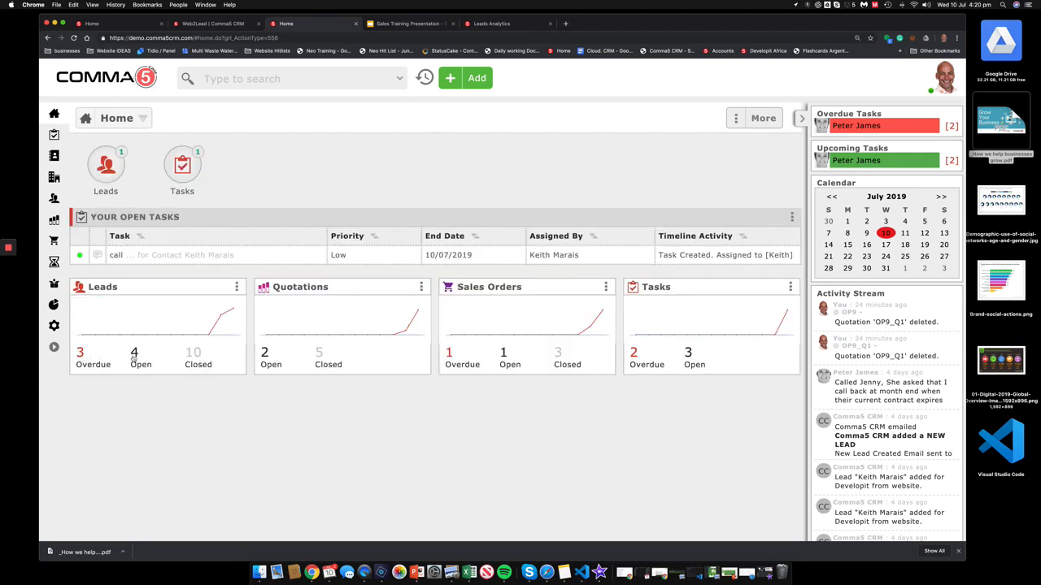
Step: Open the Mcguire Inc lead's details from the 3 overdue leads list
click(83, 362)
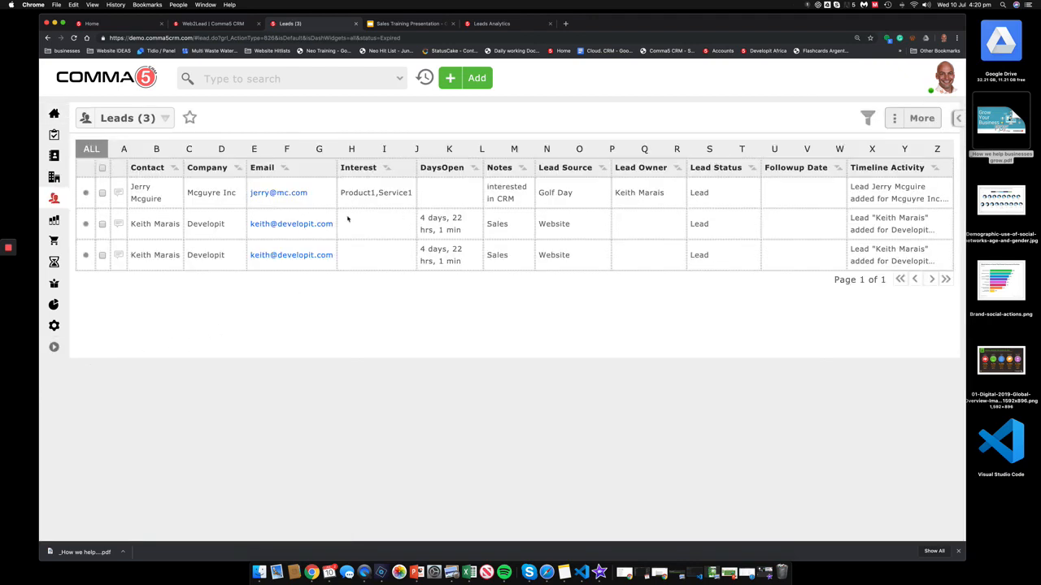
click(154, 196)
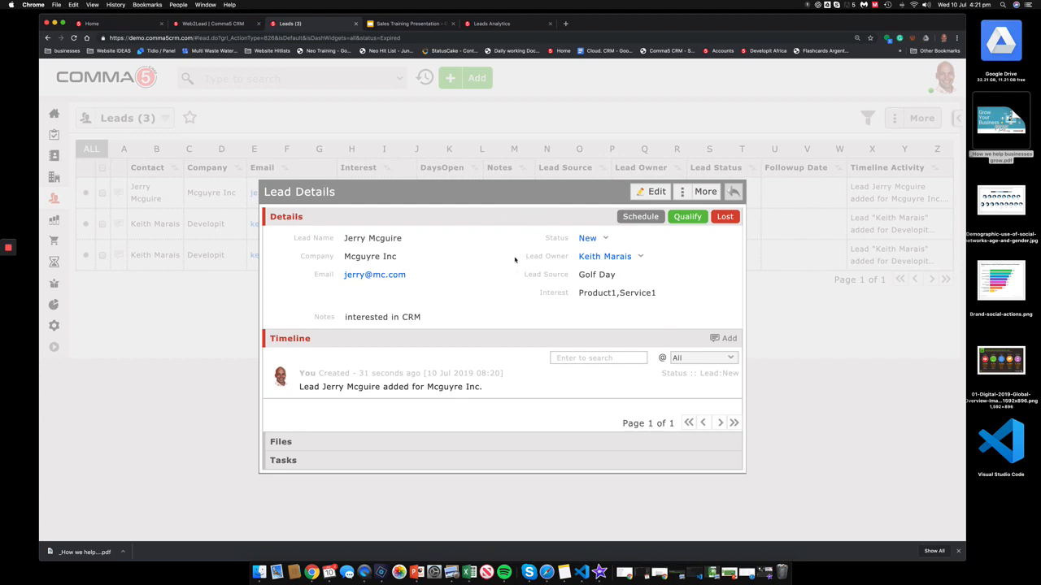
Step: Schedule the lead as Callback with follow-up date 10 July 2019
click(640, 216)
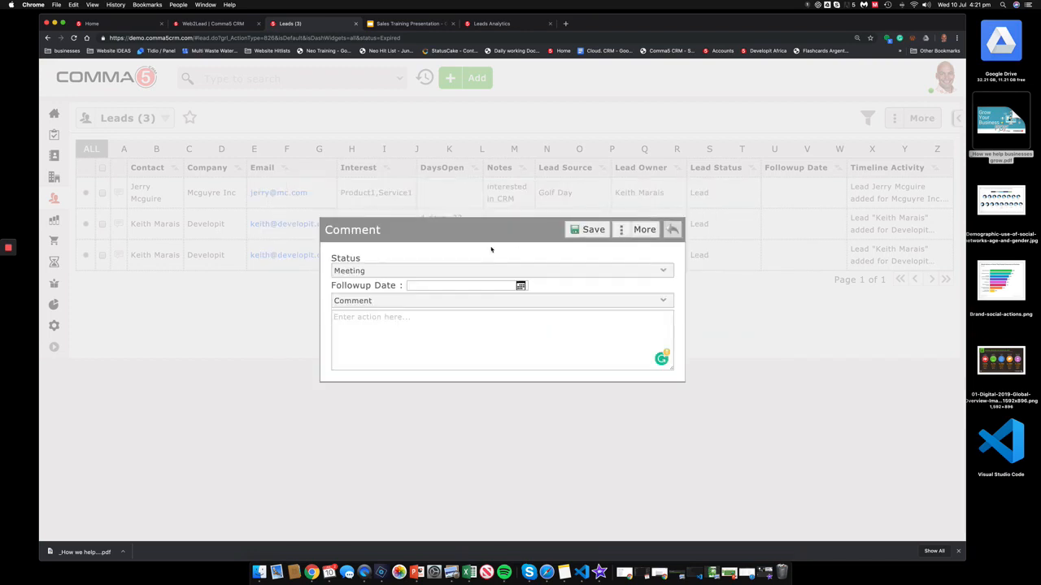
click(444, 274)
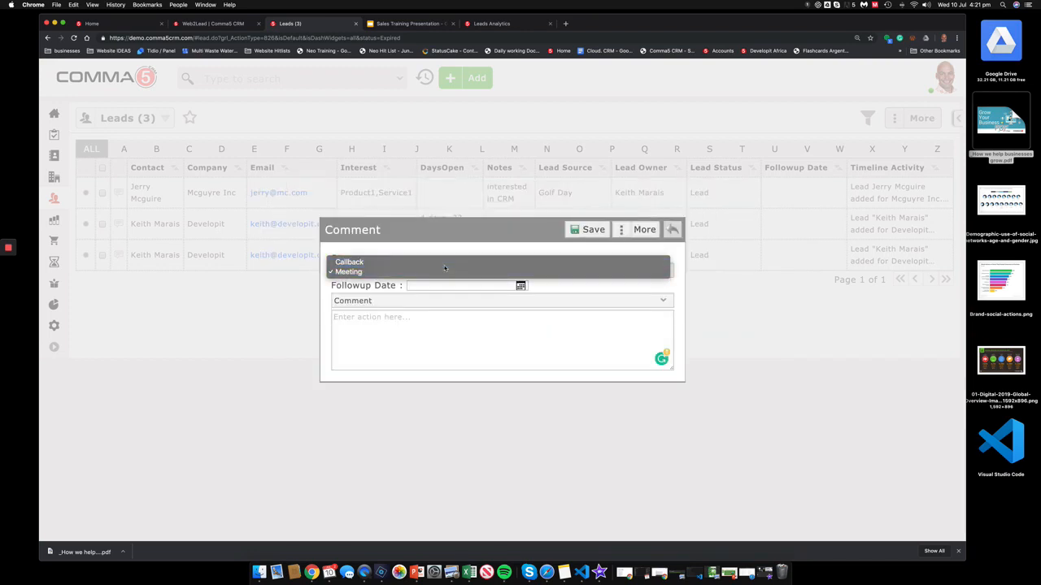
click(444, 262)
click(444, 288)
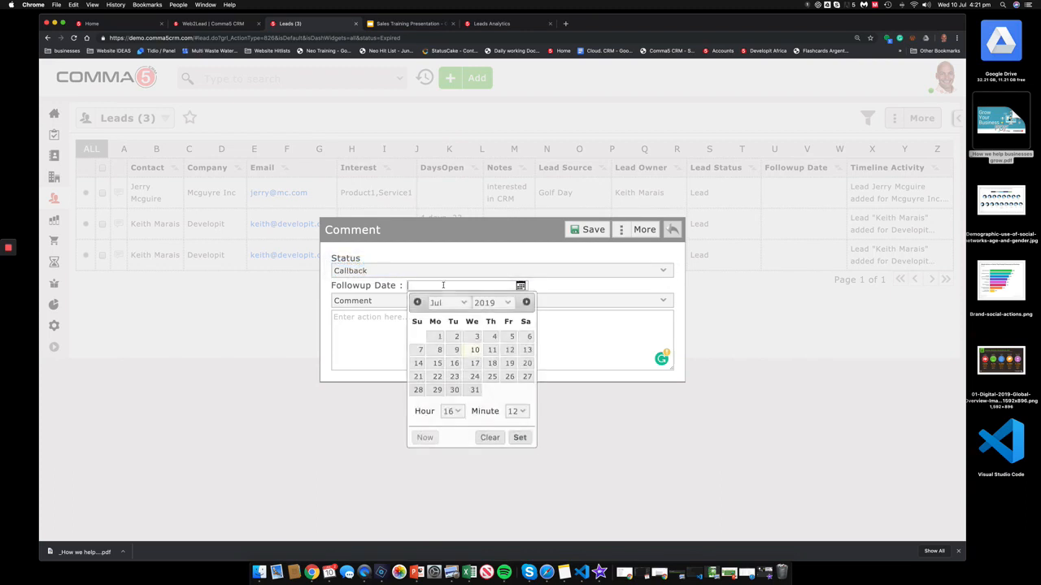
click(476, 353)
click(525, 437)
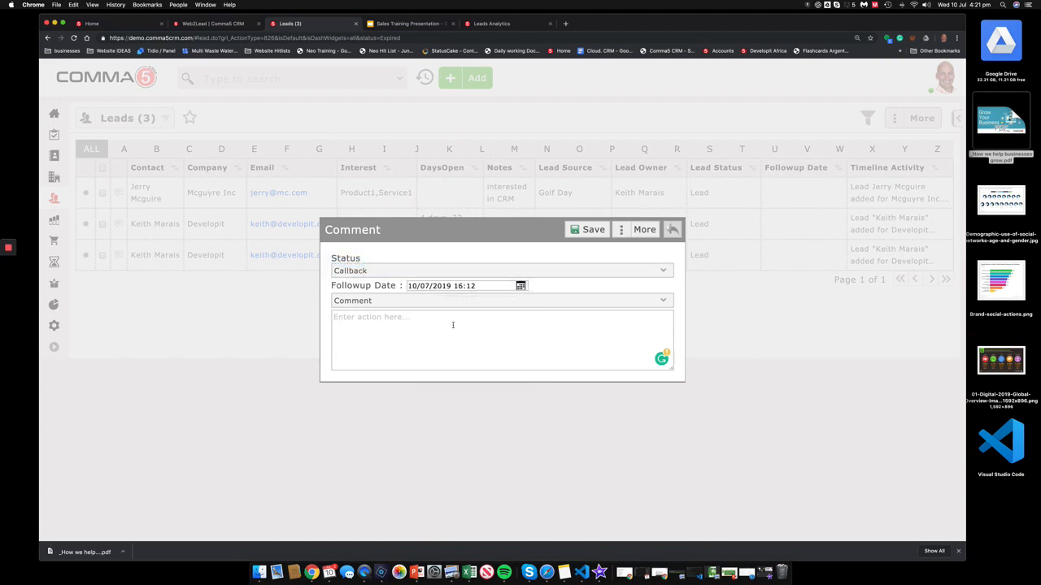
Step: Log a Phoned activity noting 'Called was not in', save it, and return home
click(450, 301)
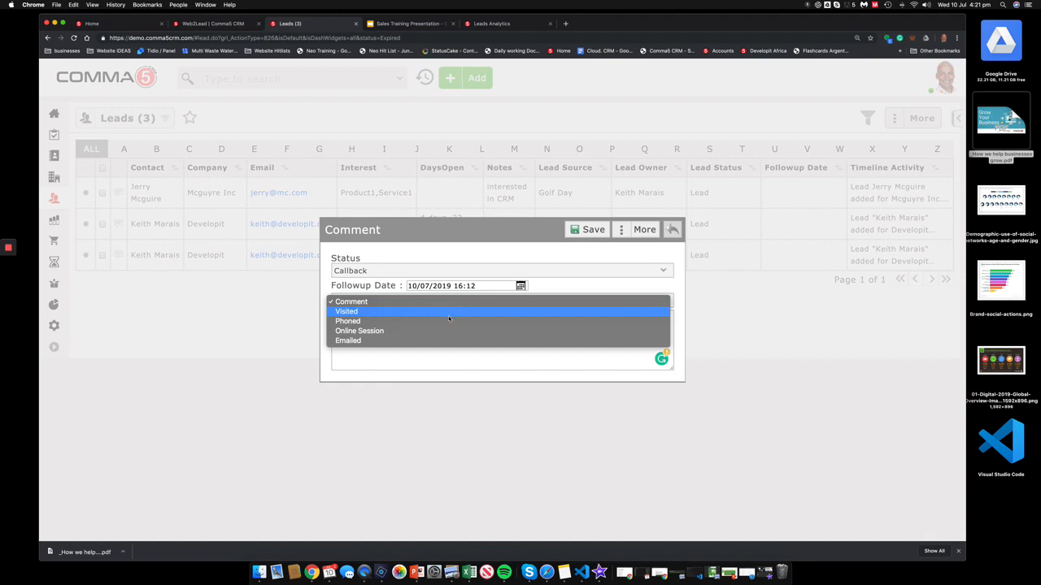
click(451, 322)
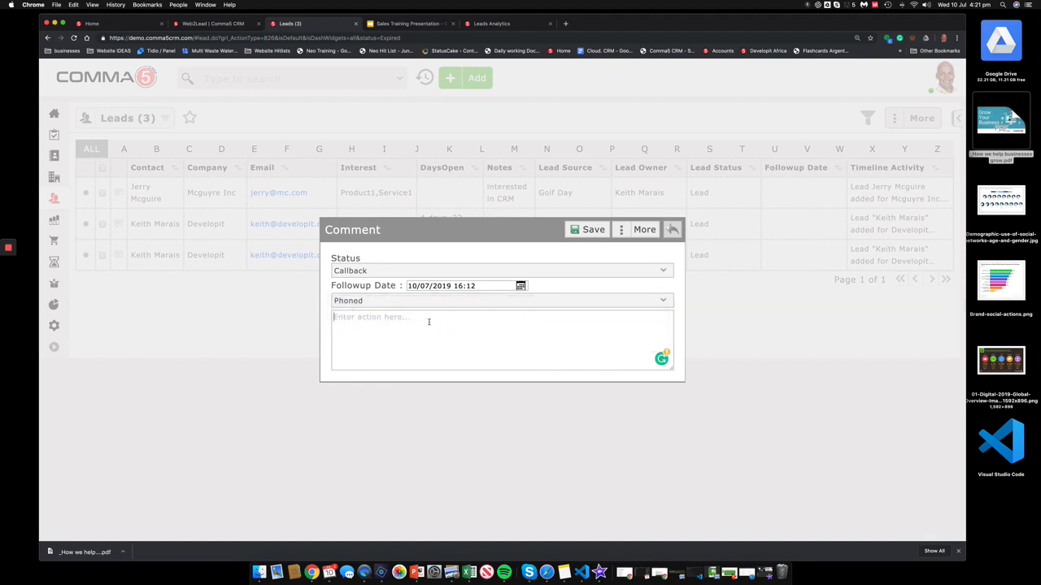
click(429, 321)
text(Called was not in)
click(587, 229)
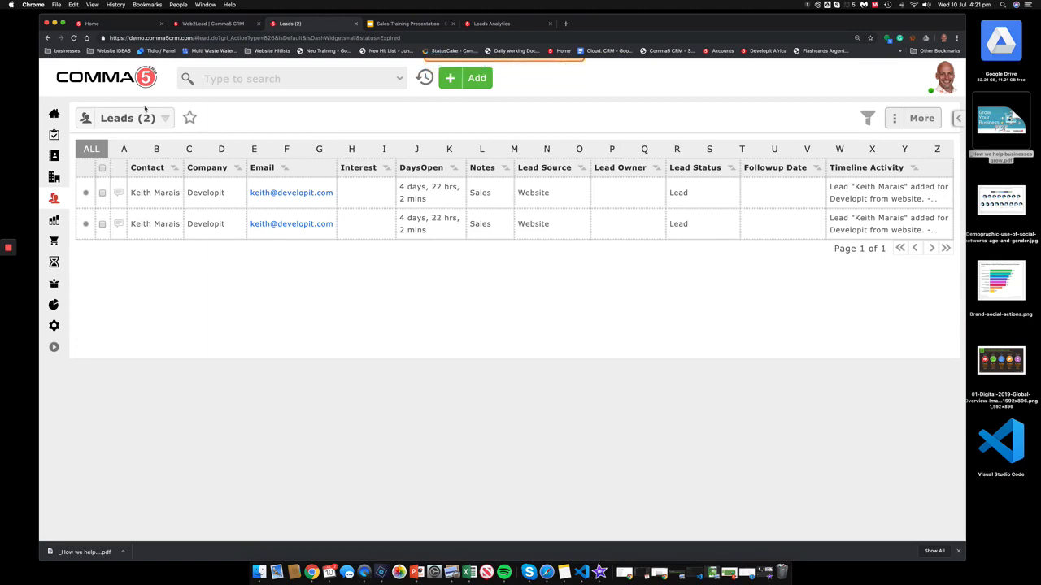
click(142, 73)
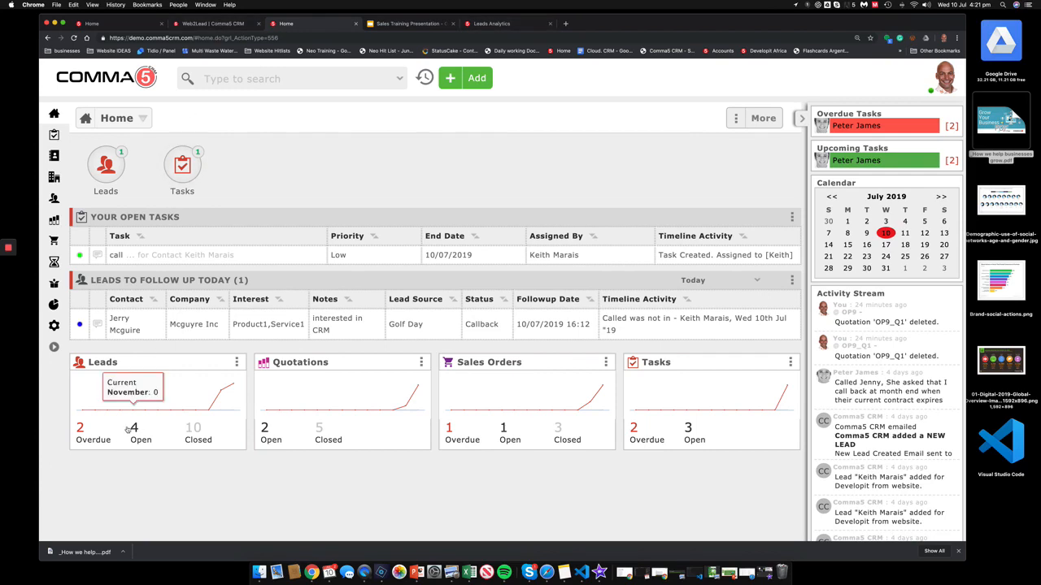
Step: Switch to the Web2Lead 'Request a quotation' form tab
click(212, 25)
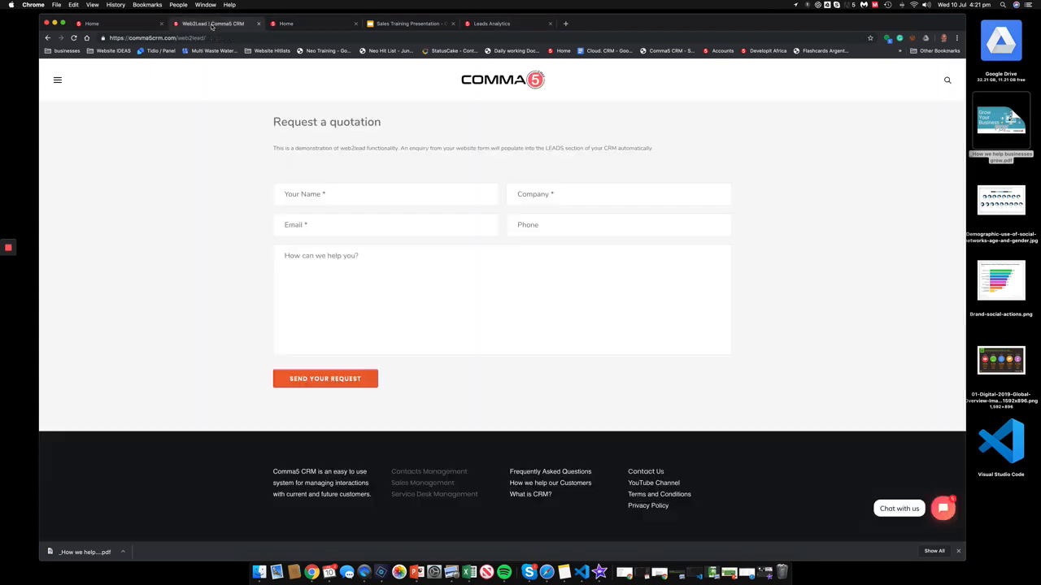
Step: Fill in the requester's full name, company 'Dimension One', e-mail address and phone number
click(419, 199)
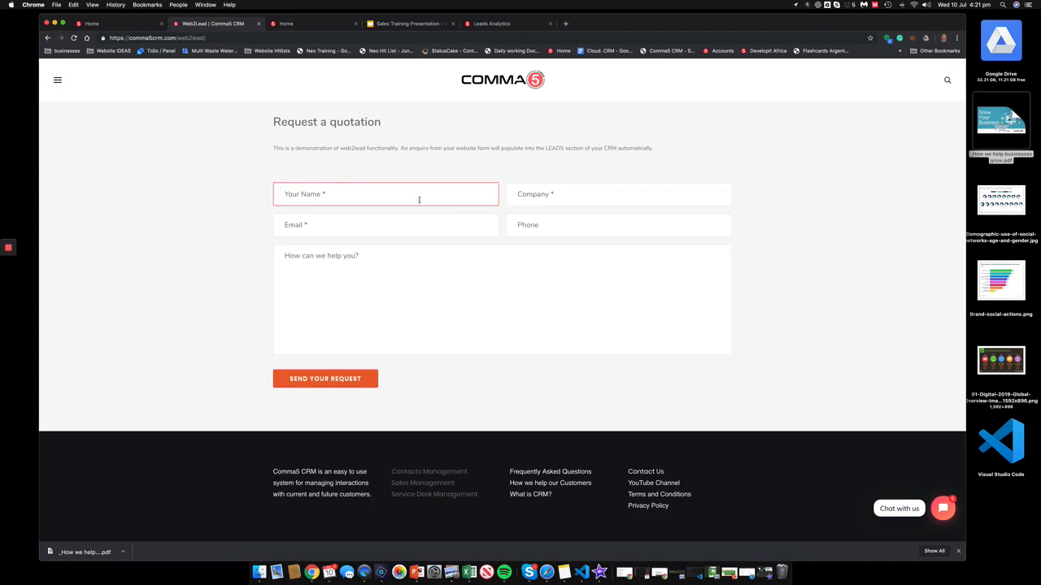
text(Neo)
key(Tab)
key(shift+Tab)
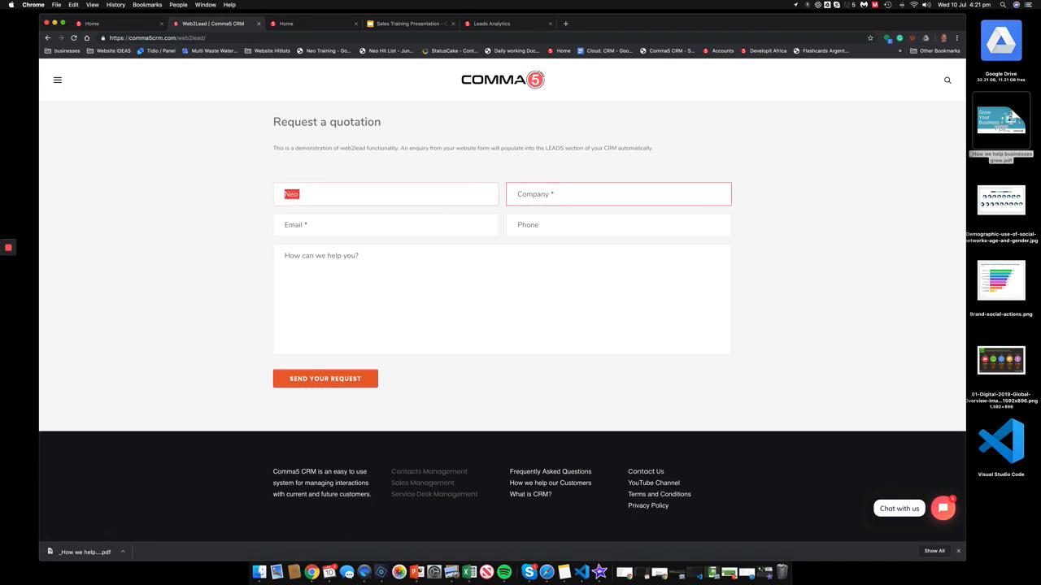
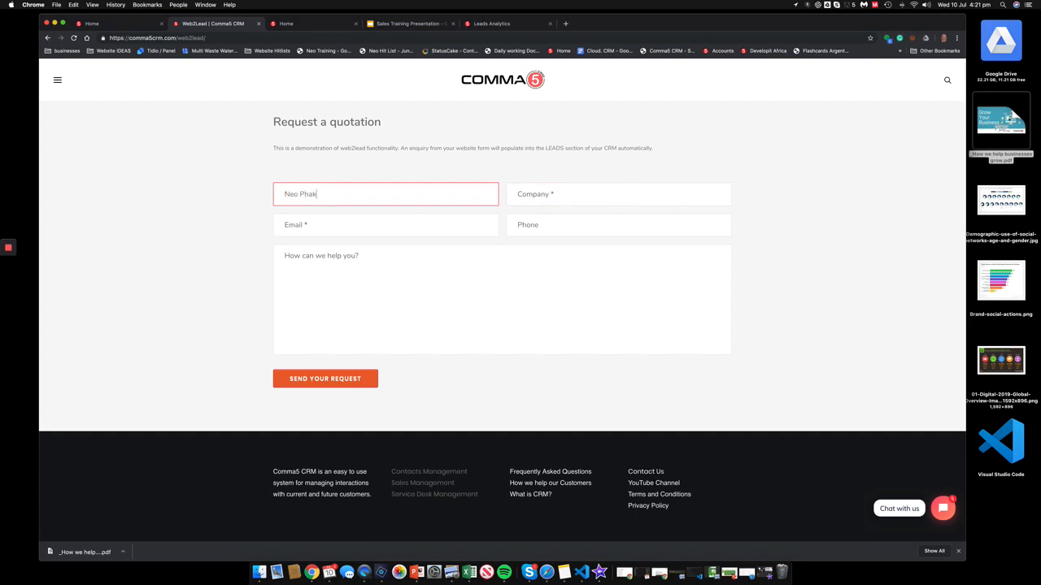
key(Tab)
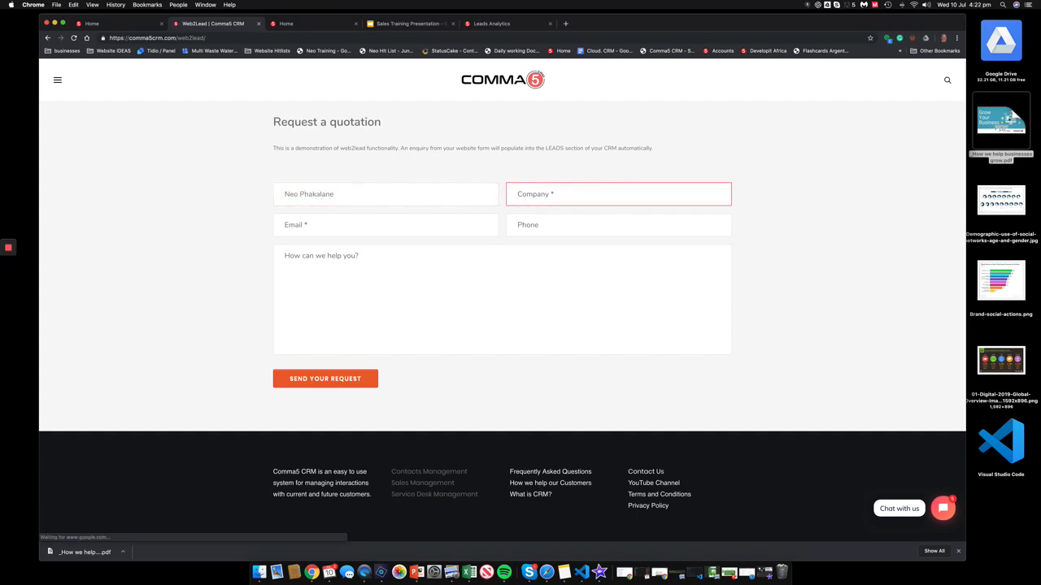
text(Dim)
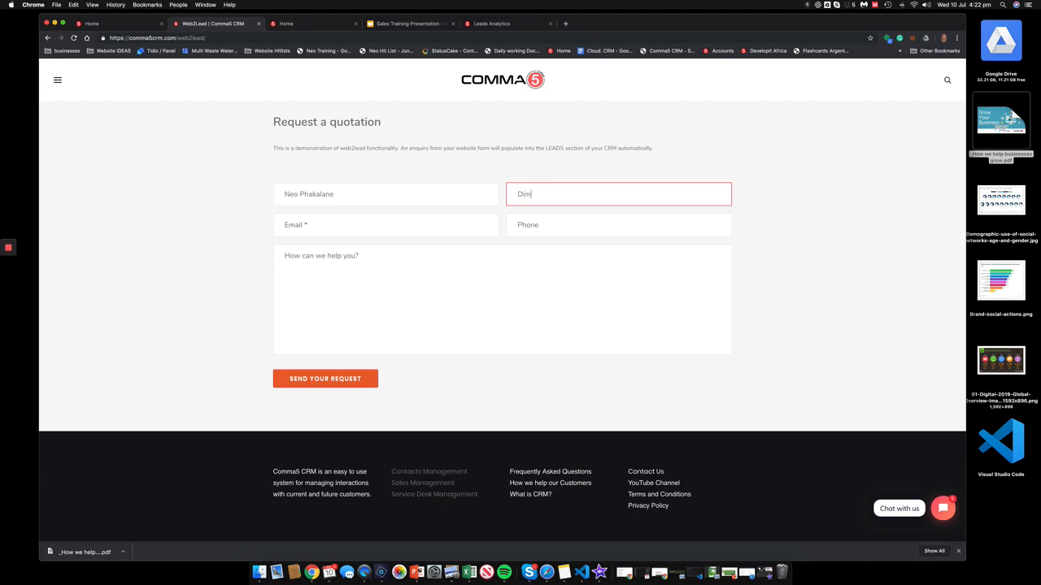
text(ension One)
key(Tab)
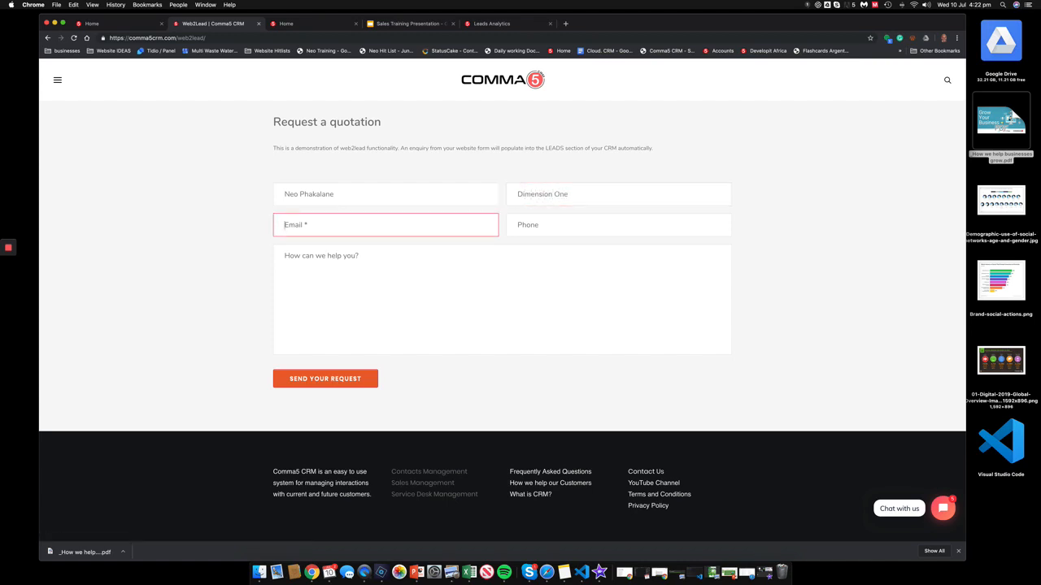
key(Tab)
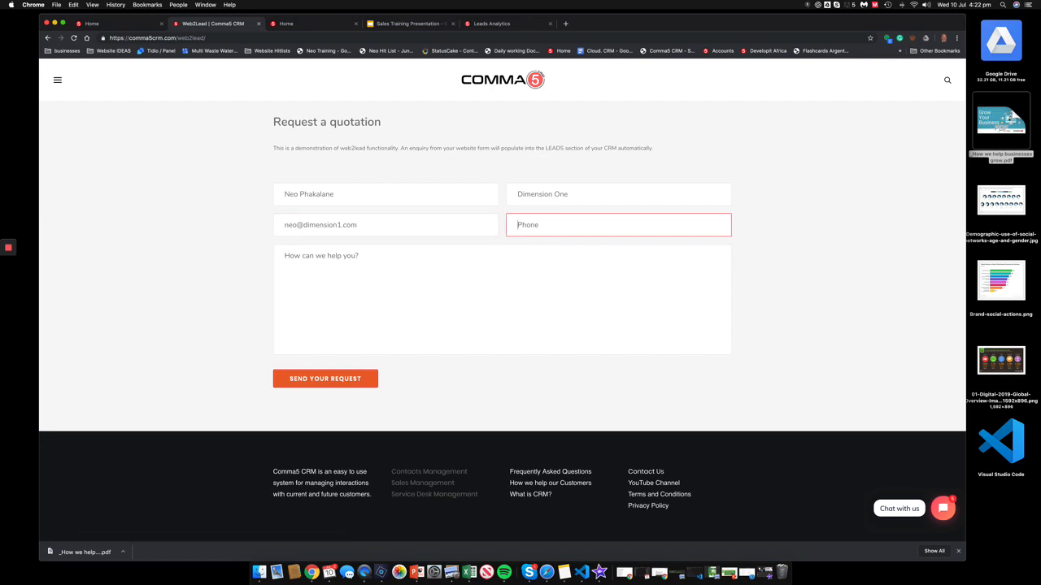
Step: Write 'I'm looking for a quote on a water pump', submit, then view Leads Analytics
click(394, 255)
text(I)
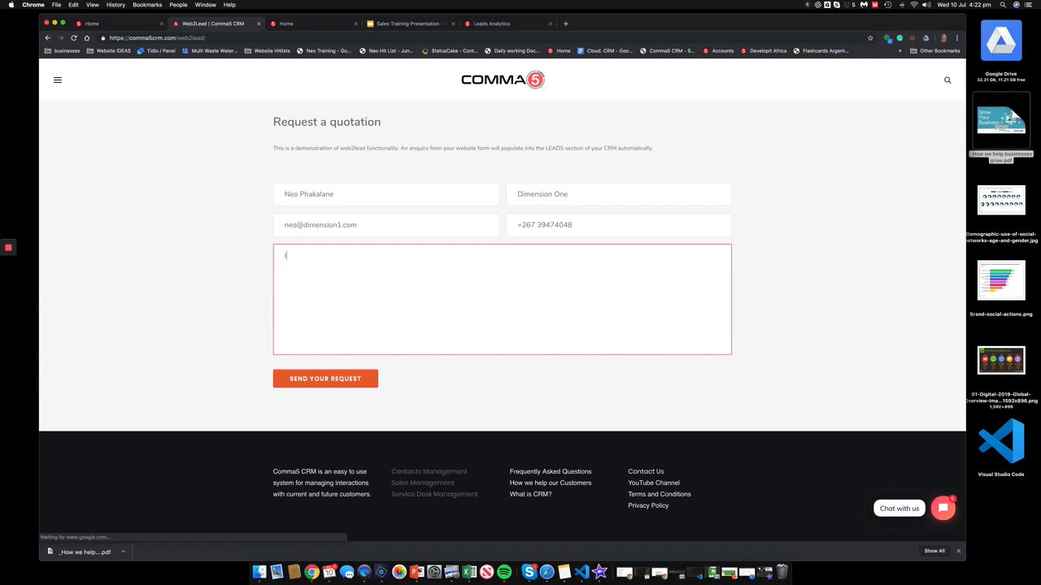
text('m looking)
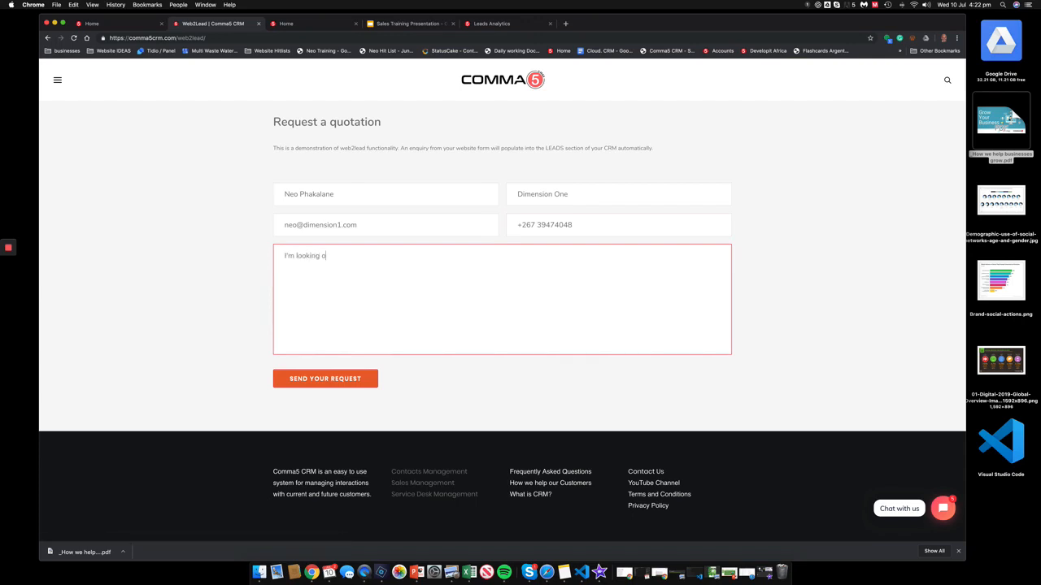
text( for a quote on a water pumpb)
key(BackSpace)
click(325, 376)
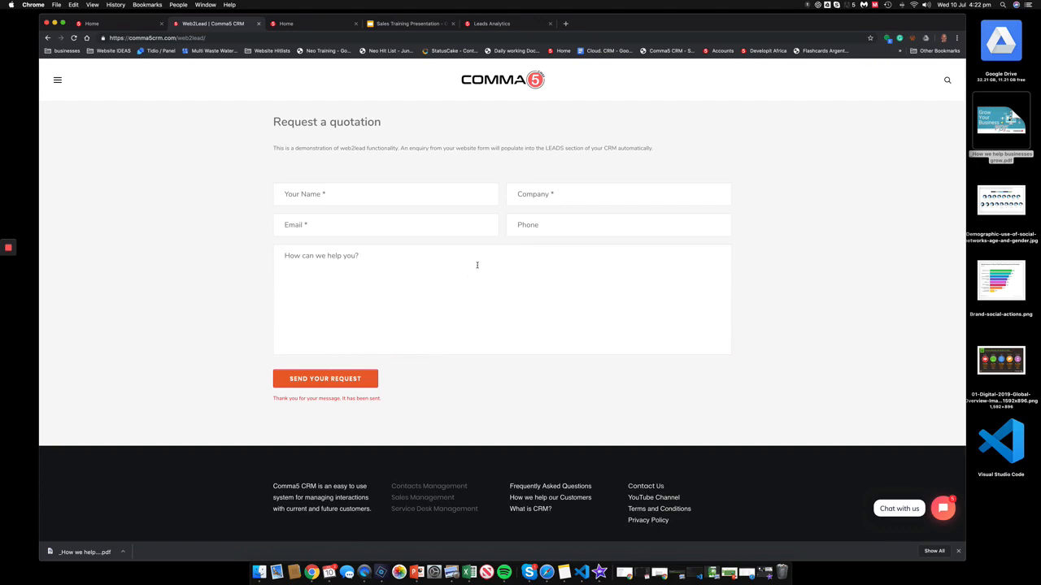
click(506, 23)
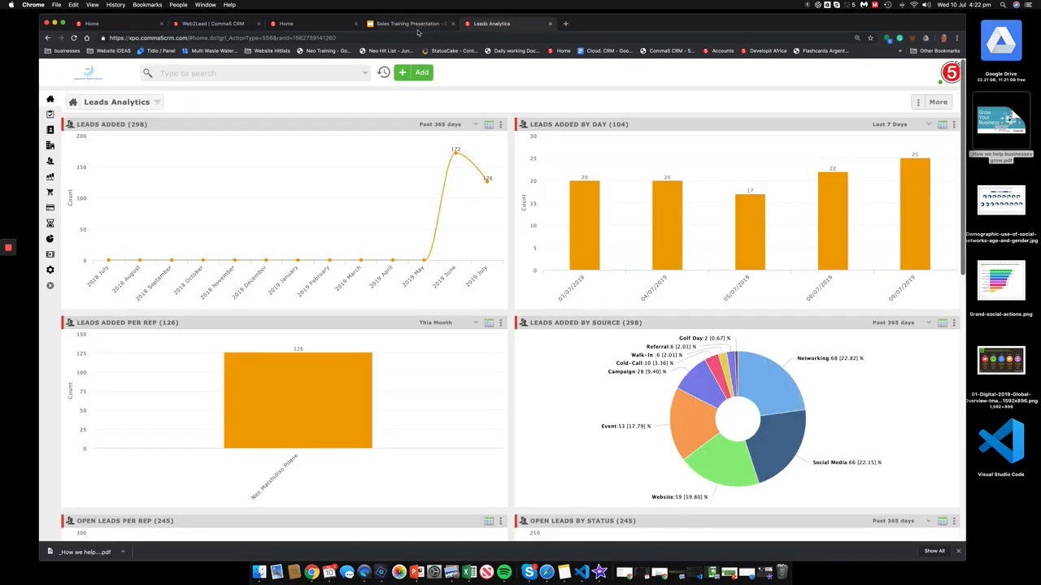
Step: From the CRM home dashboard, open the '3 Overdue' leads list
click(328, 26)
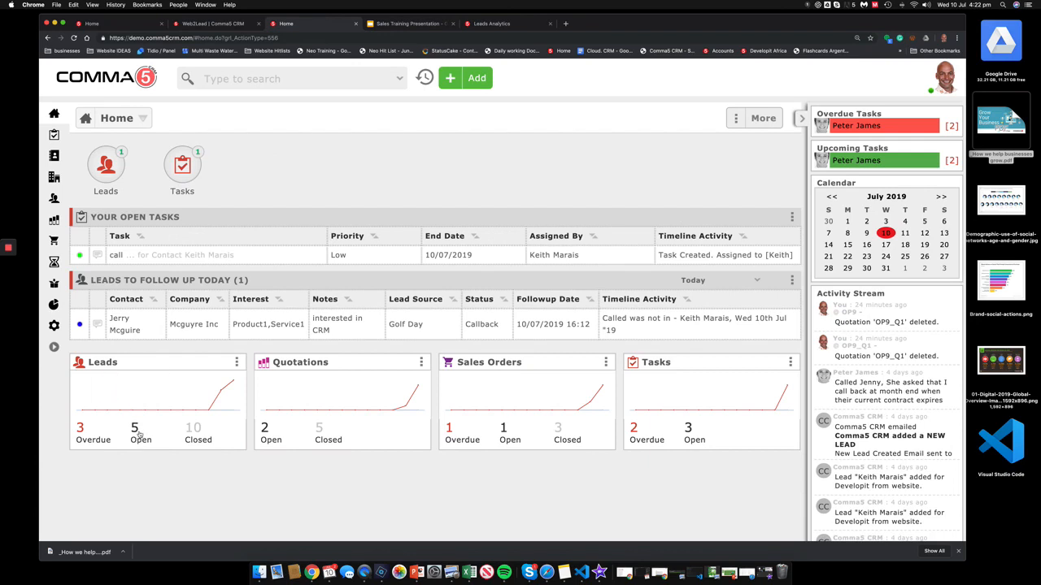
click(81, 434)
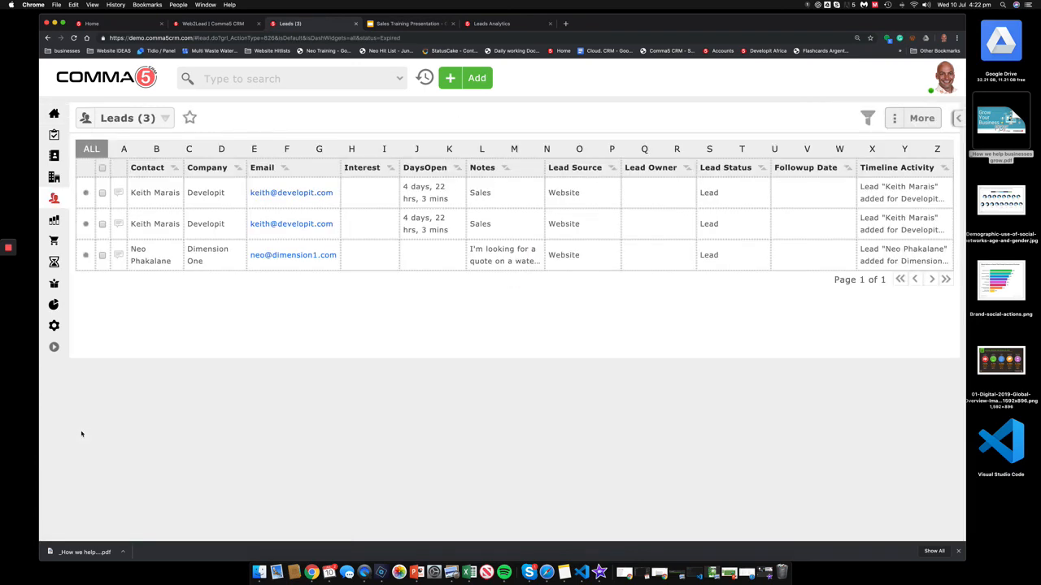
Step: Review the Dimension One lead's details, close them, and tick the first Developit lead
click(152, 259)
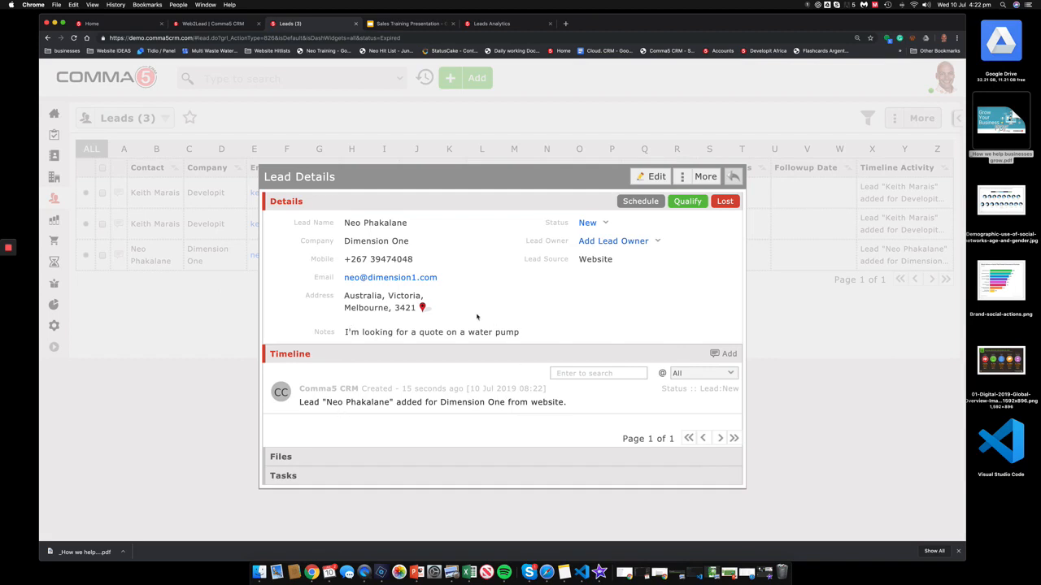
click(735, 176)
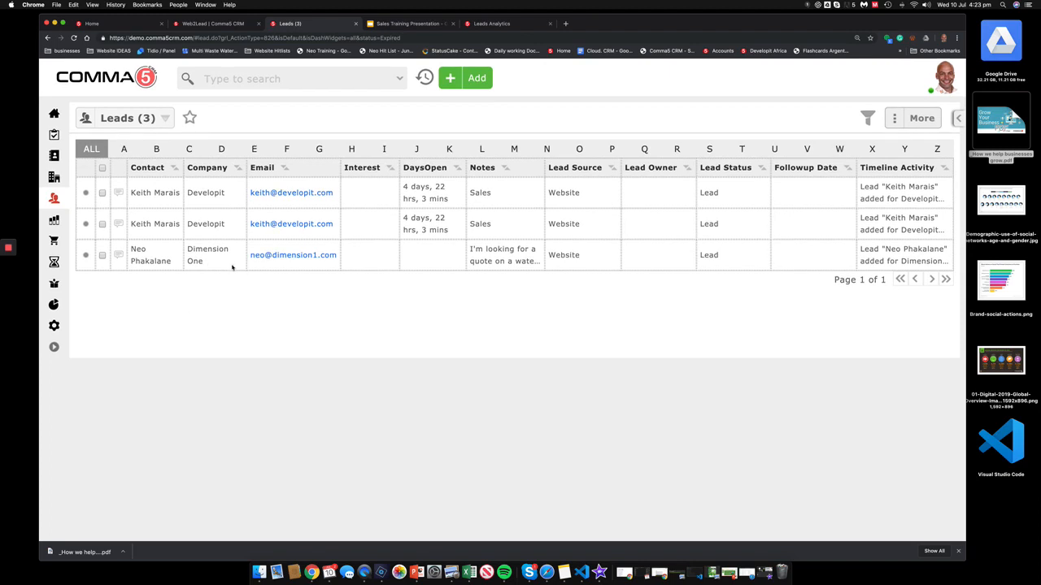
click(102, 194)
Step: Mark the first Developit lead as Lost, reason Not Interested, with a Phoned activity
click(171, 194)
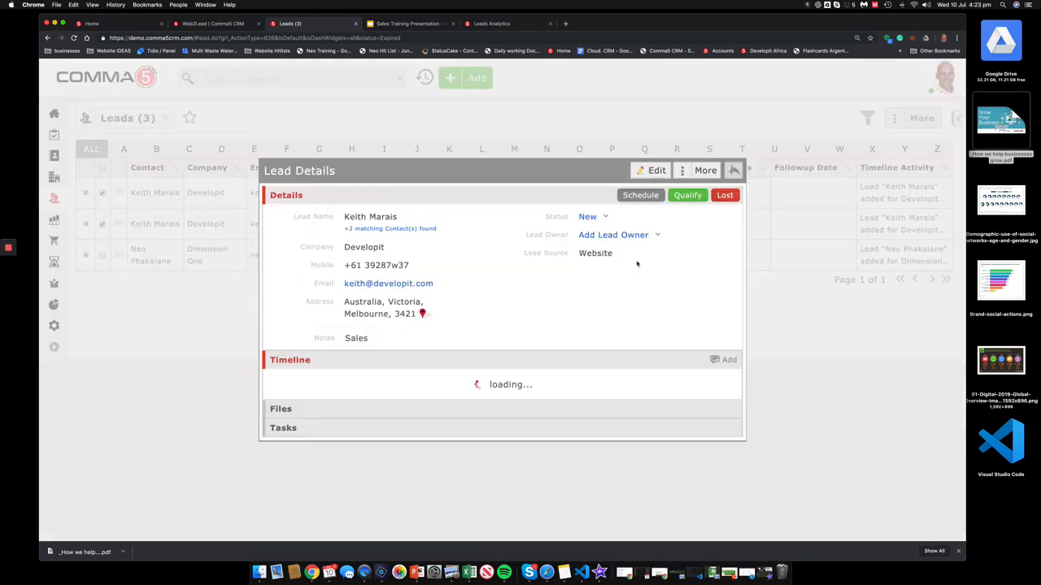
click(724, 195)
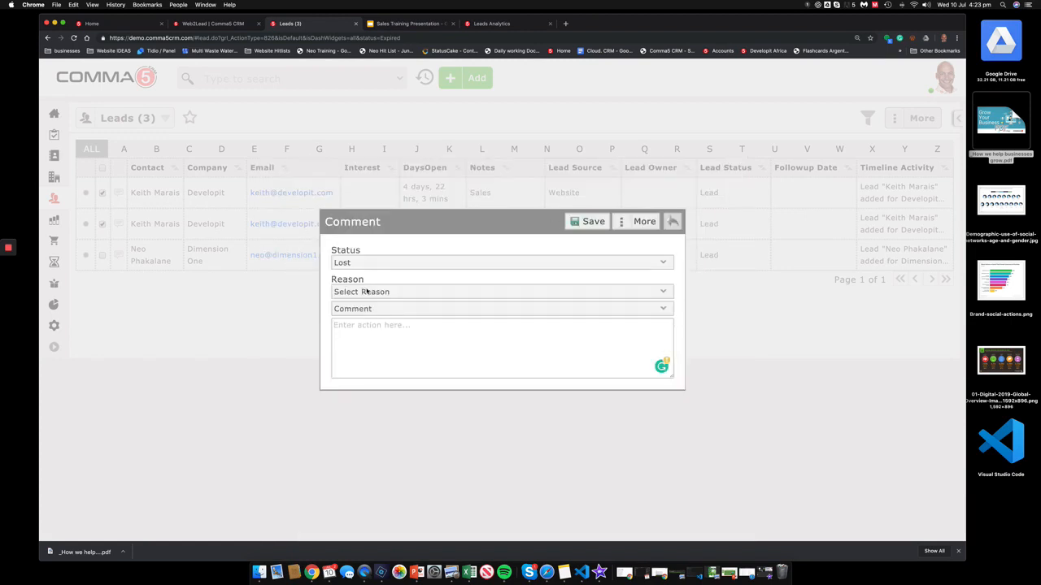
click(369, 294)
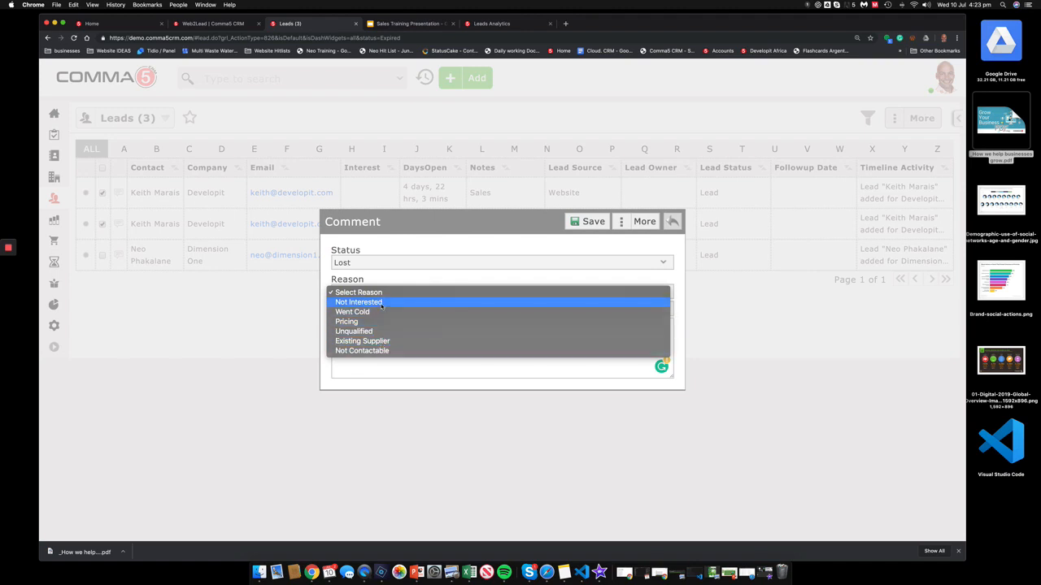
click(381, 305)
click(383, 312)
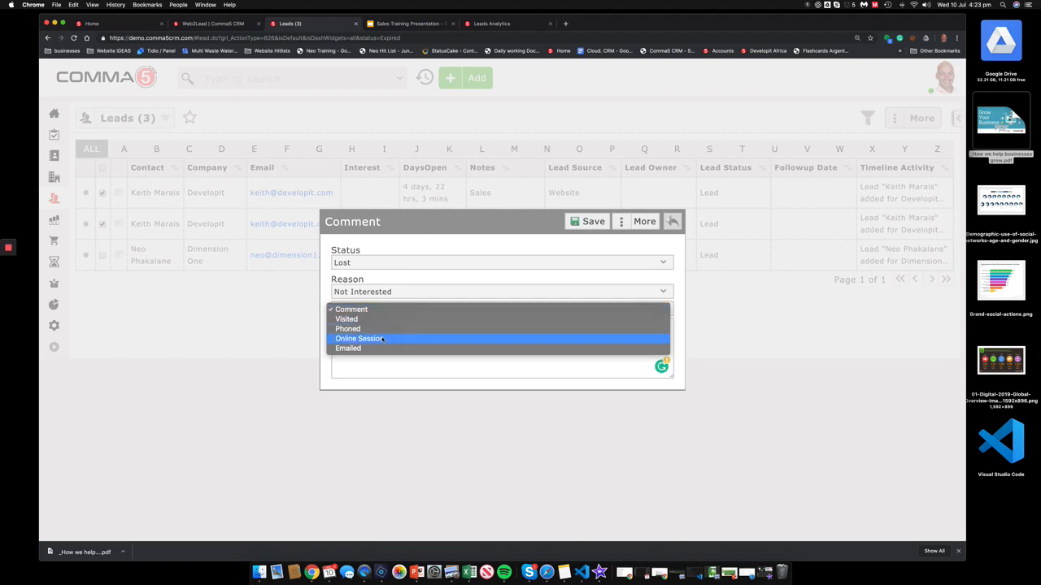
click(382, 330)
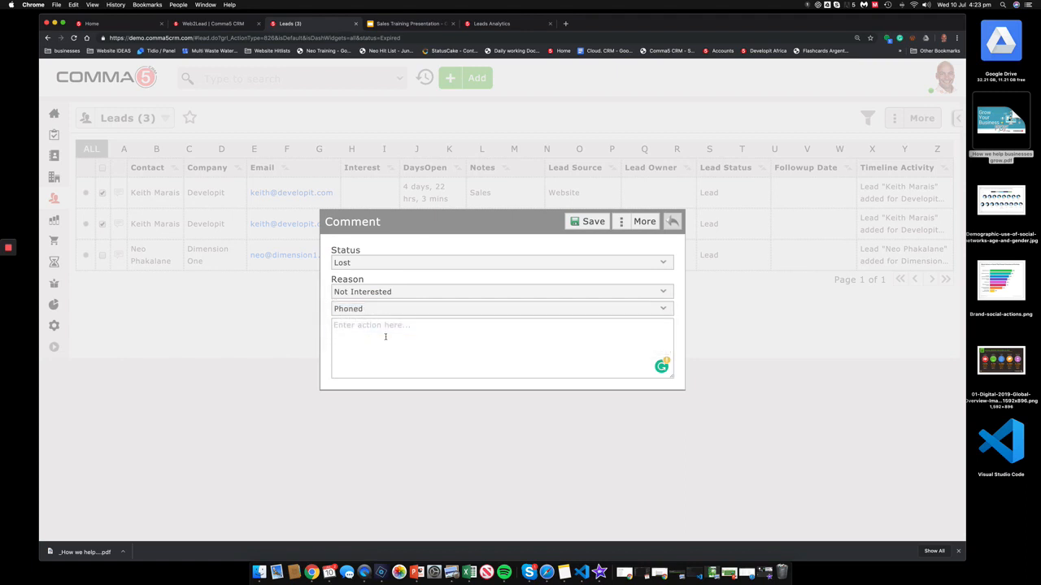
Step: Add the comment 'Already has a supplier', correct its spelling, and save
click(385, 337)
text(Alread has a supliers)
mouse_move(350, 327)
click(365, 344)
drag(422, 326, 404, 326)
text(plier)
click(589, 225)
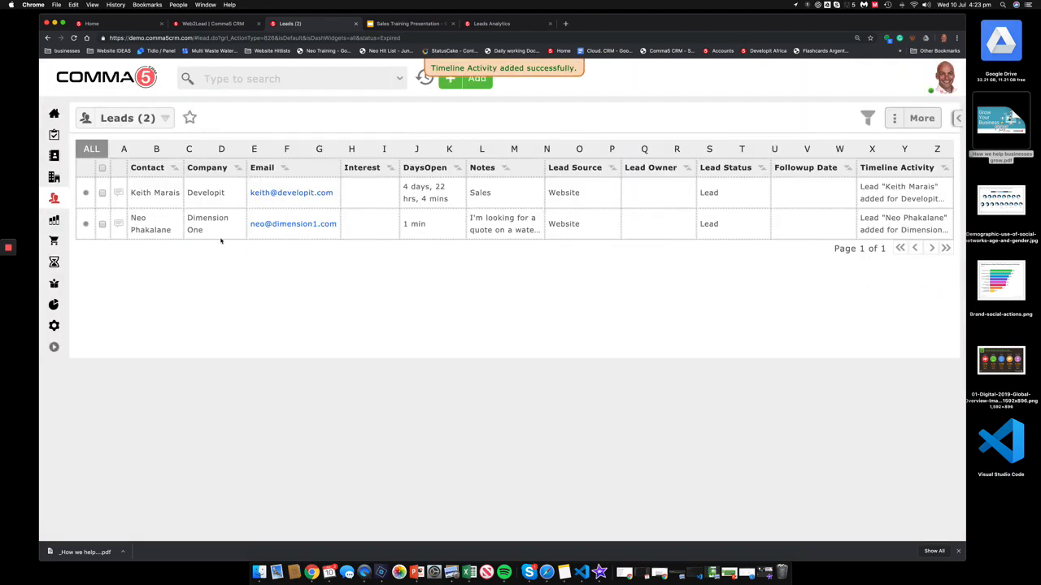
click(463, 86)
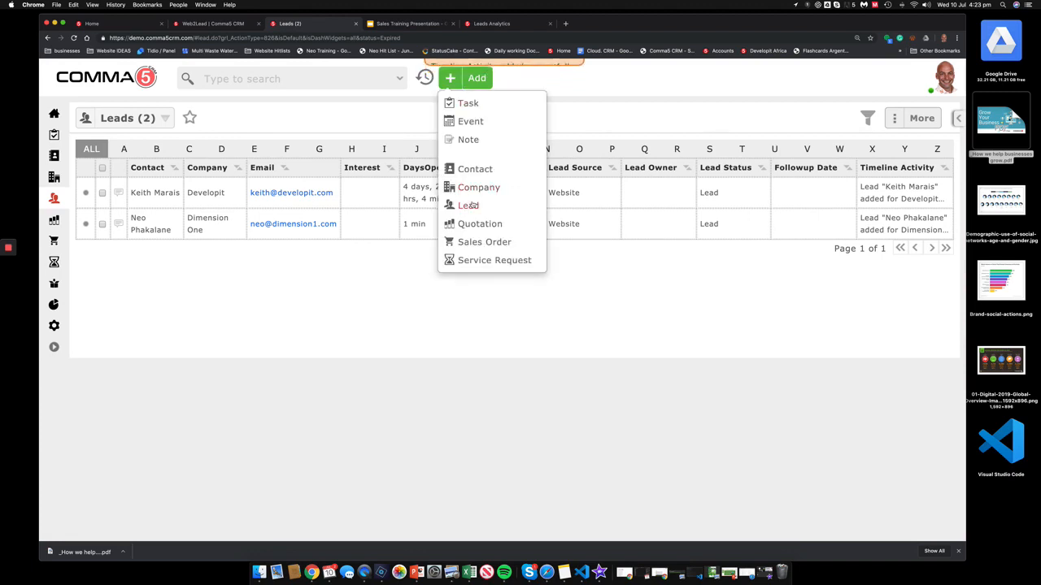
Step: Create a new lead with the contact's first and last name, company Devit and e-mail address
click(470, 206)
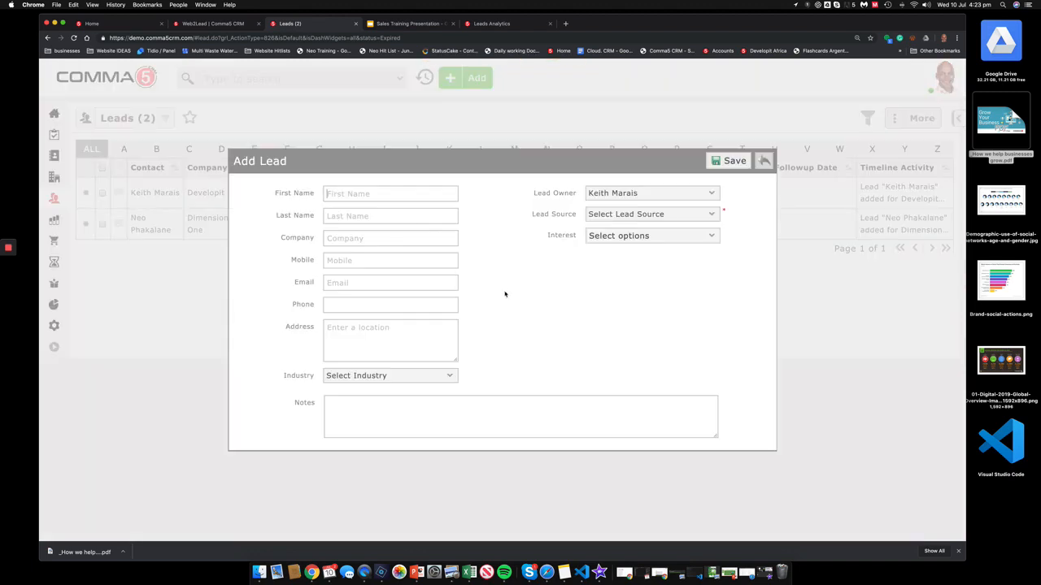
key(Tab)
text(Devit)
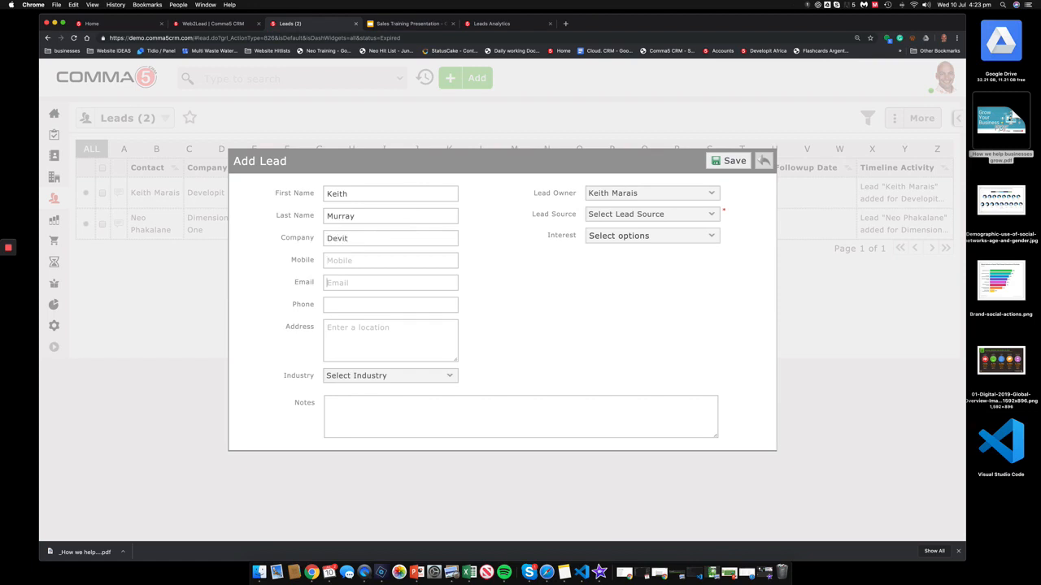
key(Tab)
key(Tab)
Step: Set the lead's address to Kgale Hill, Gaborone, Botswana and source Cold-Call, then save
click(365, 326)
text(kgale)
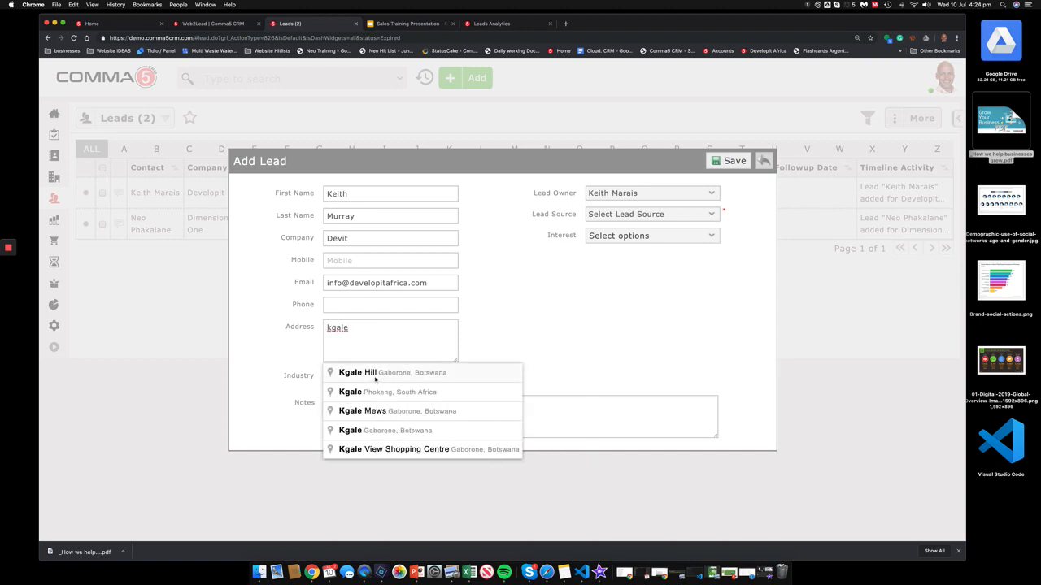
click(375, 376)
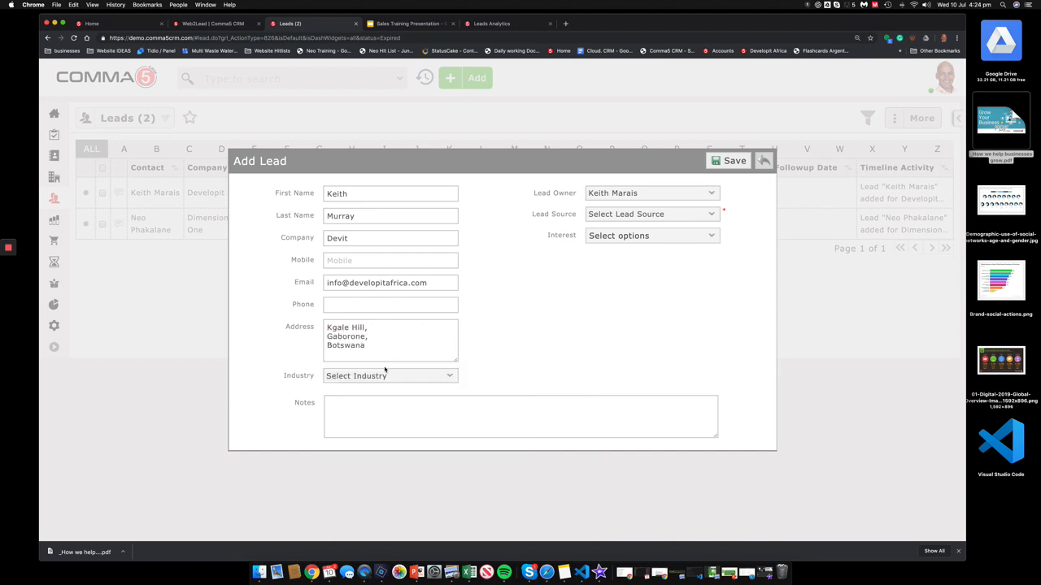
click(690, 213)
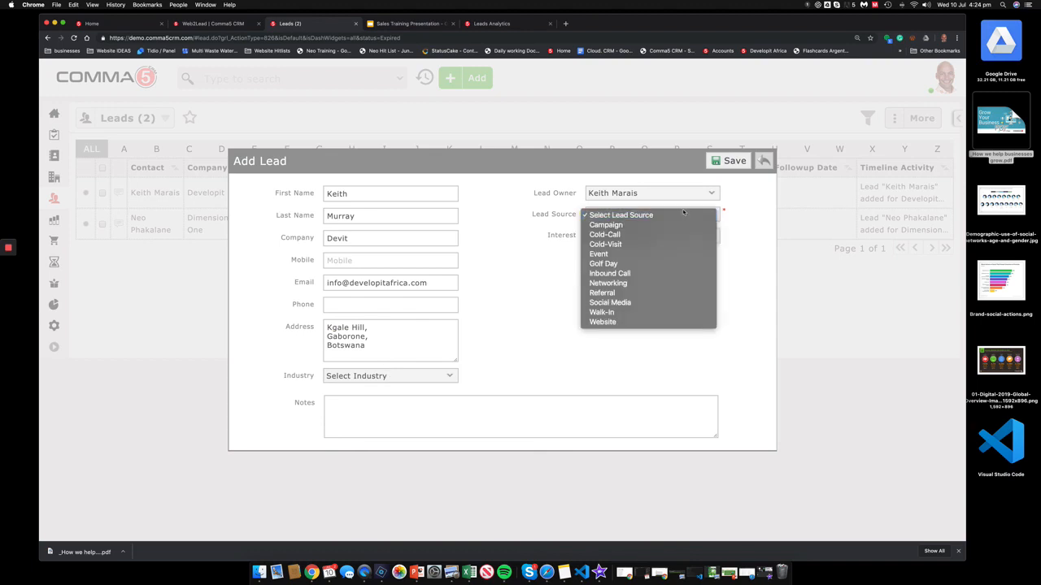
click(646, 235)
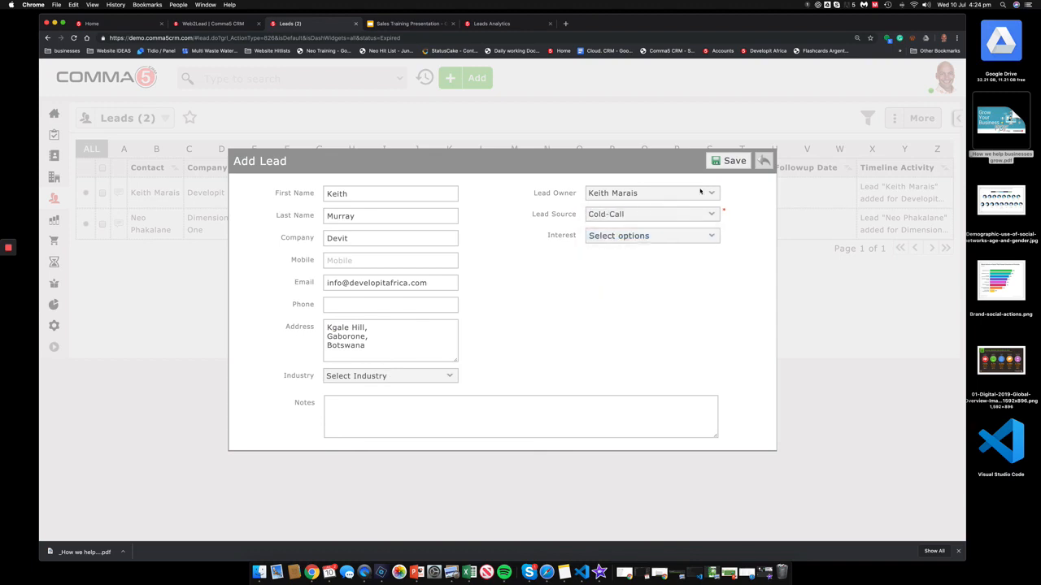
click(726, 162)
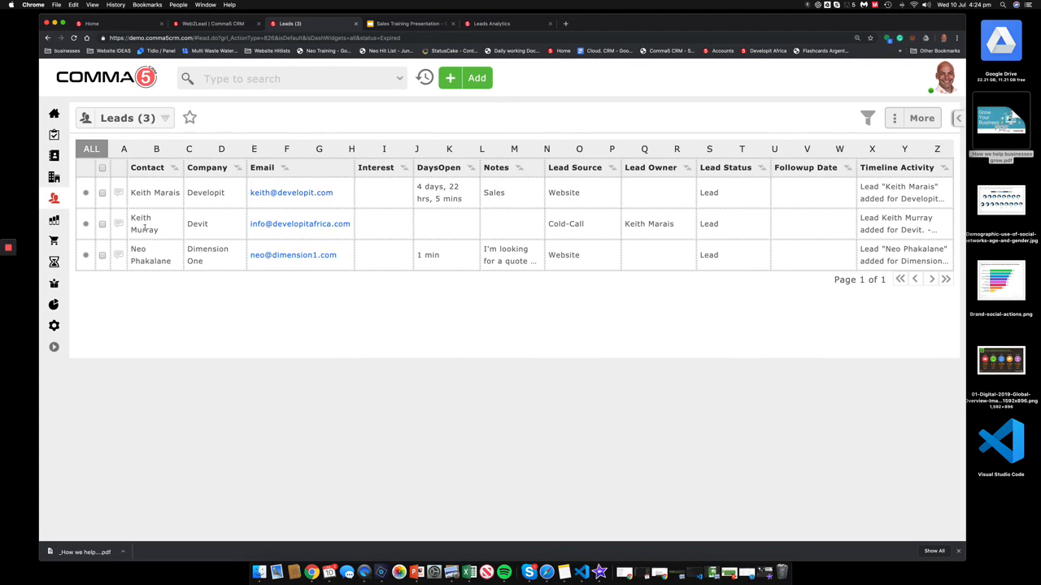
Step: Email the Devit lead using the Pre-Cold Call template 'We have a solution for you!'
click(286, 226)
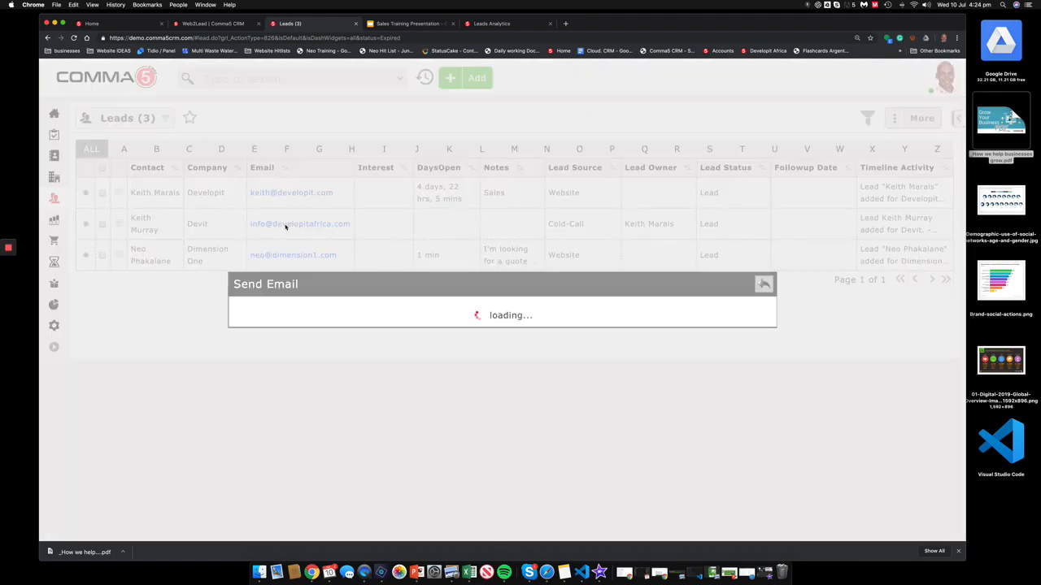
click(685, 204)
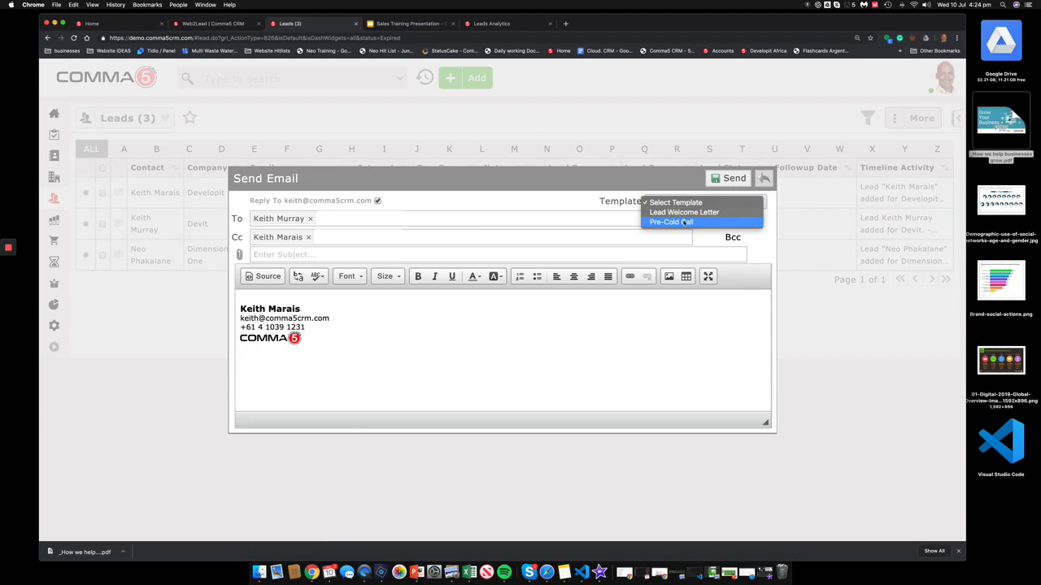
click(685, 222)
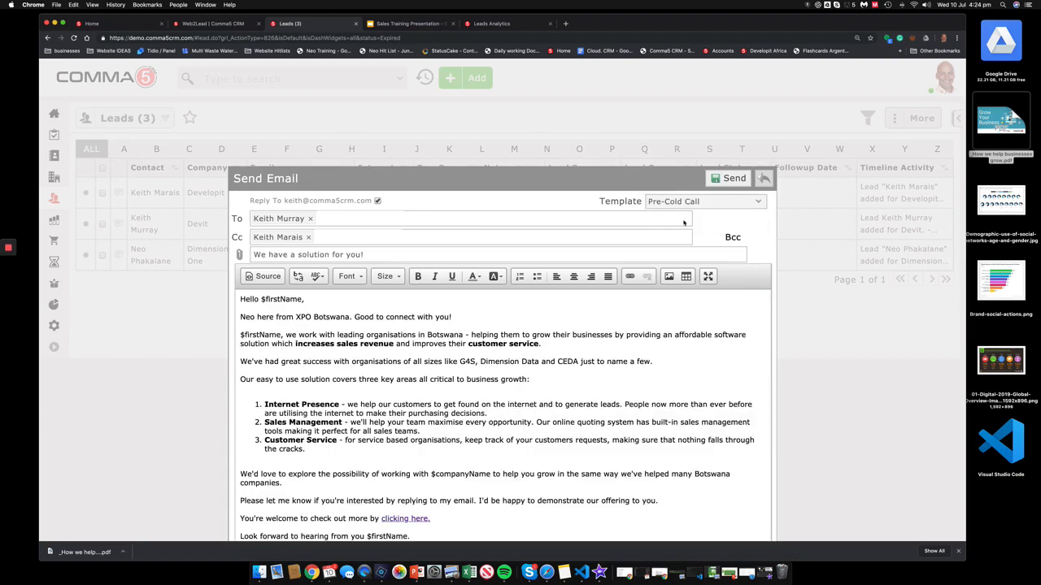
scroll(539, 378, down, 5)
scroll(539, 378, up, 4)
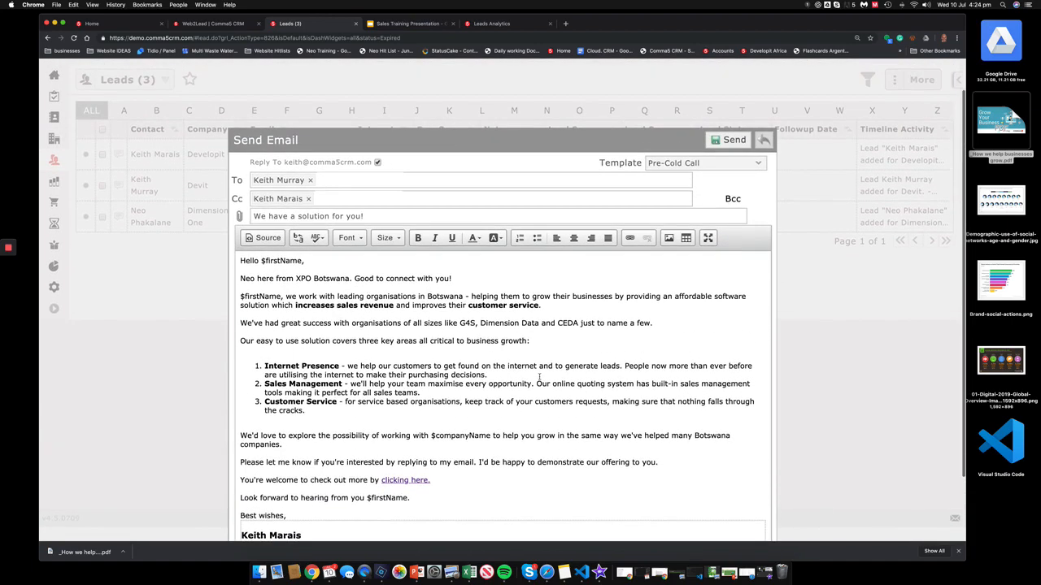
click(727, 149)
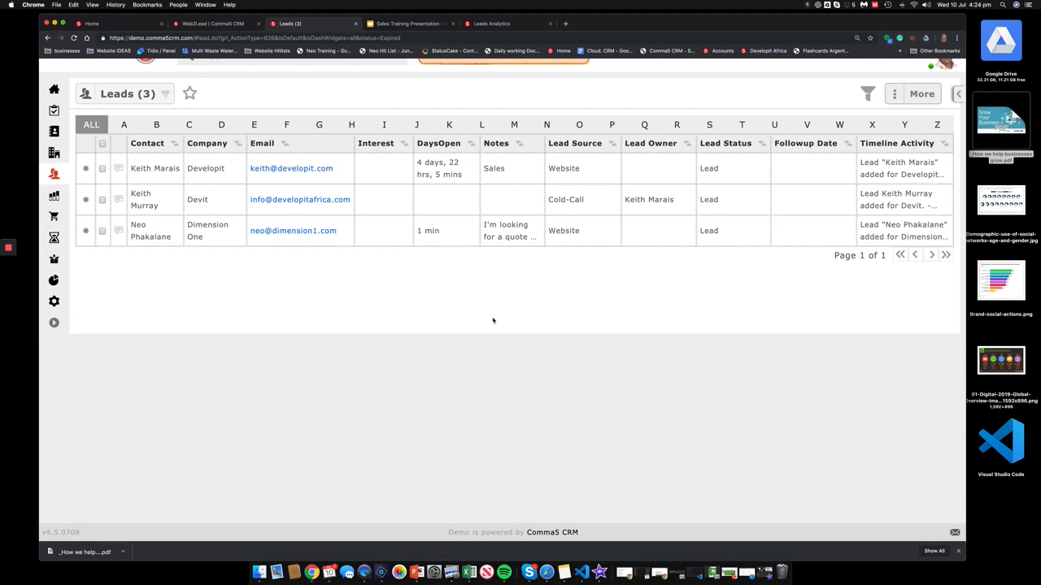
Step: Mark the Devit lead Qualified, with a Phoned activity and the comment 'want quote for 5 user CRM'
click(145, 201)
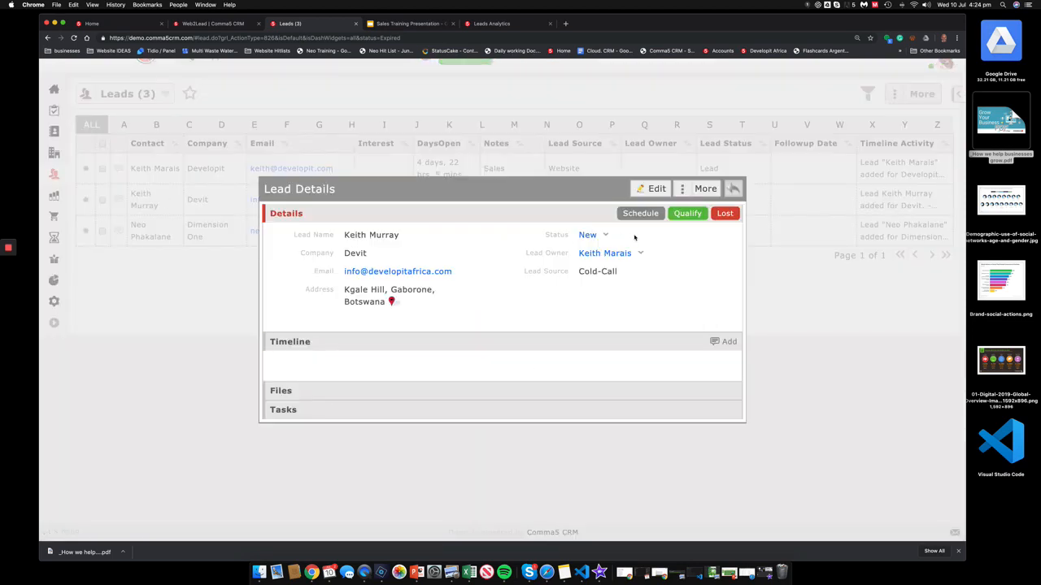
click(684, 214)
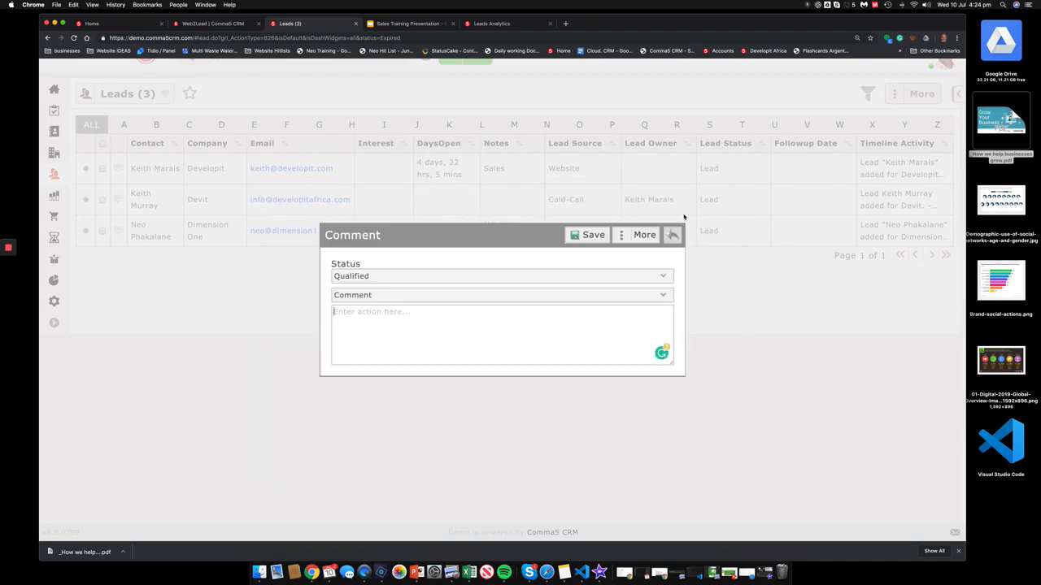
click(398, 300)
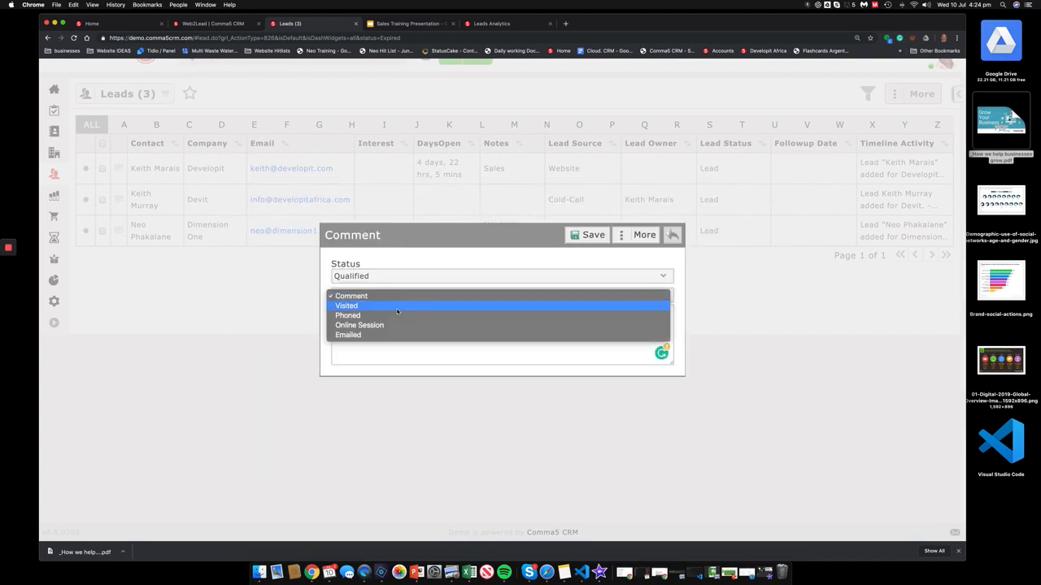
click(396, 317)
click(397, 320)
text(want)
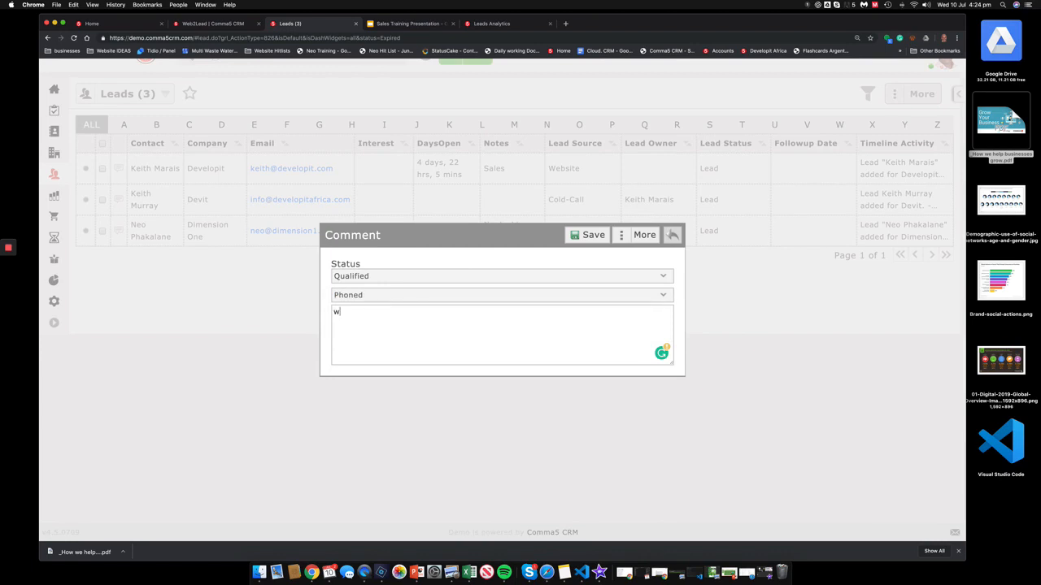
text(quote for 5 user CR)
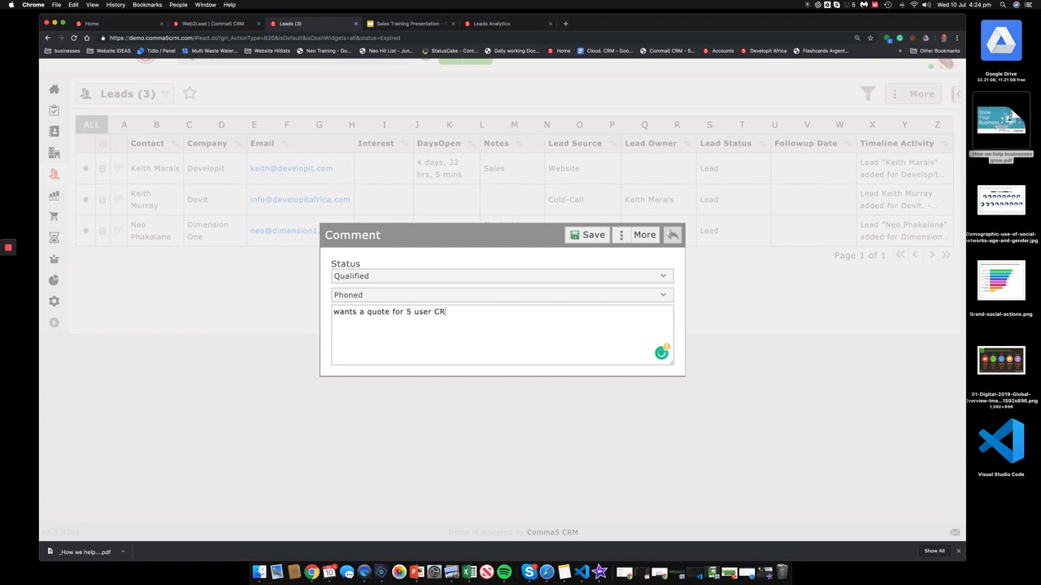
text(M)
Step: Save the qualification comment and give the new quotation the reference 'Comma5 CRM'
click(584, 235)
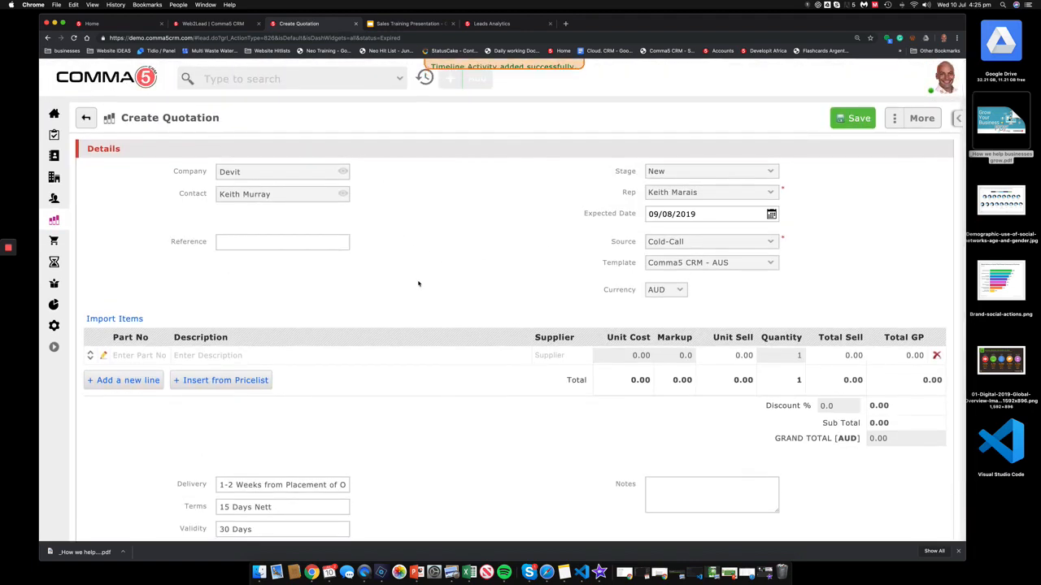
click(297, 239)
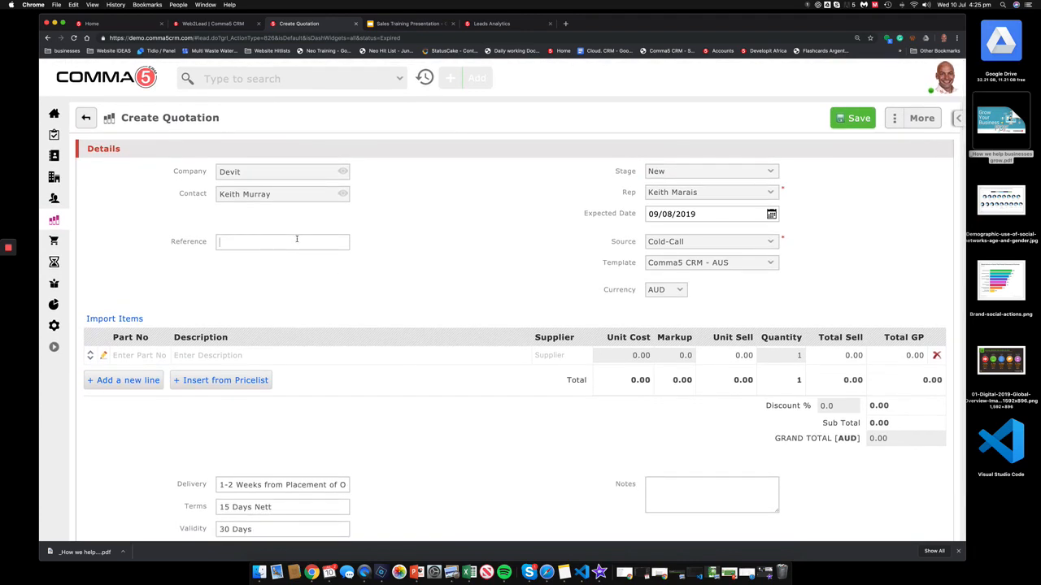
text(Comma5 CRM)
Step: Insert the Serv-001 labour-rate line from the price list into the quotation
click(187, 381)
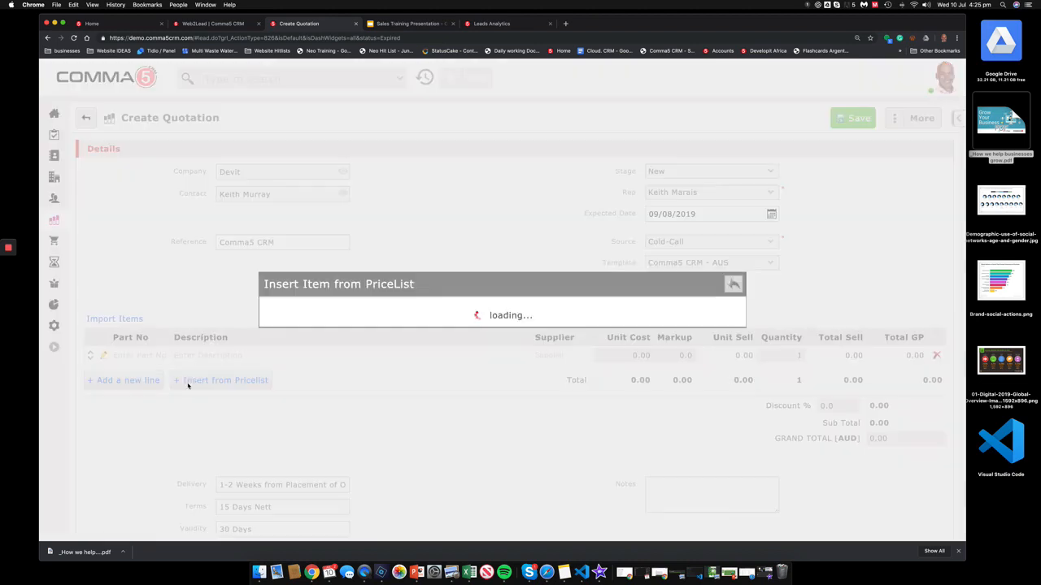
scroll(349, 342, down, 1)
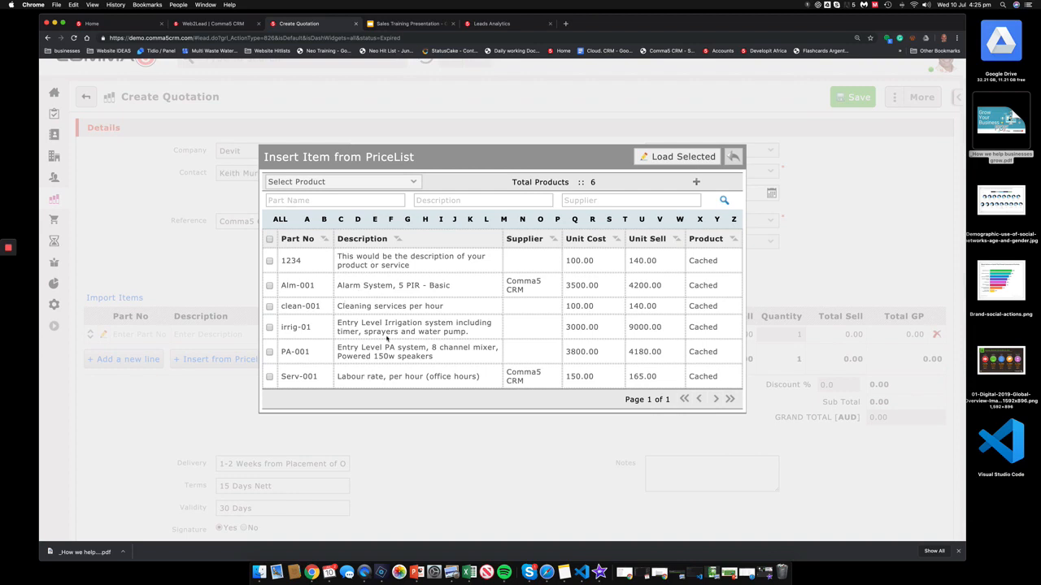
click(270, 377)
click(674, 157)
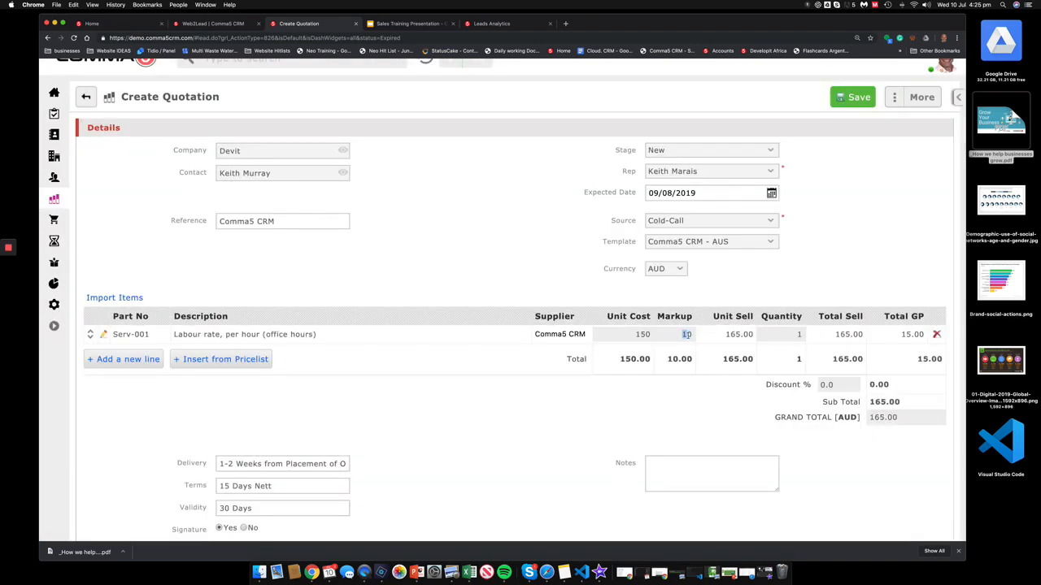
Step: Change the Serv-001 markup to 12 and add a 'C5crm 5-User base' line
double_click(693, 334)
text(12)
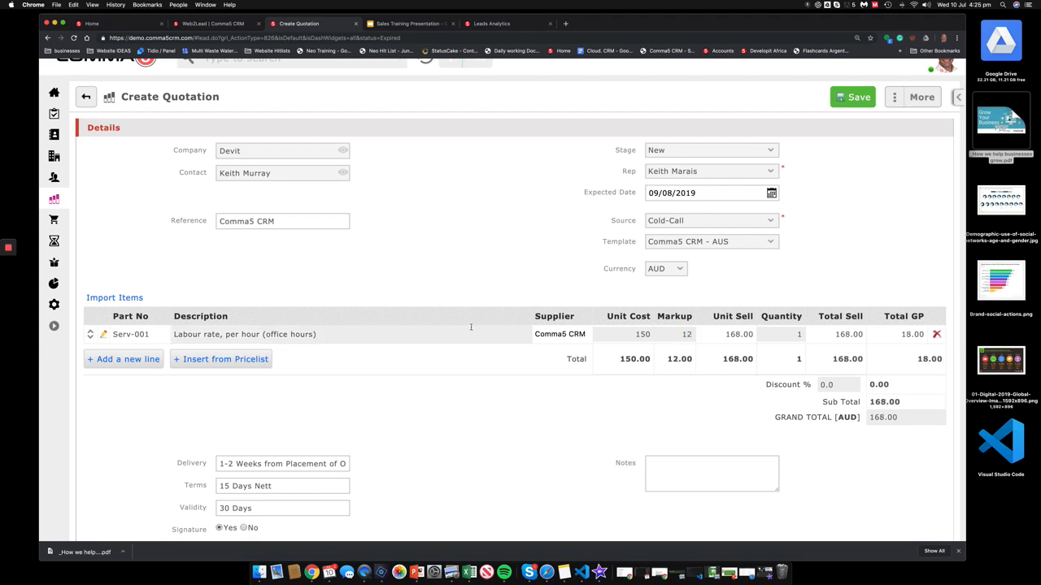
click(141, 366)
click(143, 354)
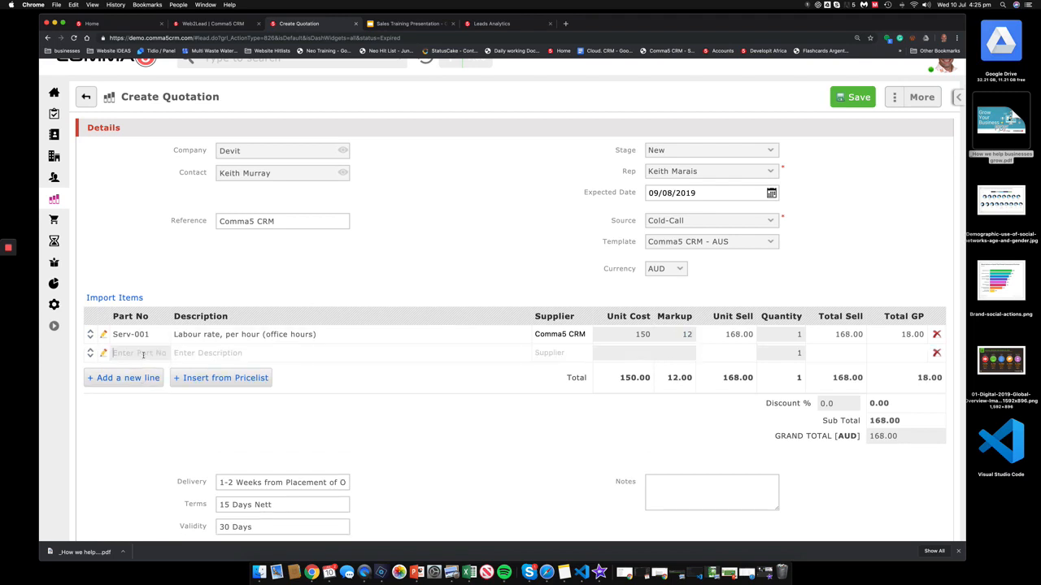
text(Co)
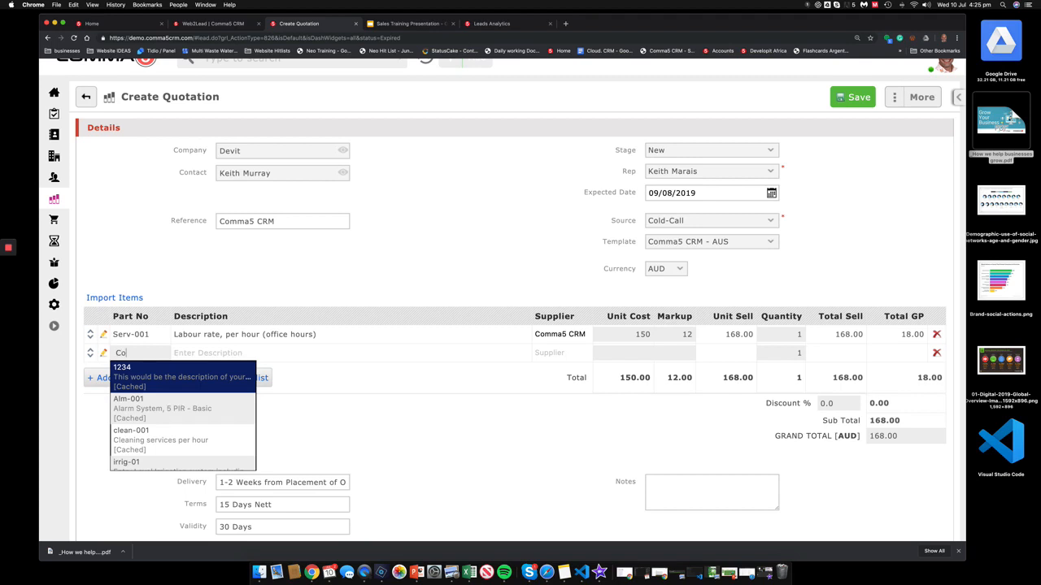
text(crm)
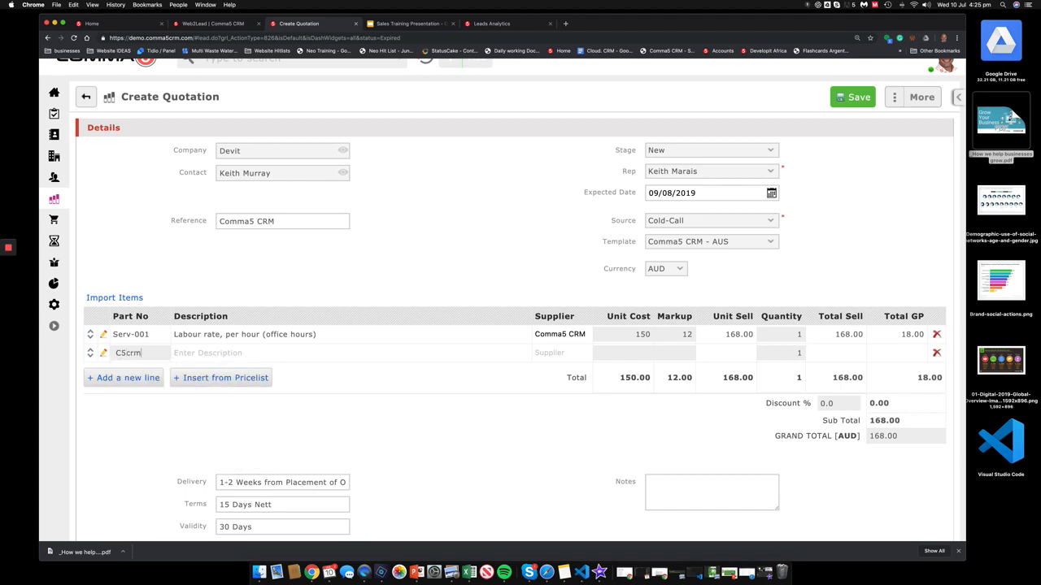
text(Comma5 CRM 5-User base)
Step: Give the C5crm line supplier Comma5 CRM, unit cost 10, markup 20 and quantity 5
key(Tab)
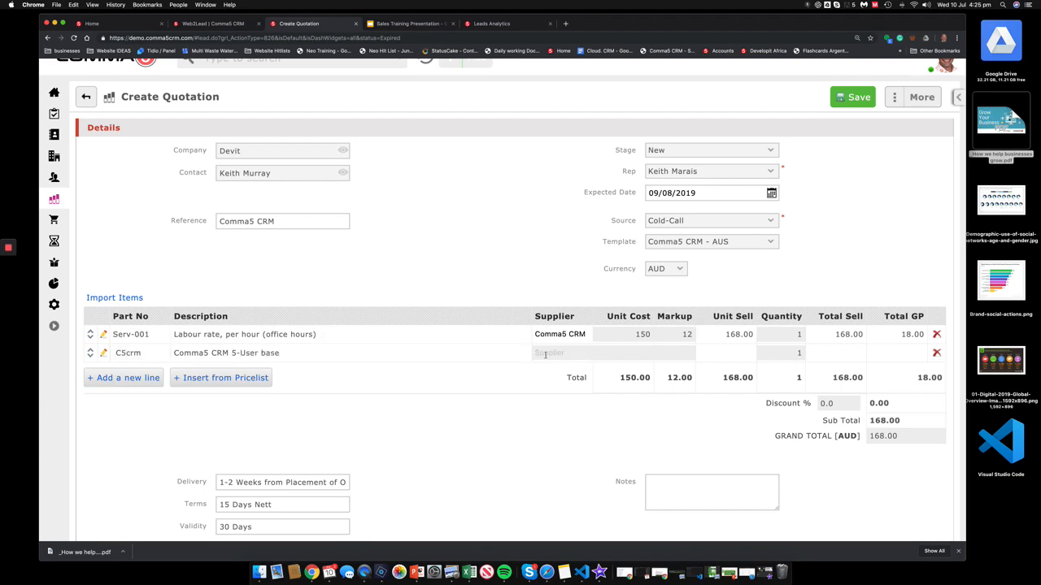
click(550, 355)
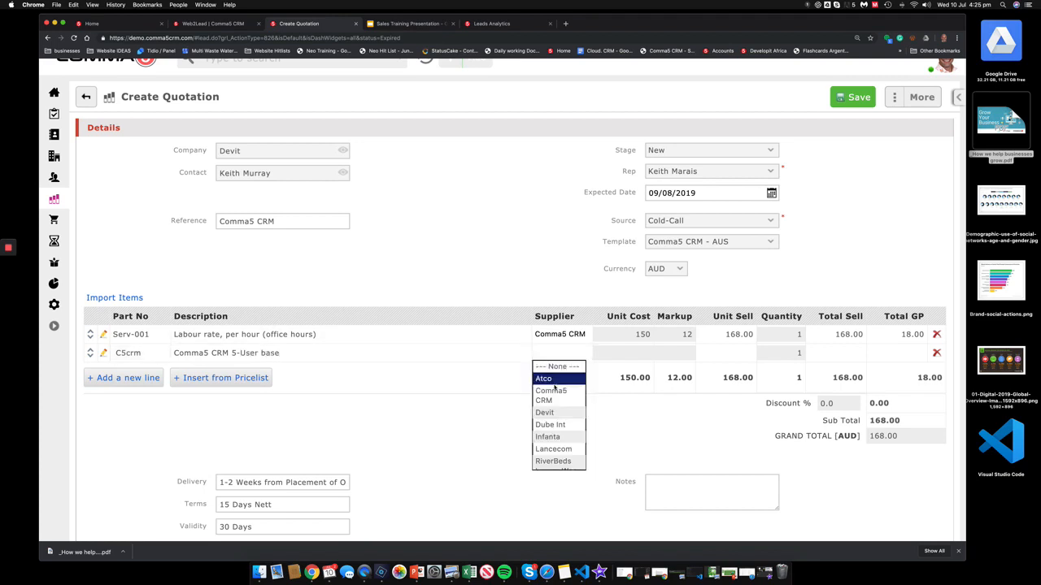
click(553, 387)
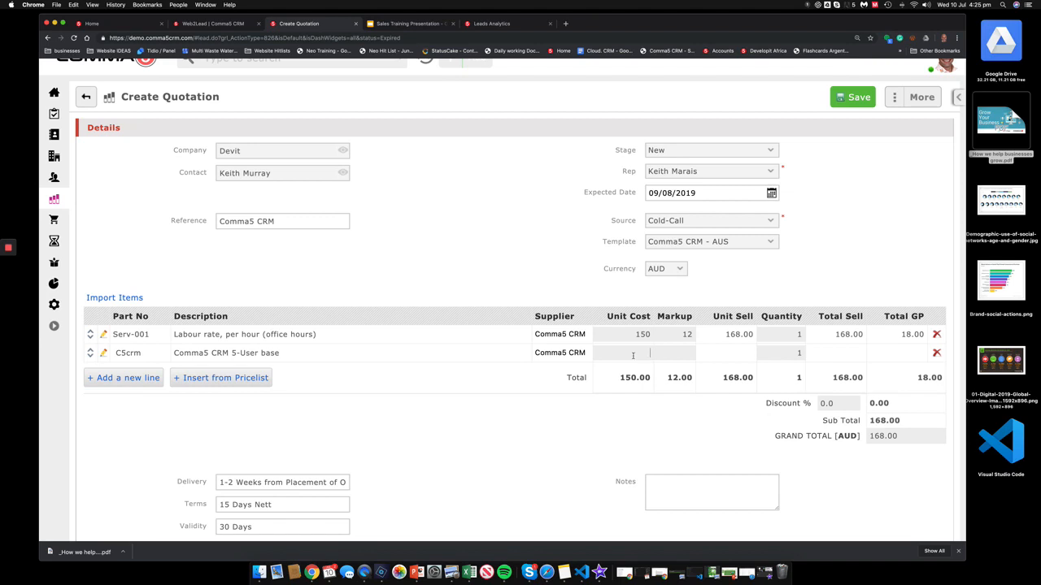
text(10)
text(20)
double_click(799, 353)
scroll(740, 451, down, 2)
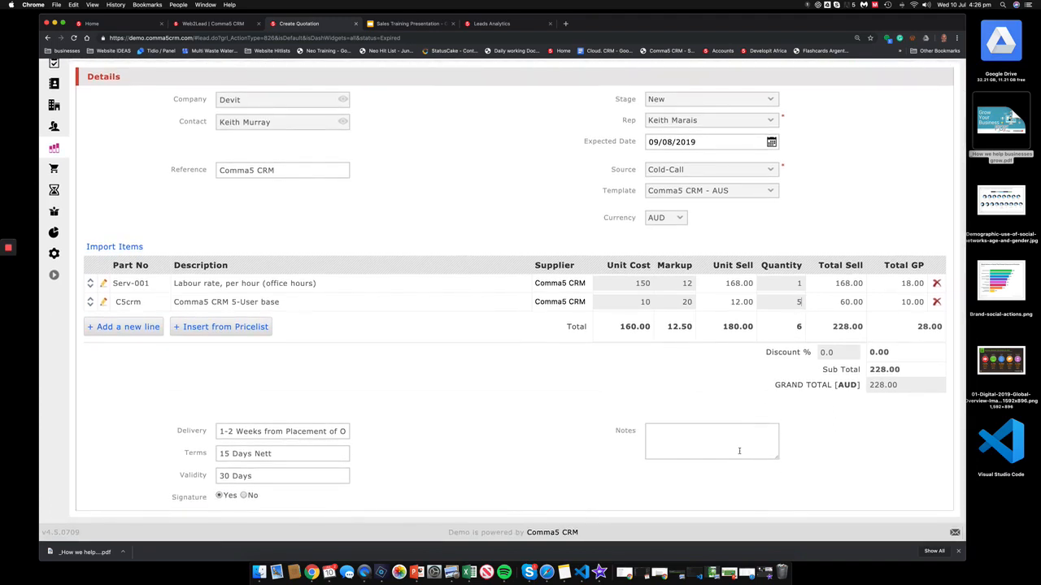
Step: Add the note 'Quote as per your request' and keep the quotation stage as New
click(739, 451)
text(Quote as per your request)
scroll(512, 348, up, 2)
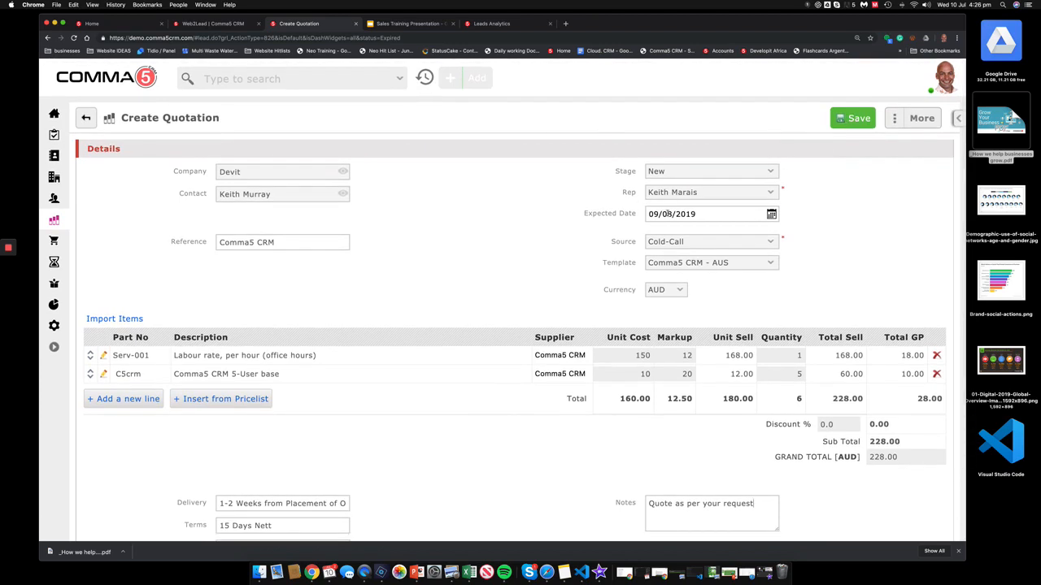
click(667, 213)
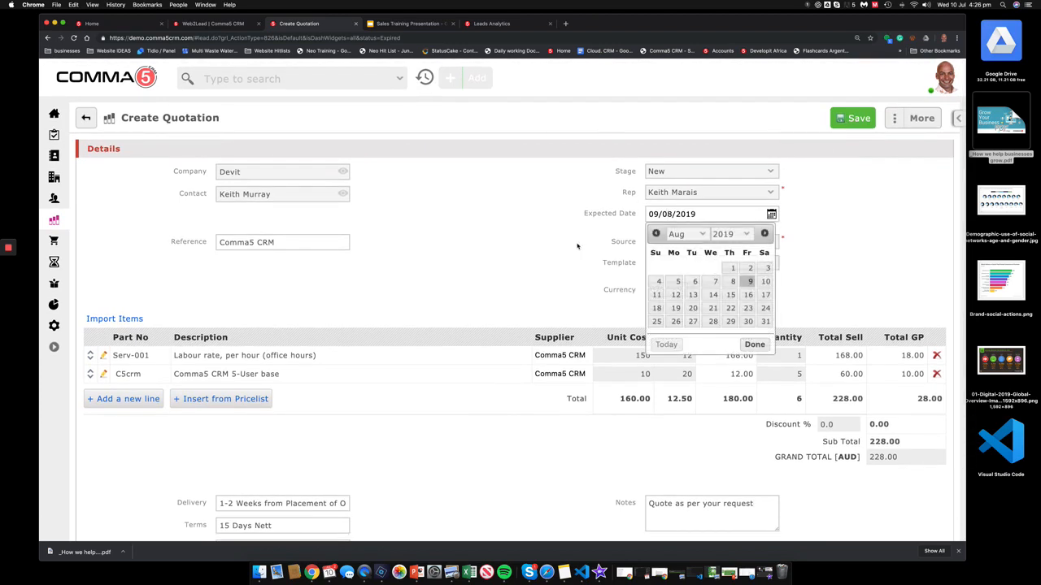
click(624, 236)
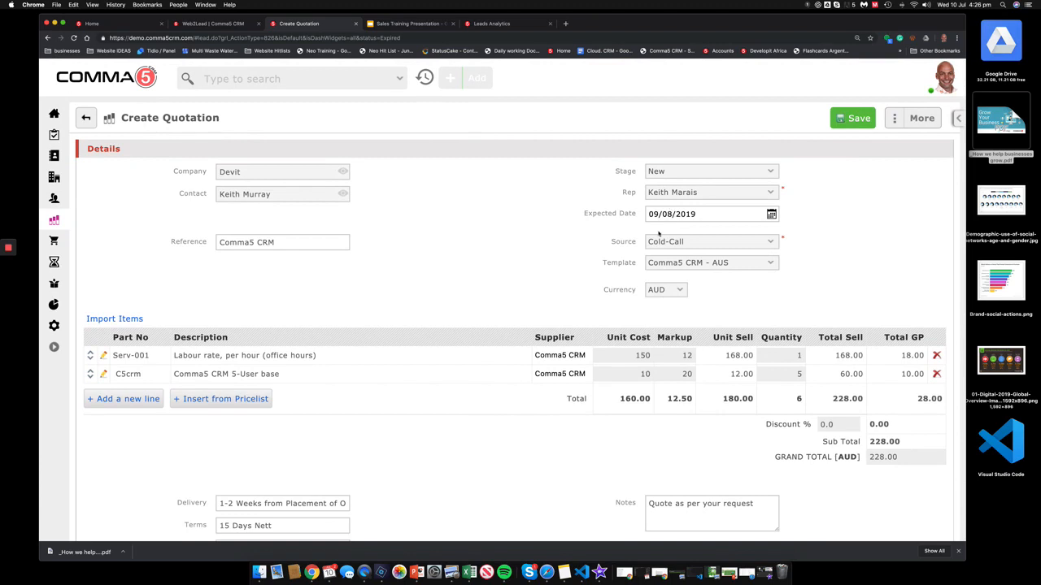
click(698, 172)
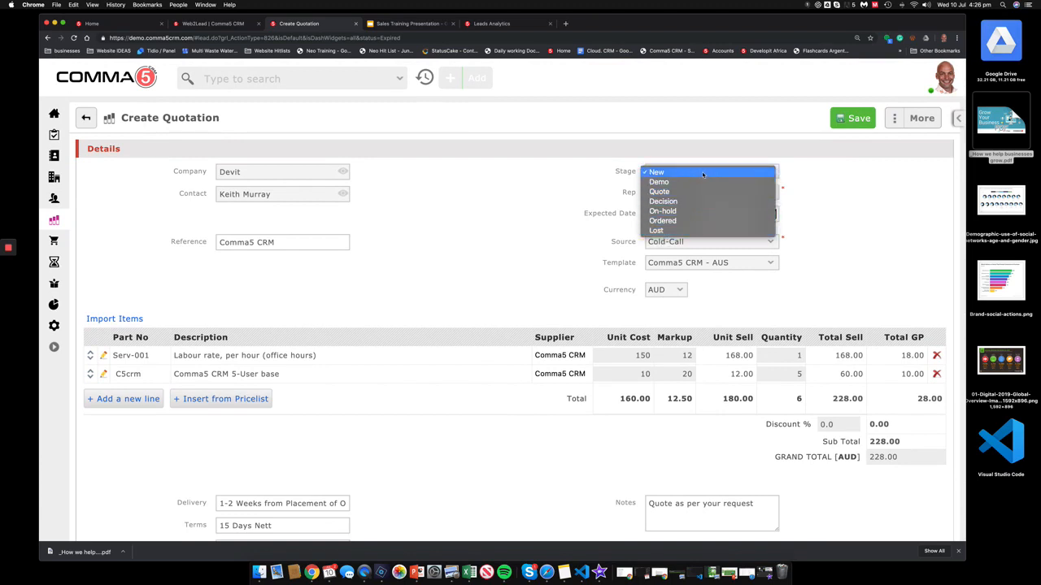
click(773, 175)
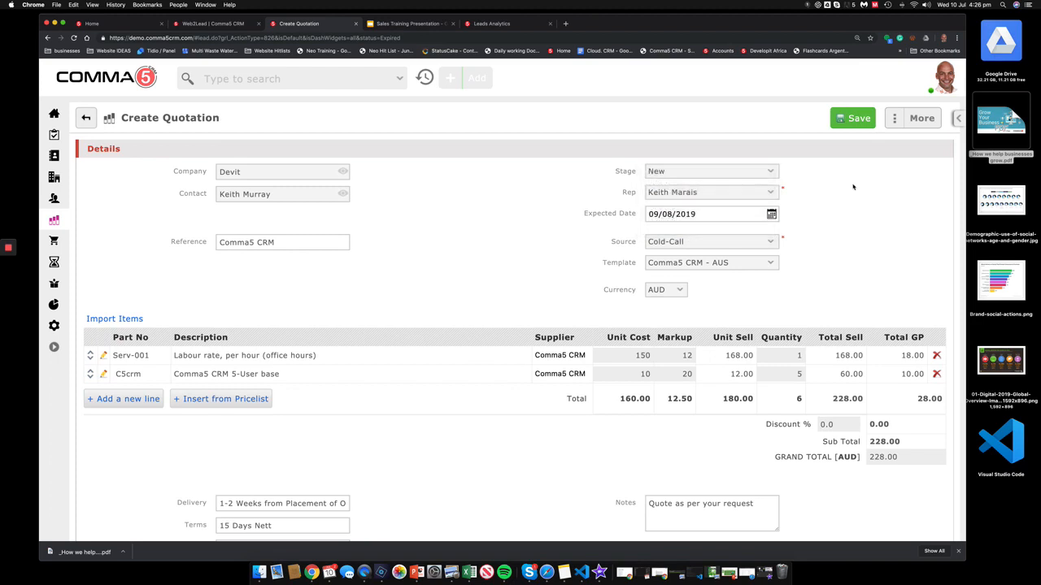
Step: Set the expected date to 12/07/2019 and save the quotation as OP10
click(677, 214)
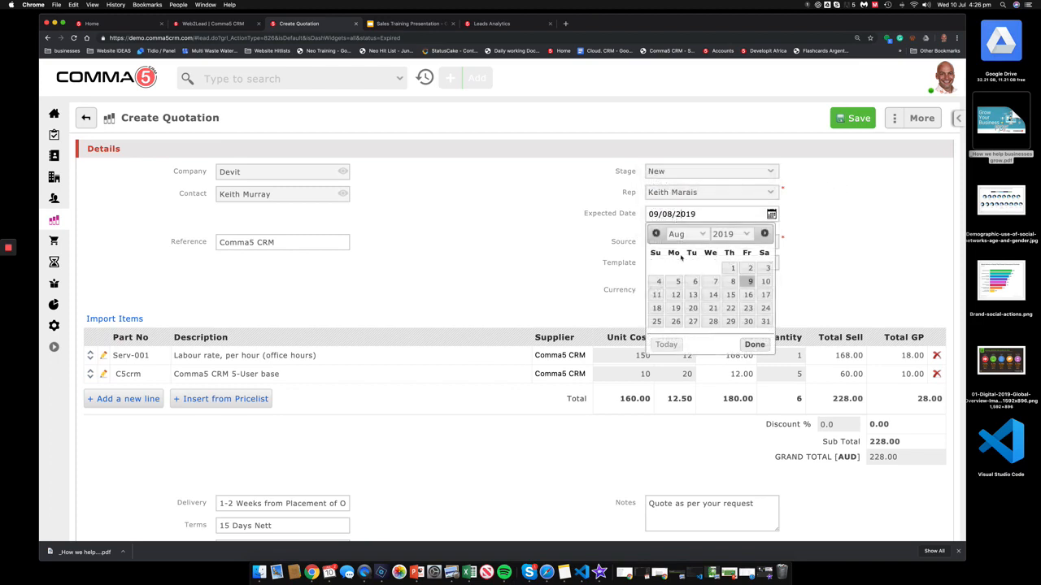
click(656, 234)
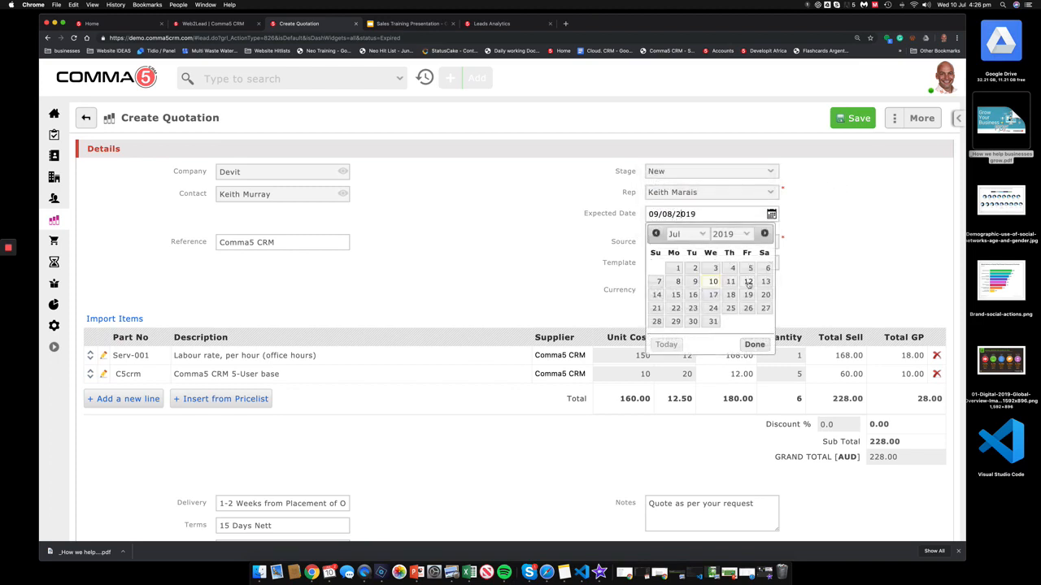
click(748, 281)
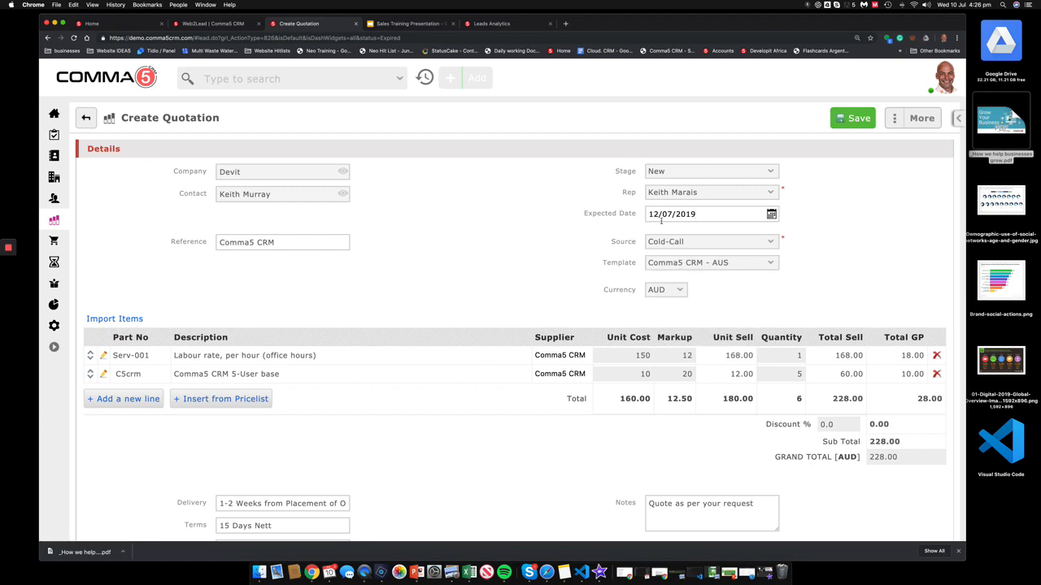
scroll(821, 243, down, 2)
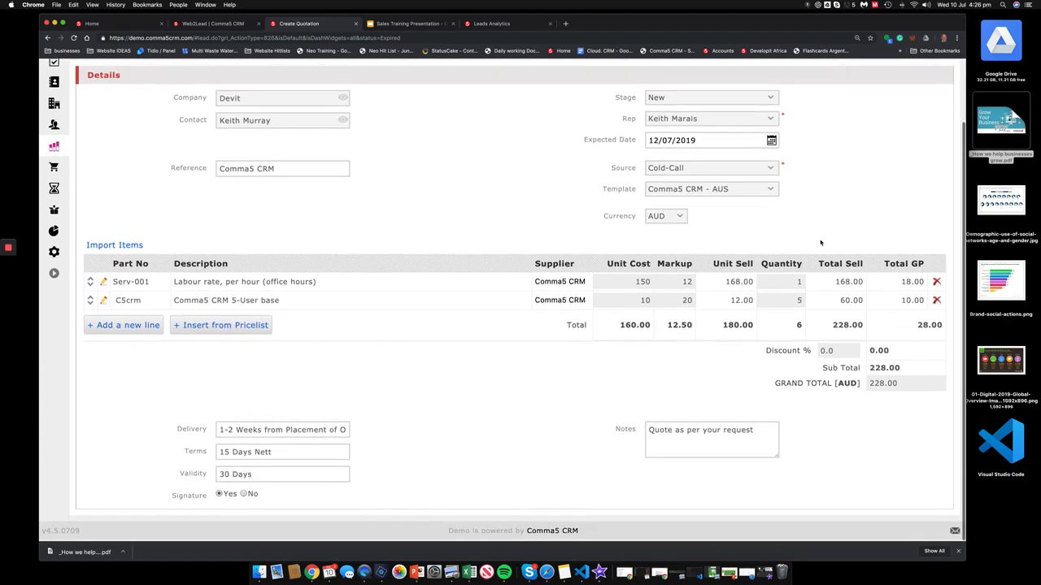
scroll(820, 242, up, 2)
click(856, 119)
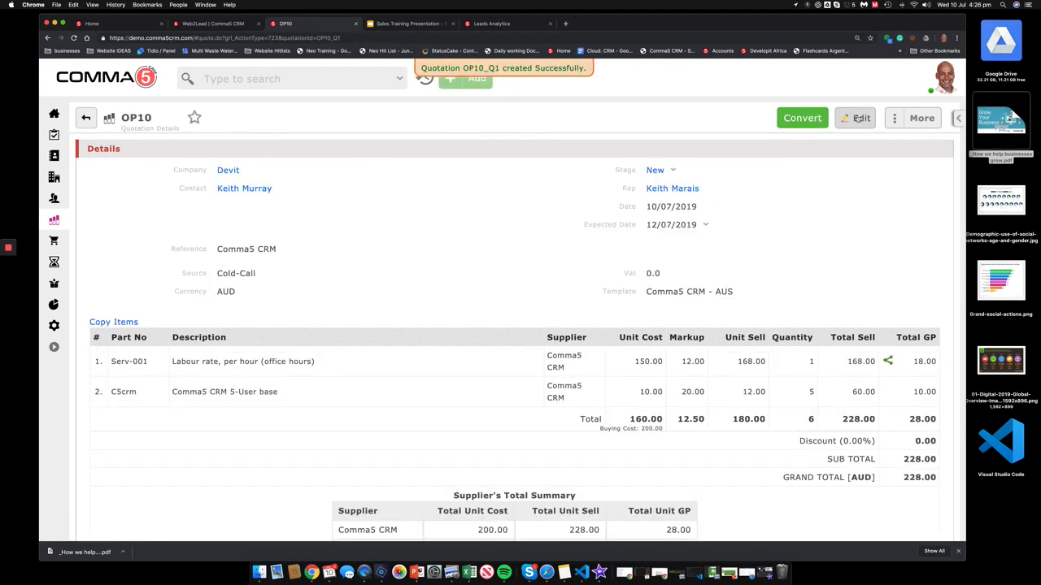
Step: Preview quotation OP10, then choose Mail to Customer from the preview's More menu
click(915, 118)
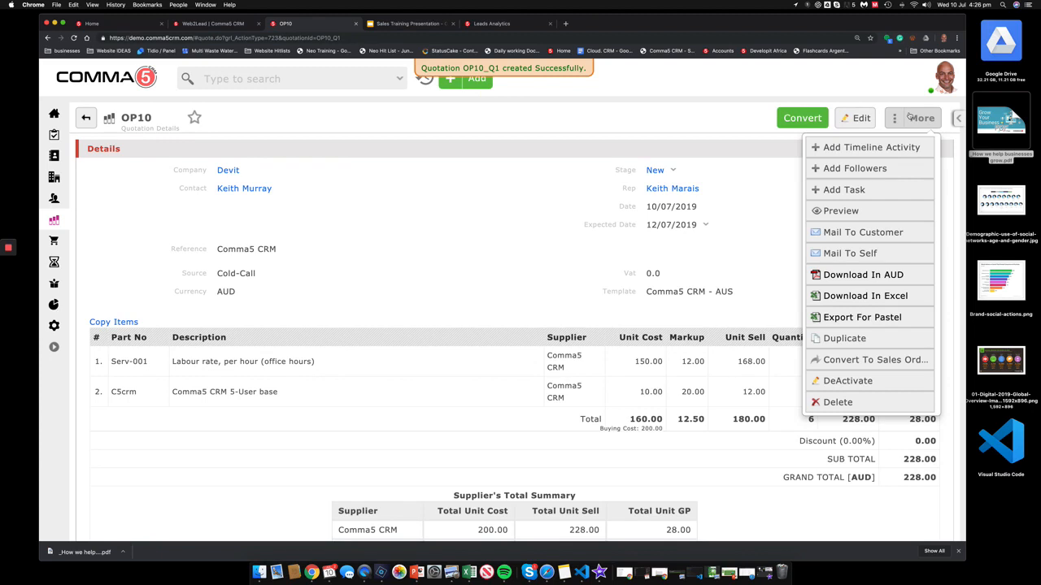
click(853, 211)
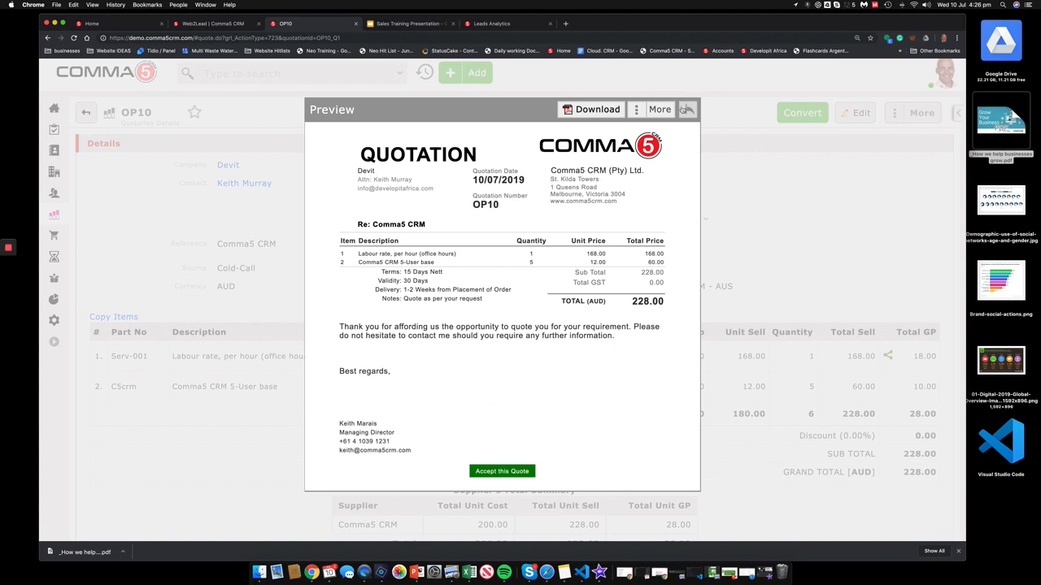
click(657, 109)
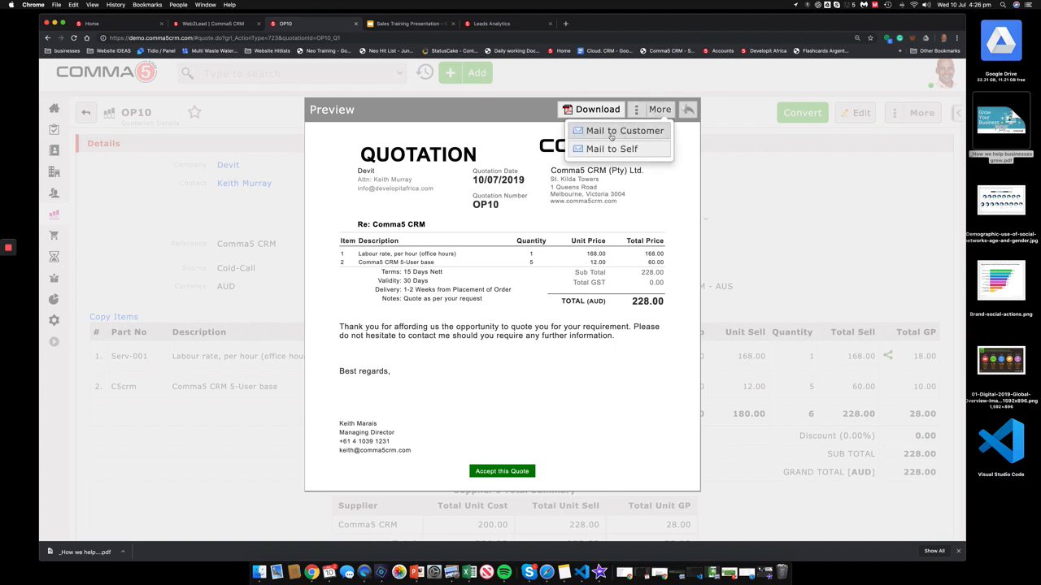
click(618, 132)
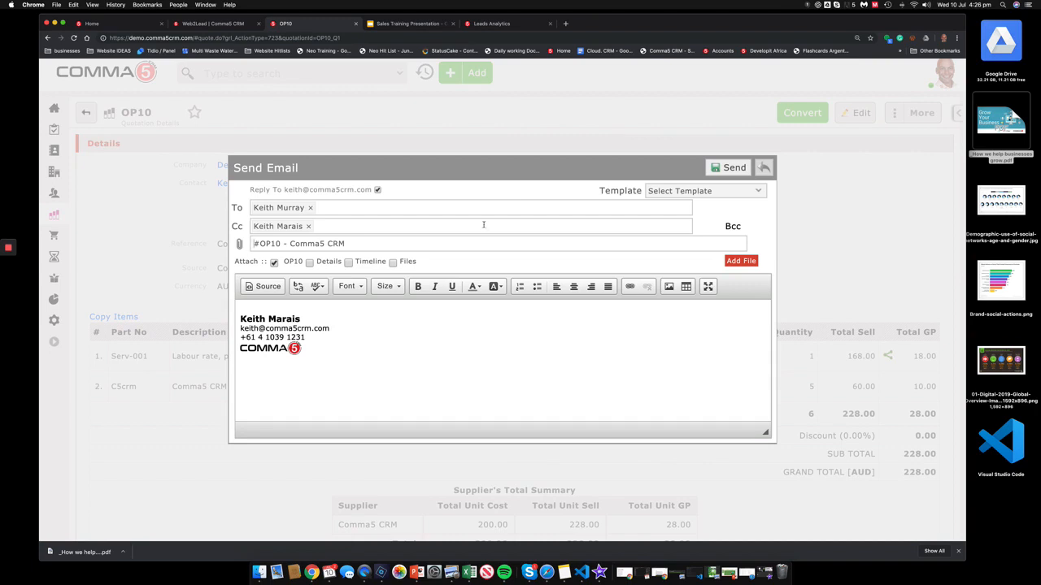
Step: Write a greeting to the customer plus 'Please find attached quote.' and send the OP10 email
click(691, 191)
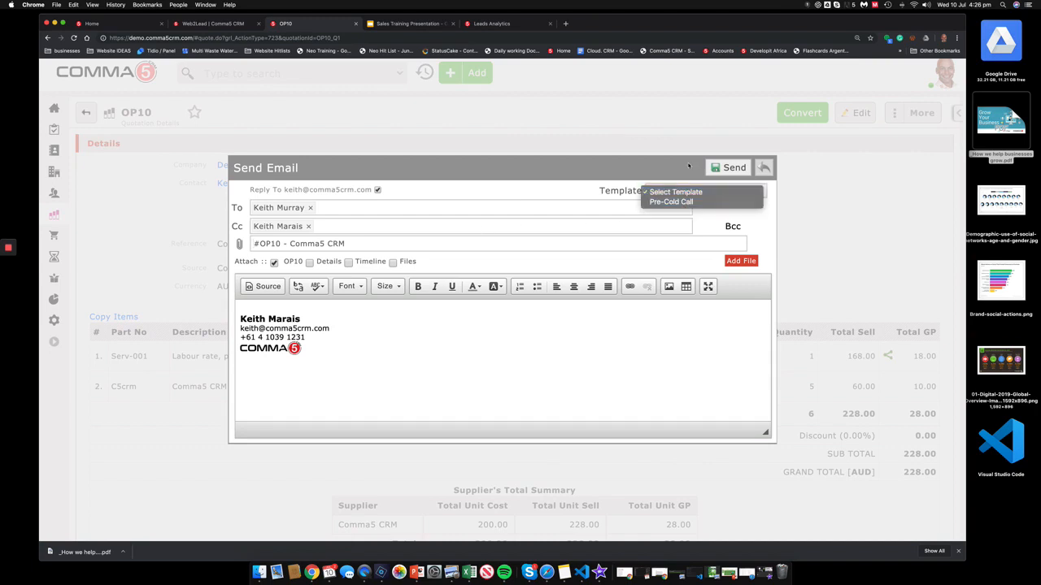
click(688, 166)
click(354, 307)
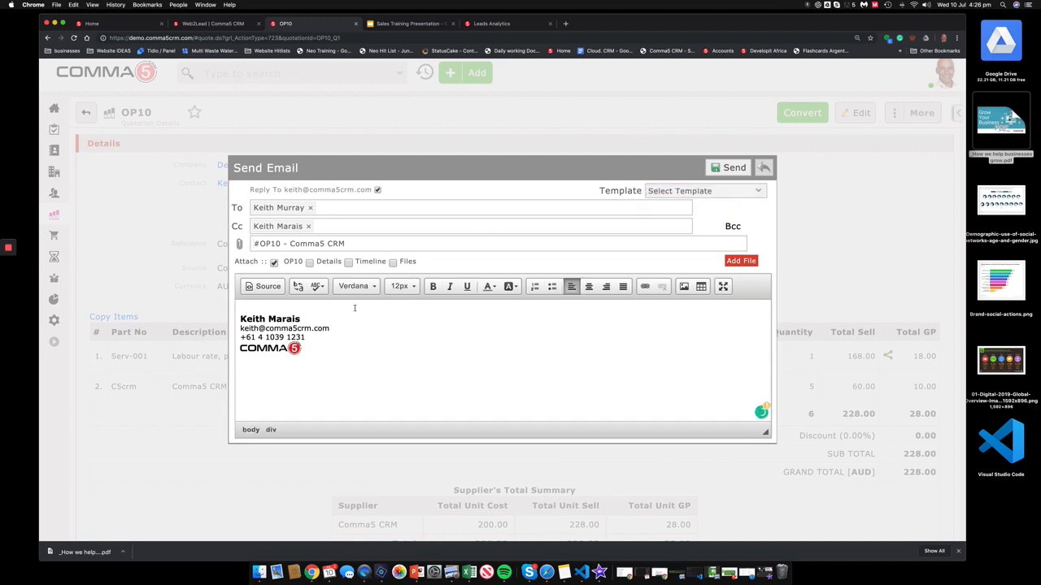
key(Return)
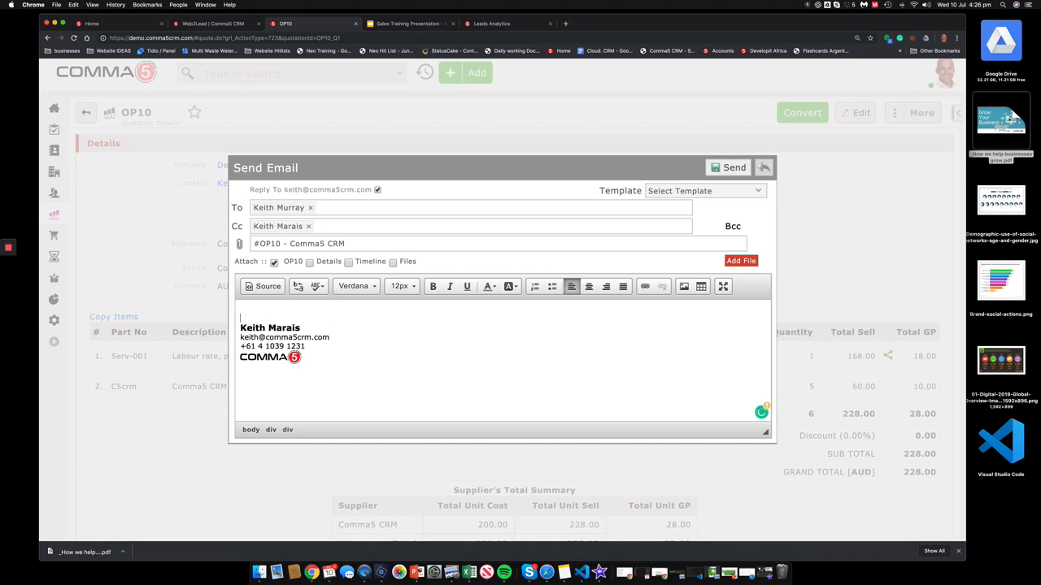
text(Dear Keih)
key(BackSpace)
text(th,)
key(Return)
key(Return)
text(Pl)
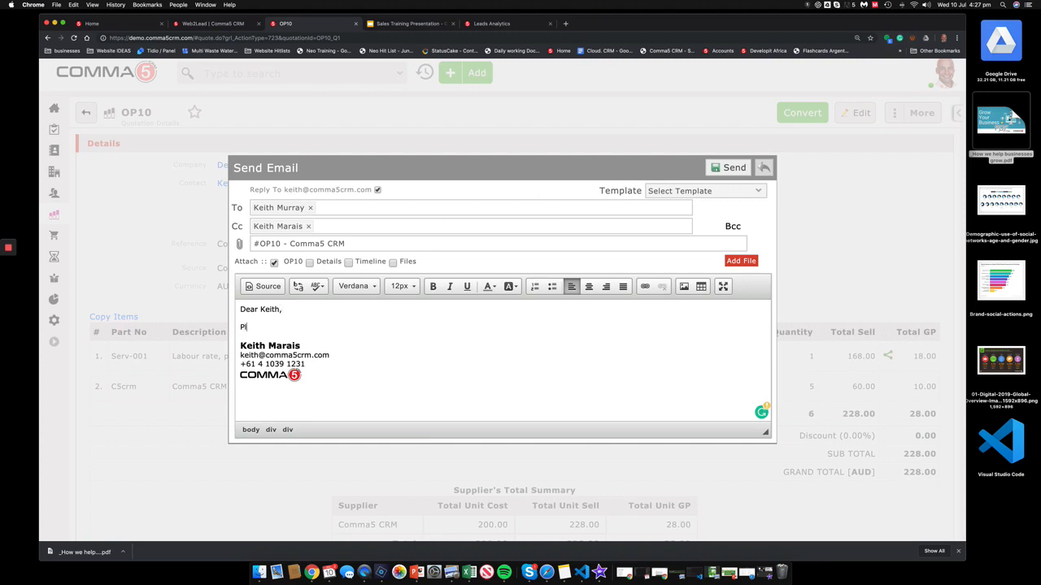
text(ease find attached quote.)
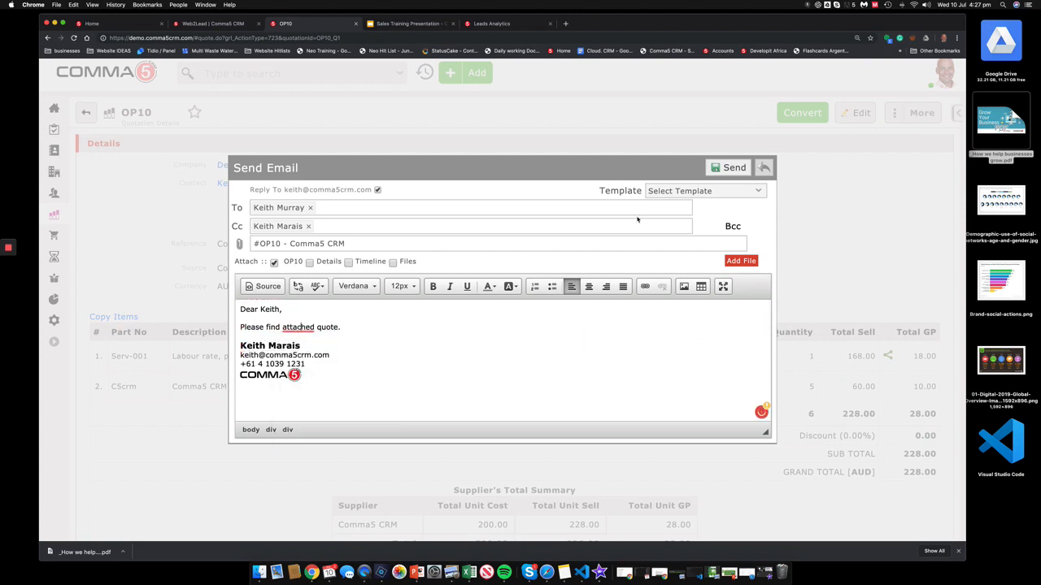
click(726, 167)
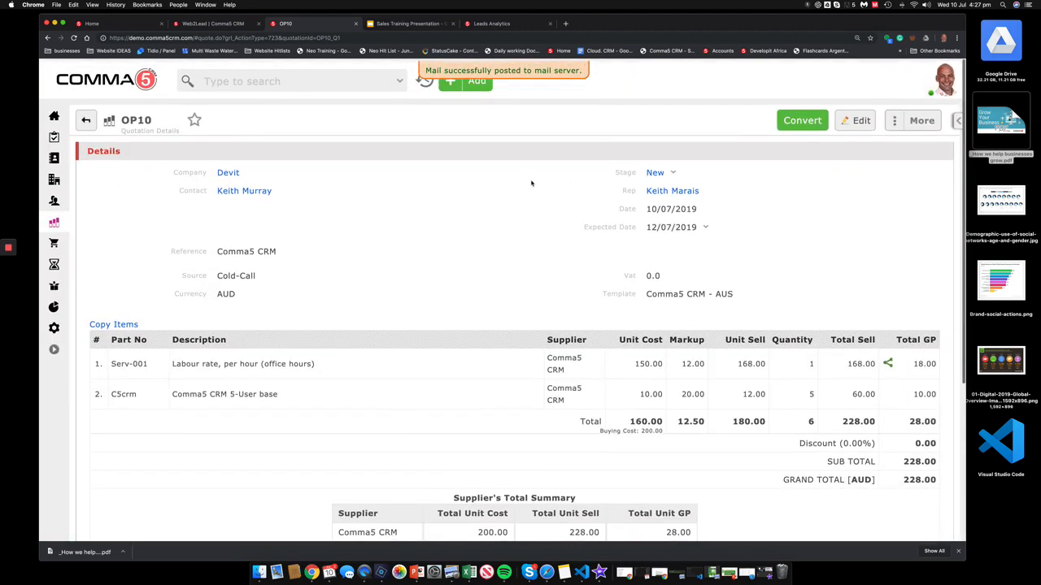
Step: View the three open quotations totalling 9,393.00, then search records by the customer's first name
click(121, 80)
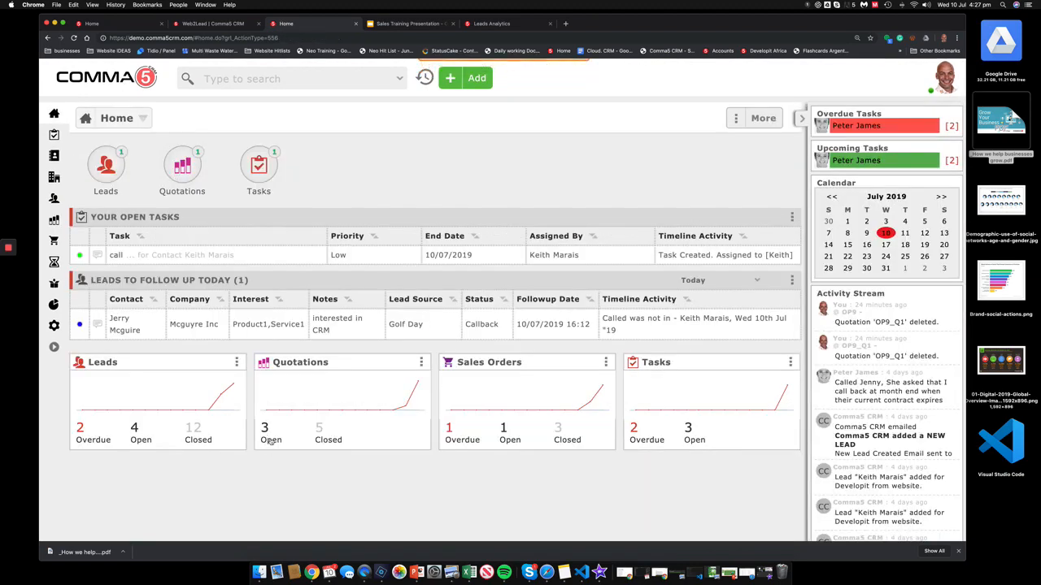
click(267, 431)
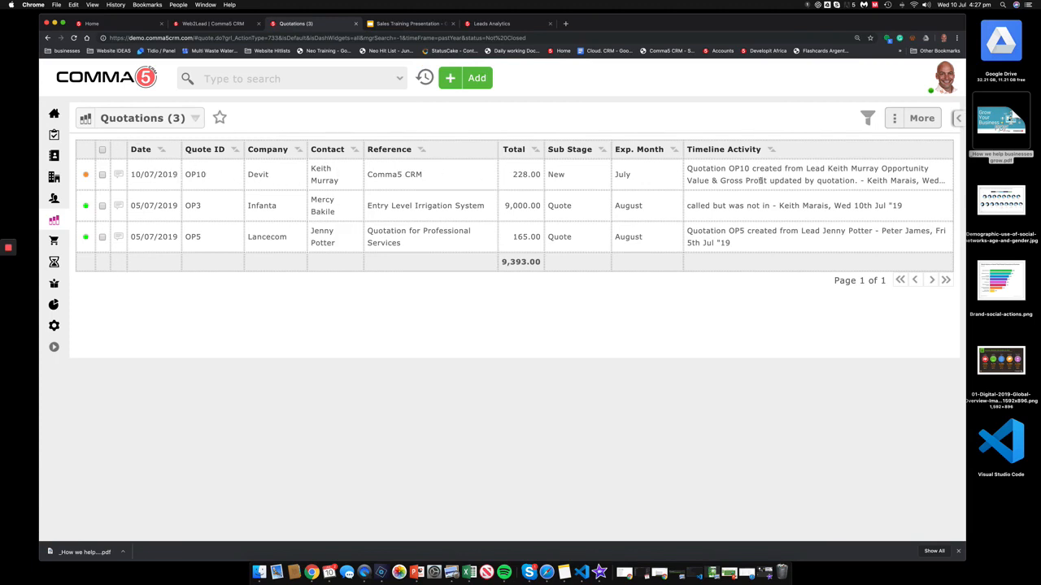
click(295, 77)
text(keith)
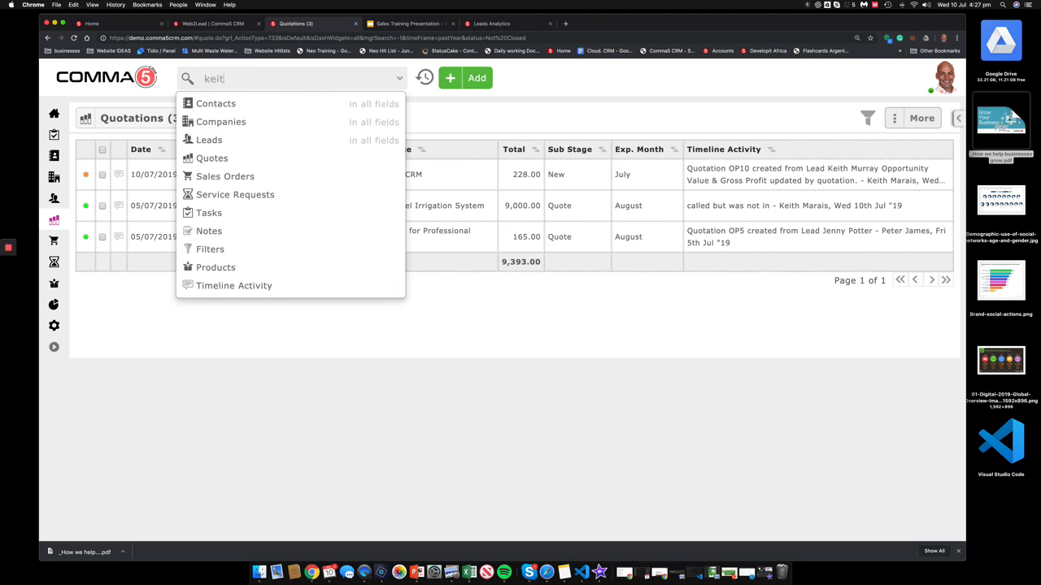
key(Return)
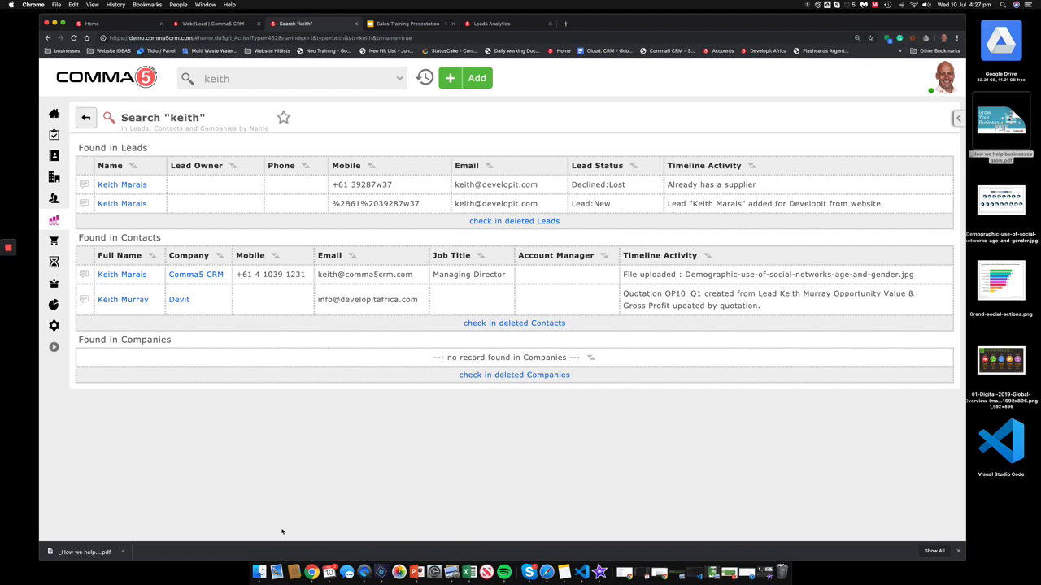
Step: Check Mail briefly, then go from the name search results back to the CRM home dashboard
click(276, 571)
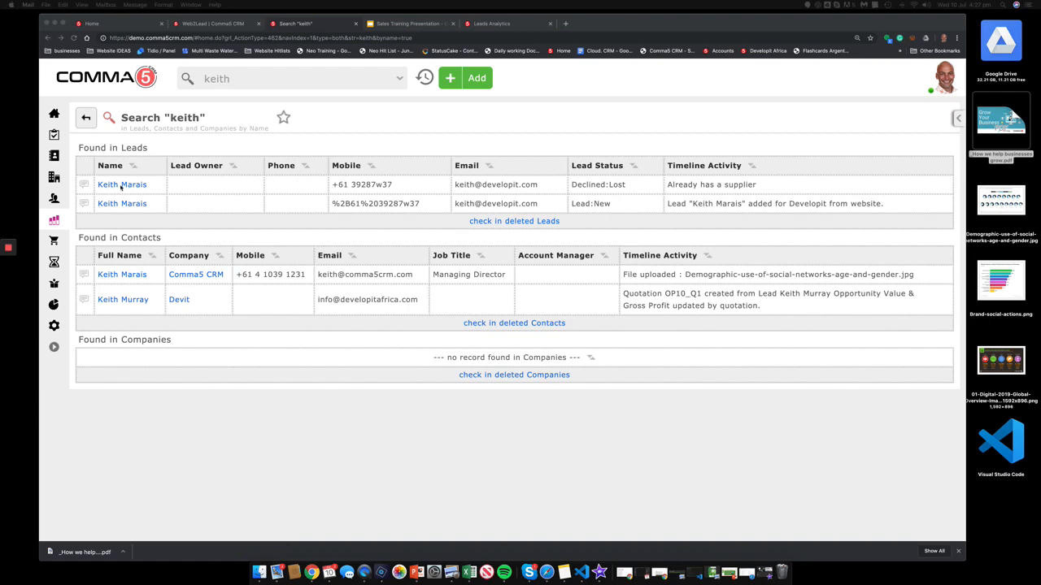
click(206, 76)
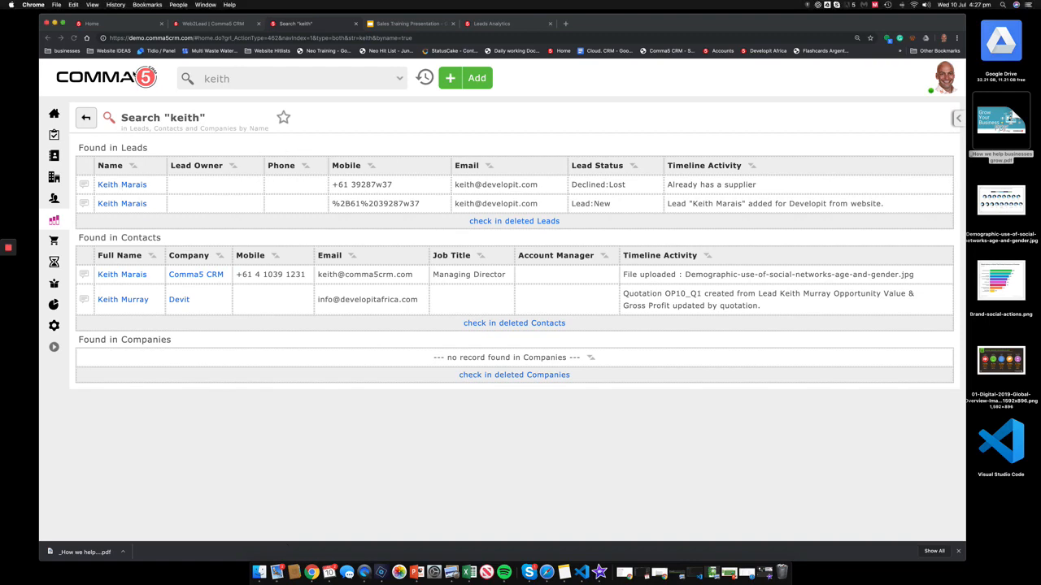
click(133, 74)
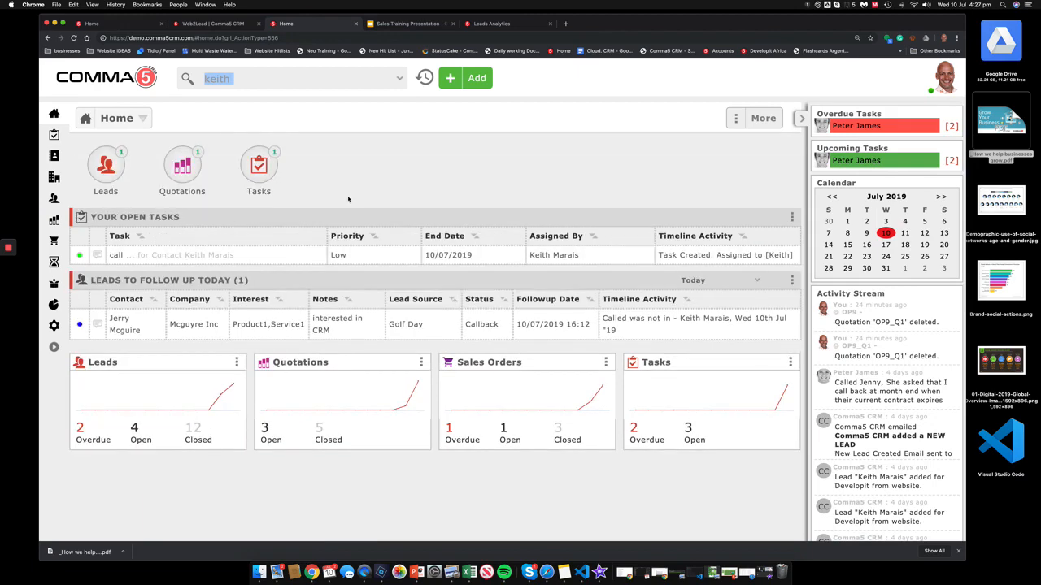
Step: Open quotation OP10 from the open quotations list, start editing it, then cancel the edit
scroll(379, 274, down, 1)
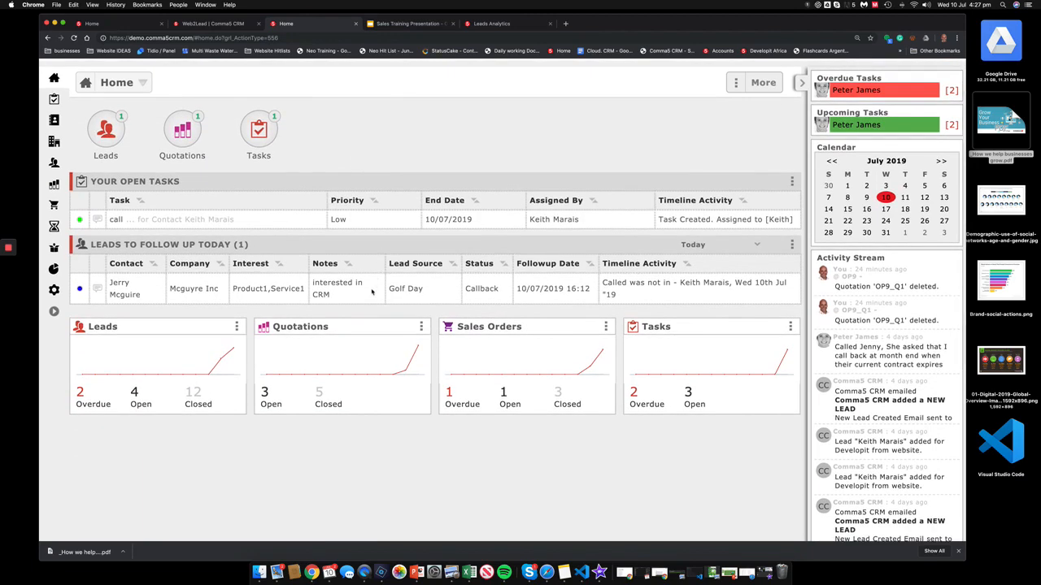
scroll(351, 321, down, 1)
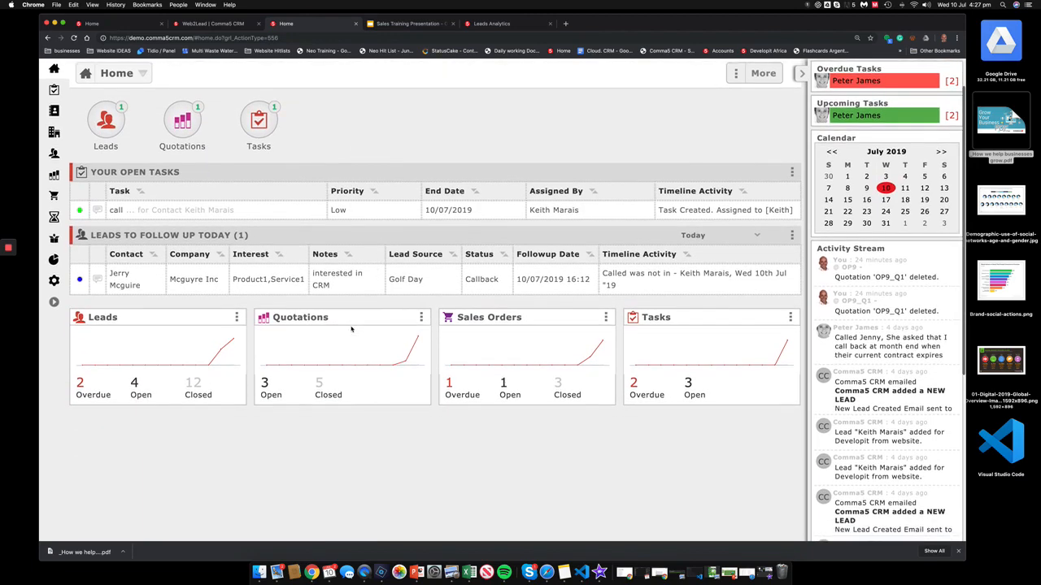
click(268, 391)
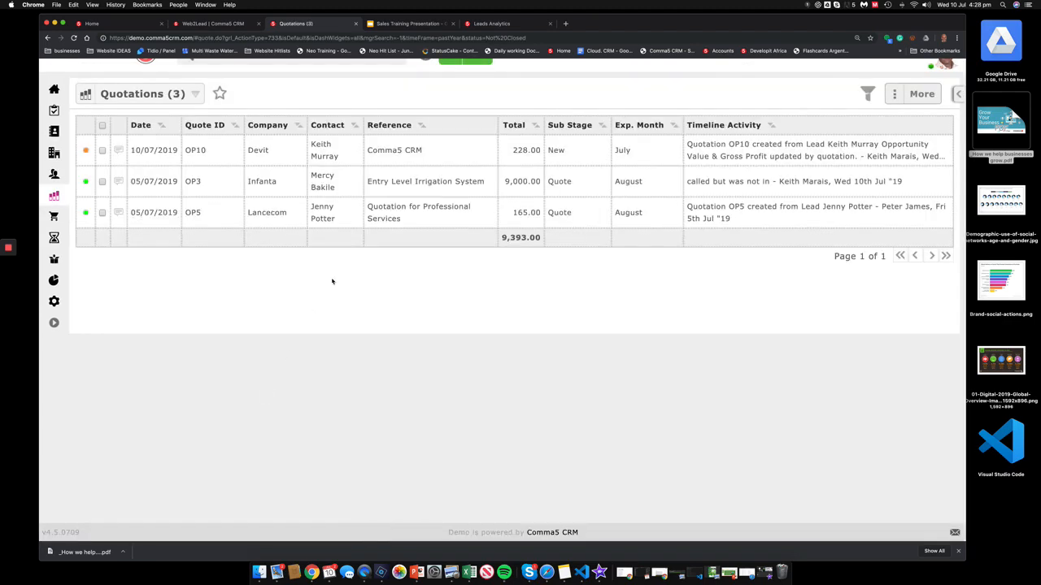
click(151, 150)
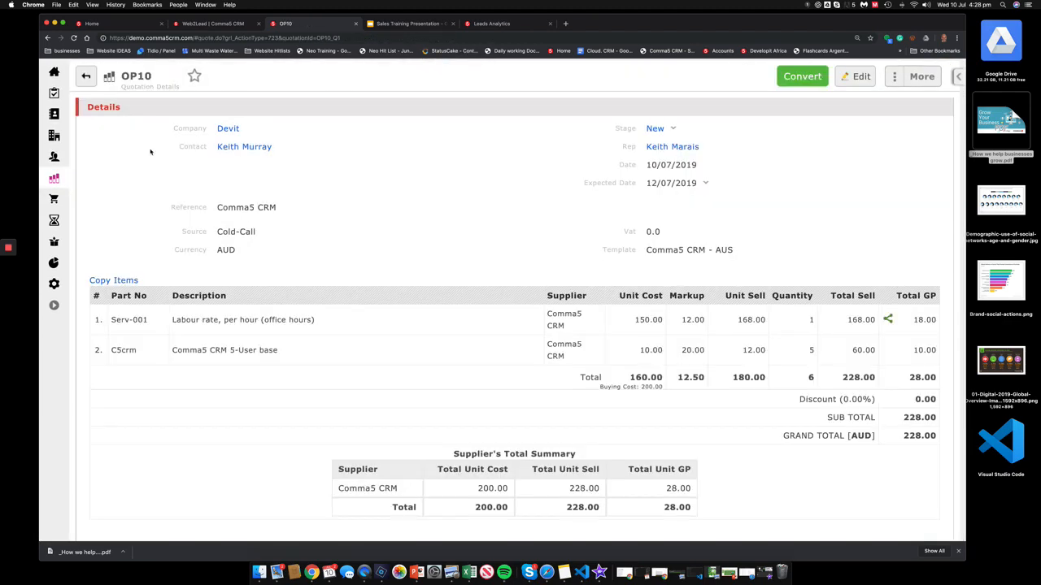
click(849, 76)
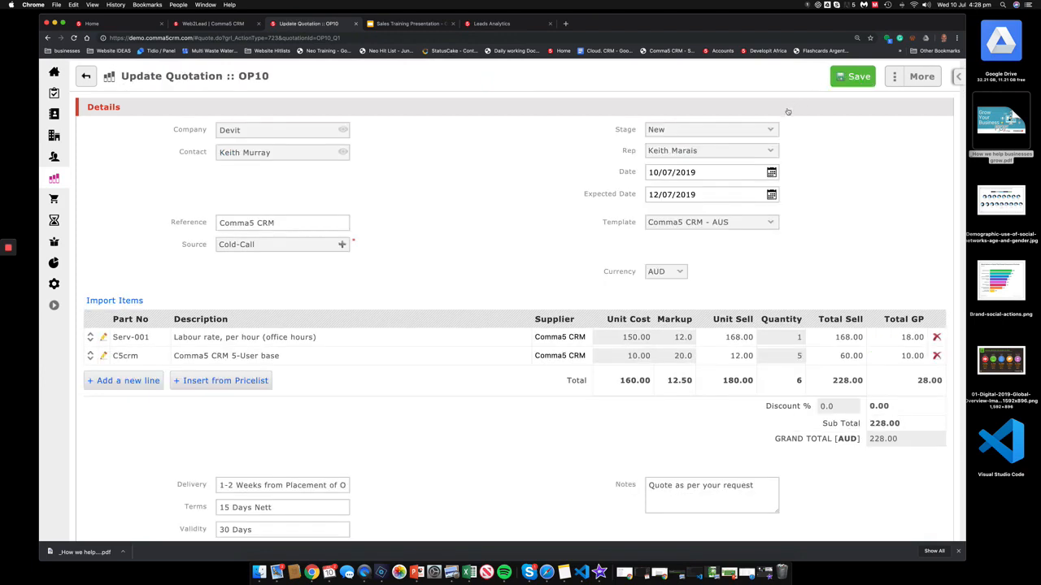
click(693, 195)
click(918, 76)
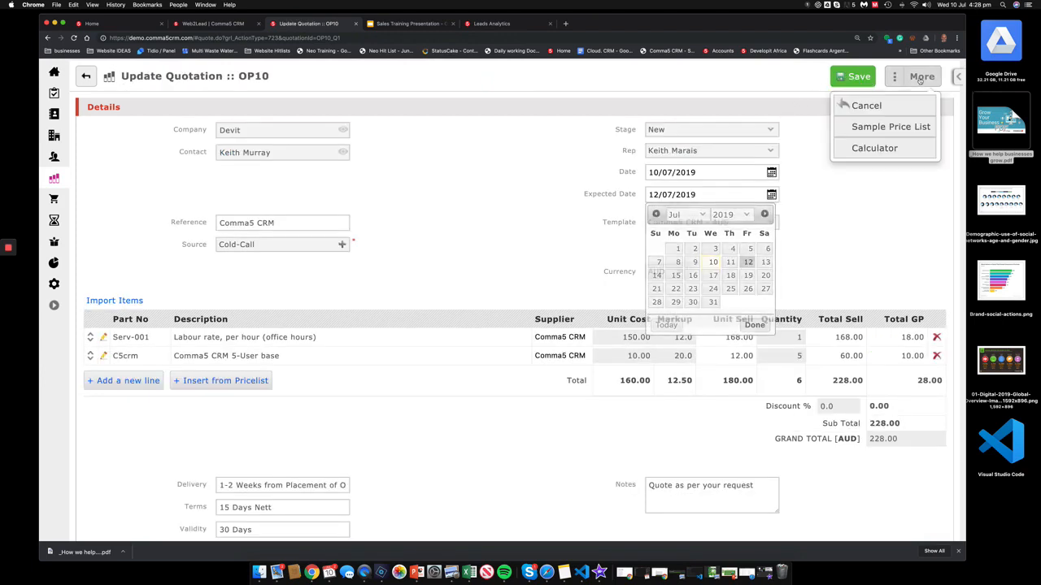
click(856, 105)
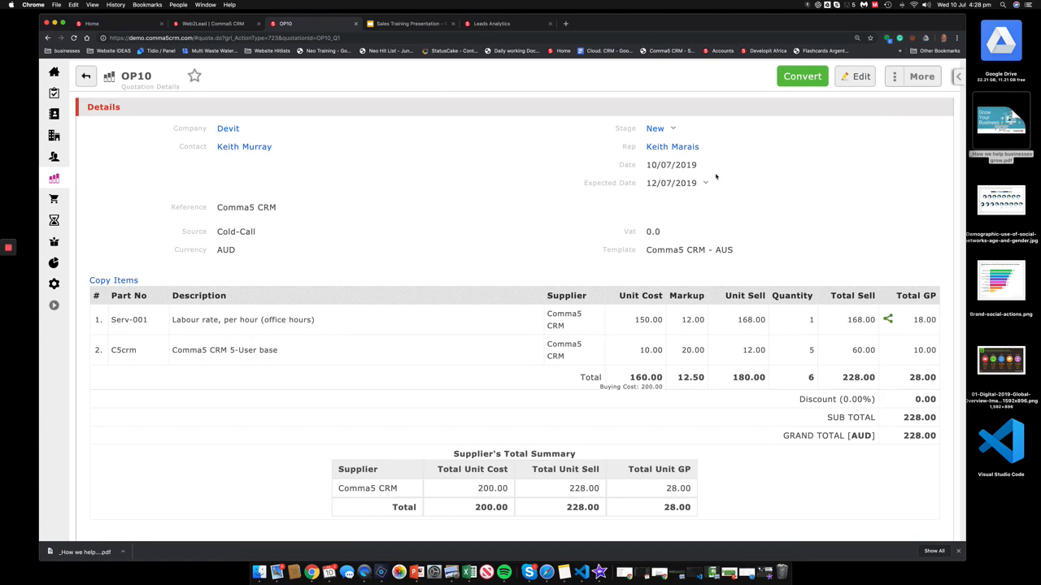
Step: Set OP10's expected date to today, 10/07/2019, with the note 'will call late', and save
click(684, 183)
click(529, 290)
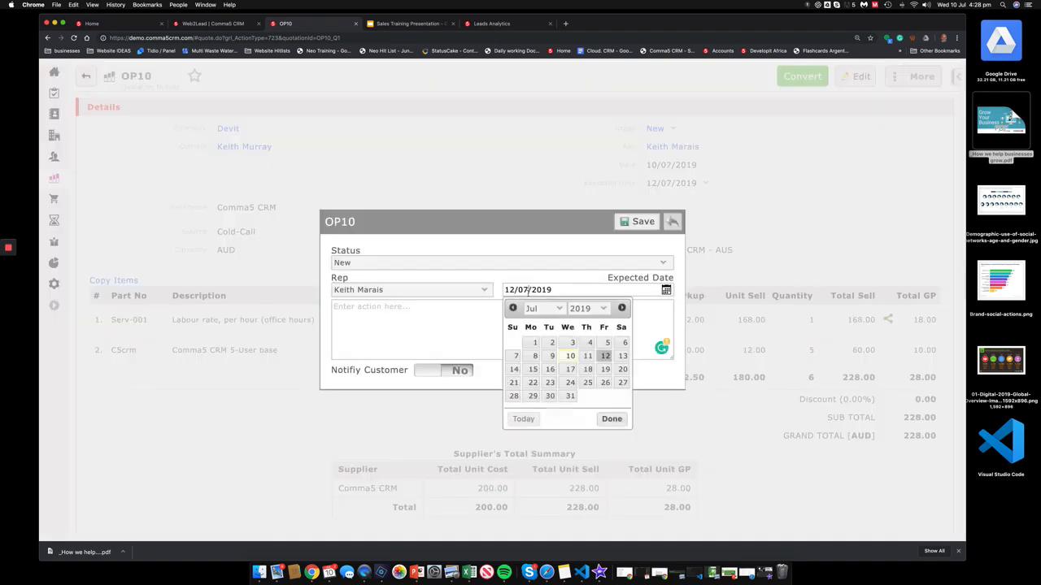
click(521, 417)
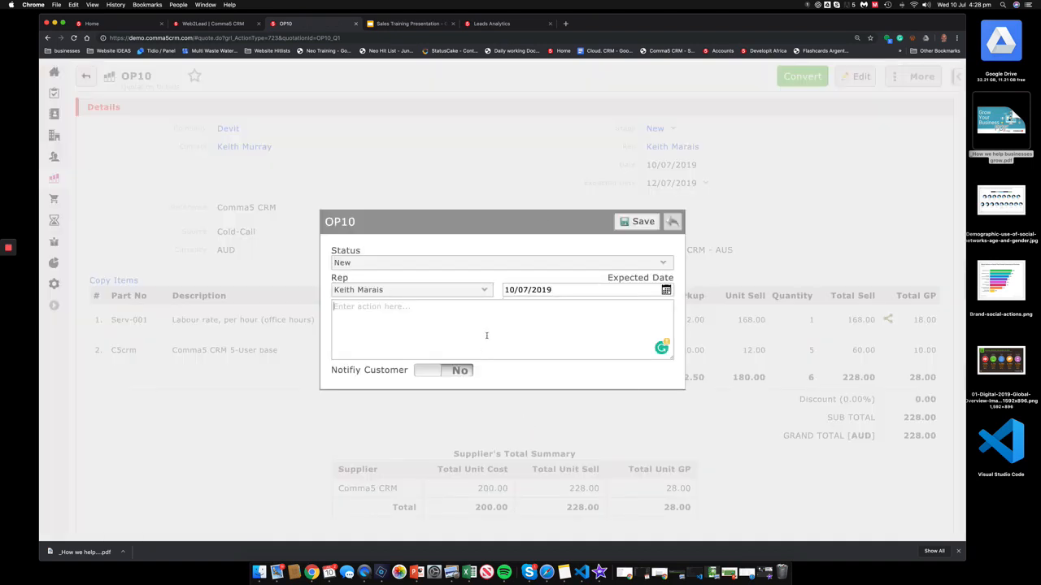
text(will call later)
click(636, 222)
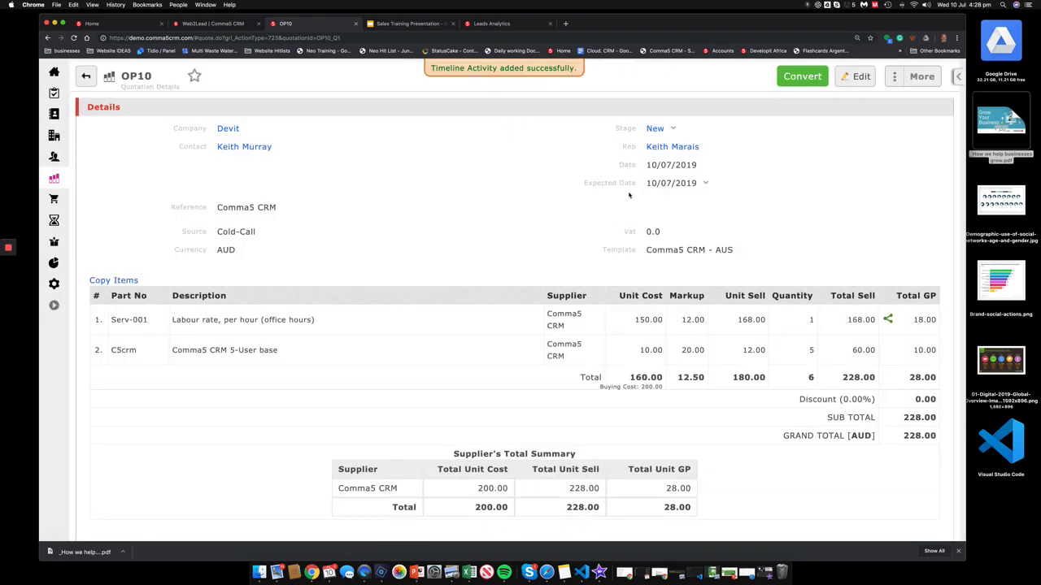
scroll(366, 155, up, 2)
click(122, 71)
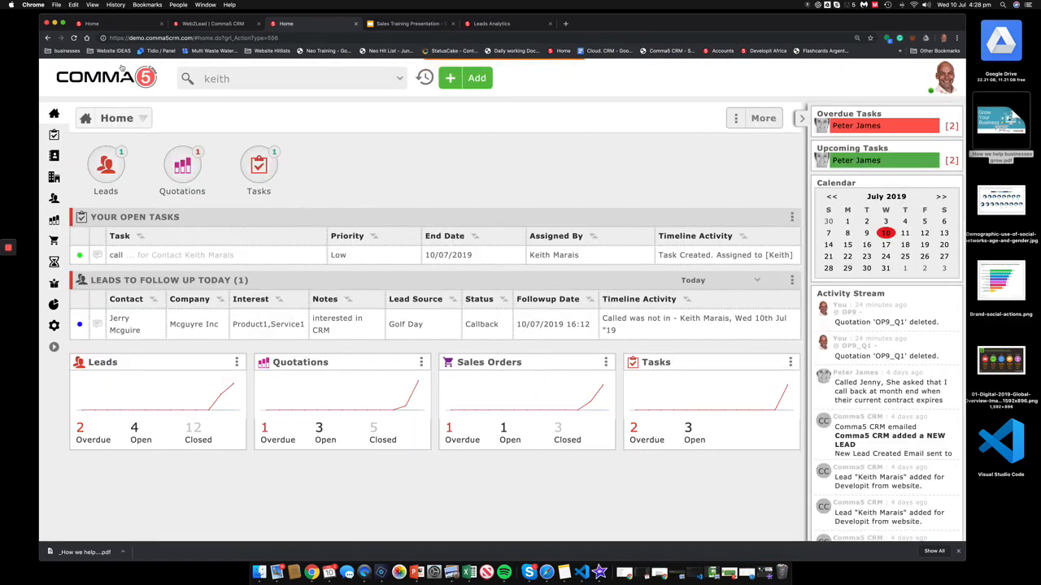
Step: In Mail, read the 'We have a solution for you!' email, then open the #OP10 email's PDF
key(super+Tab)
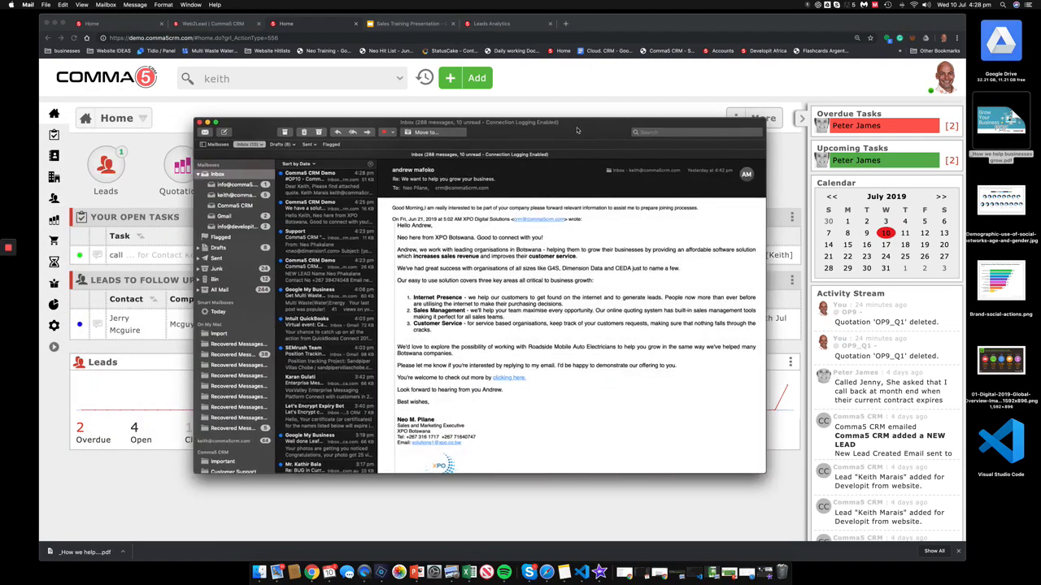
drag(576, 128, 527, 107)
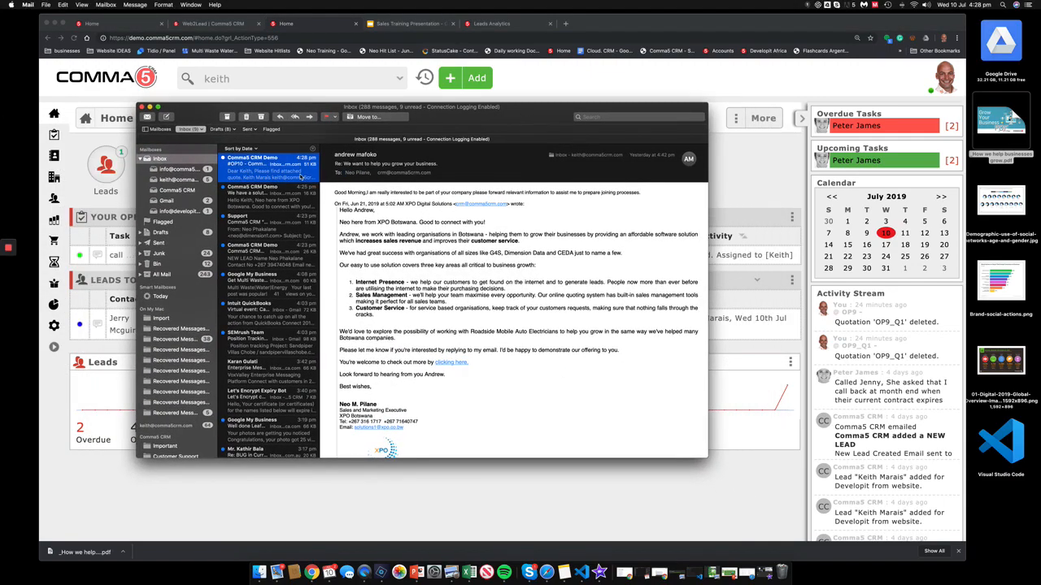
click(307, 200)
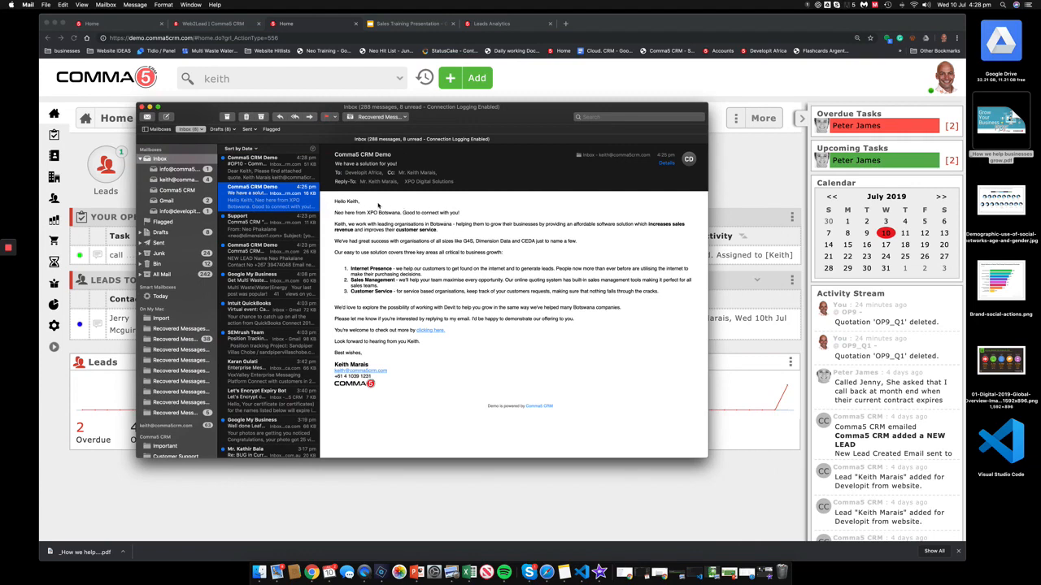
drag(360, 201, 345, 202)
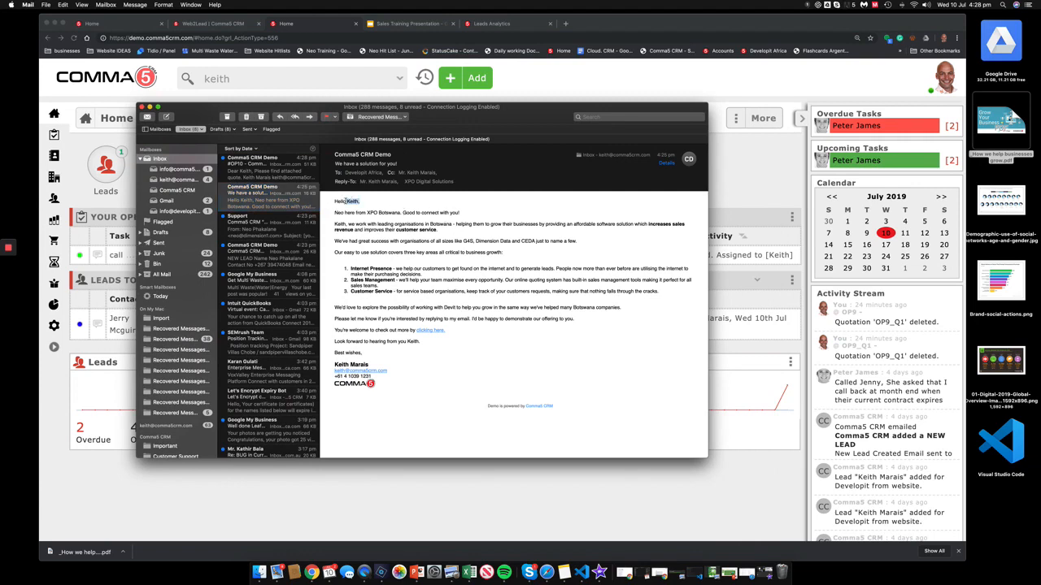
drag(459, 309, 440, 309)
click(284, 168)
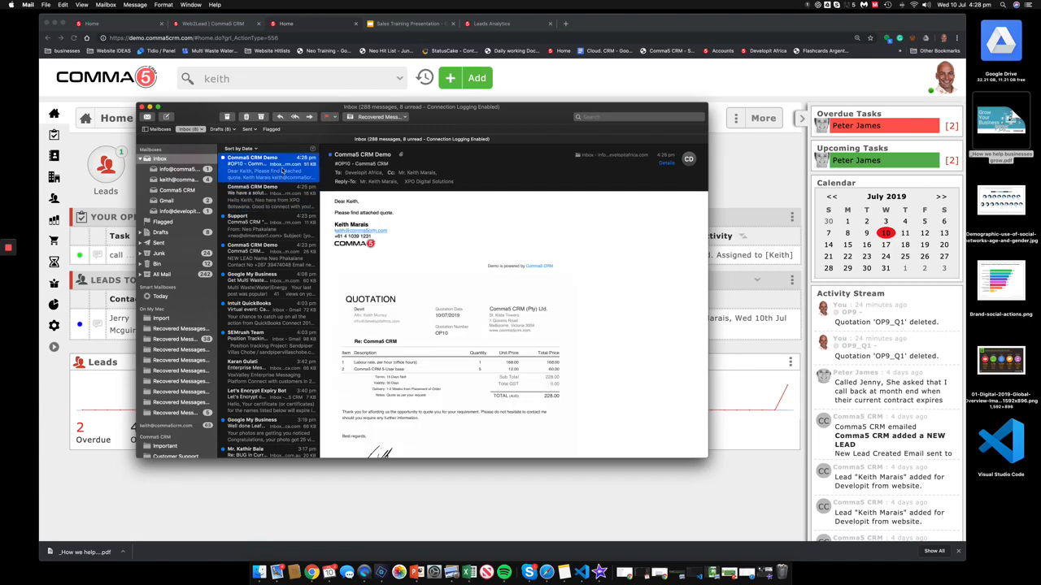
double_click(482, 310)
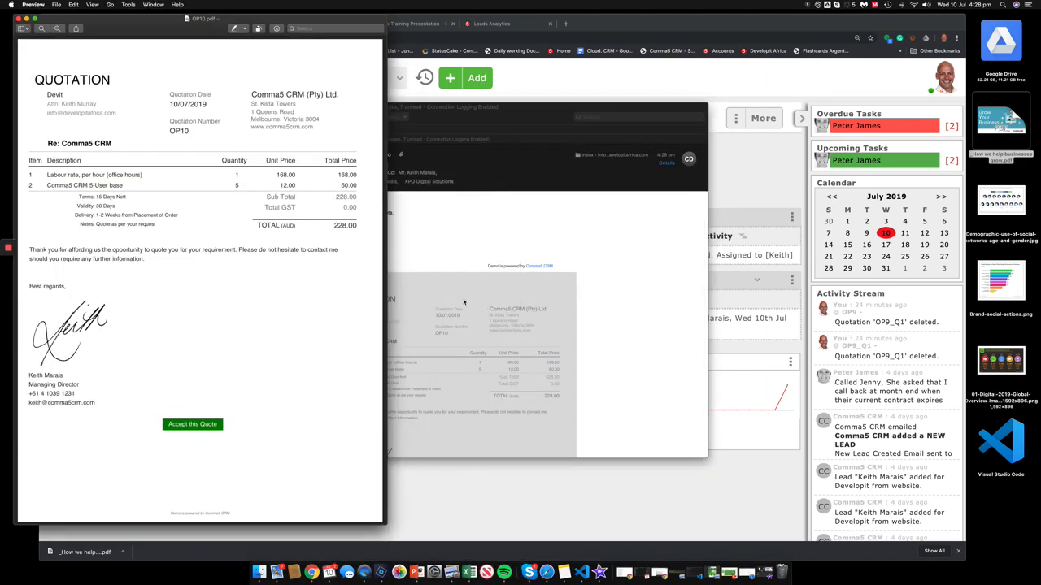
Step: Centre the OP10 PDF in Preview and use its 'Accept this Quote' button
drag(188, 25, 519, 55)
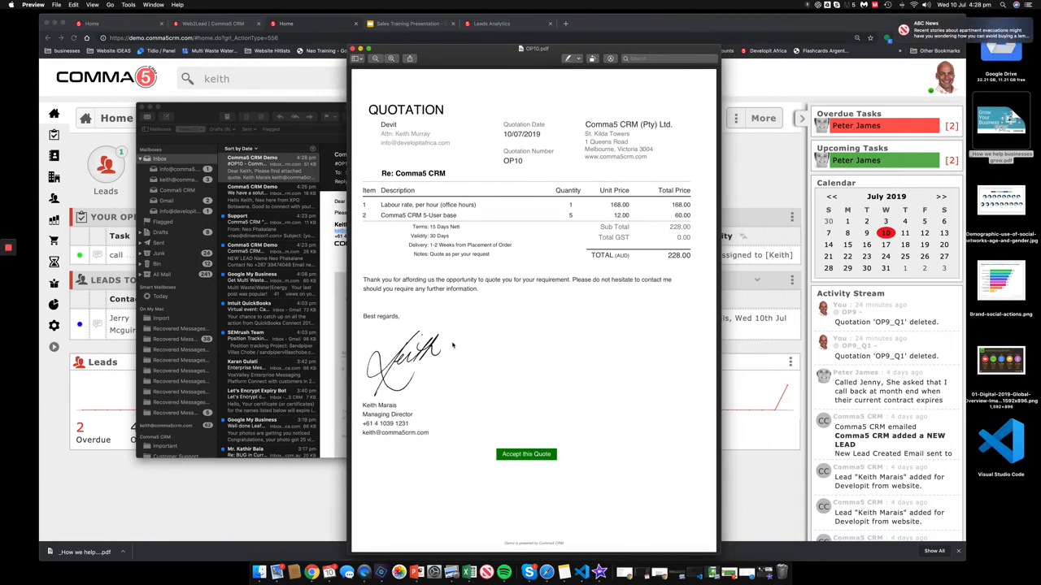
click(526, 455)
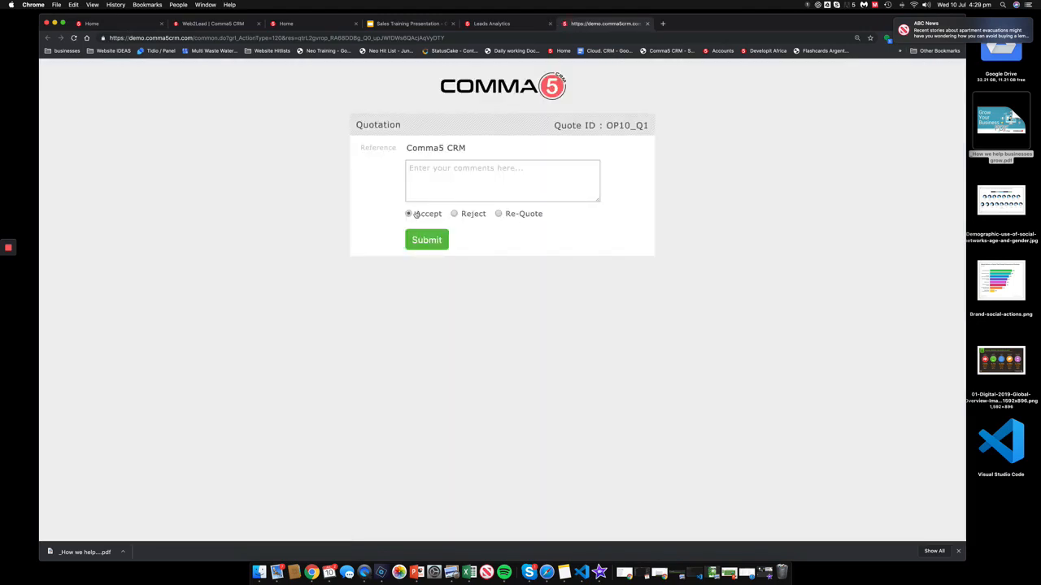
Step: Close the OP10_Q1 response page and open the dashboards dropdown on the CRM Home tab
click(440, 176)
click(646, 24)
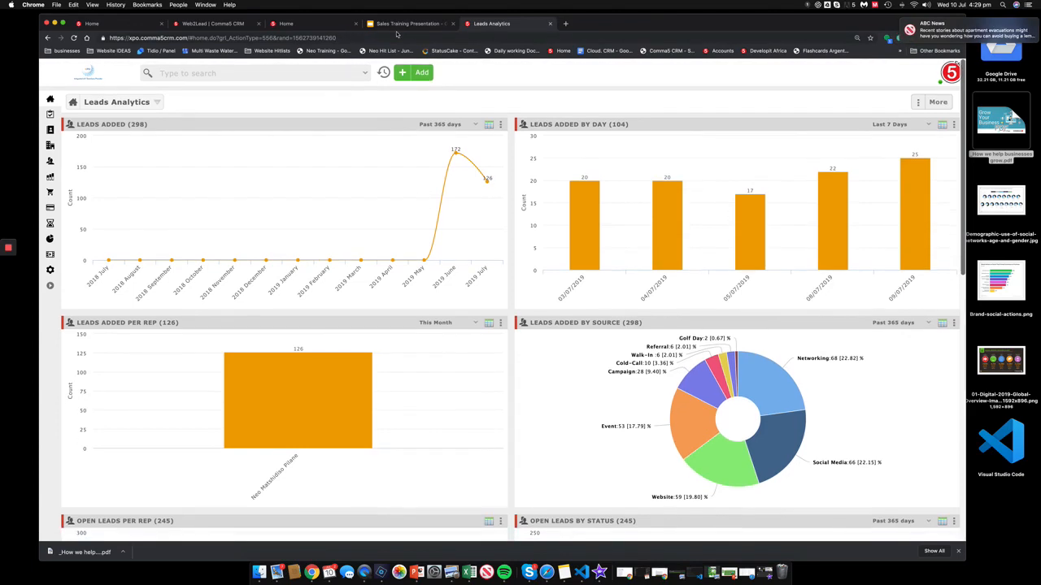
click(309, 28)
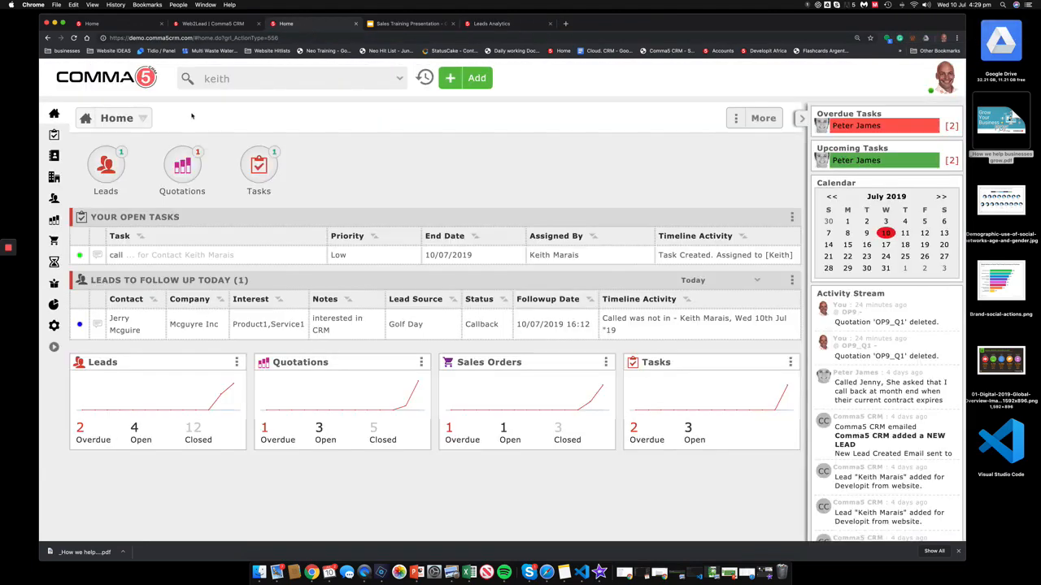
click(117, 119)
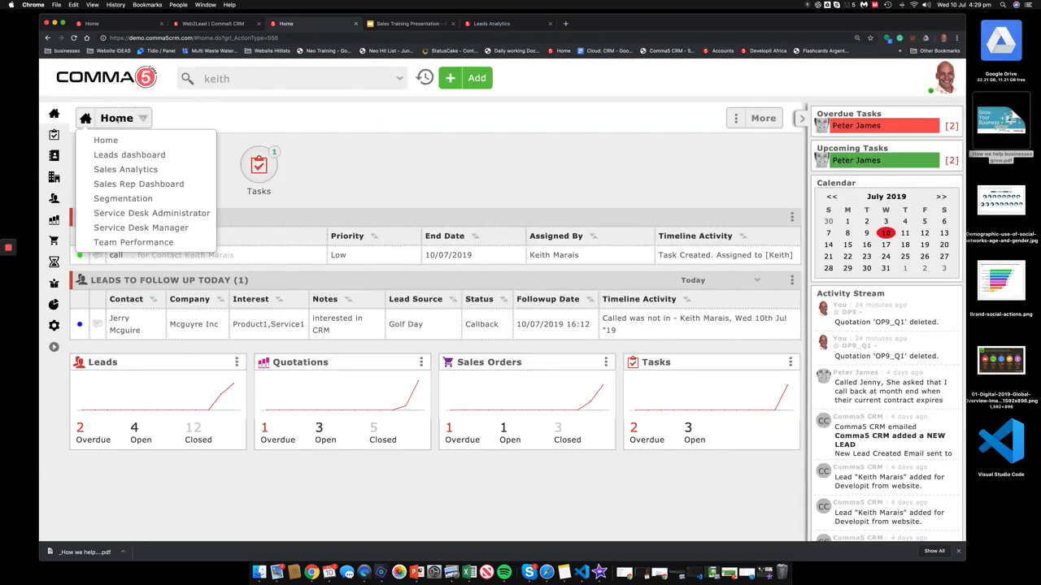
Step: Open the Leads dashboard and drill into the first rep's phoned lead activities
click(122, 154)
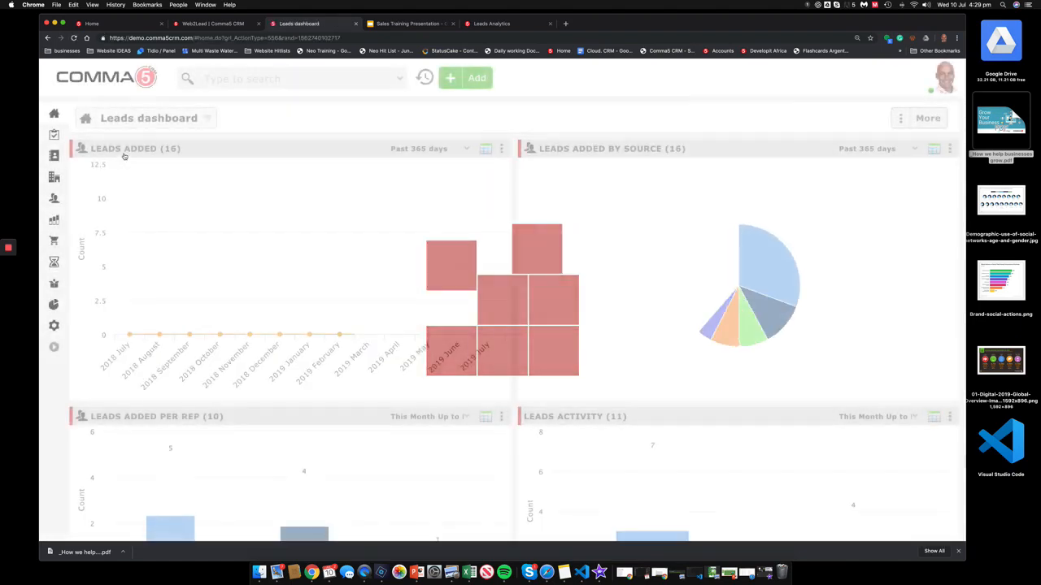
scroll(263, 348, down, 1)
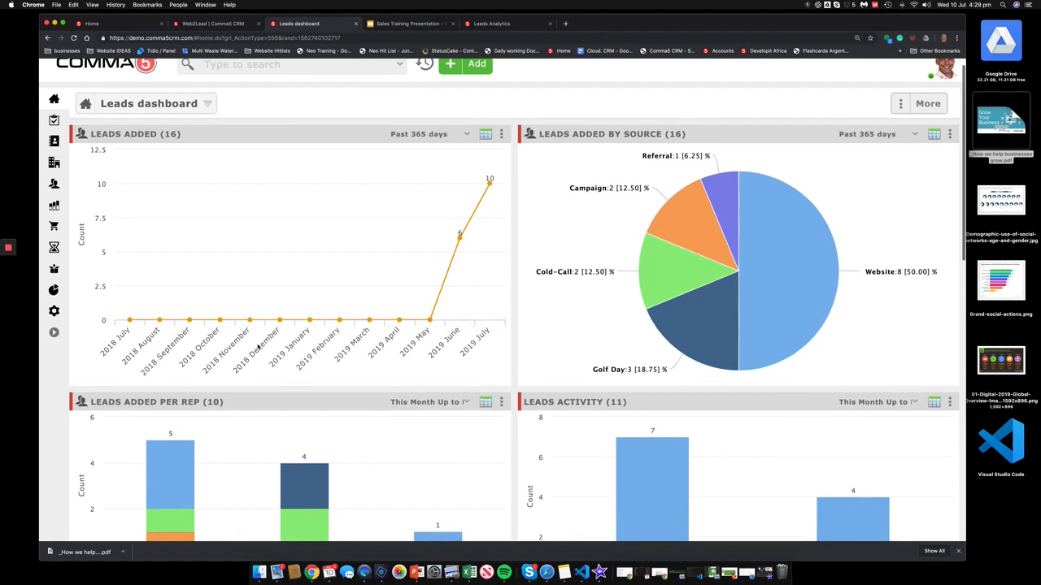
scroll(417, 355, down, 2)
scroll(417, 355, down, 5)
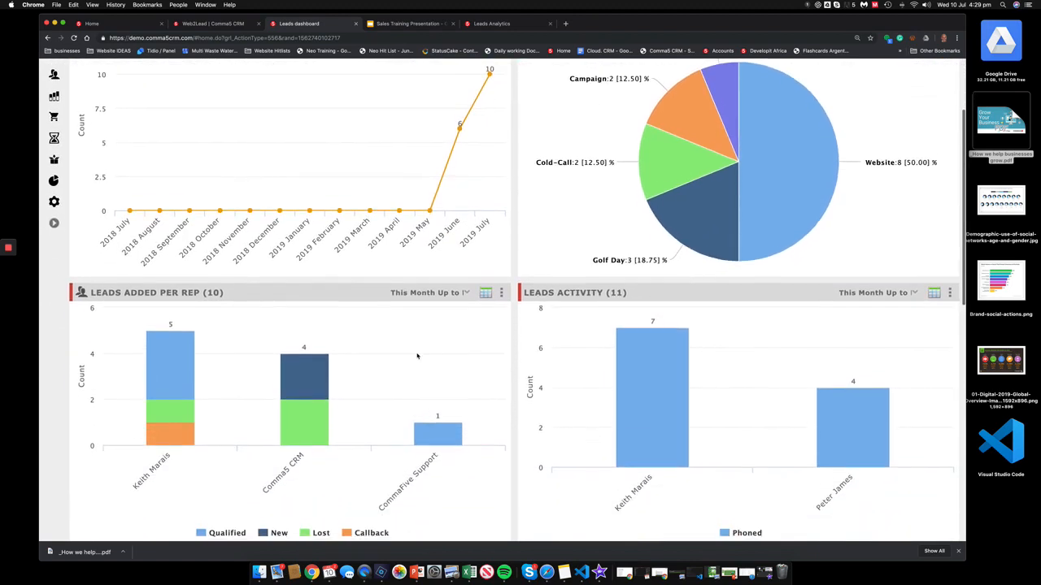
scroll(409, 377, down, 3)
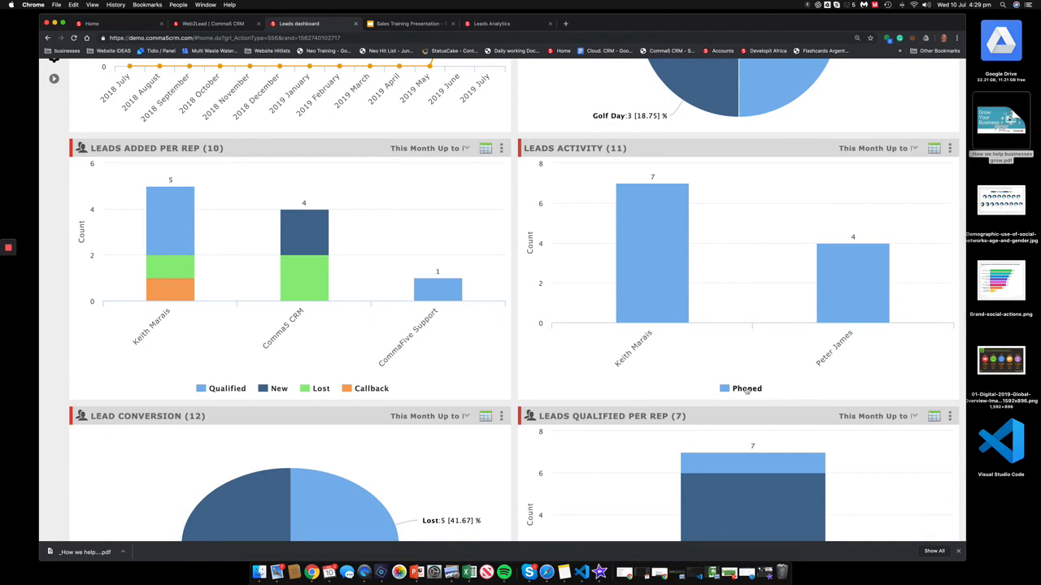
click(665, 261)
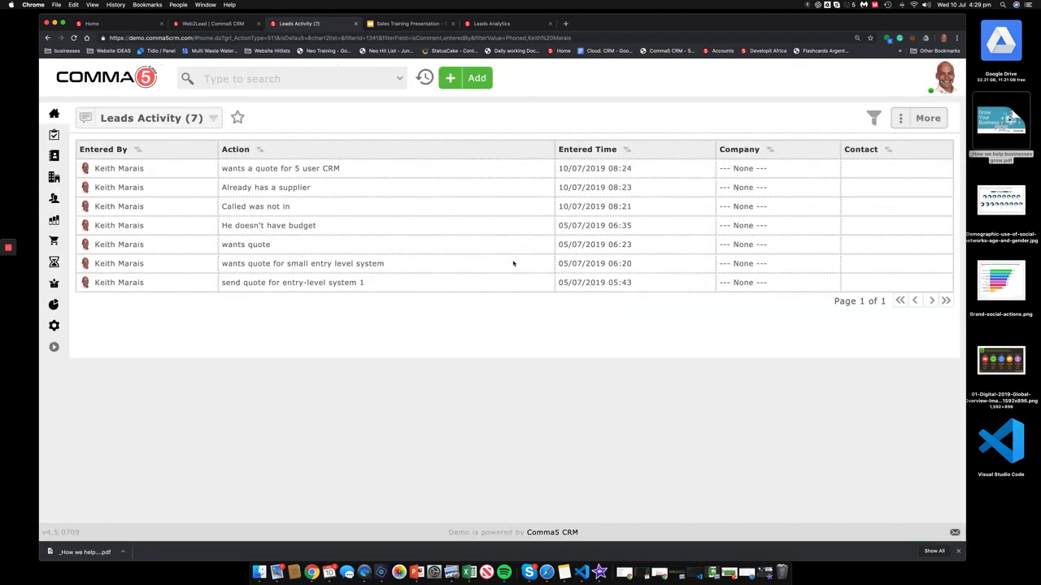
click(137, 86)
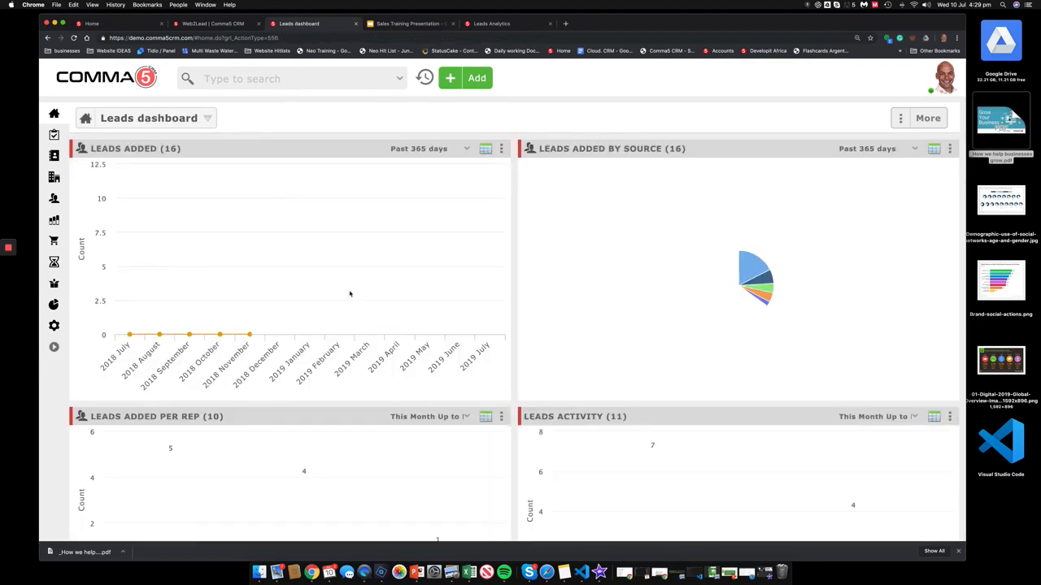
Step: Scroll through the lead-source and lost-reason charts, then back to the top
scroll(365, 324, down, 4)
scroll(365, 324, down, 9)
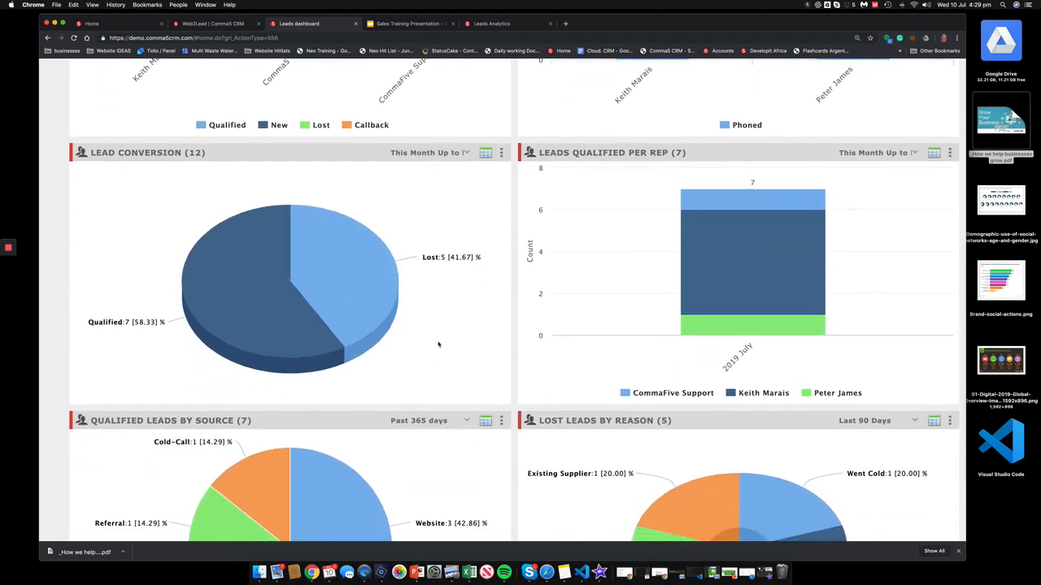
scroll(488, 292, down, 1)
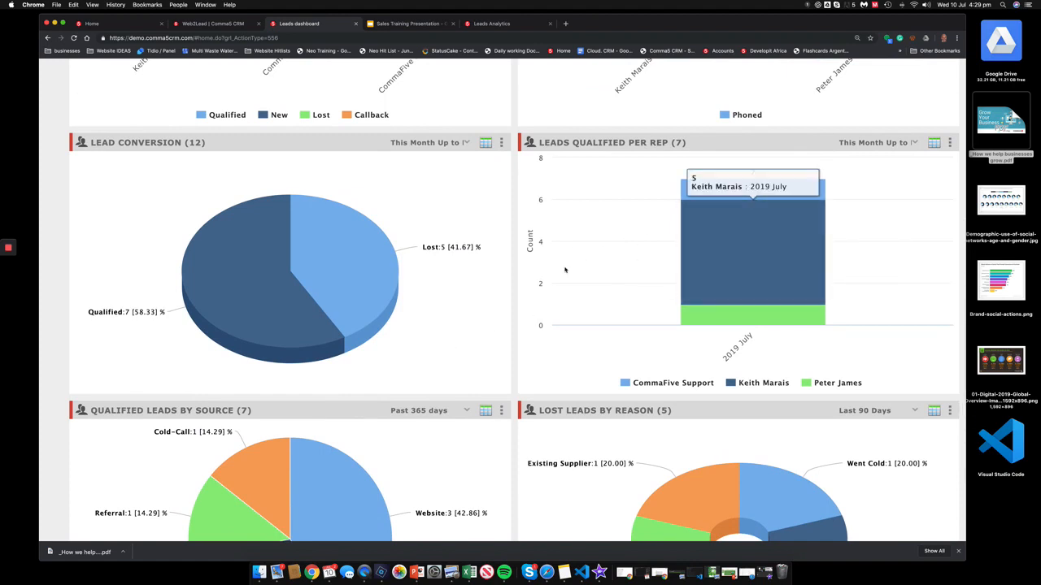
scroll(504, 366, down, 4)
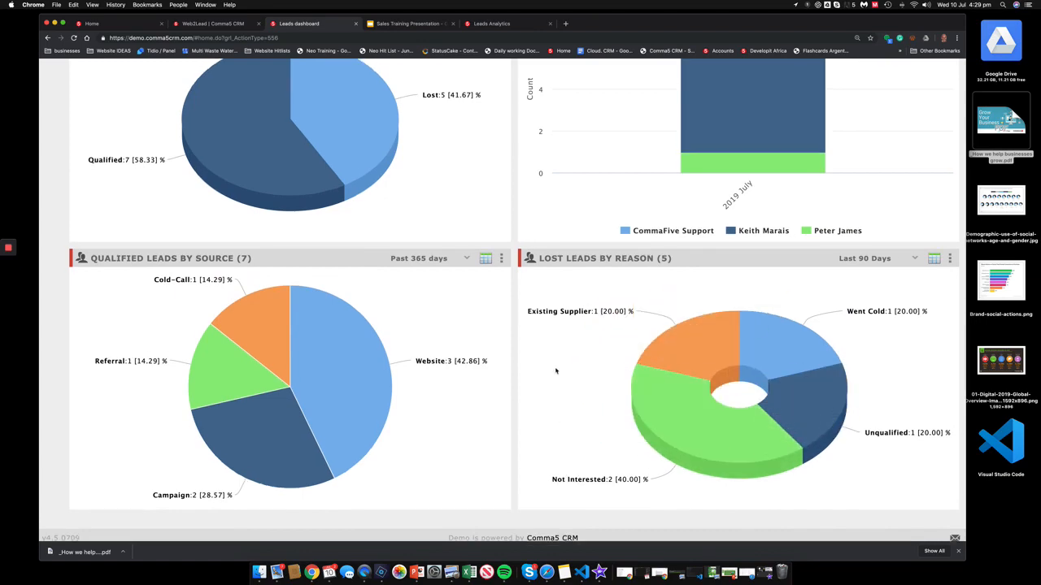
scroll(556, 371, up, 10)
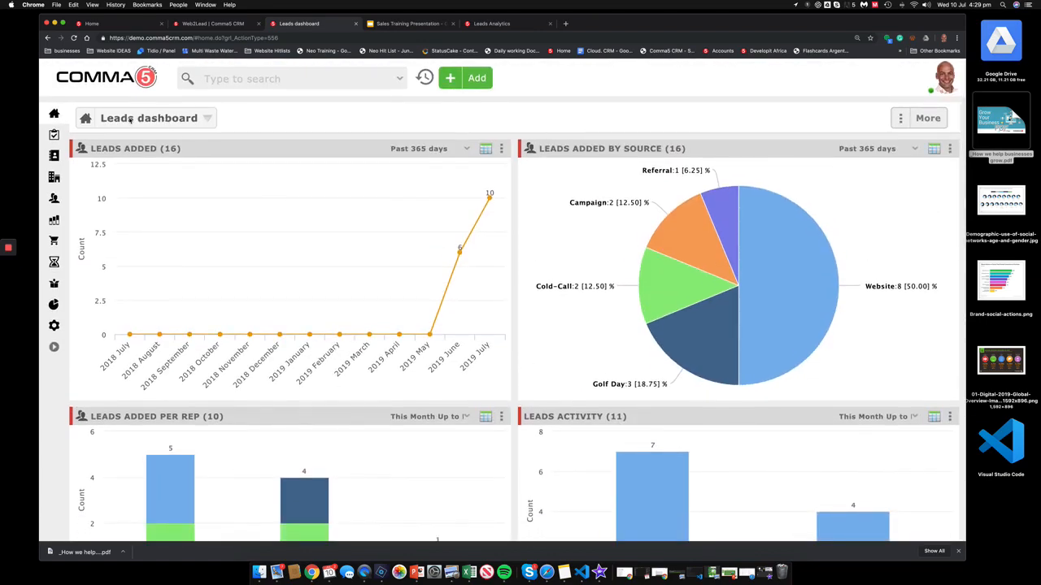
Step: Switch to the Sales Analytics dashboard and inspect its sales orders and pipeline (9,393) charts
click(147, 122)
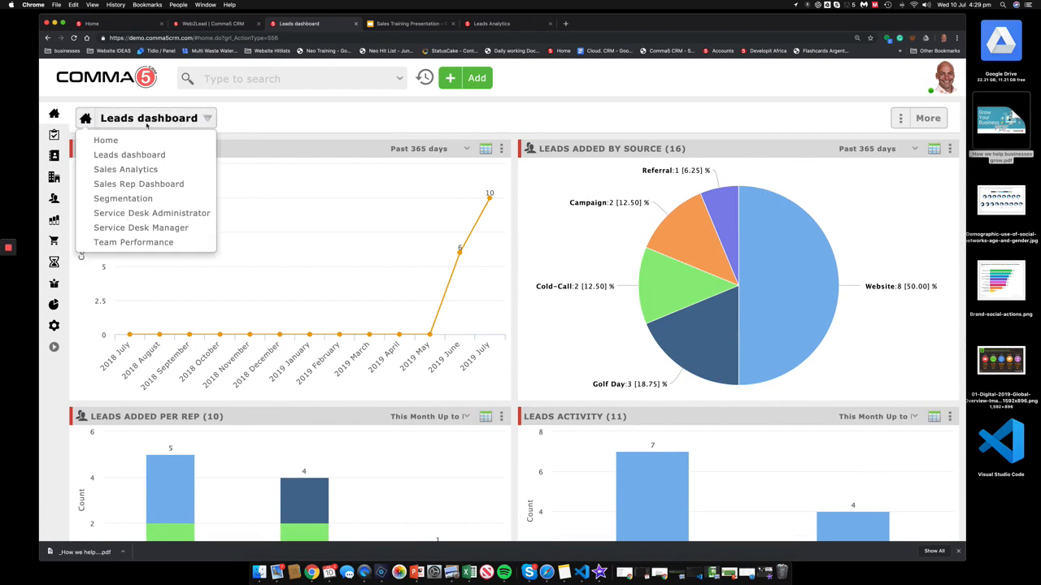
click(133, 170)
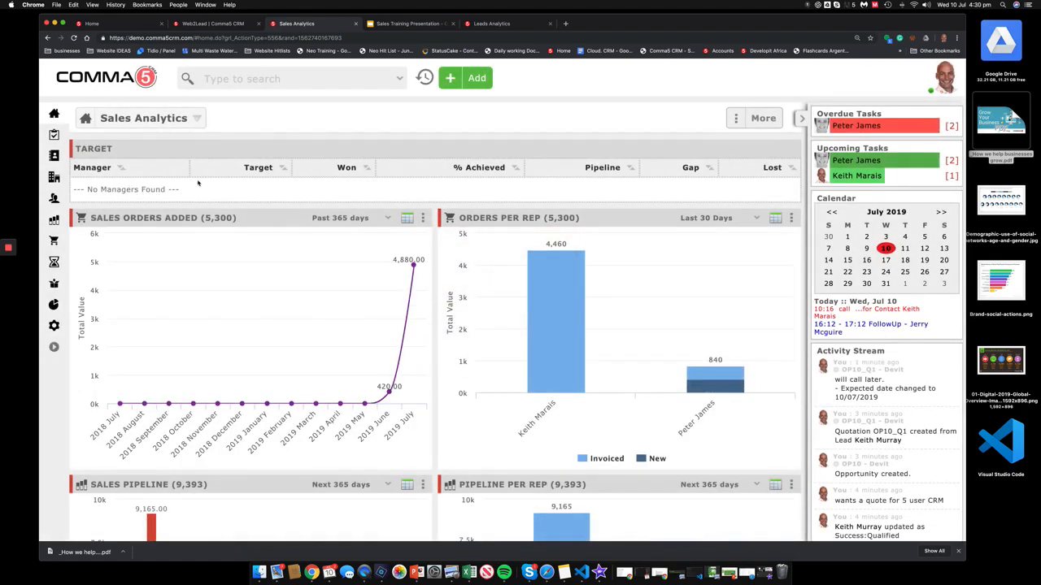
scroll(281, 313, down, 2)
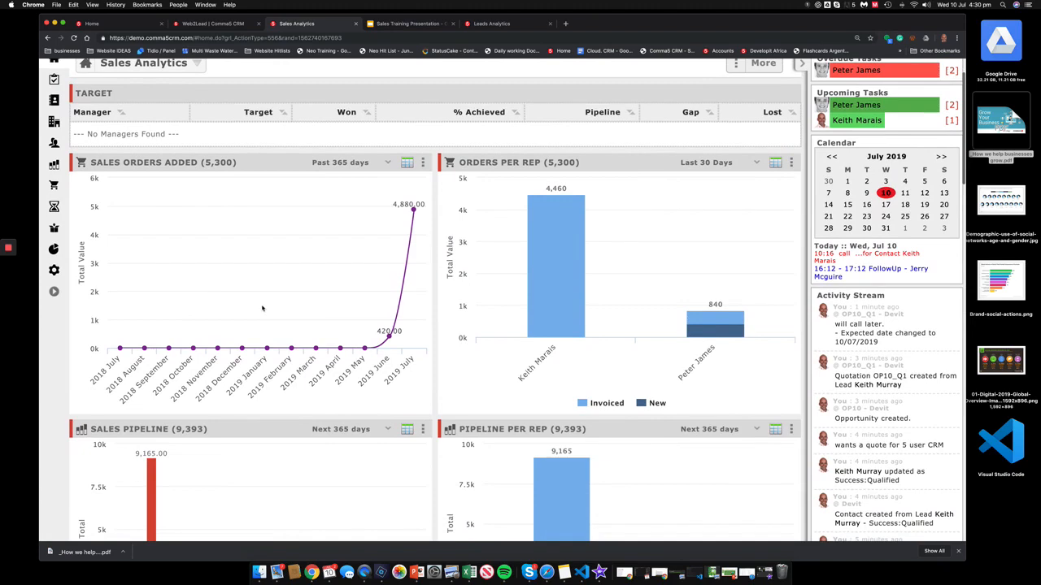
mouse_move(430, 212)
scroll(478, 300, down, 10)
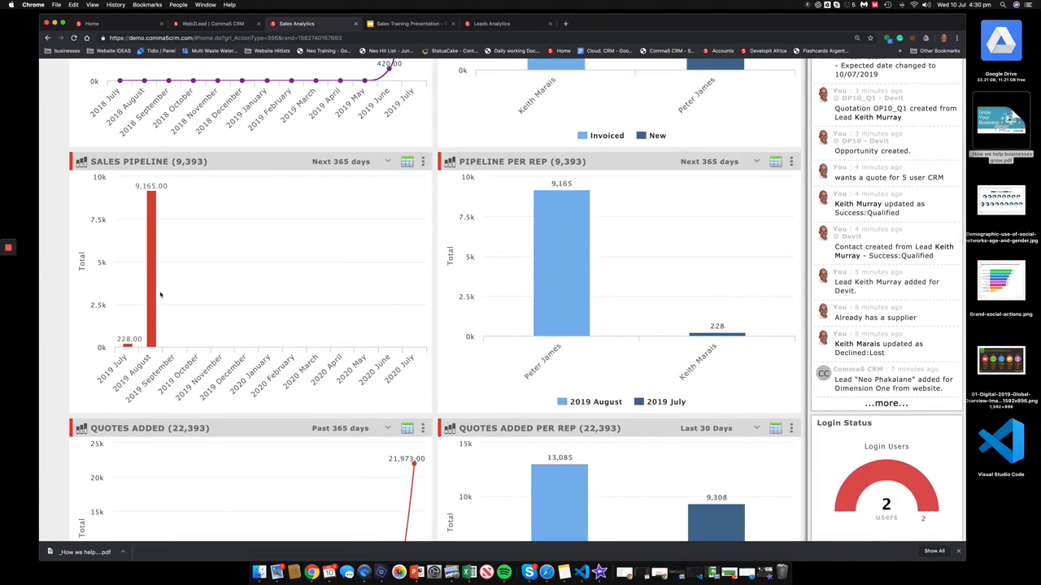
mouse_move(153, 245)
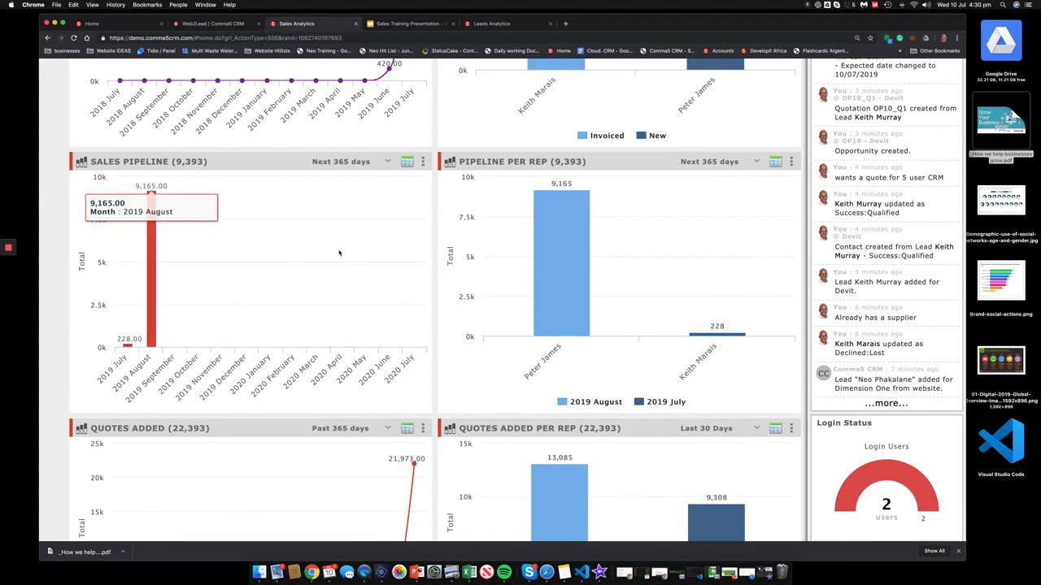
mouse_move(561, 277)
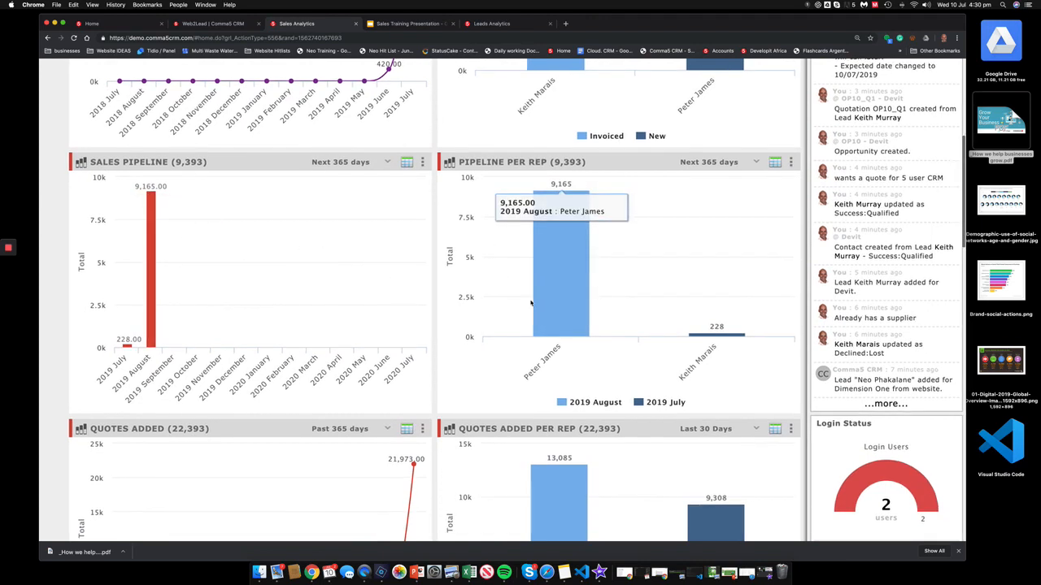
Step: Review the quotes added (22,393), quotation conversion and lead-source charts, then scroll back up
scroll(624, 291, down, 10)
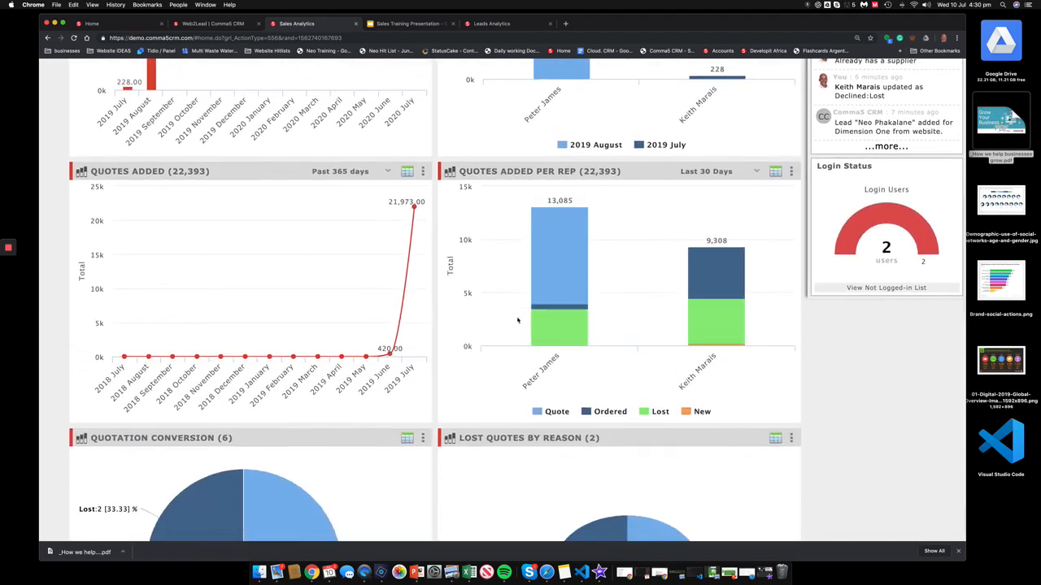
scroll(517, 320, down, 15)
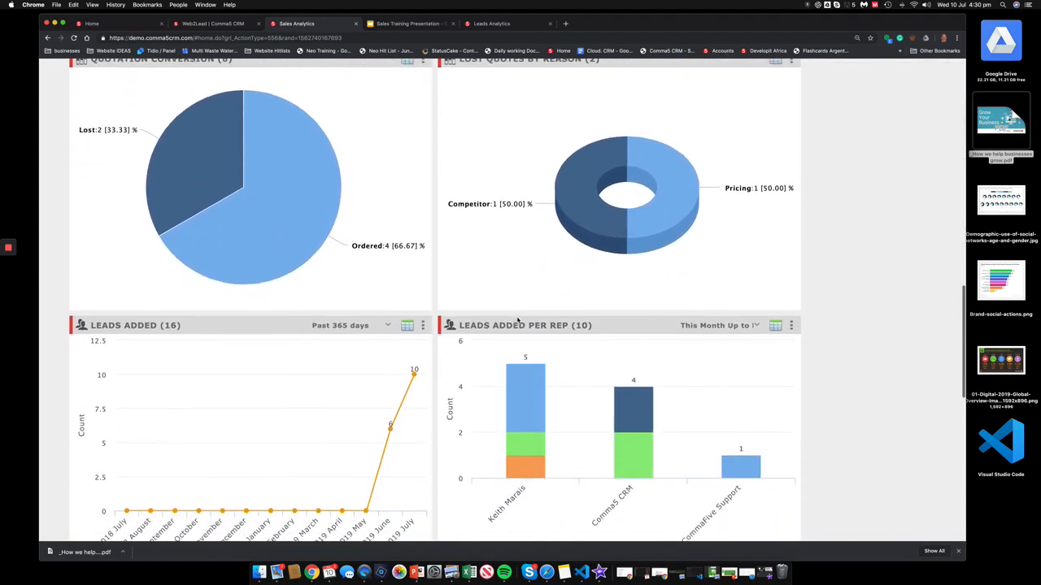
scroll(517, 319, down, 11)
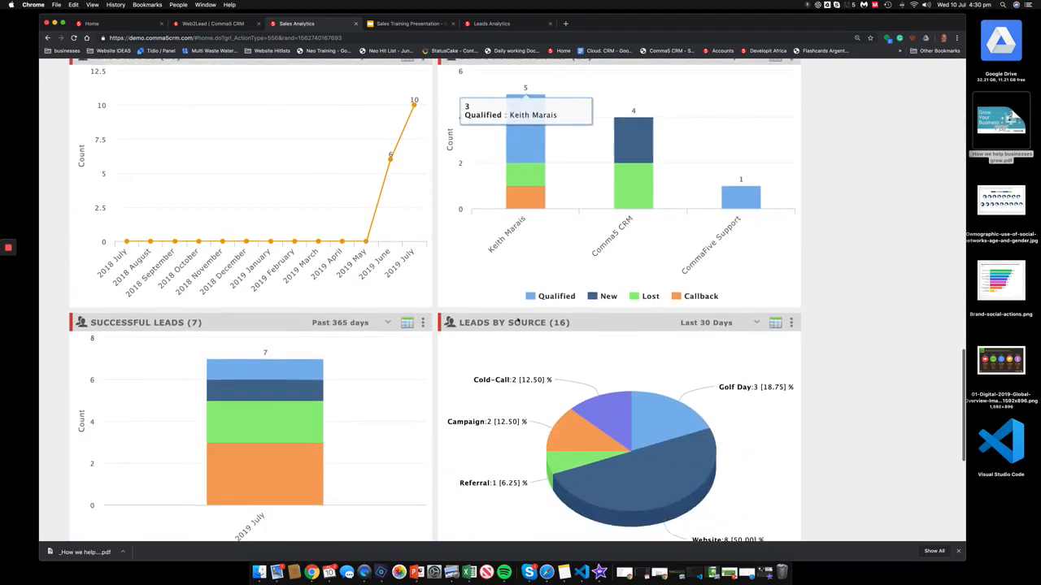
scroll(517, 320, down, 12)
scroll(518, 320, up, 20)
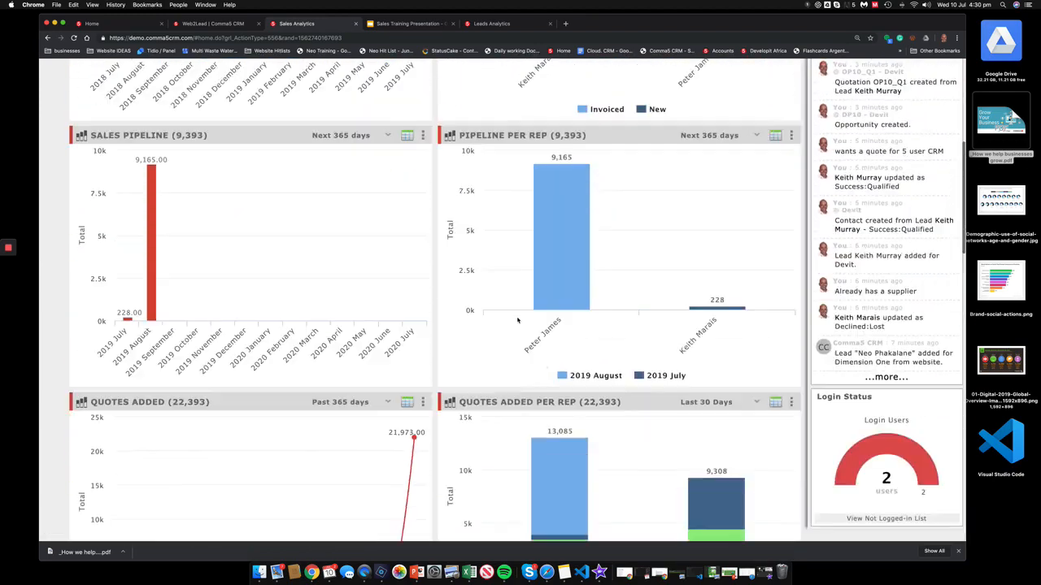
scroll(518, 319, up, 15)
click(170, 120)
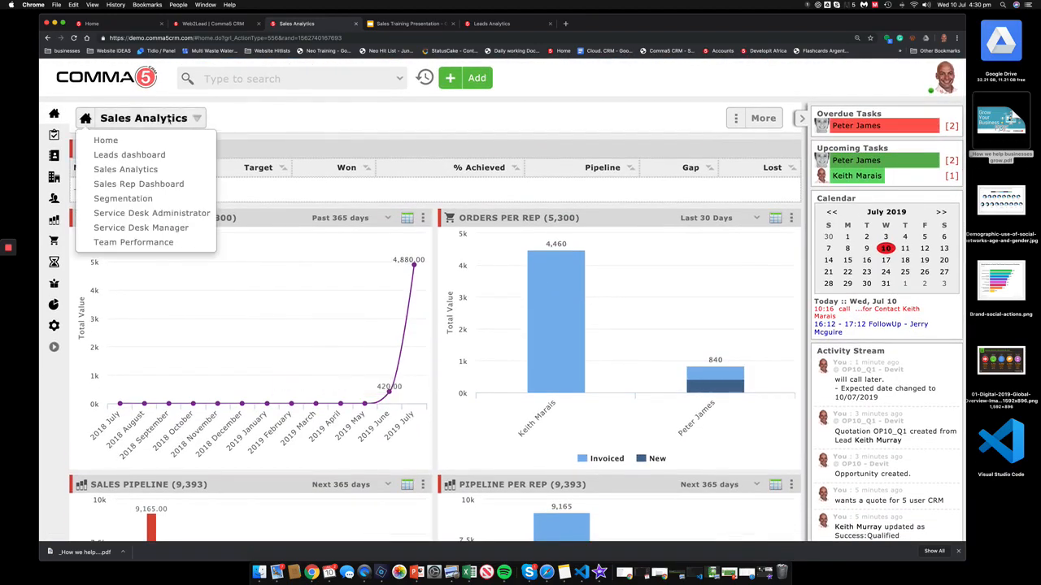
Step: Switch to the Sales Rep Dashboard and list its overdue quotations (OP10, 228.00)
click(135, 184)
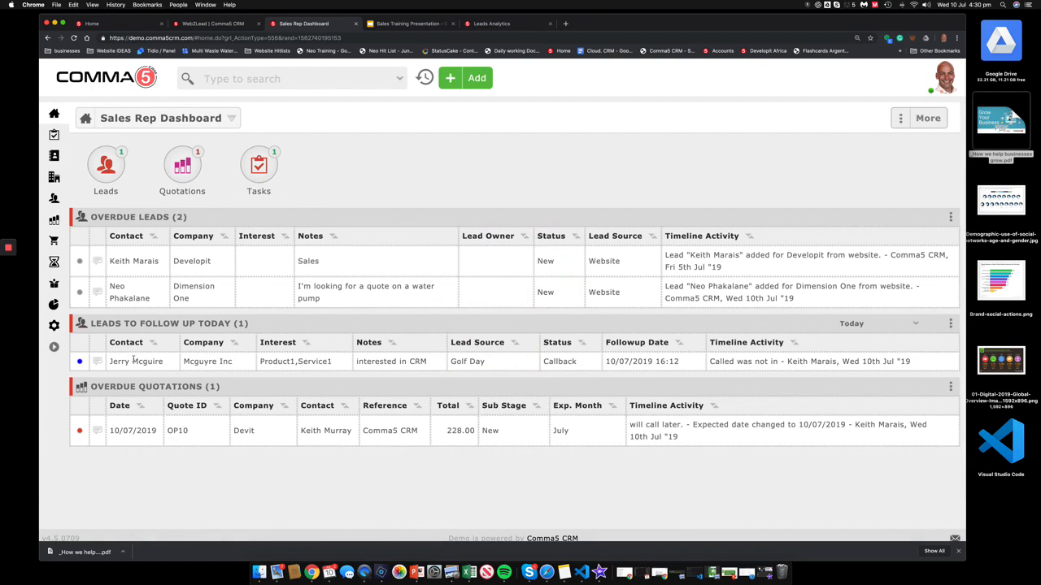
scroll(231, 355, down, 1)
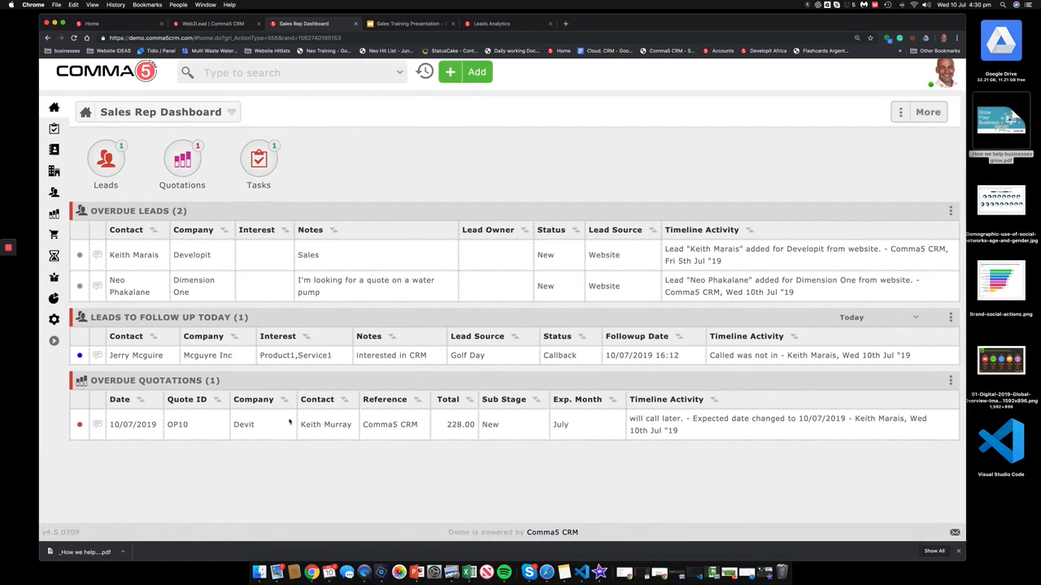
scroll(309, 420, up, 1)
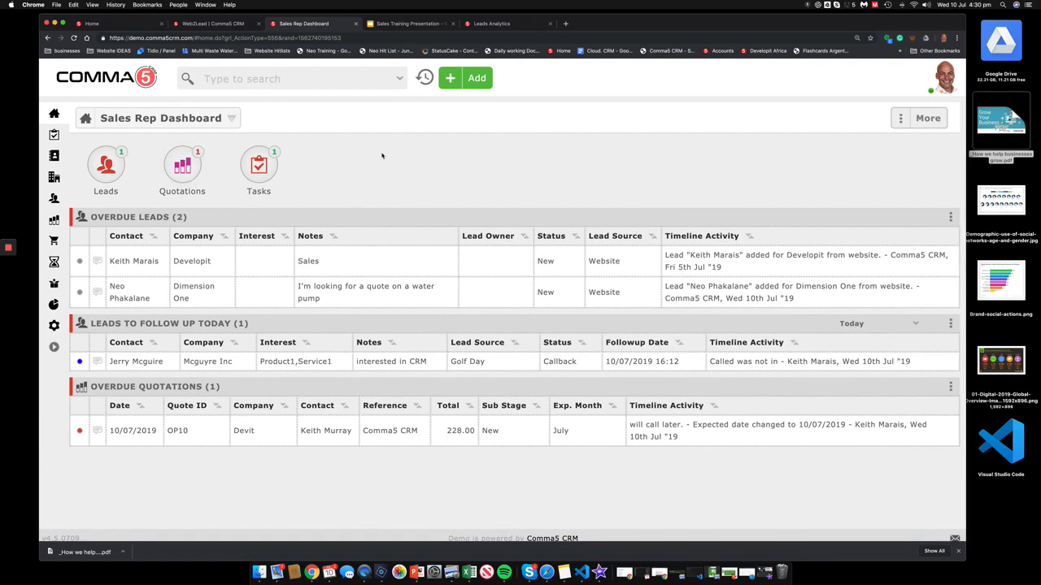
click(120, 76)
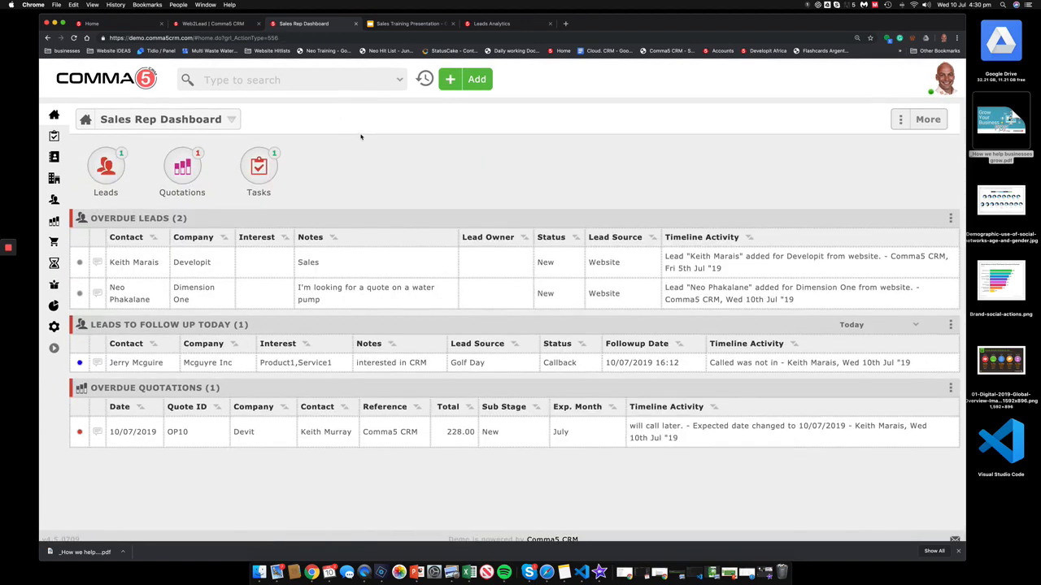
click(196, 166)
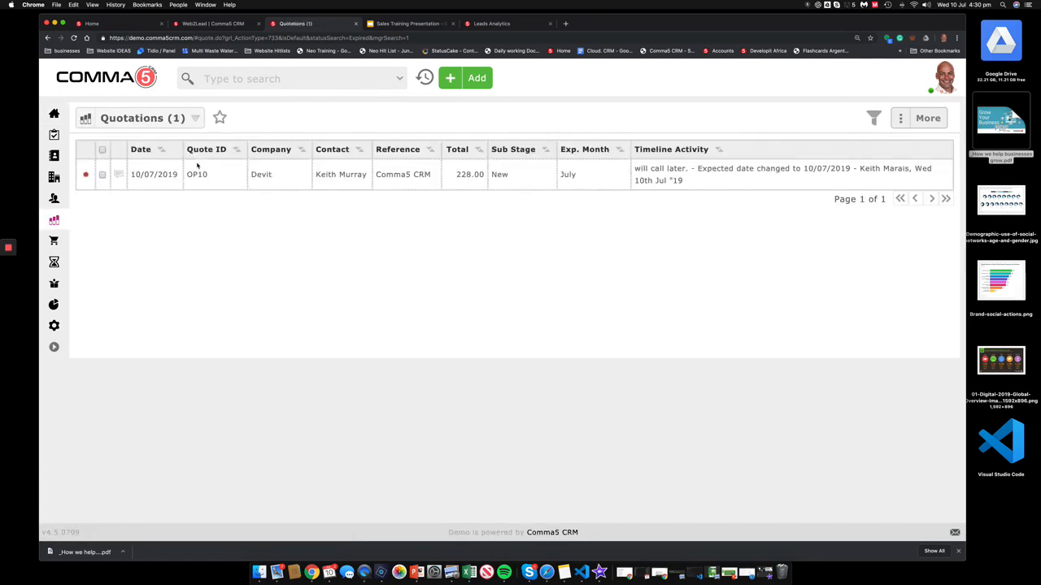
Step: Convert quotation OP10 to WON with the note 'going ahead' and save
click(157, 175)
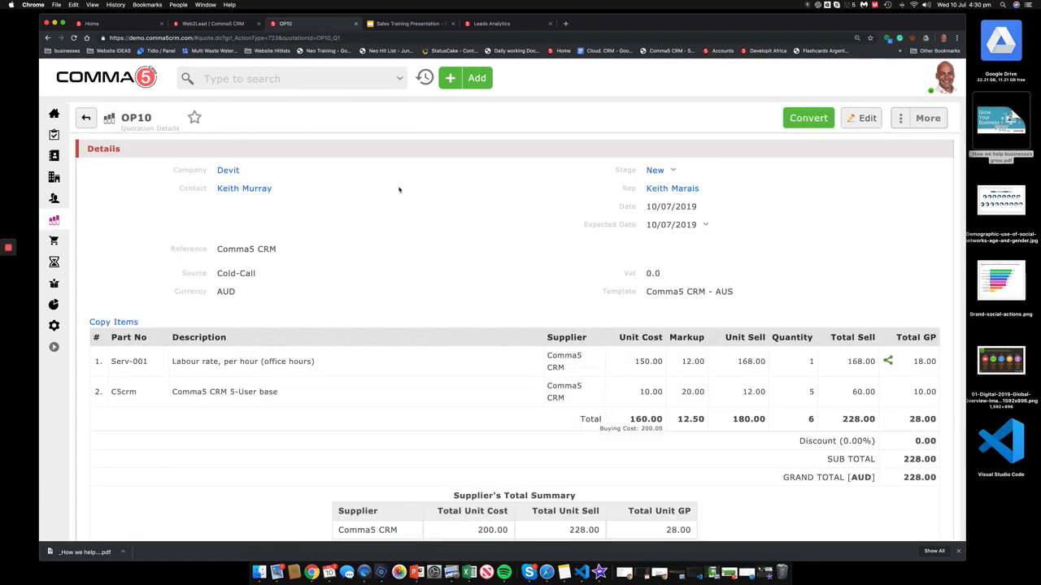
click(807, 118)
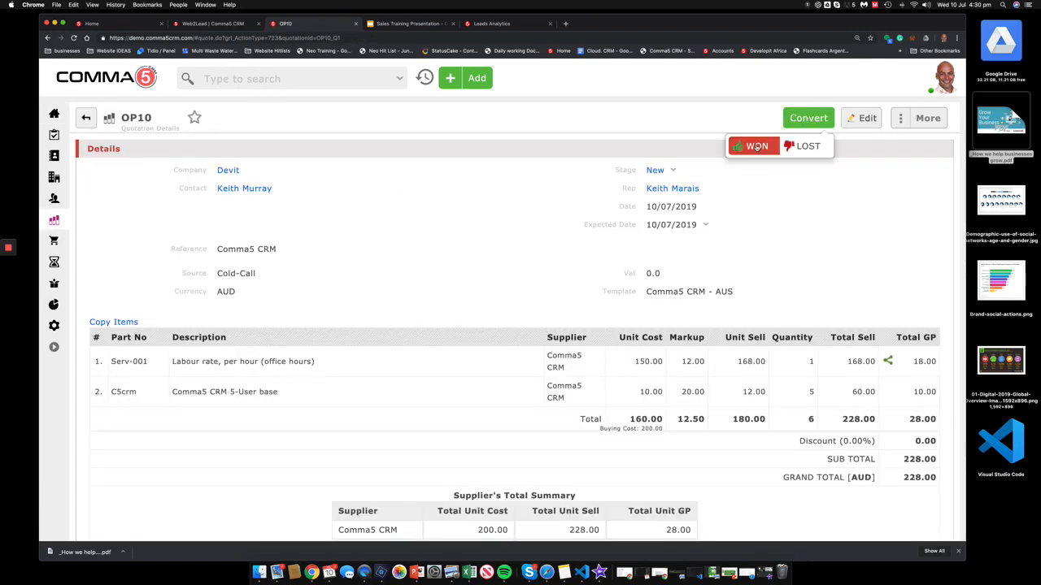
click(754, 147)
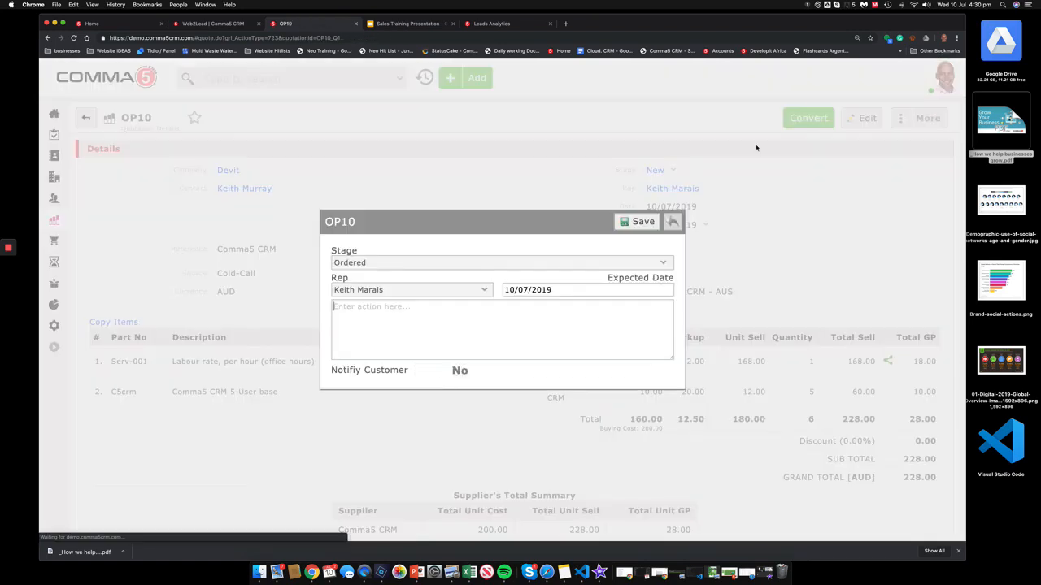
click(398, 321)
text(going a)
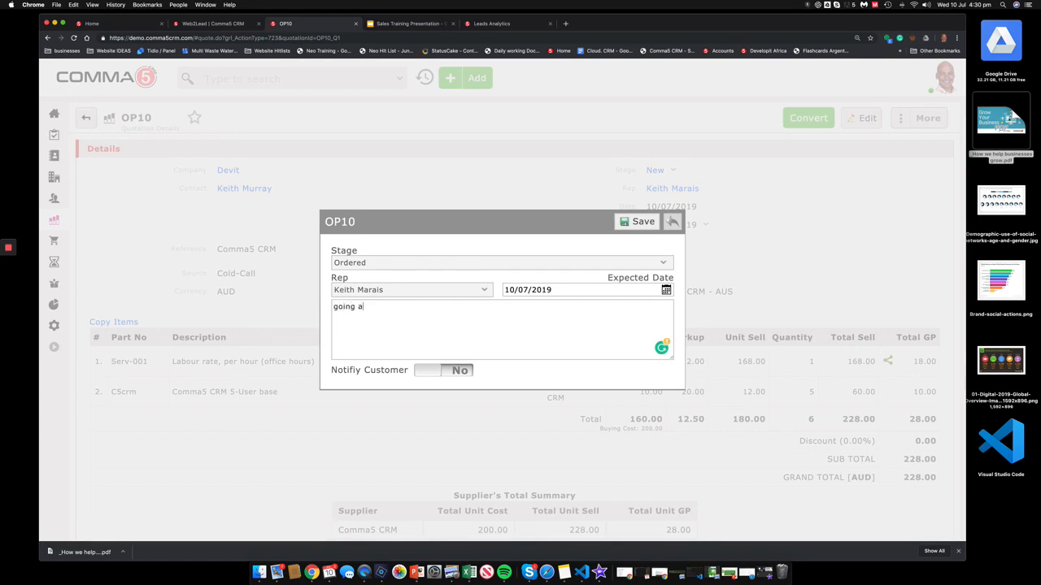
text(head)
click(628, 224)
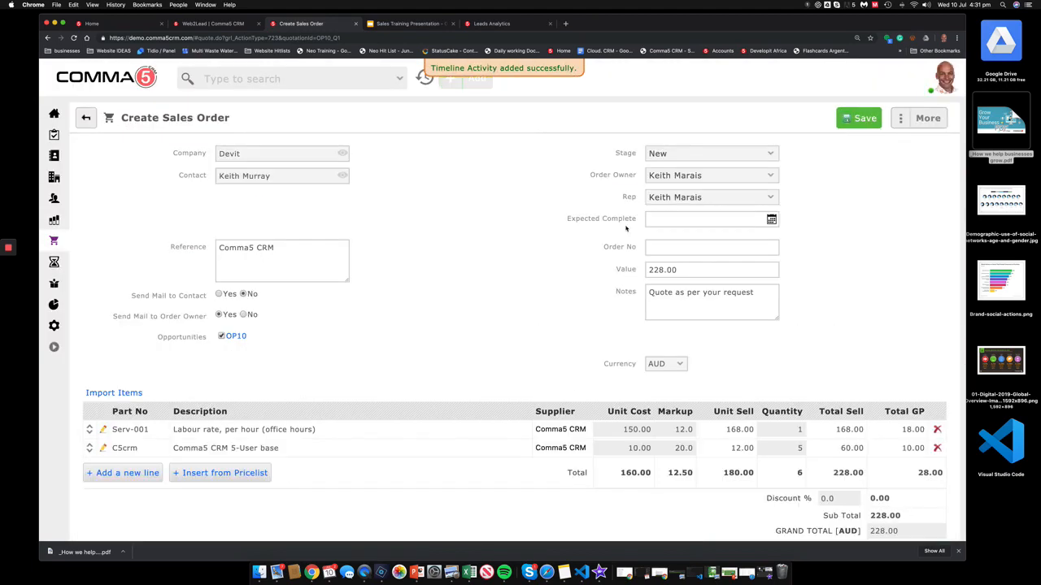
Step: Save sales order SO5 with expected completion 31/07/2019 and return to the Sales Rep Dashboard
scroll(431, 269, down, 2)
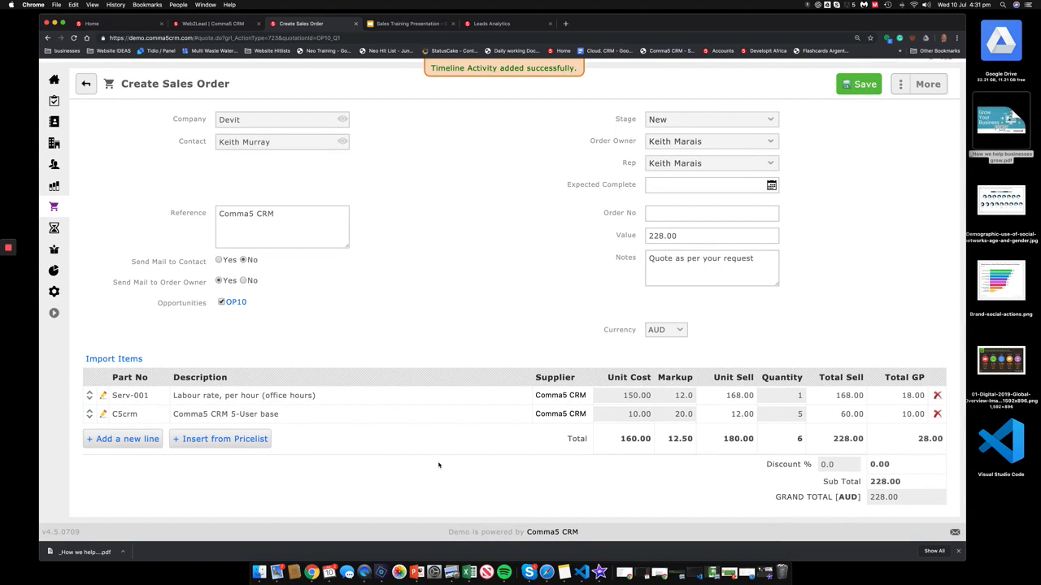
click(699, 183)
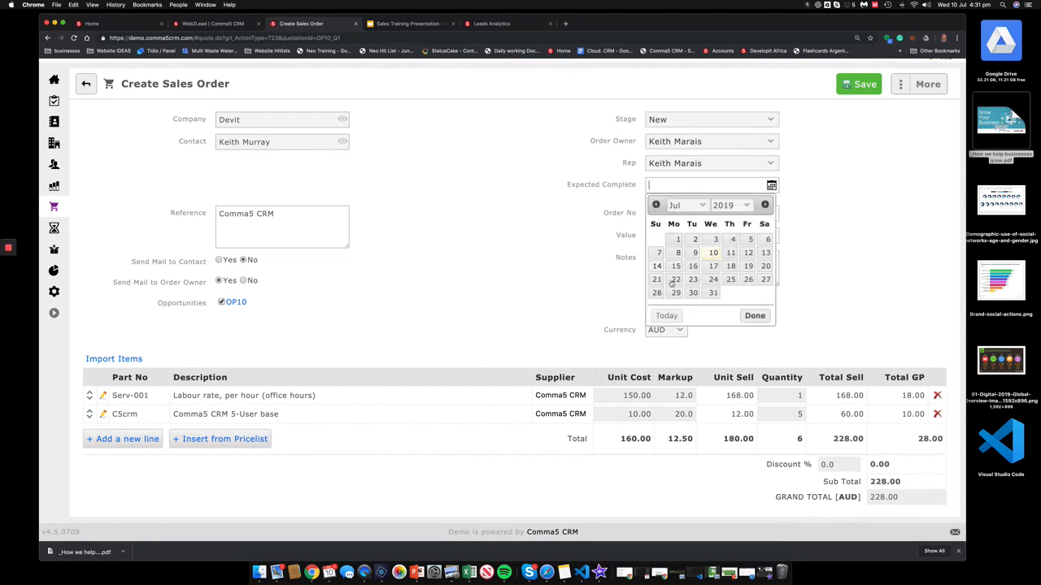
click(713, 294)
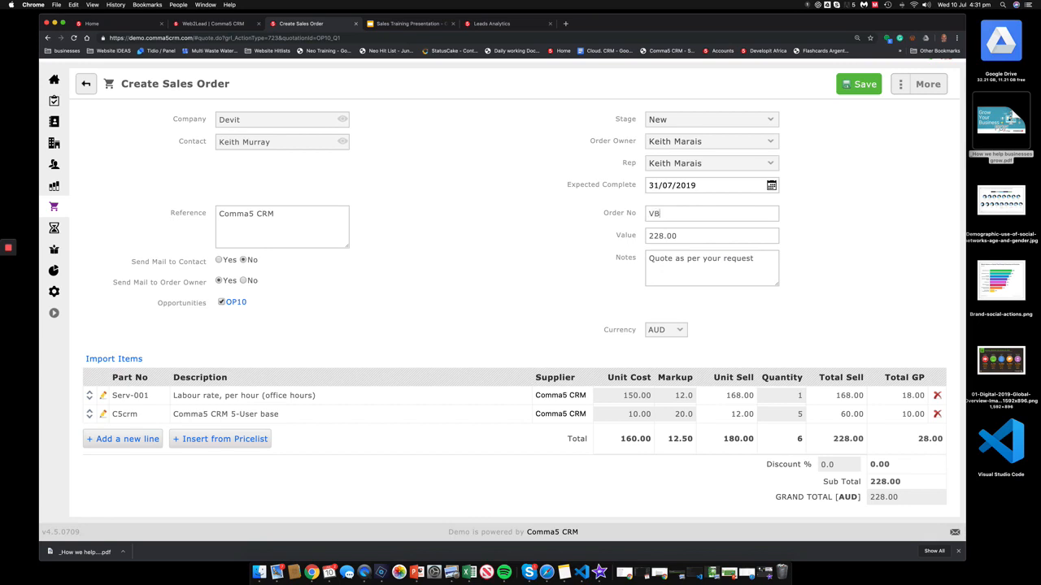
click(863, 85)
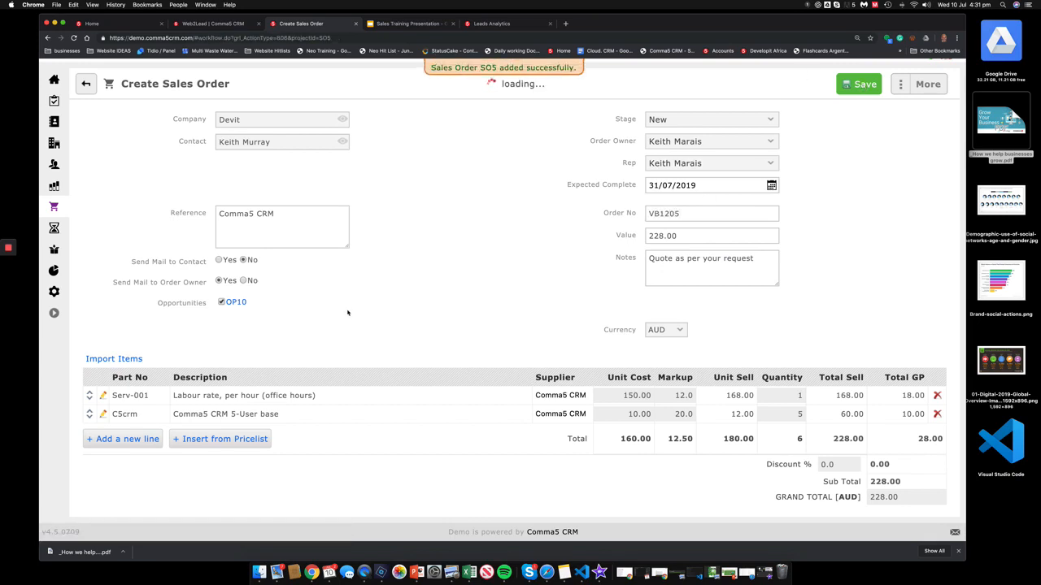
scroll(288, 232, up, 2)
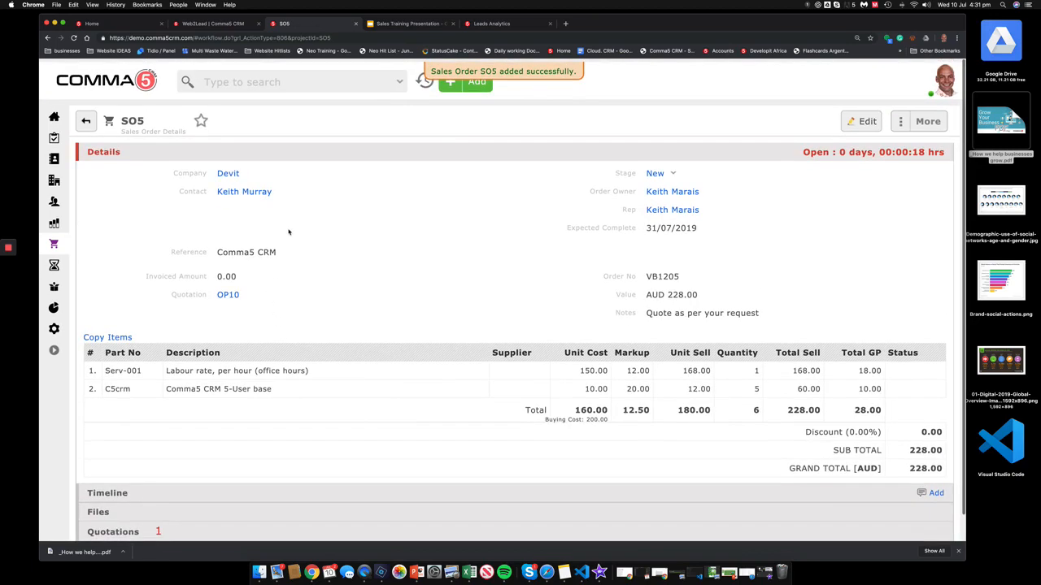
click(155, 85)
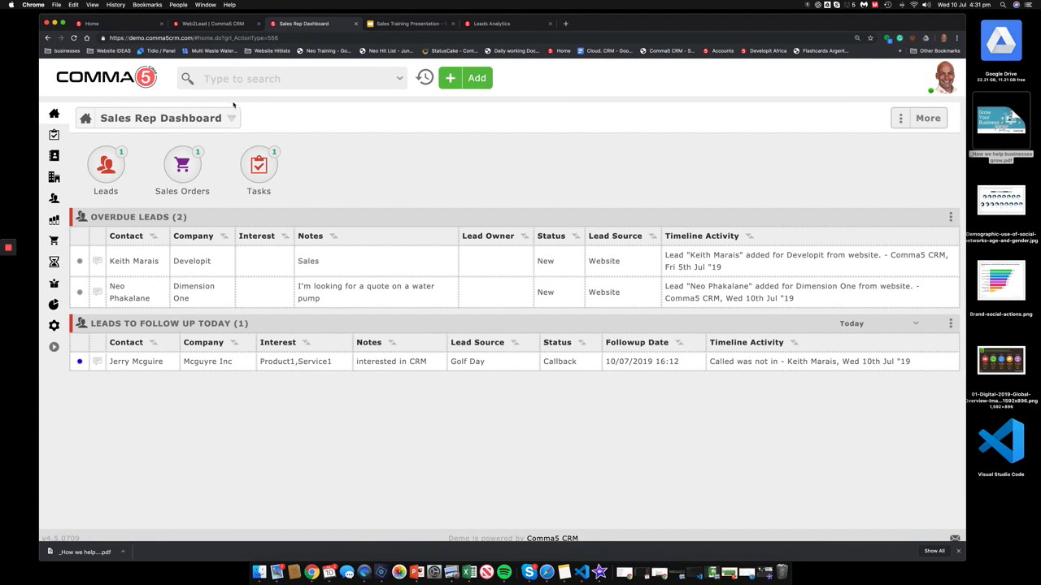
Step: Turn on the Opportunity app in System configuration, save, and go to the Opportunities list showing OP9
mouse_move(54, 222)
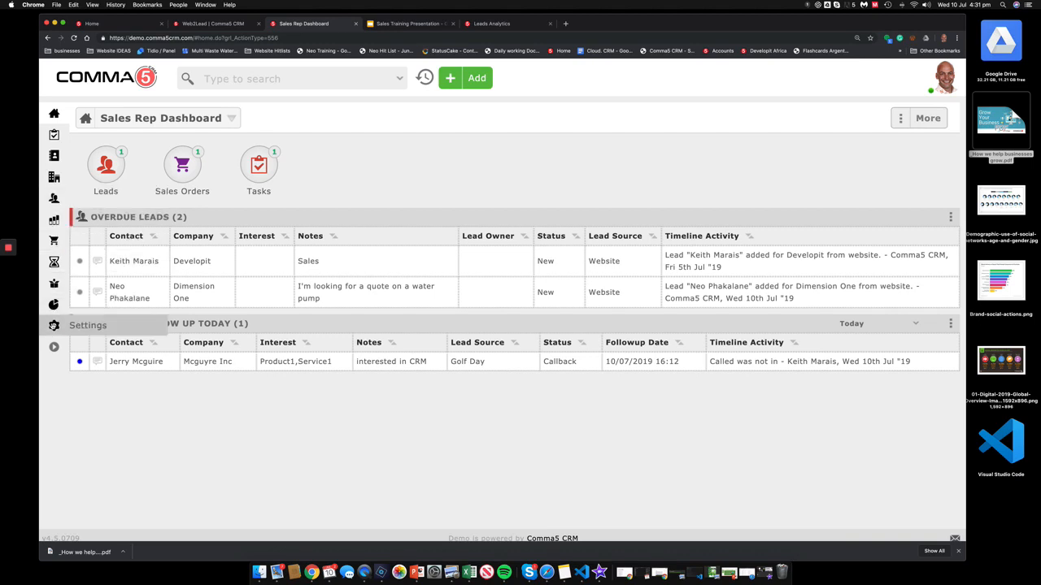
click(54, 325)
click(276, 308)
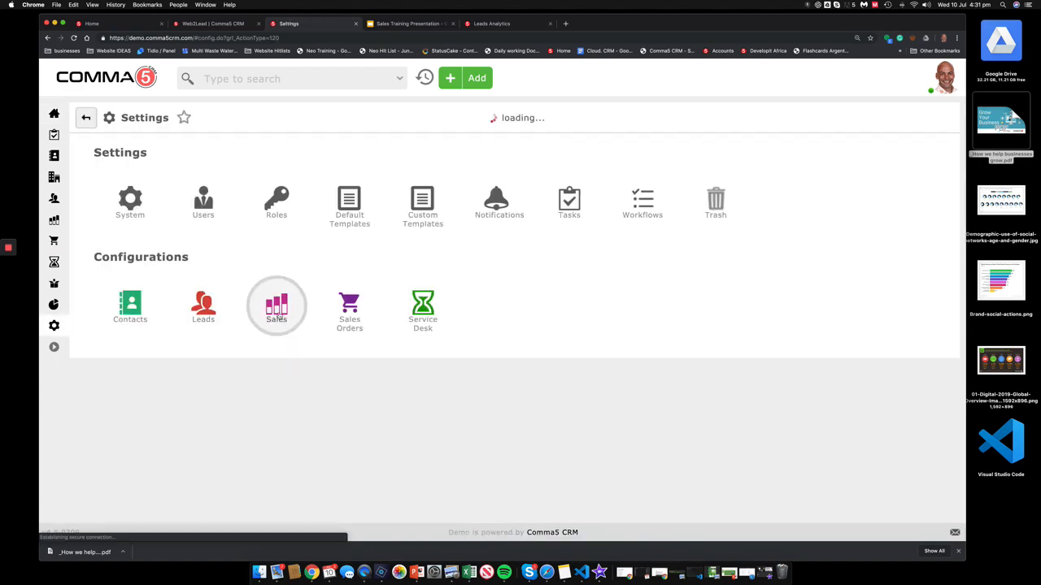
click(130, 195)
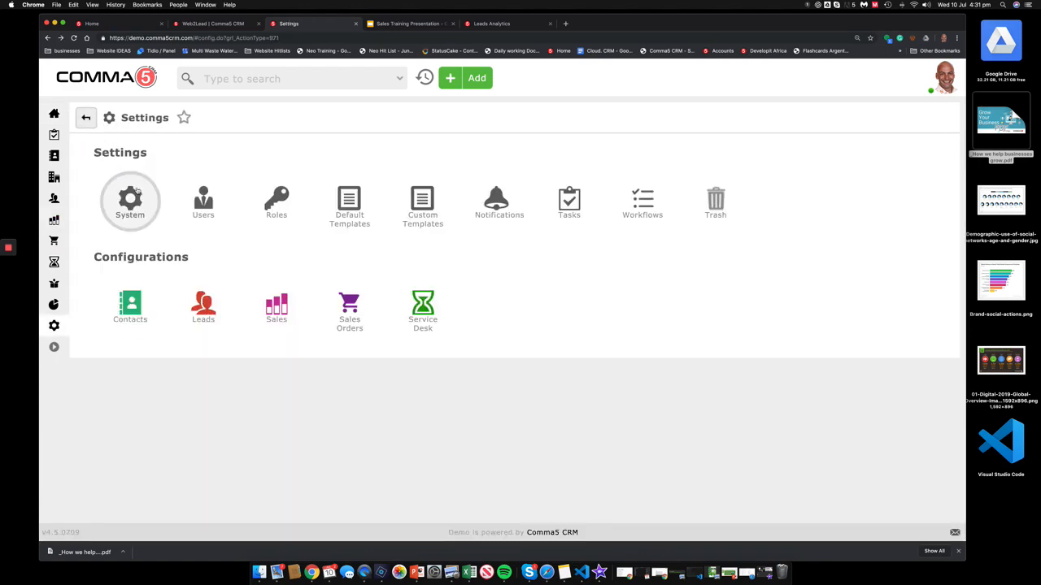
scroll(179, 323, down, 15)
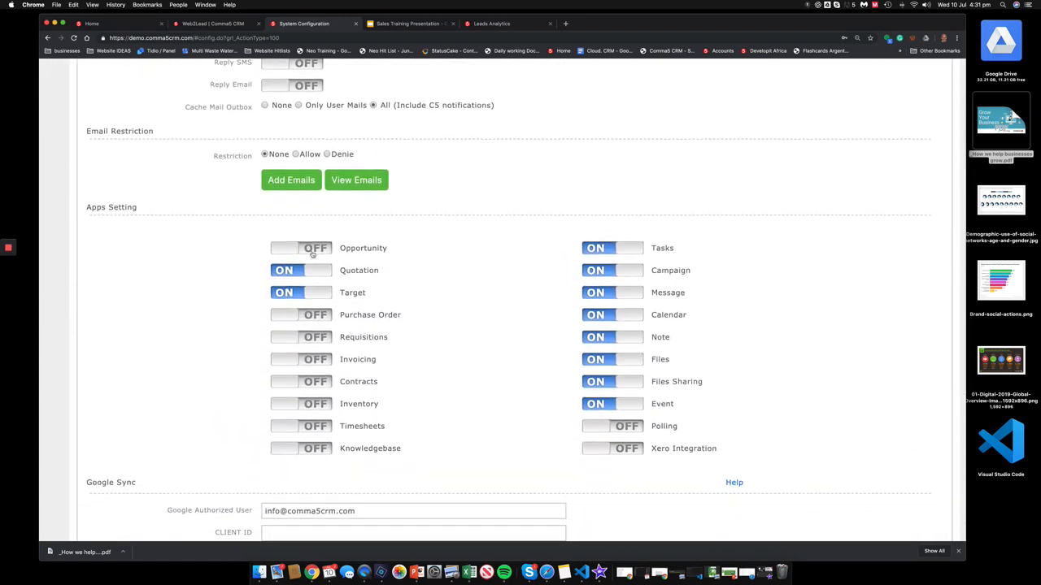
click(315, 250)
scroll(317, 244, up, 15)
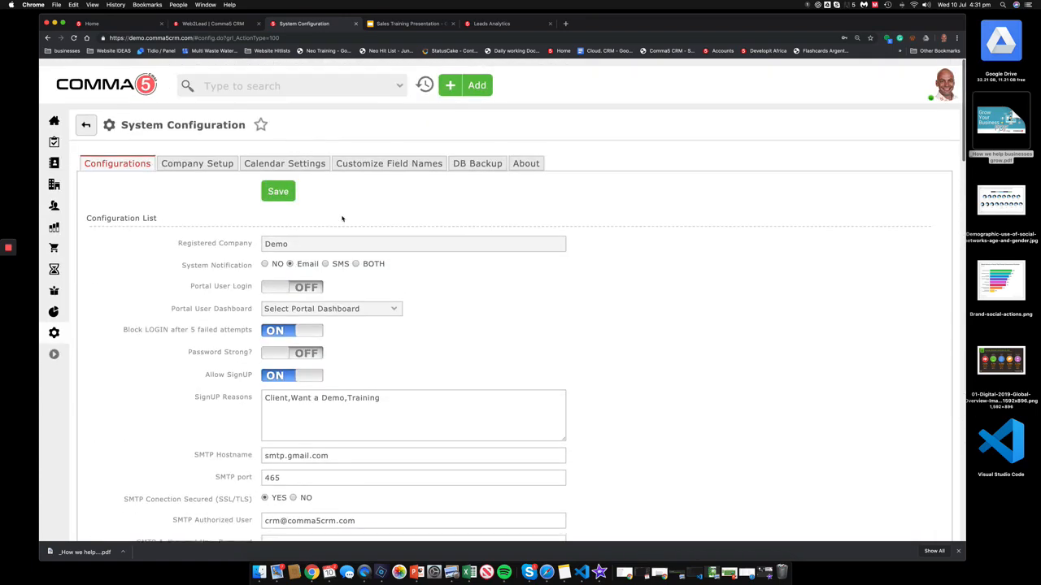
click(278, 191)
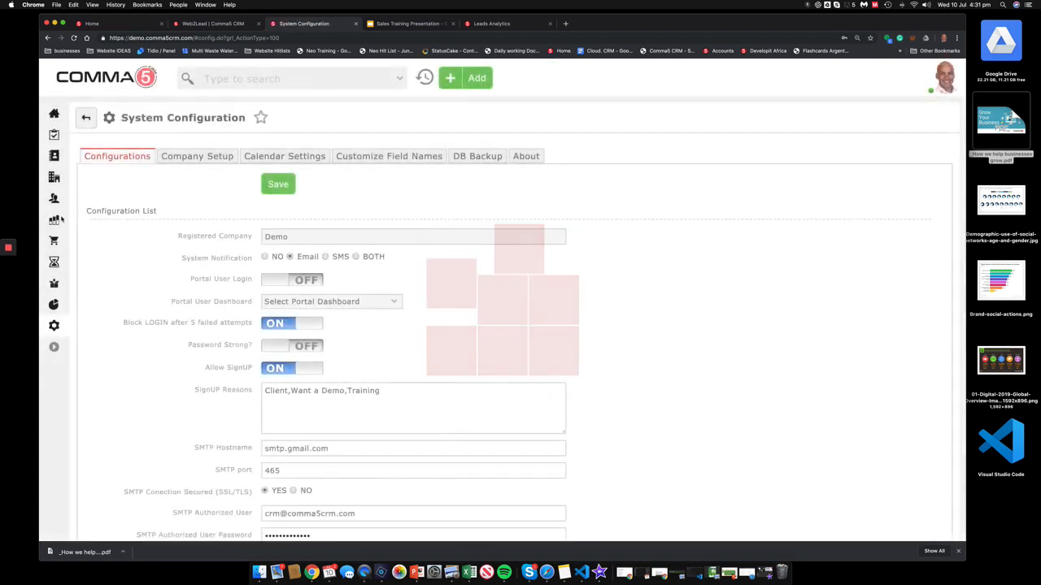
click(56, 223)
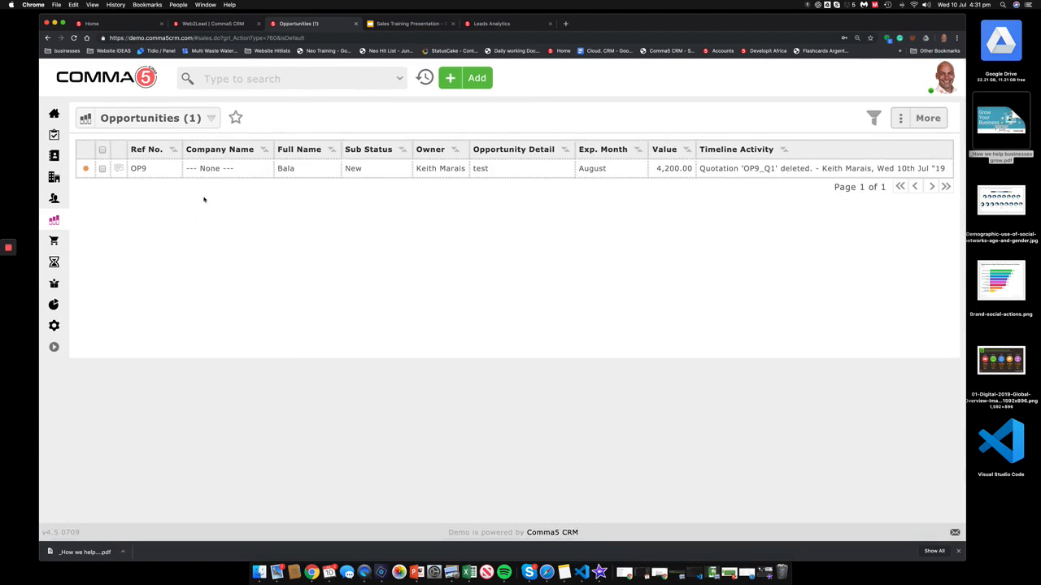
Step: From opportunity OP9, start a new quotation and set its reference to 'option 1'
click(144, 166)
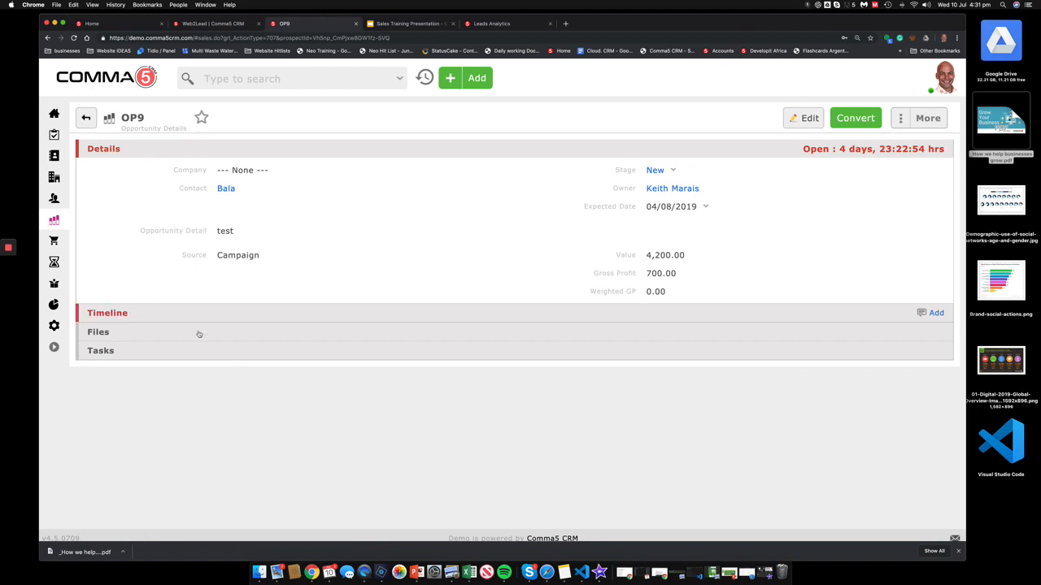
click(911, 118)
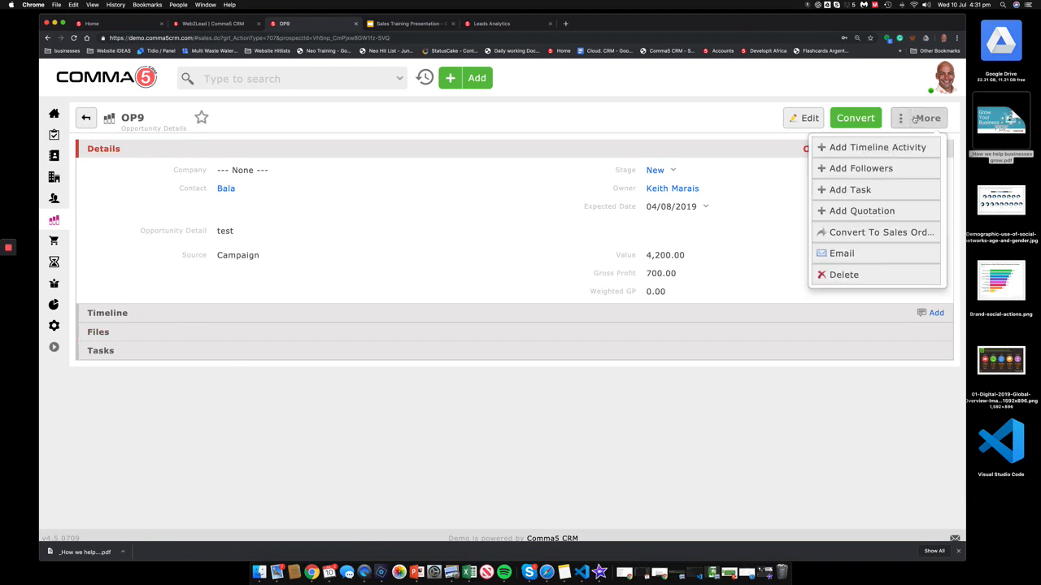
click(848, 213)
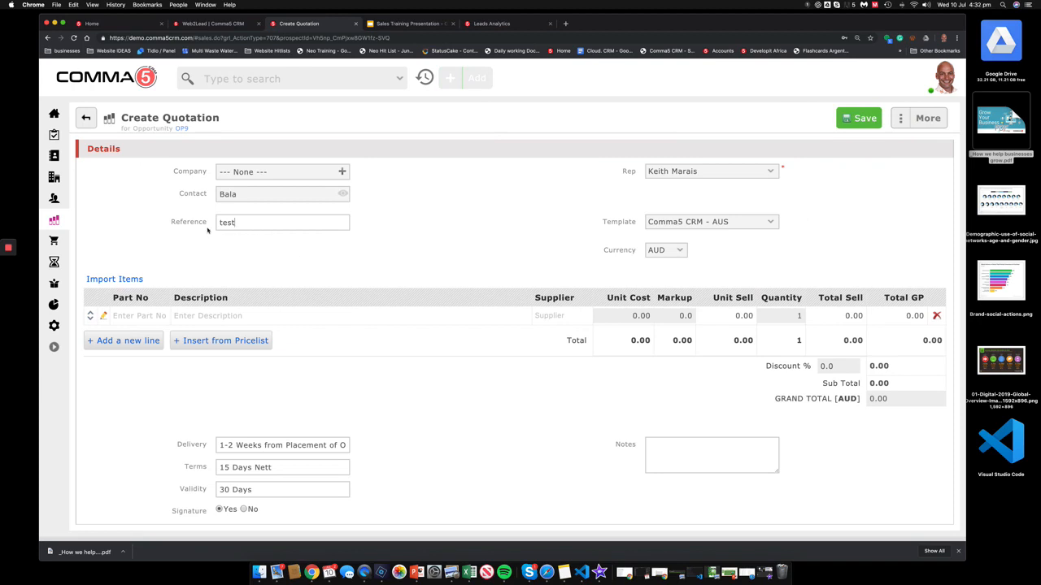
drag(303, 222, 163, 222)
text(option 1)
Step: Add the Alm-001 alarm system from the price list, save the quotation, and return to OP9
click(220, 340)
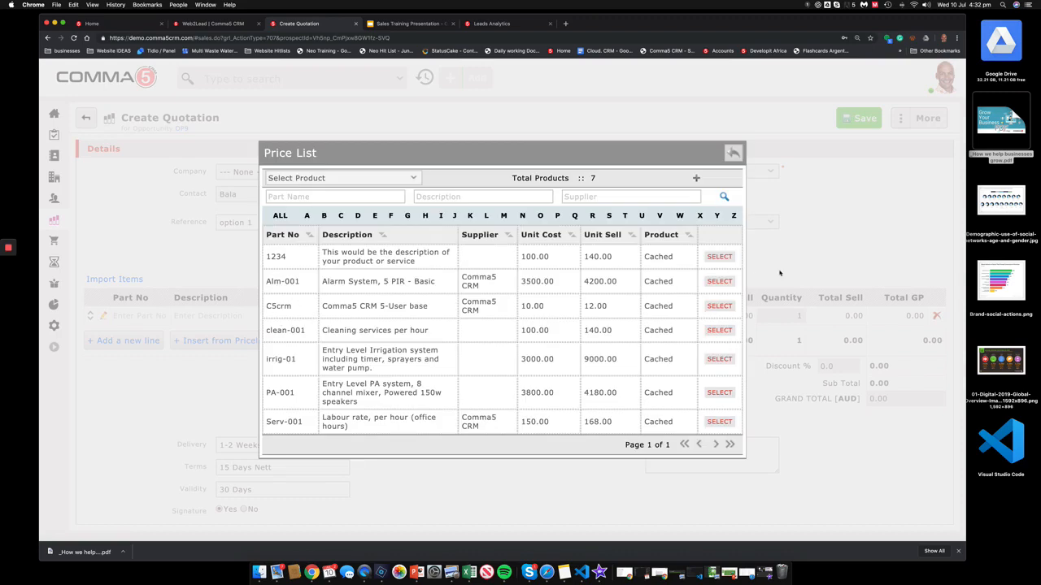
click(719, 281)
click(870, 119)
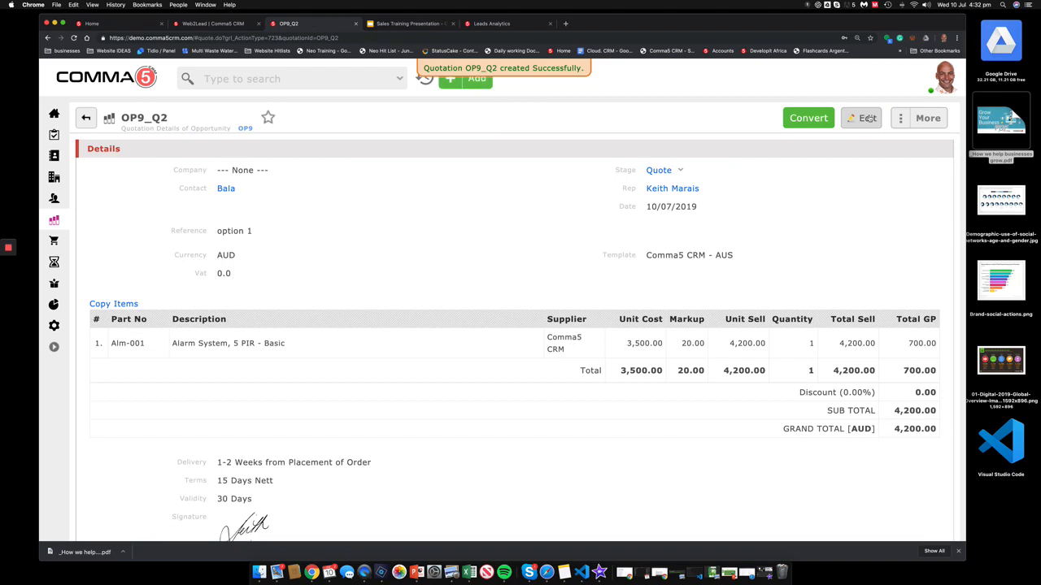
click(245, 128)
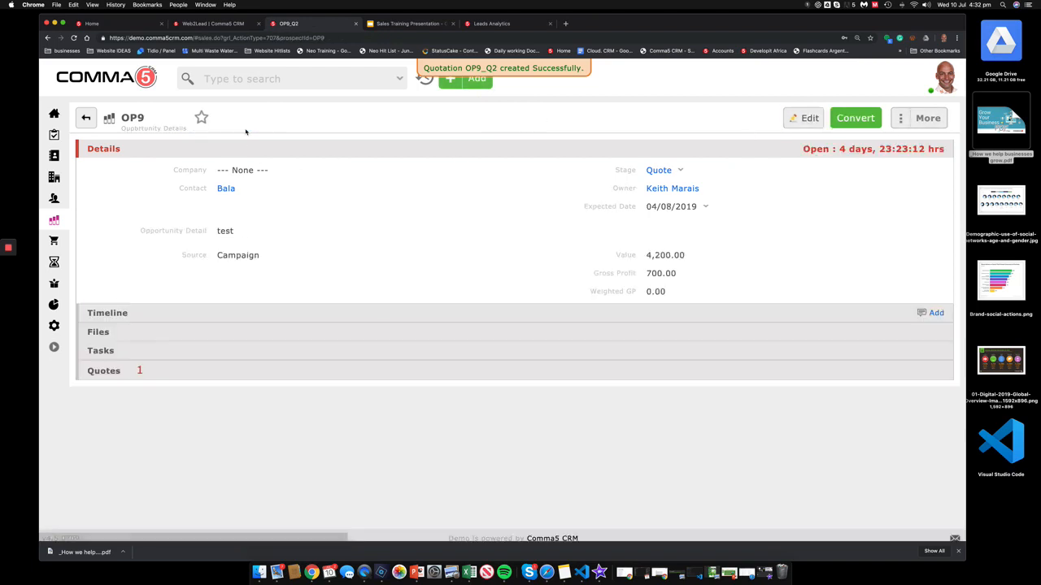
Step: Start another quotation for OP9 and replace its reference with 'Optino 2'
click(916, 121)
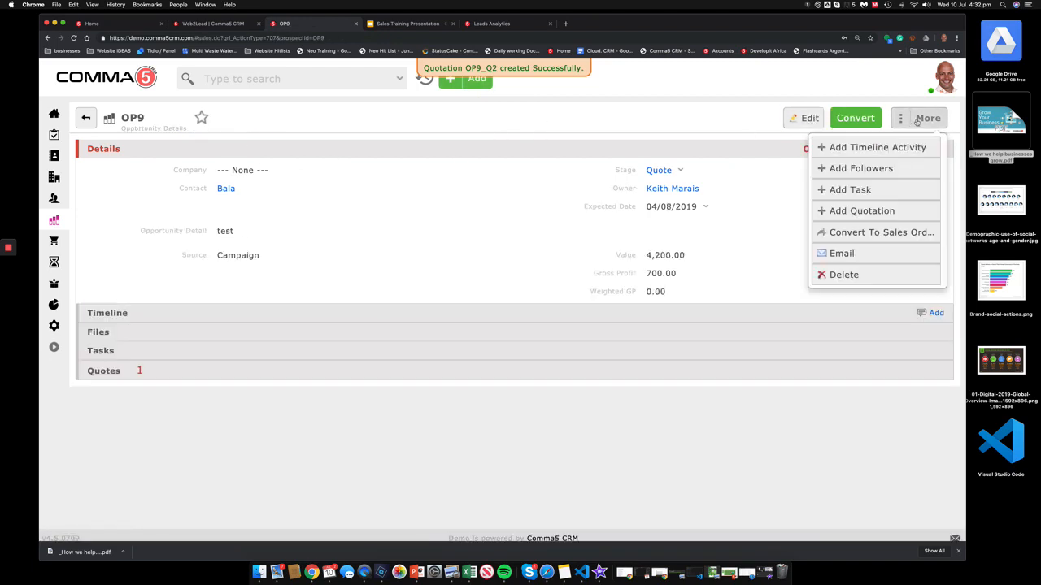
click(886, 214)
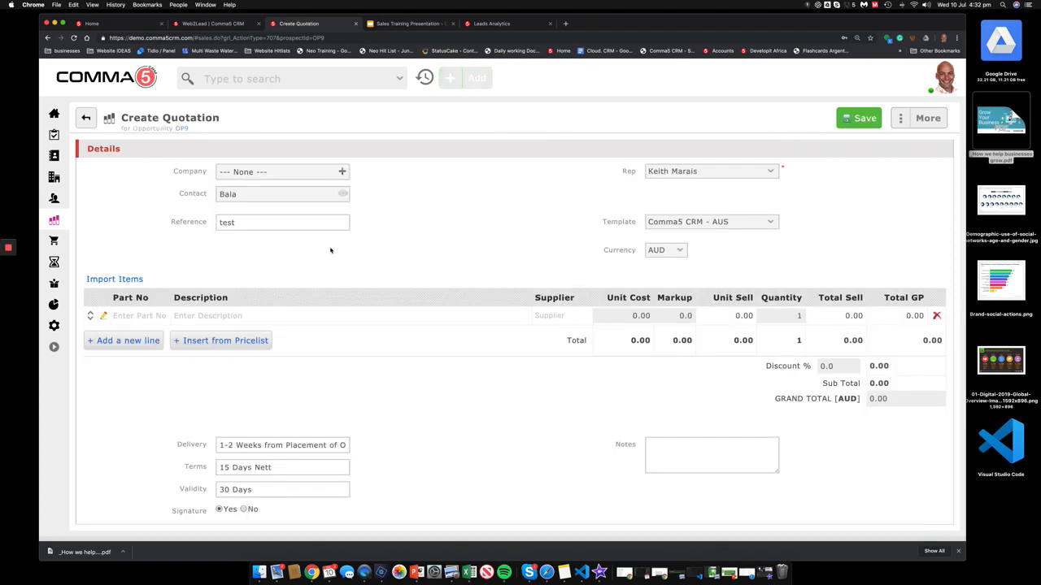
drag(270, 221, 163, 224)
text(Ip)
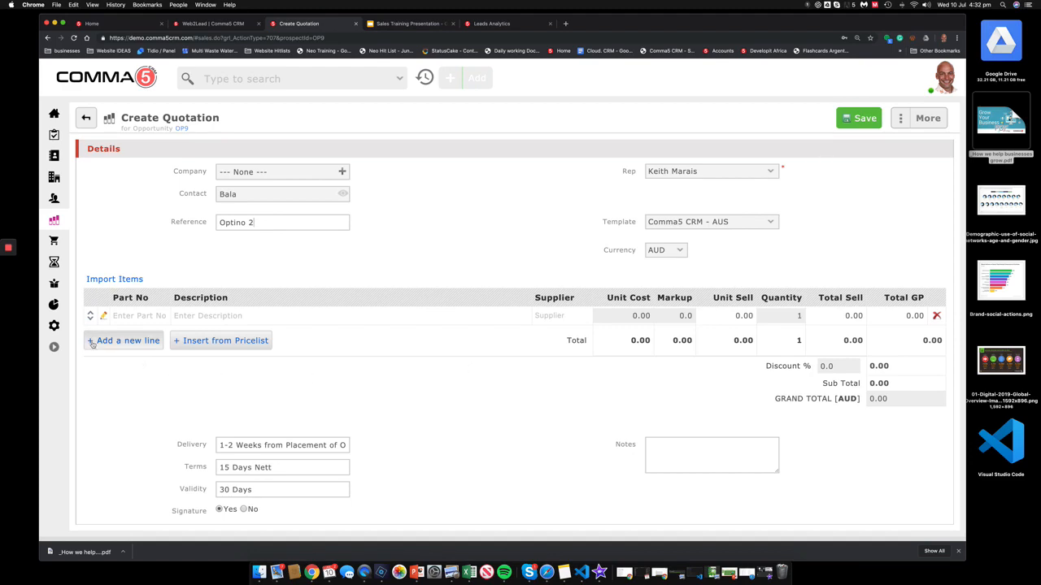
Step: Load items 1234, clean-001 and C5crm from the price list, save, and return to opportunities
click(203, 342)
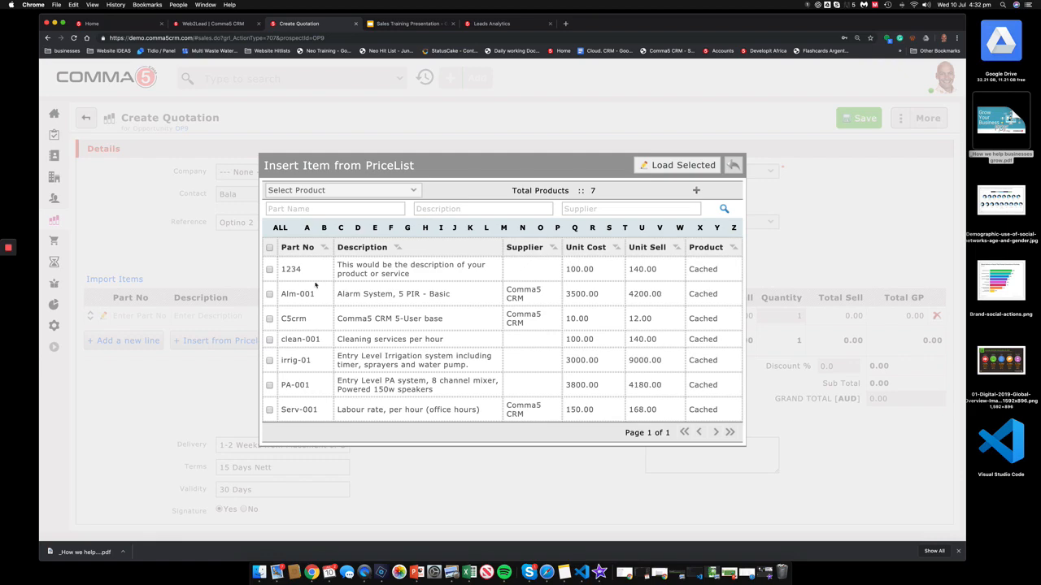
click(270, 270)
click(270, 319)
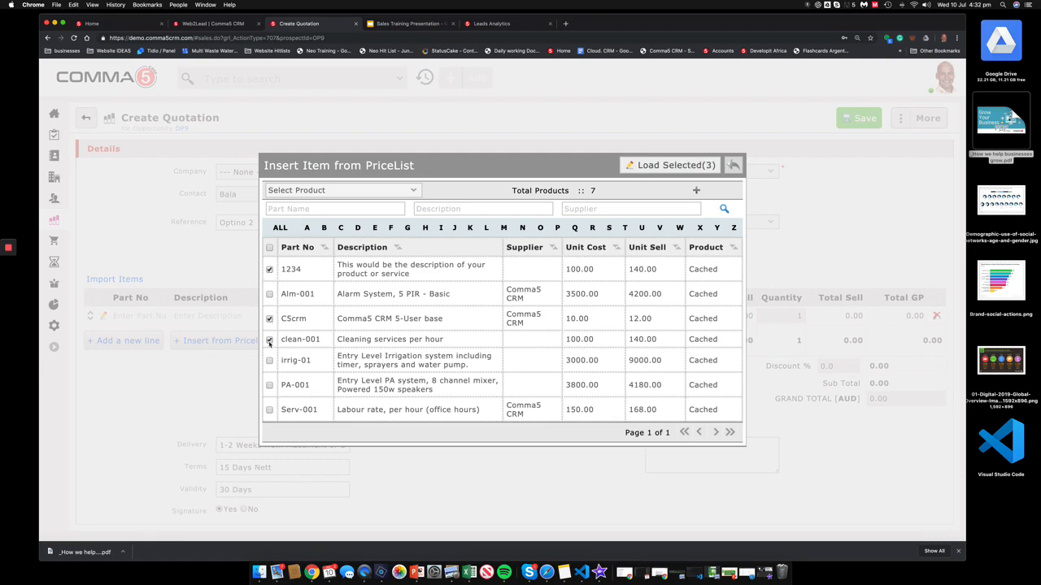
click(657, 165)
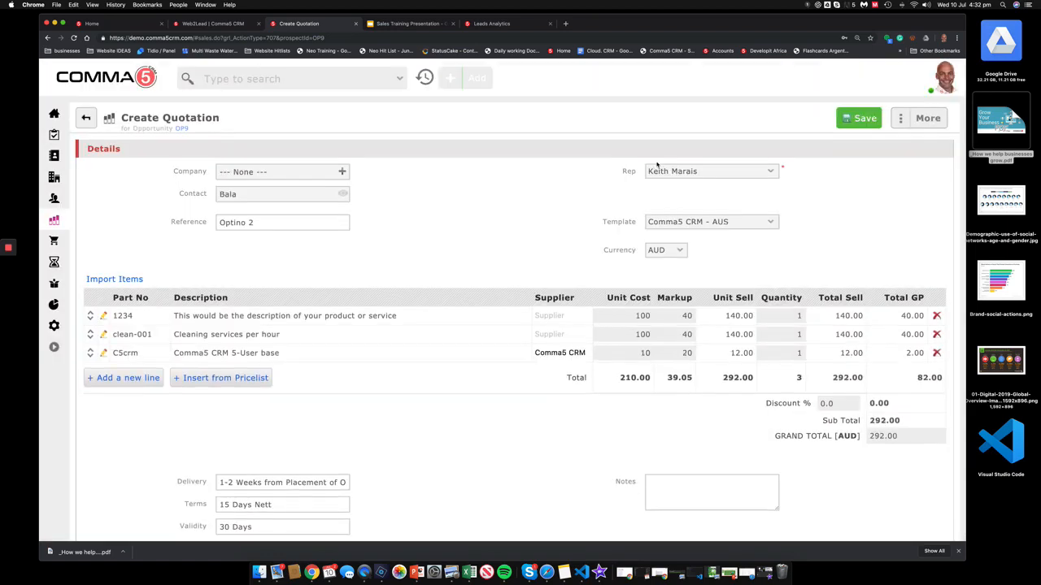
click(850, 117)
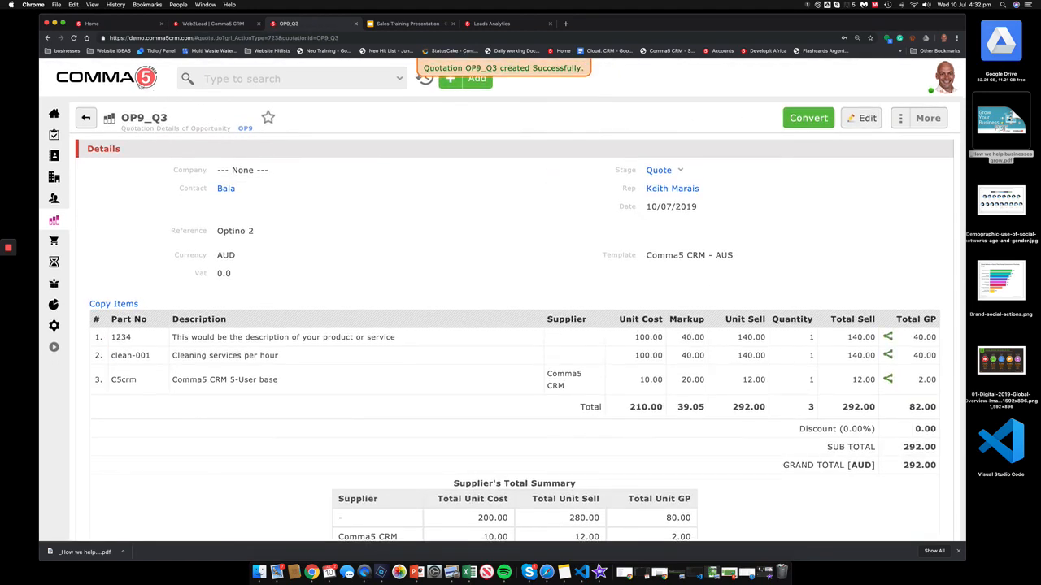
click(89, 226)
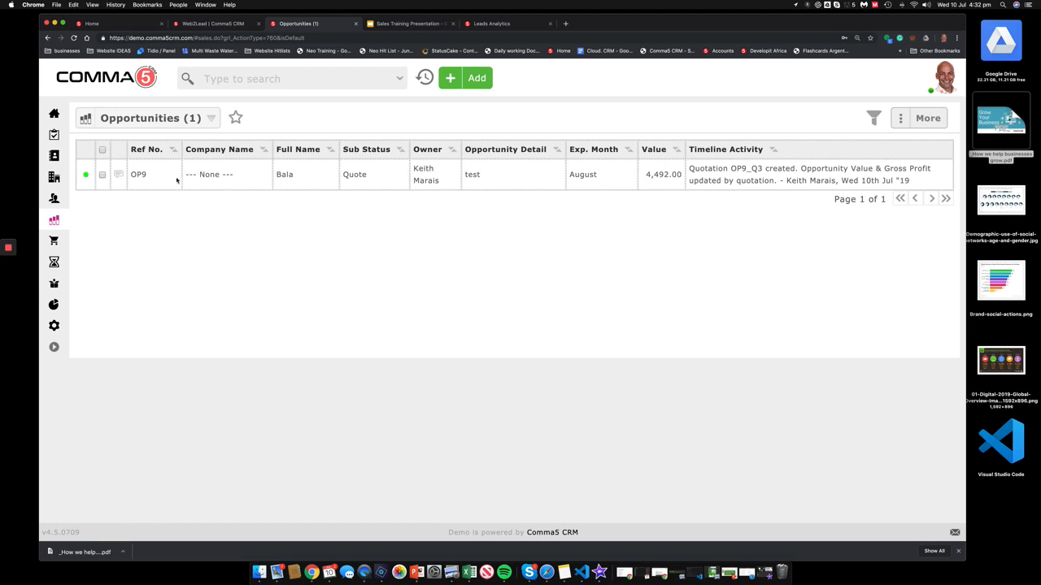
Step: Check that OP9 lists quotes OP9_Q3 and OP9_Q2, then open System Configuration
click(176, 179)
click(152, 371)
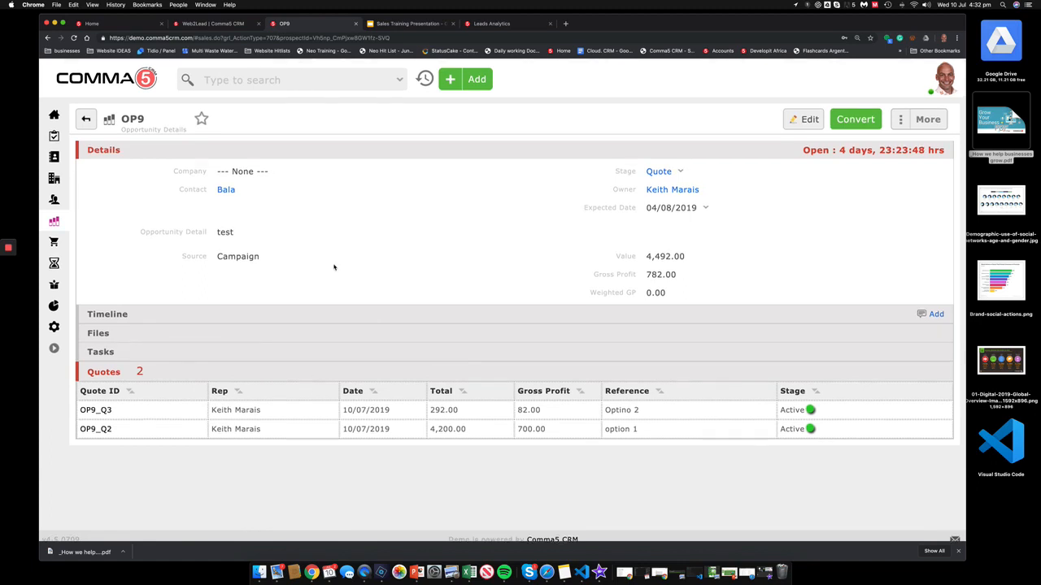
click(54, 325)
click(112, 203)
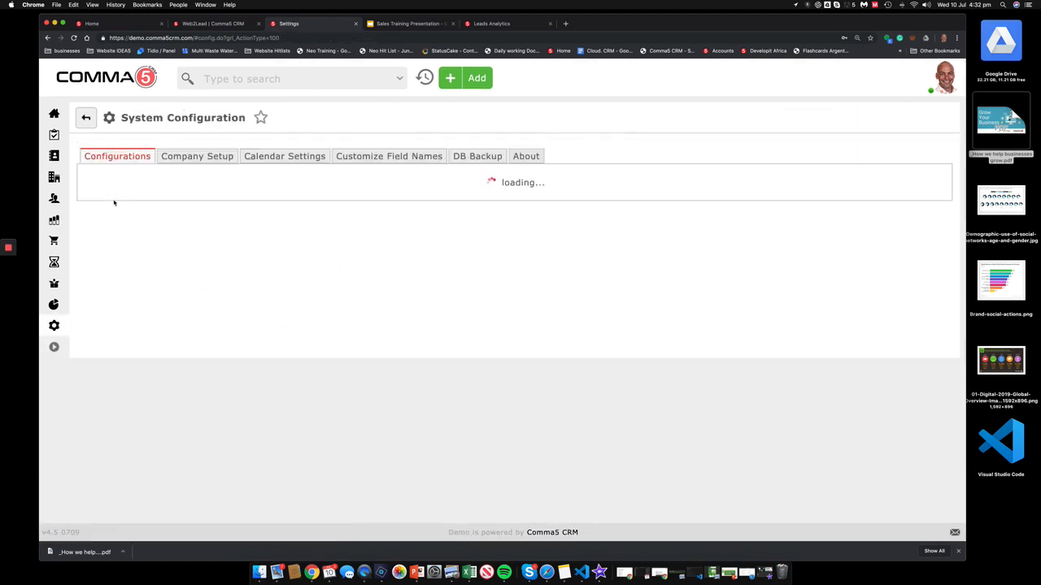
Step: Switch the Opportunity app off under Apps Setting and save the system configuration
scroll(200, 353, down, 6)
scroll(200, 353, down, 10)
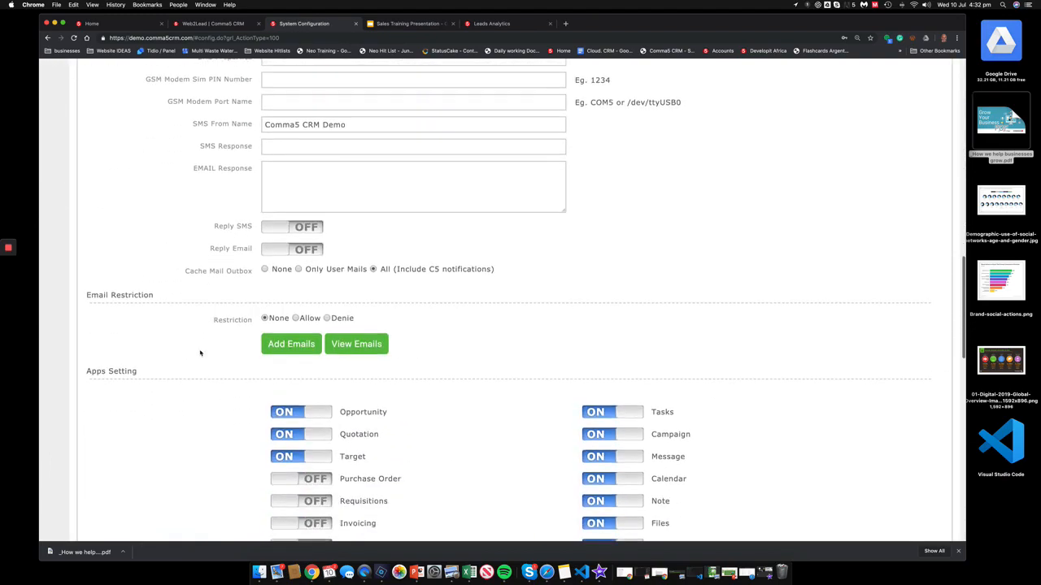
scroll(200, 352, up, 3)
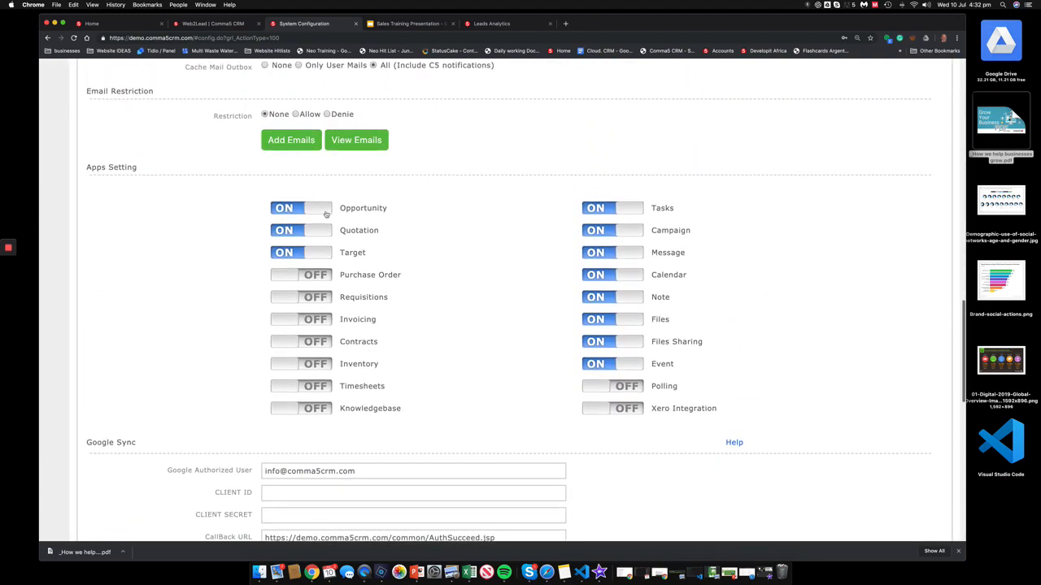
click(326, 214)
scroll(326, 214, up, 13)
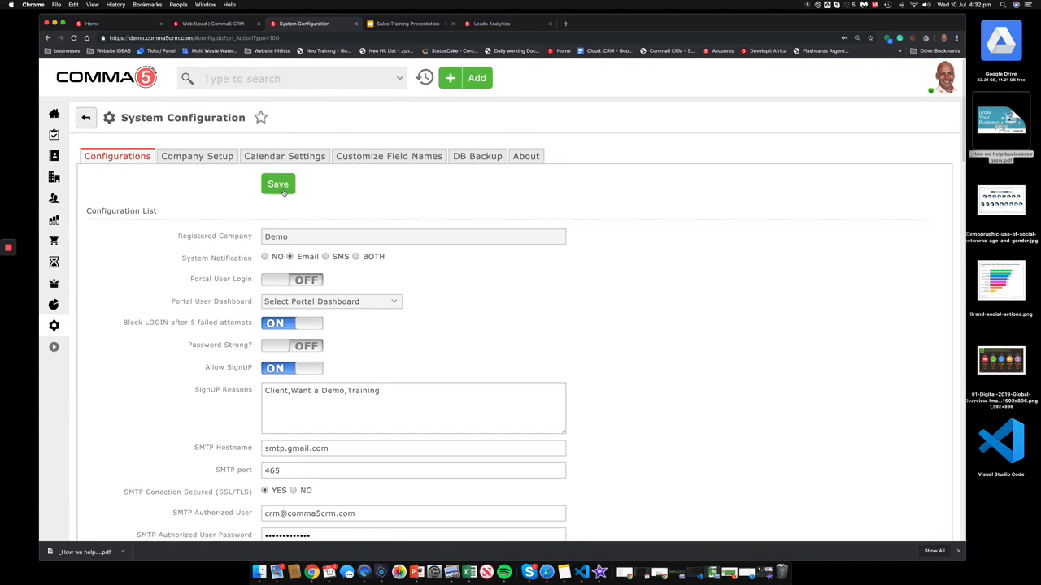
click(283, 191)
Step: Qualify the Toolco lead with comment 'going ahead' and save quotation OP11_Q1 referenced 'Radio Link'
click(54, 197)
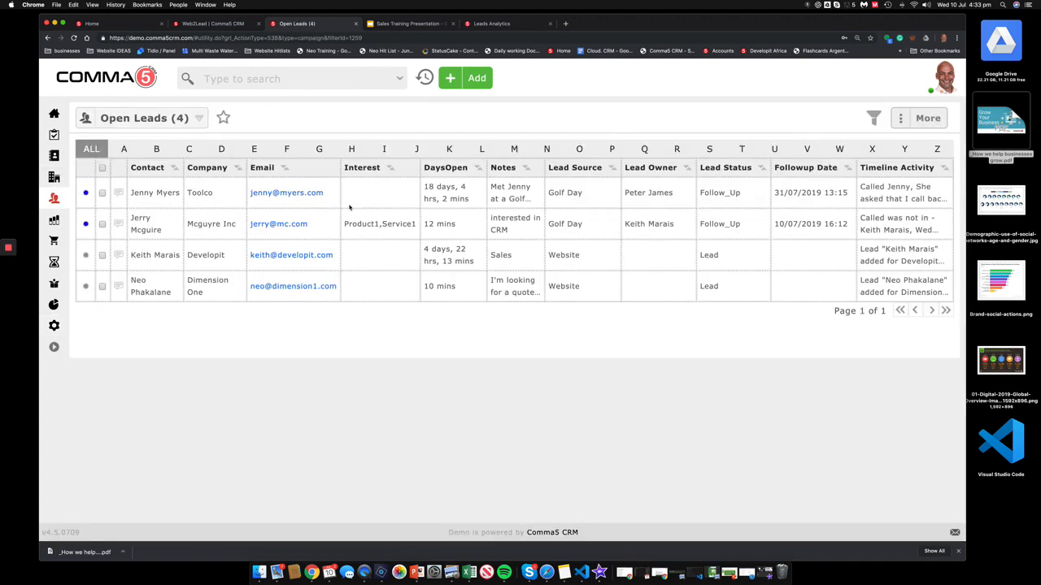
click(150, 193)
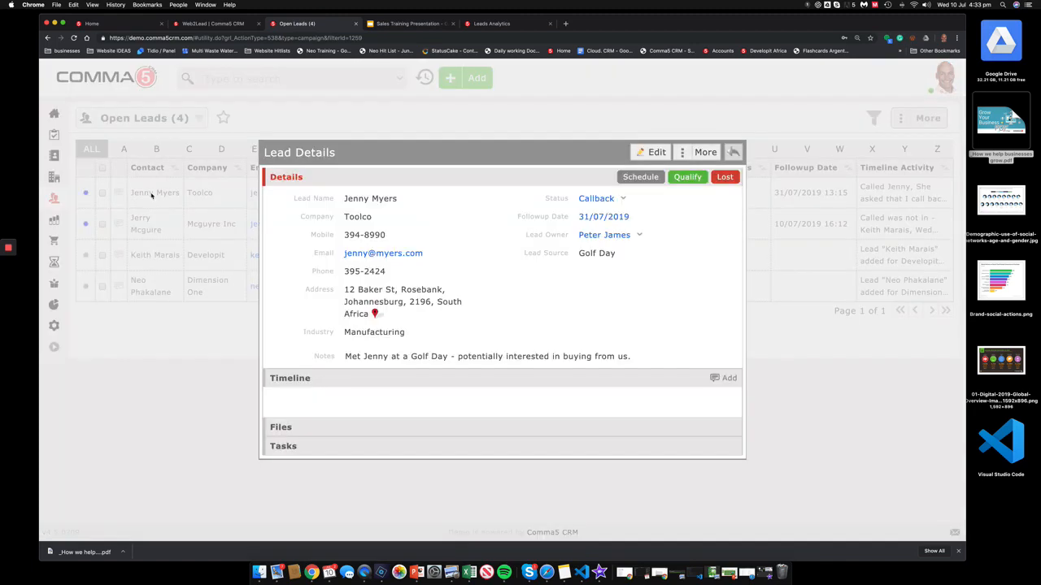
click(689, 178)
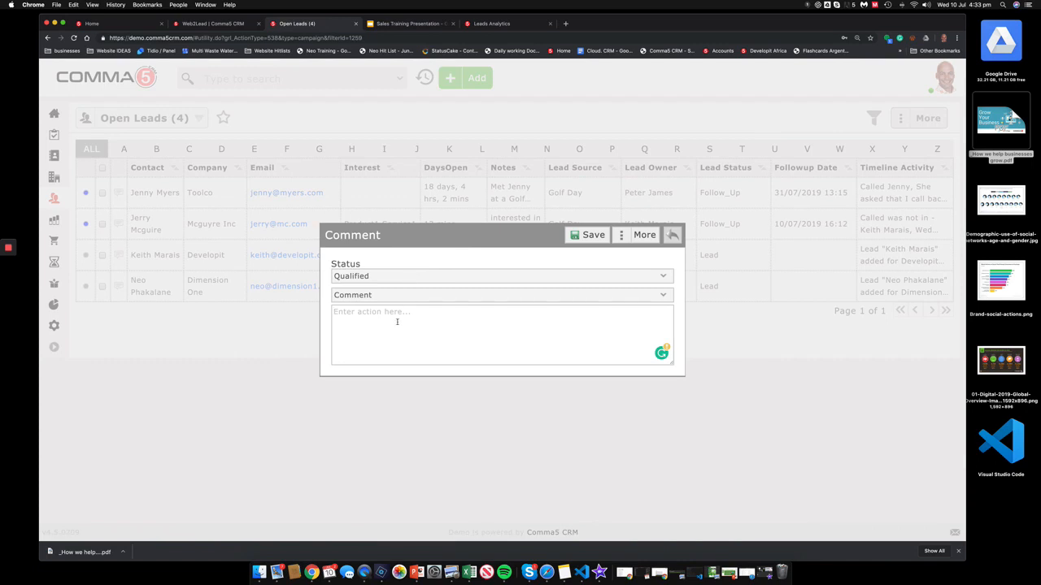
text(going ahead)
click(589, 235)
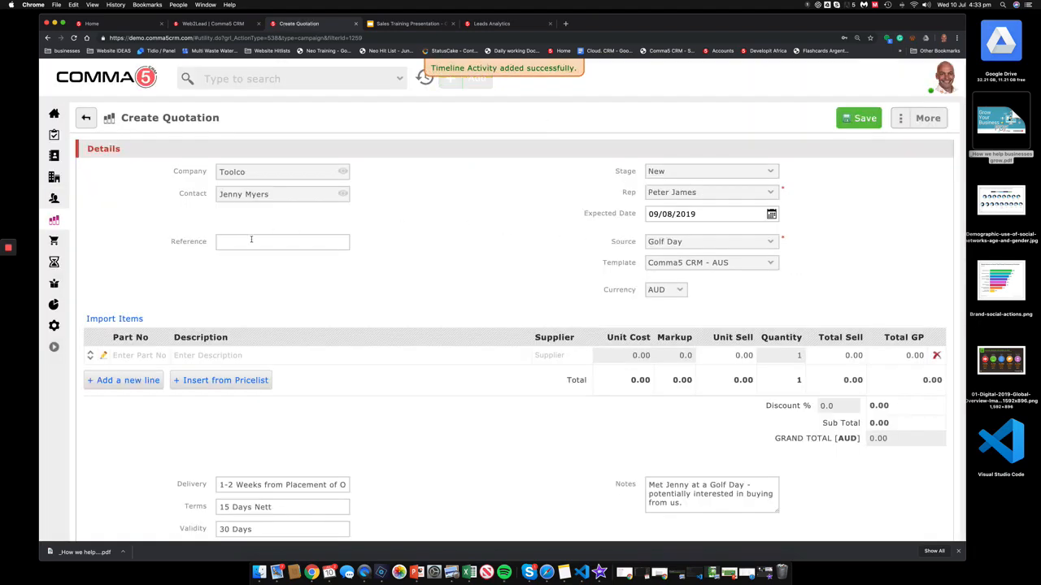
text(Radio Link)
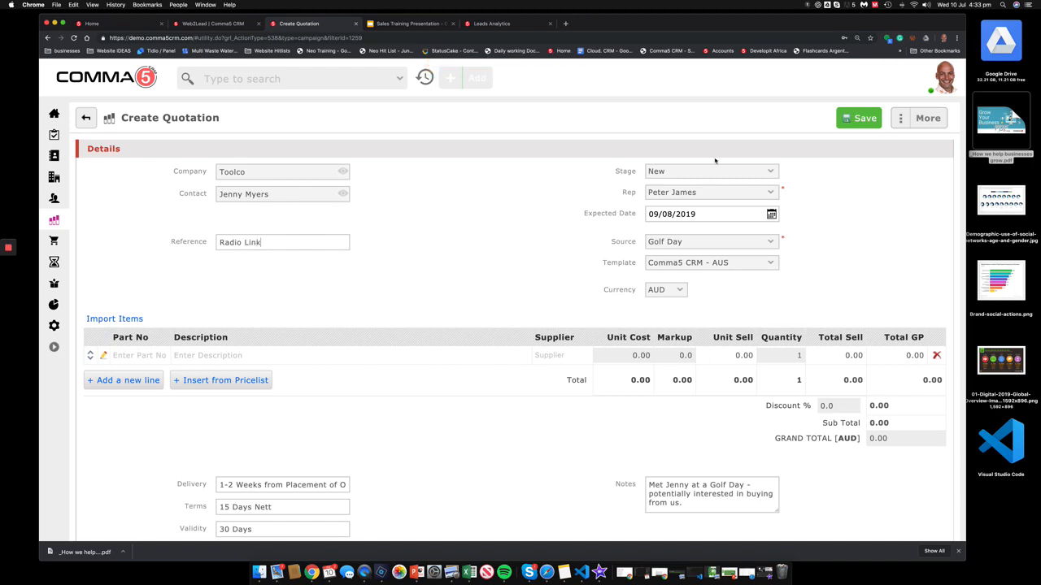
click(852, 121)
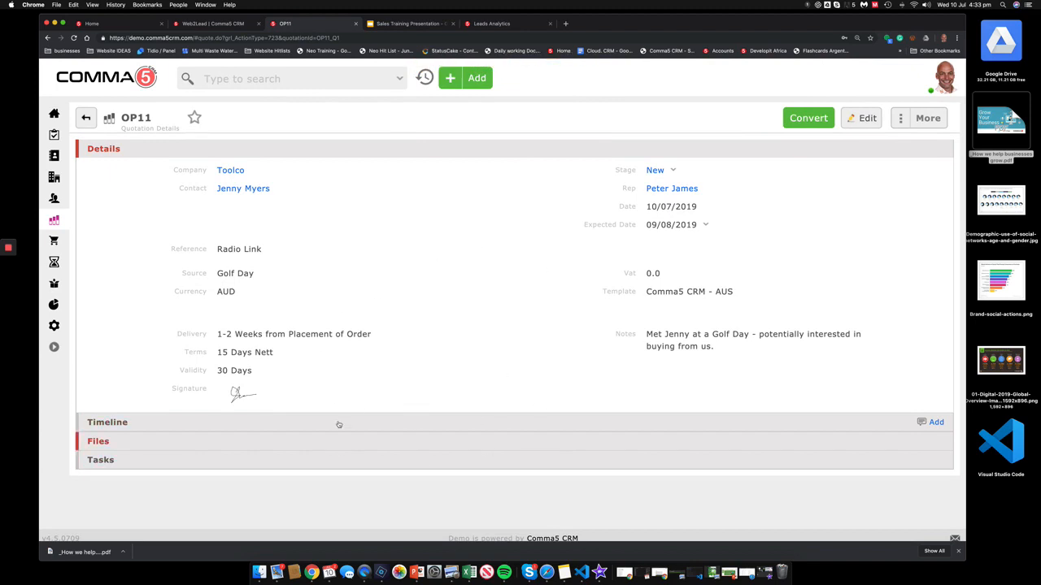
Step: Browse the open quotations and sales rep dashboard, then return to the three remaining open leads
click(65, 222)
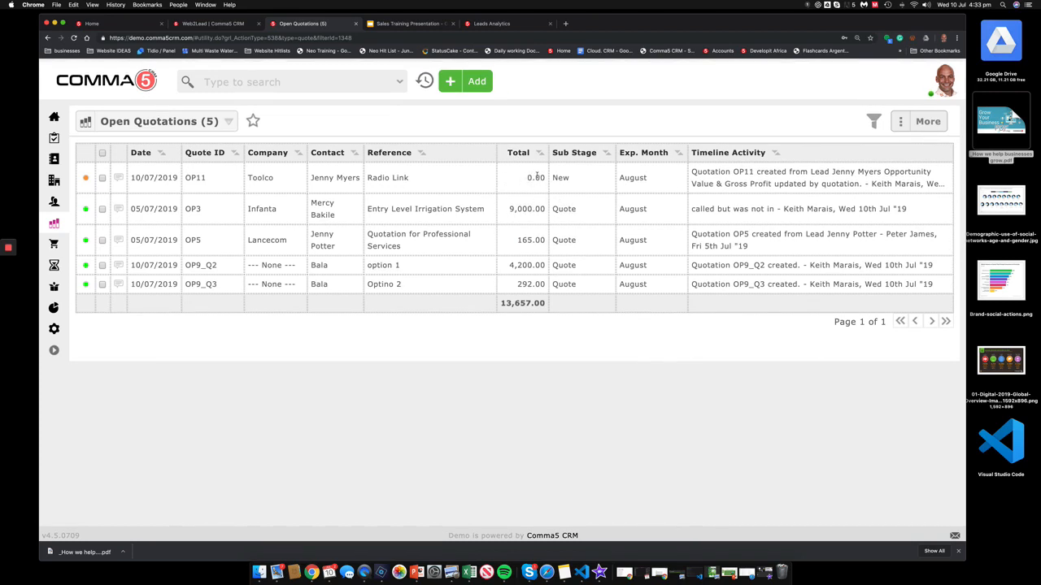
click(142, 82)
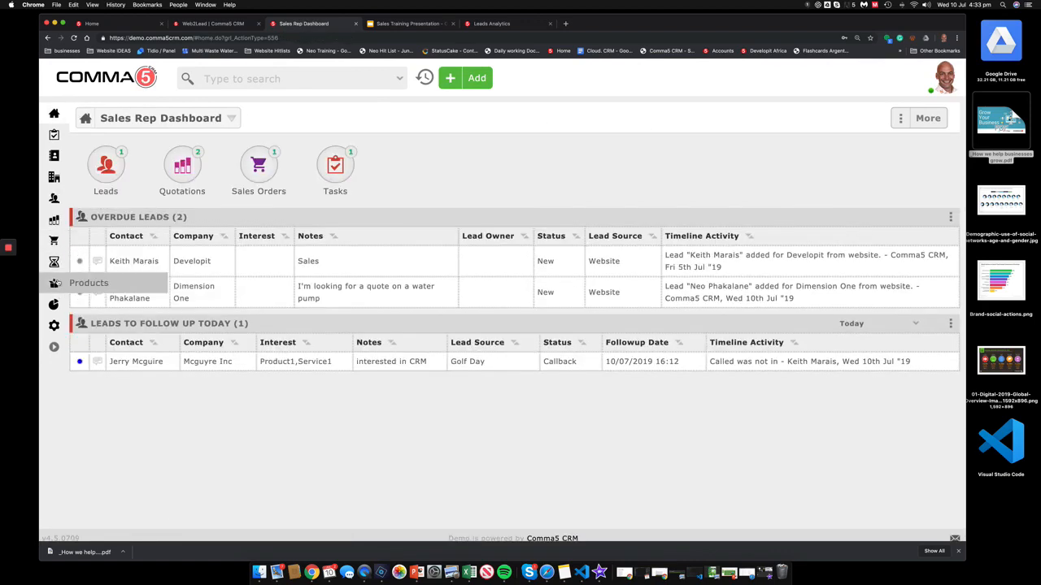
click(53, 197)
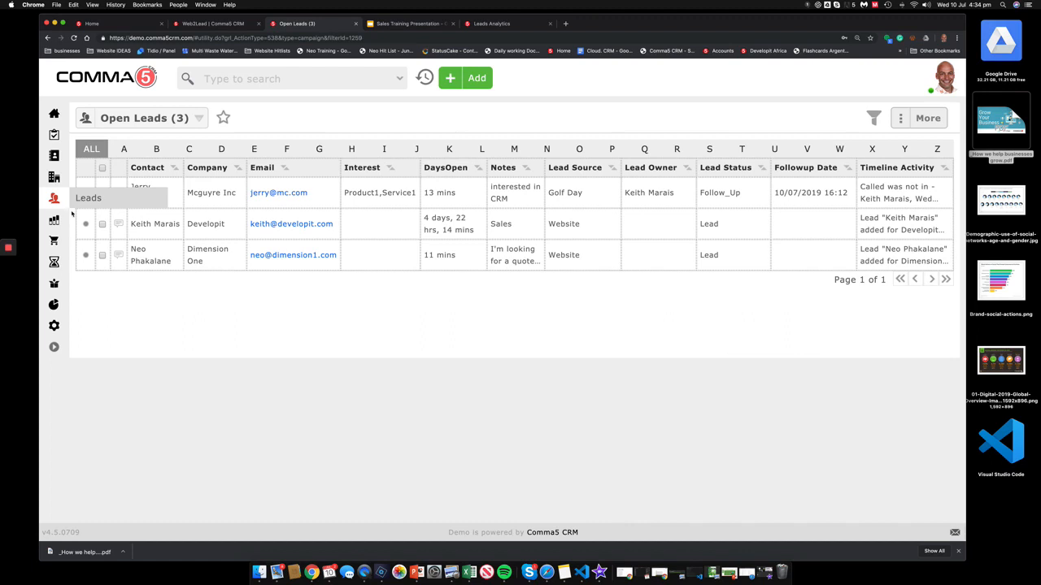
click(909, 123)
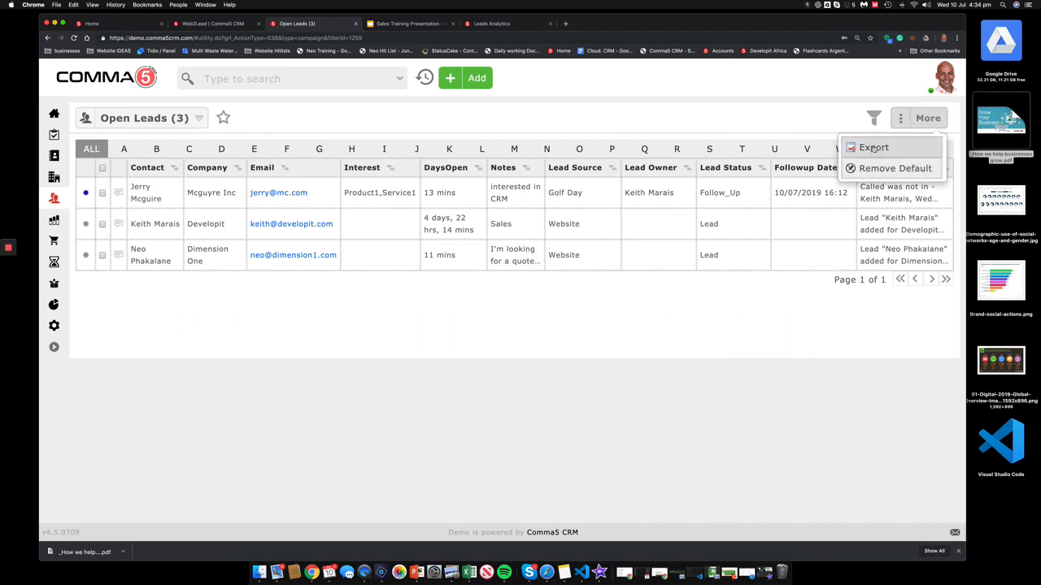
Step: Export the five open quotations to _Open_Quotations.xls on the Desktop and open the file
click(56, 215)
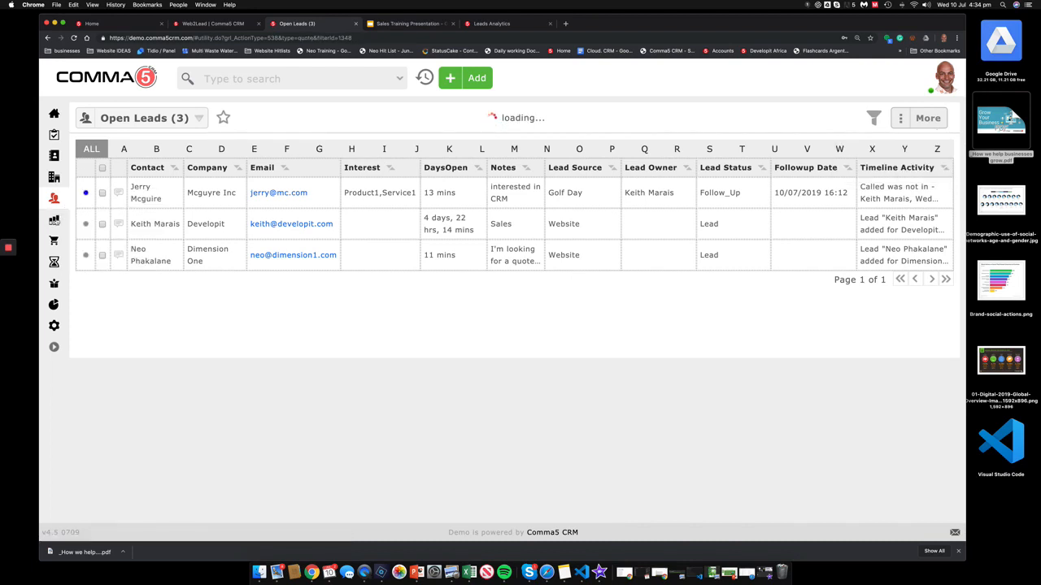
click(901, 119)
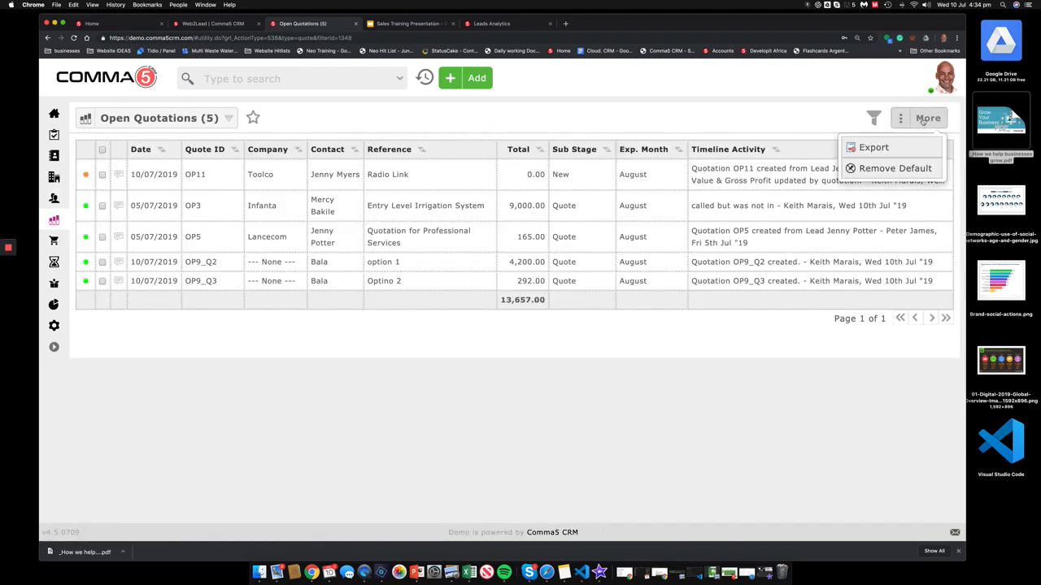
click(872, 145)
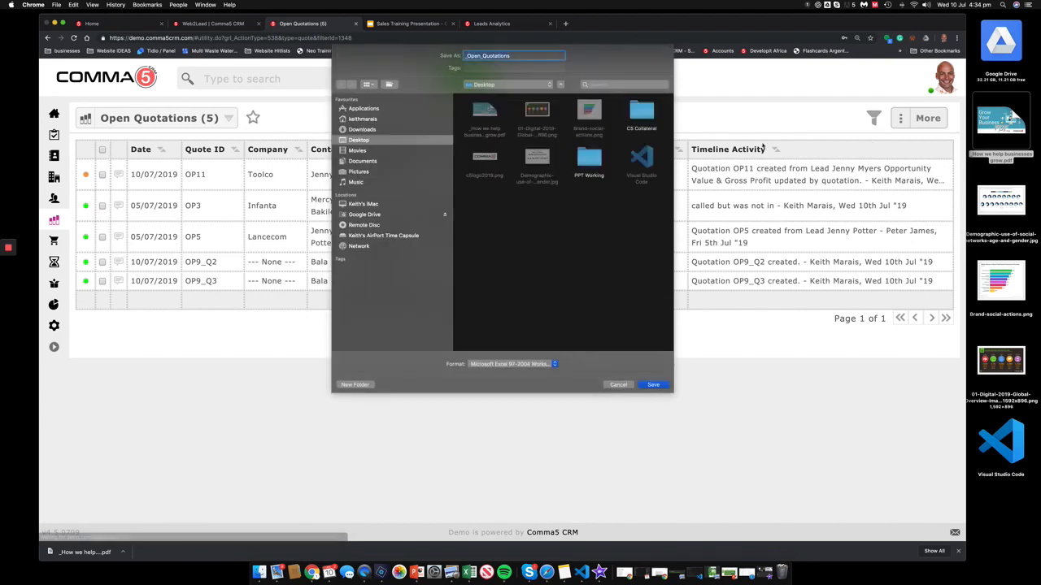
click(653, 385)
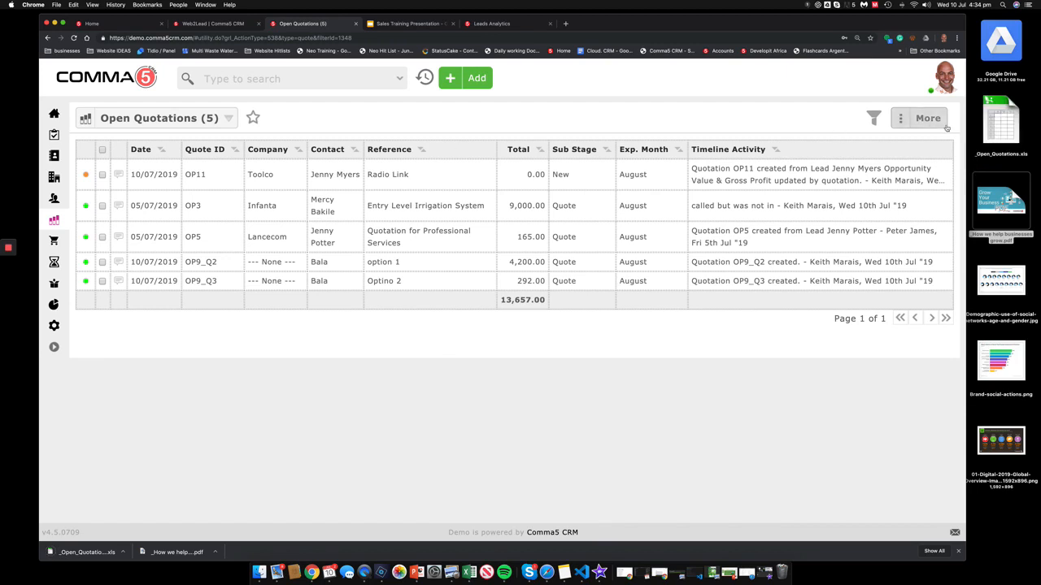
double_click(1000, 121)
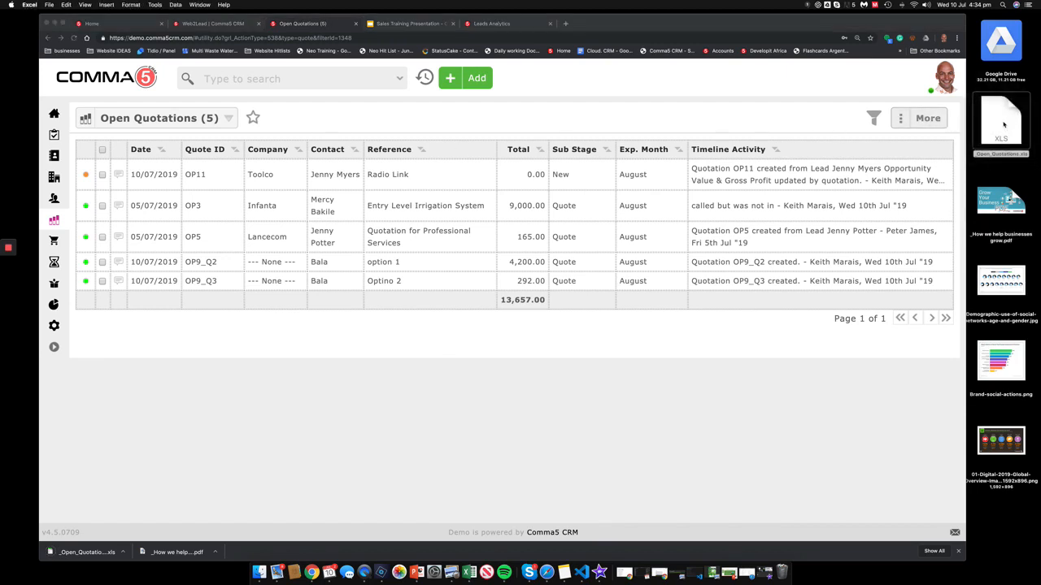
Step: Open the exported workbook, widen the Timeline Activity column, then close it without saving
click(544, 188)
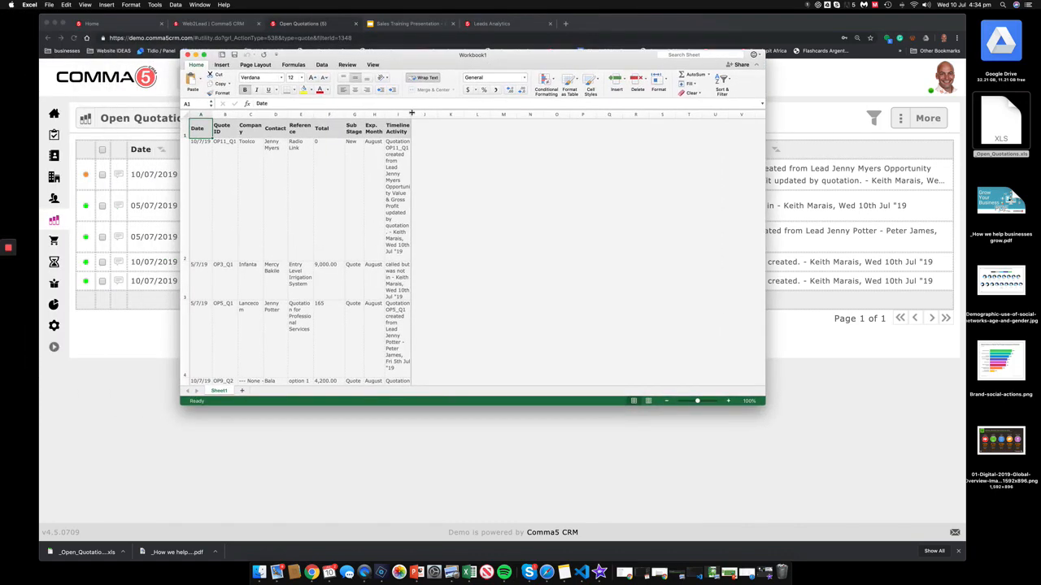
drag(412, 113, 587, 114)
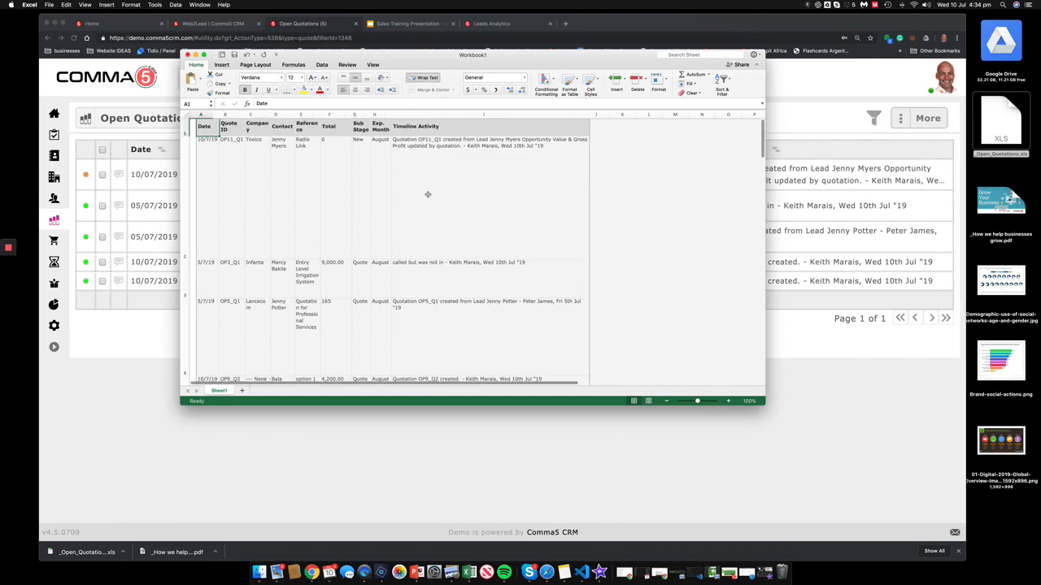
scroll(427, 194, down, 5)
scroll(427, 195, up, 5)
scroll(426, 194, right, 1)
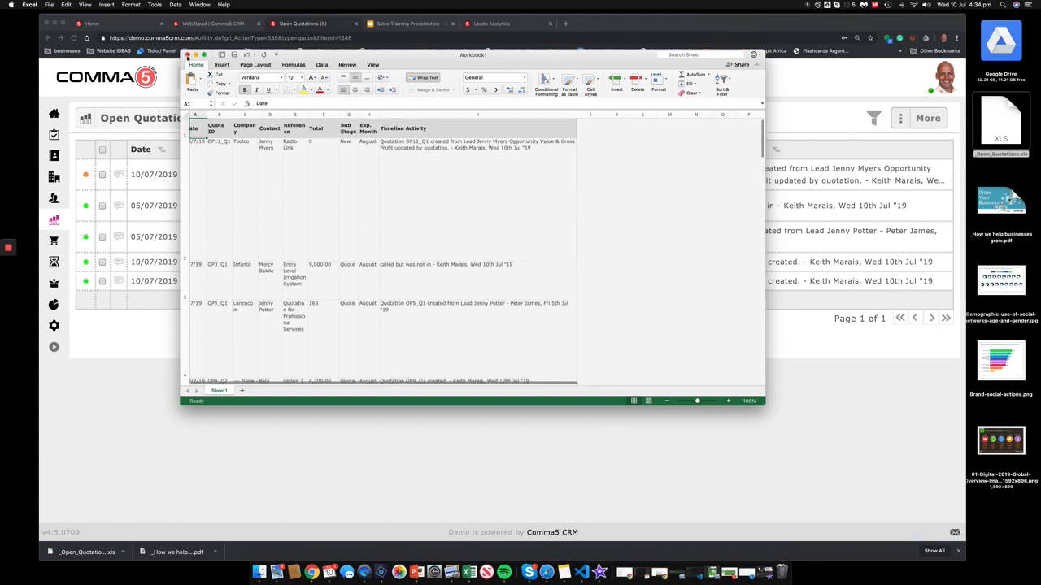
click(187, 55)
click(455, 112)
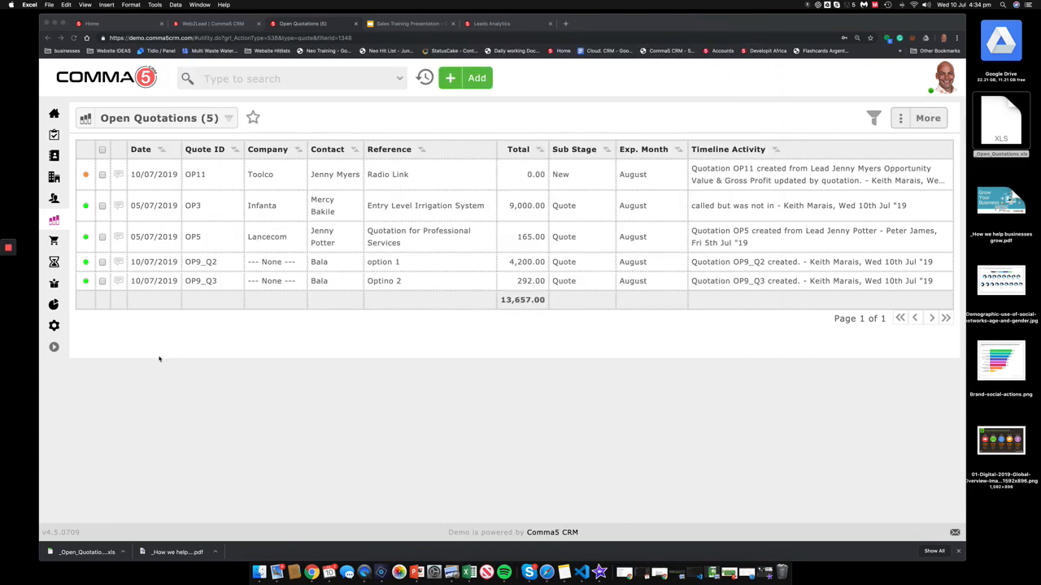
Step: Read the opportunity-assigned, Support contact-form and NEW LEAD emails, then open Dimension One's lead in the CRM
click(276, 572)
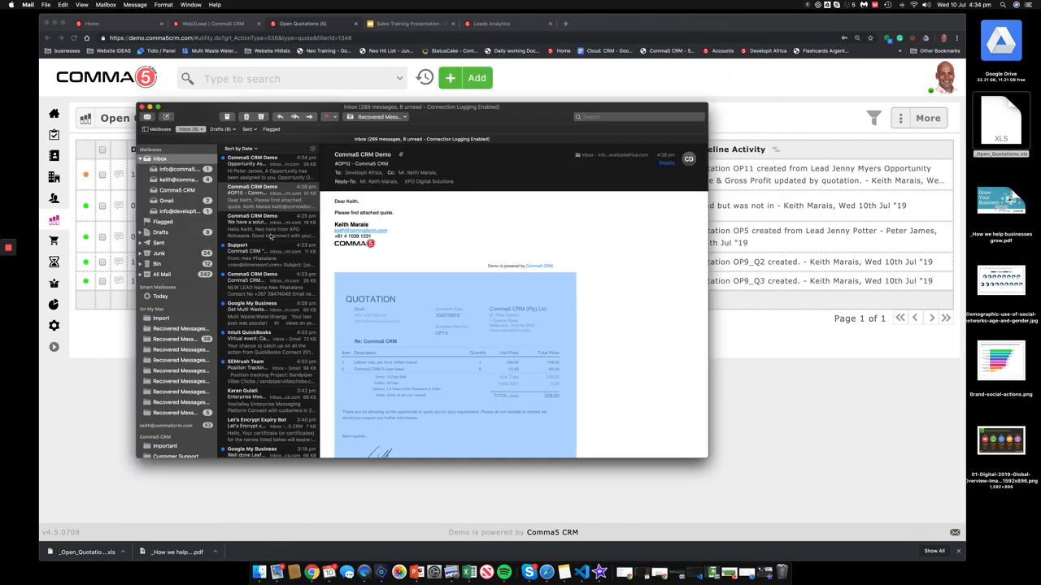
click(280, 177)
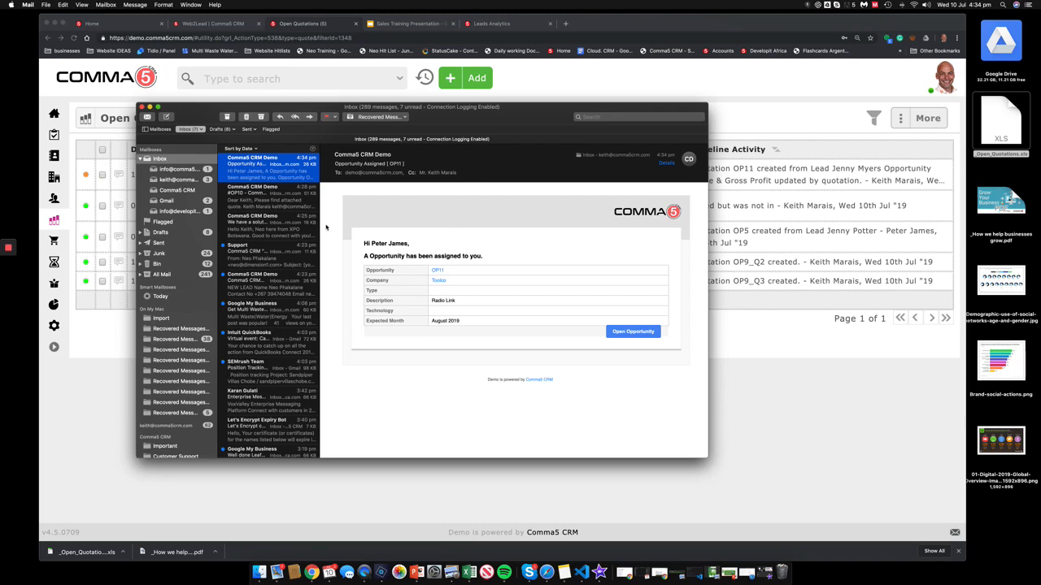
click(276, 259)
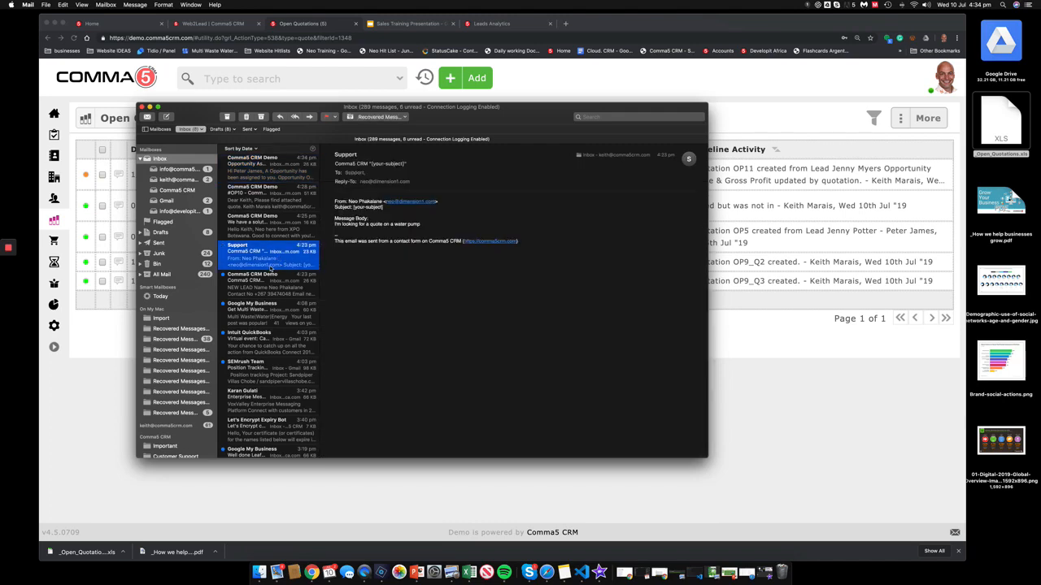
click(294, 286)
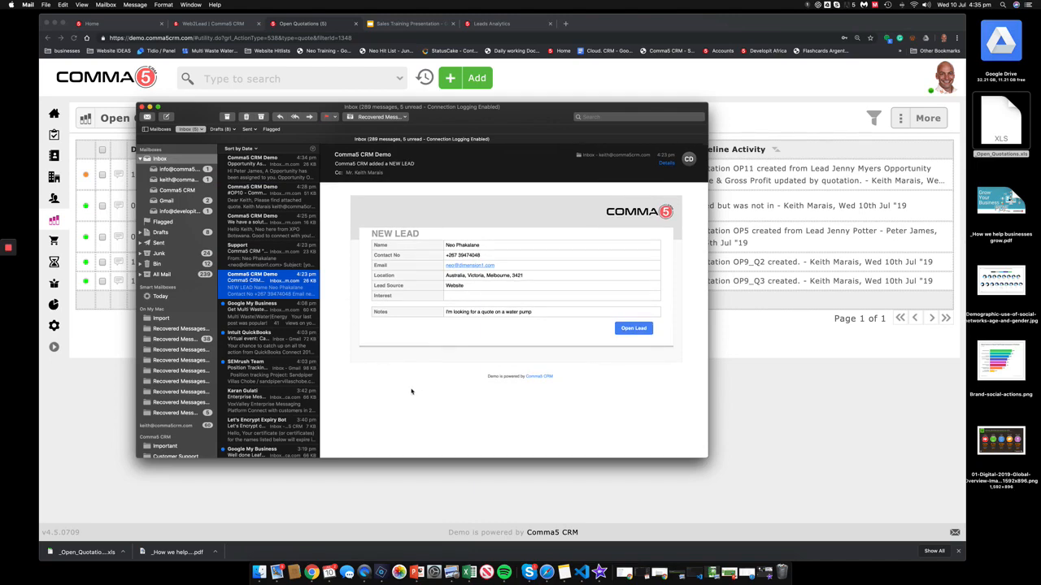
click(633, 328)
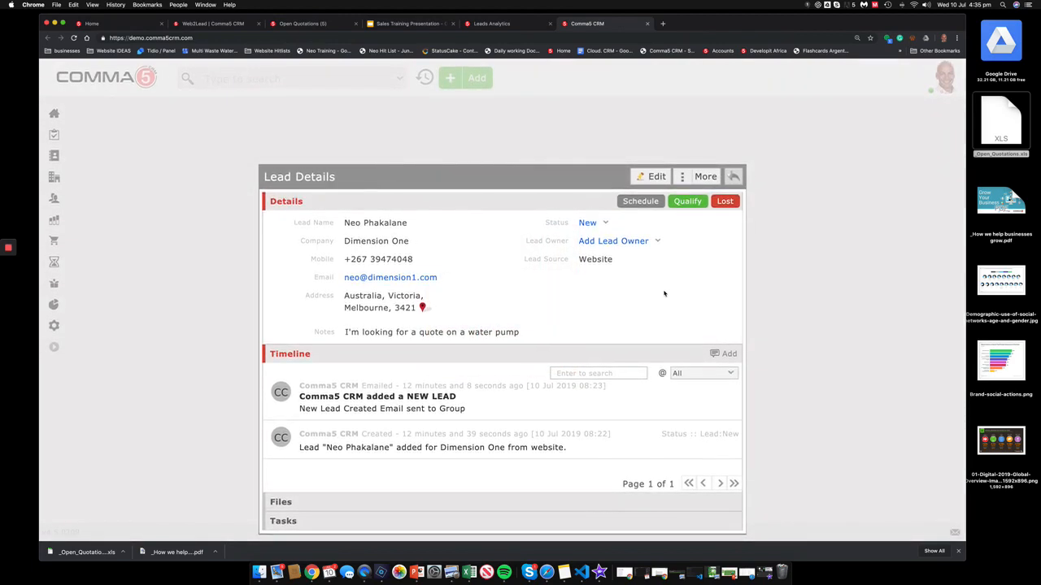
Step: Mark the Dimension One lead as qualified with the comment 'wants quote'
click(689, 202)
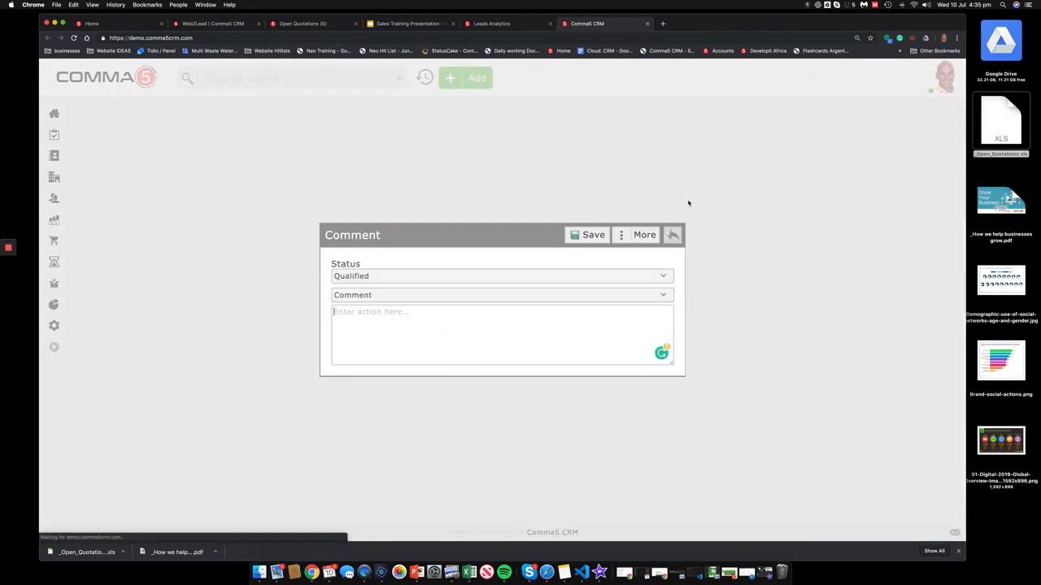
click(520, 318)
text(want)
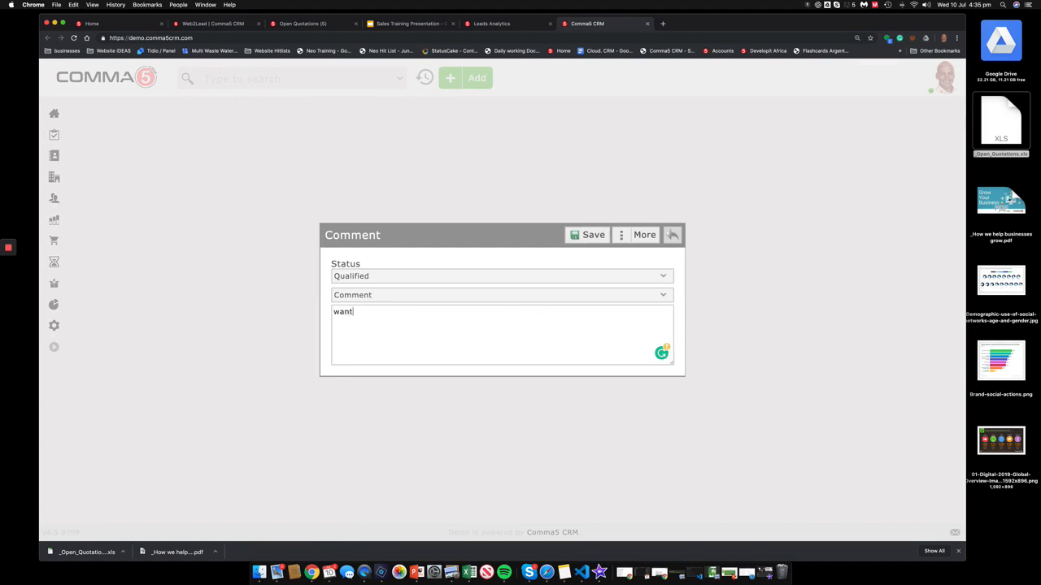
text(s quote)
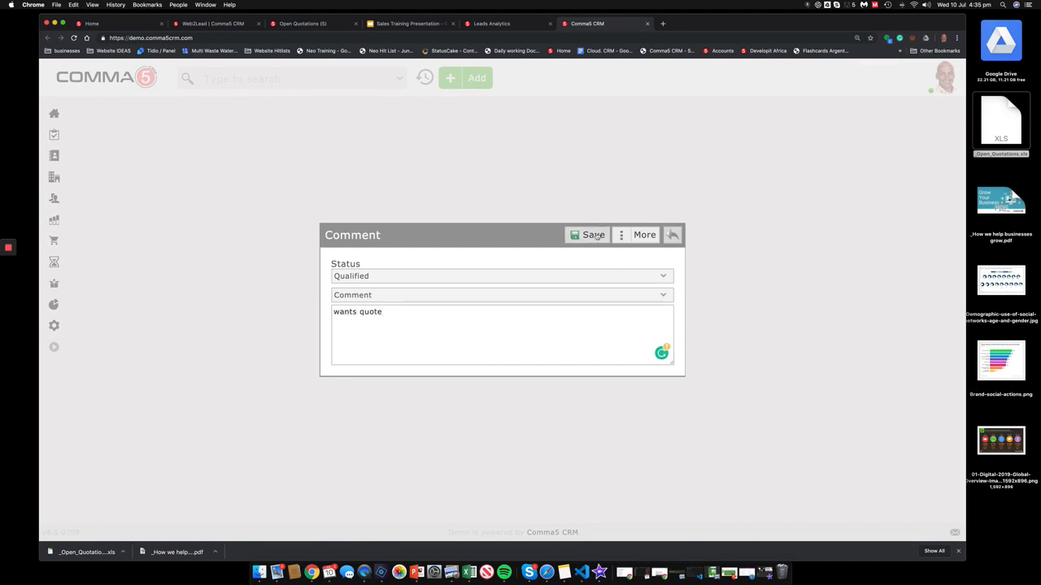
click(593, 235)
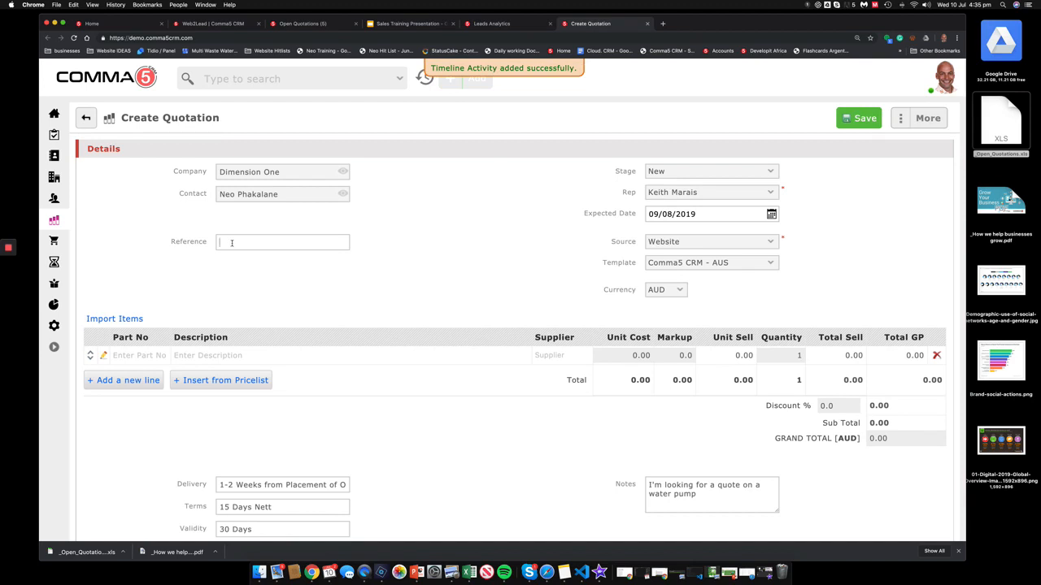
Step: Reference the quotation 'Water pump' and add irrig-01 with quantity 3, totalling 27,000 AUD
text(Water pump)
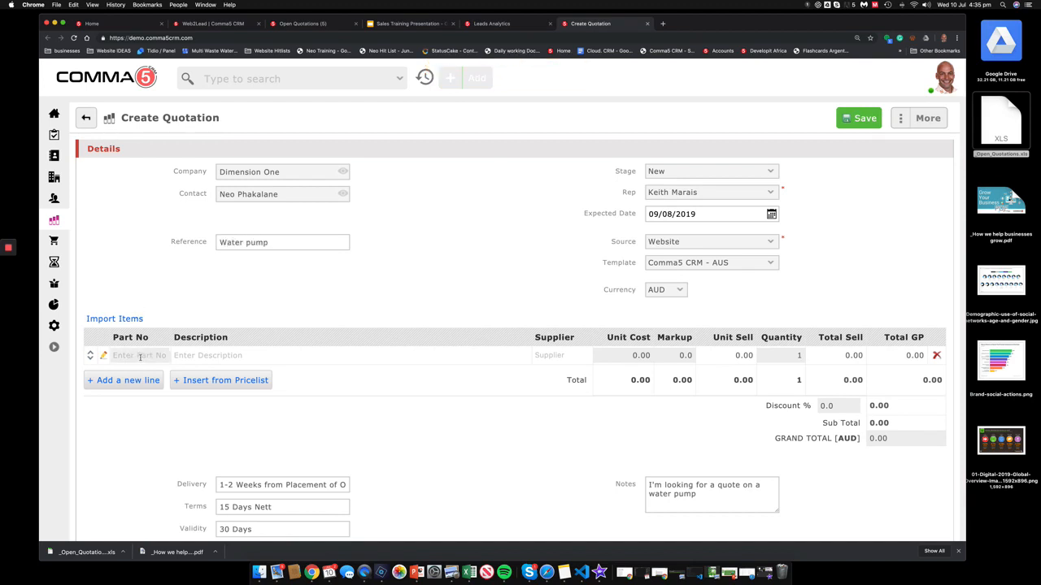
click(104, 356)
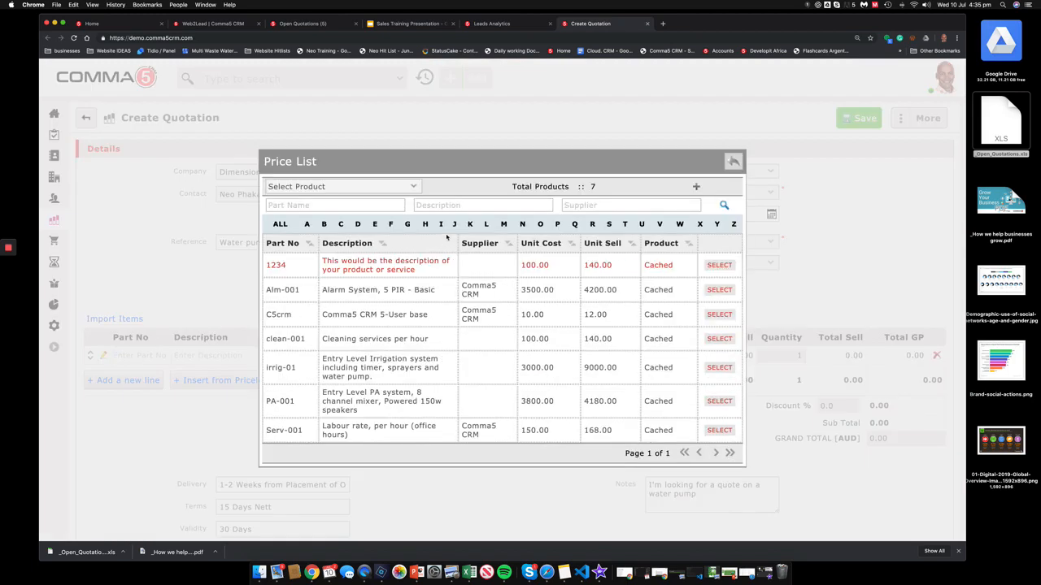
text(water pump)
click(723, 207)
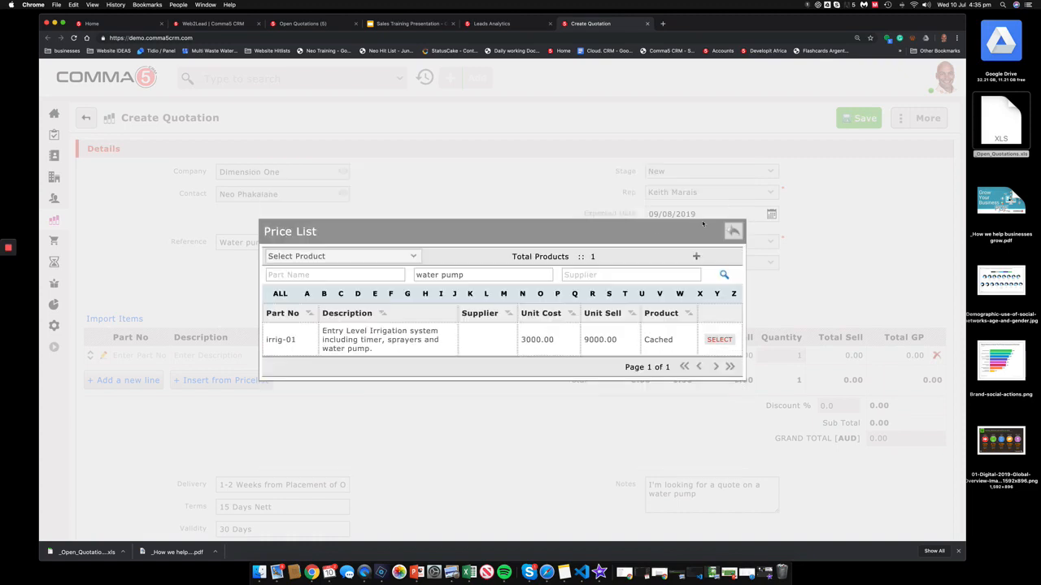
click(729, 345)
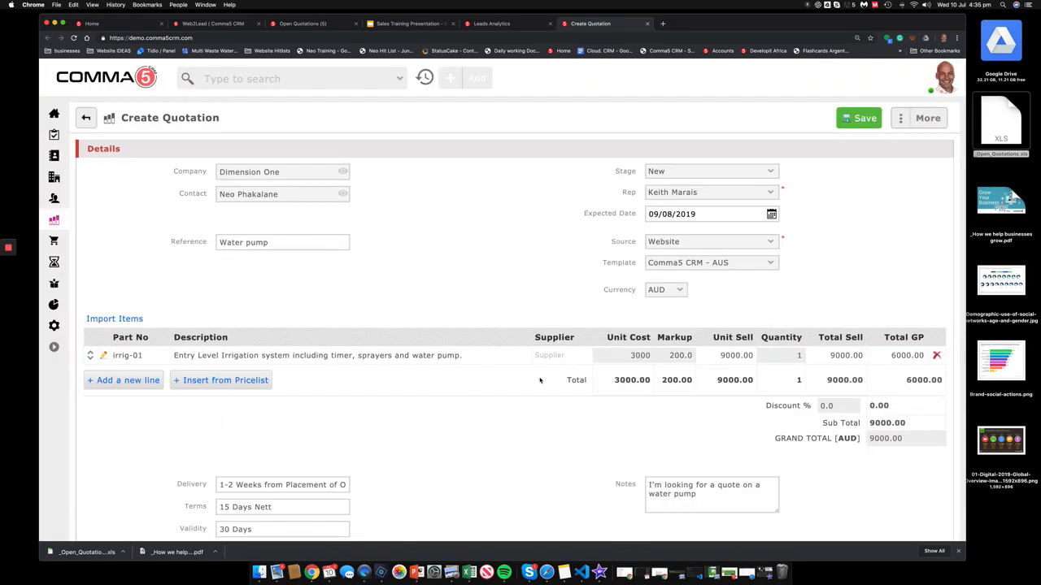
double_click(800, 356)
text(3)
scroll(852, 279, down, 3)
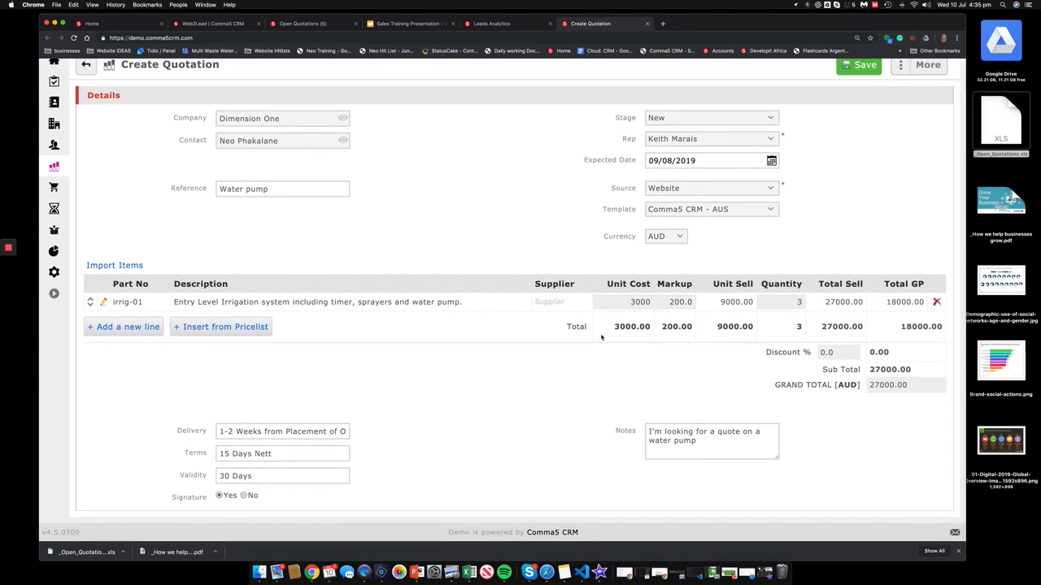
scroll(602, 338, up, 3)
Step: Save quotation OP12 and highlight 'Website' in its Source field
click(860, 119)
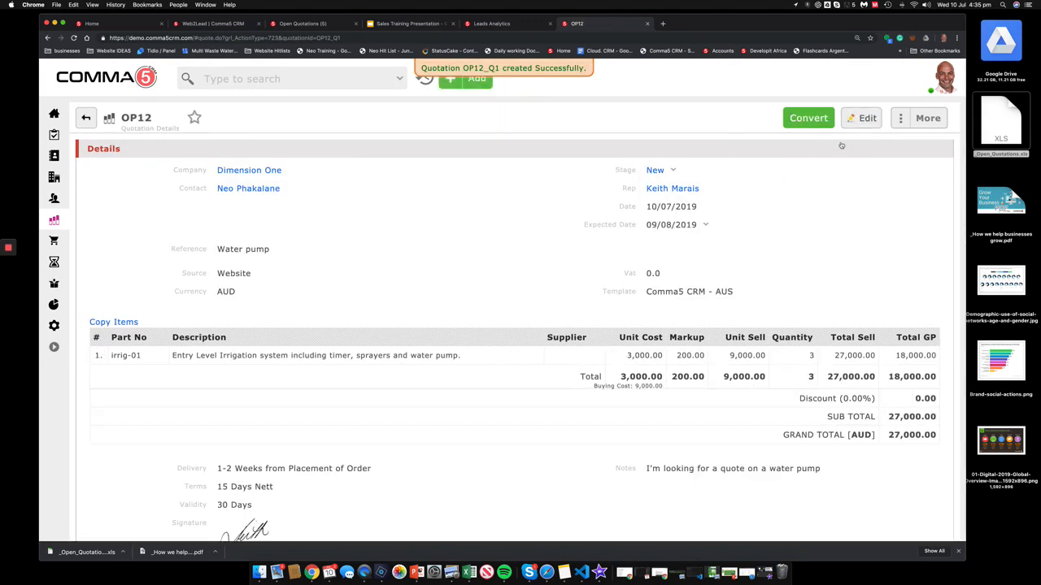
drag(268, 274, 219, 270)
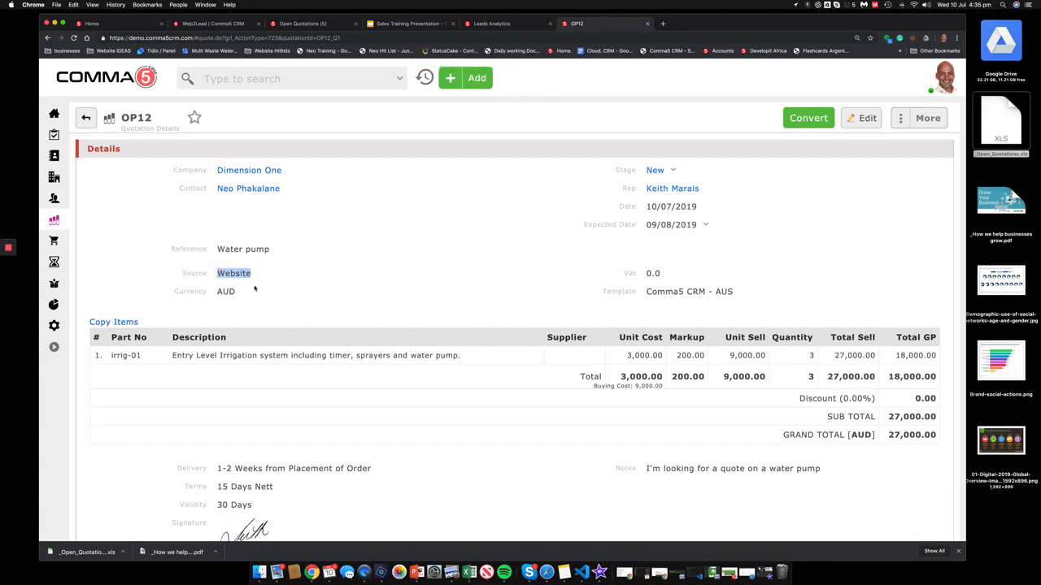
click(245, 276)
drag(249, 274, 217, 276)
Step: Expand OP12's timeline to review the OP12_Q1 creation and Success:Qualified entries
scroll(286, 292, down, 3)
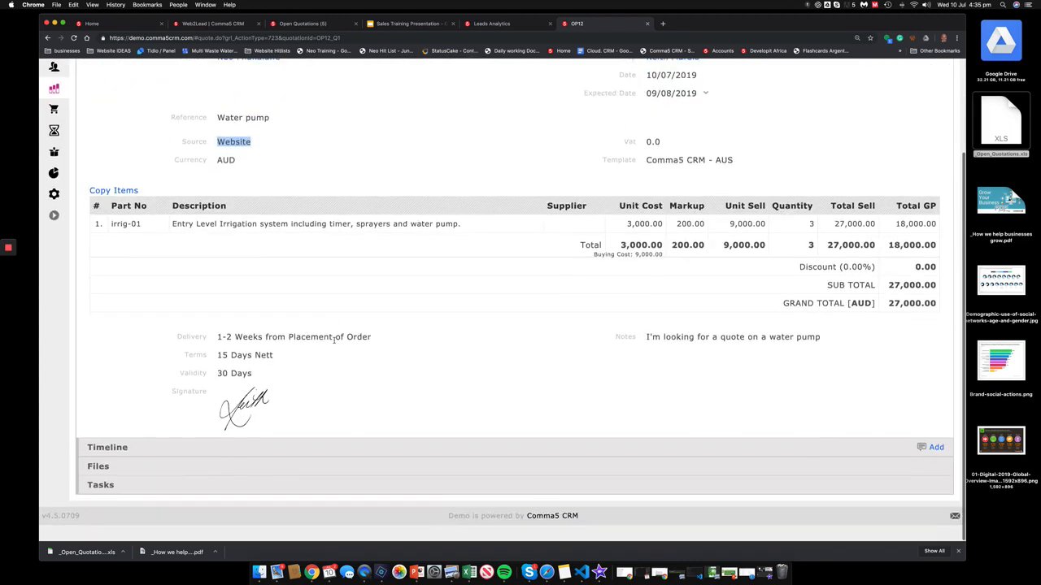
click(261, 465)
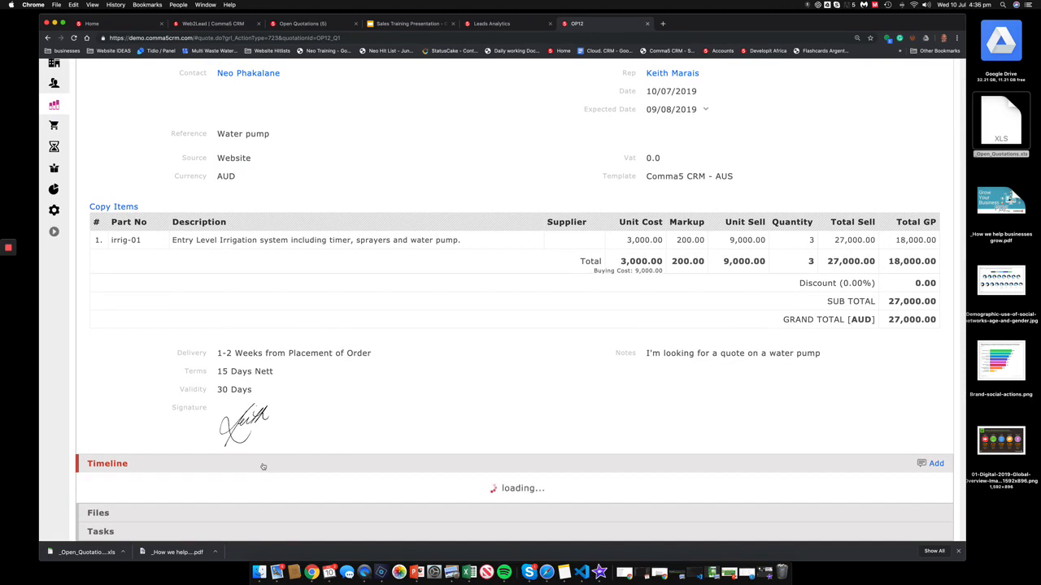
scroll(263, 466, down, 5)
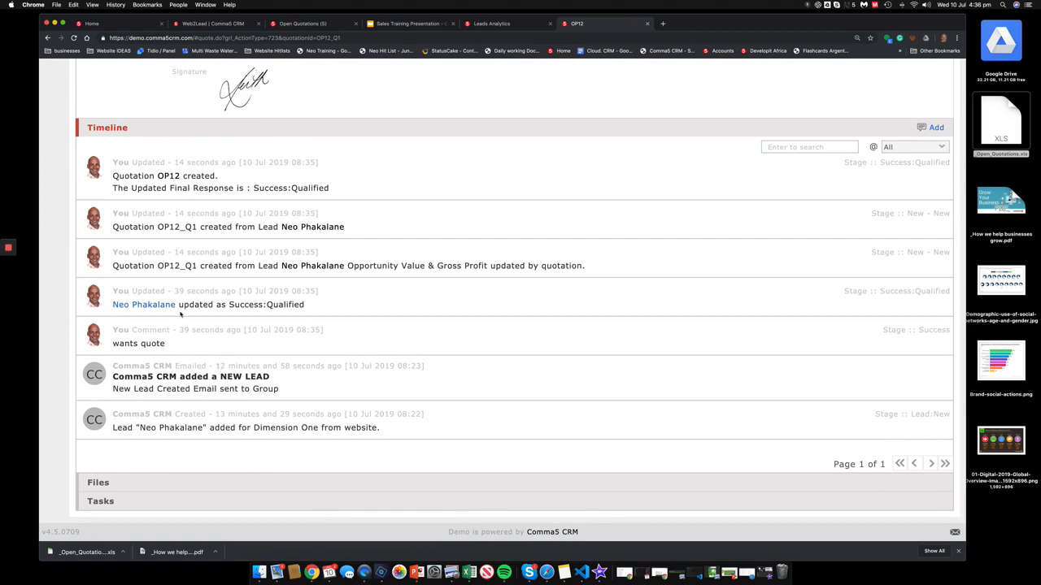
scroll(238, 204, up, 7)
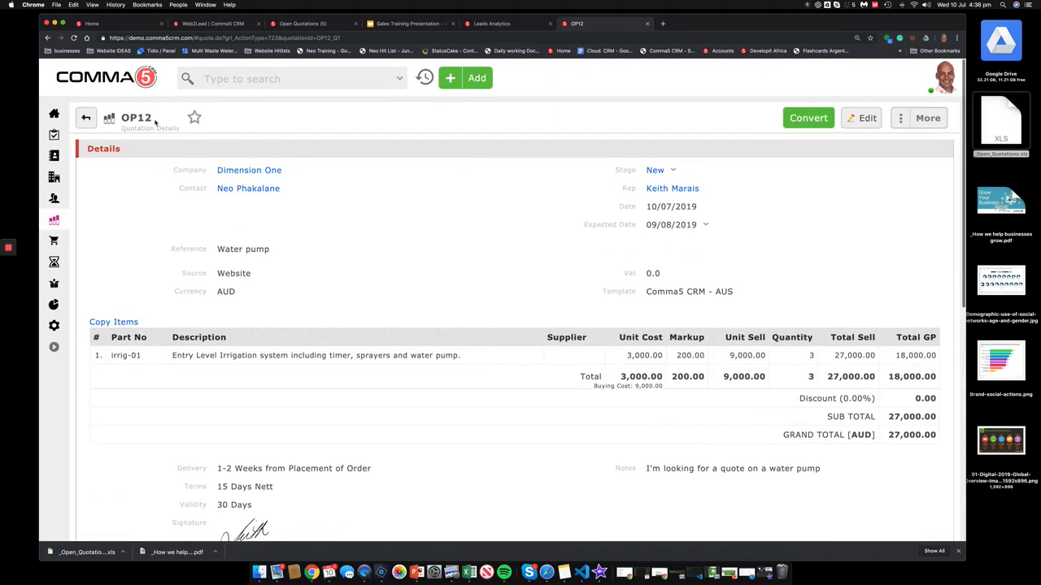
Step: Switch from the home dashboard to Sales Analytics, then bring up the Leads Analytics tab
click(139, 81)
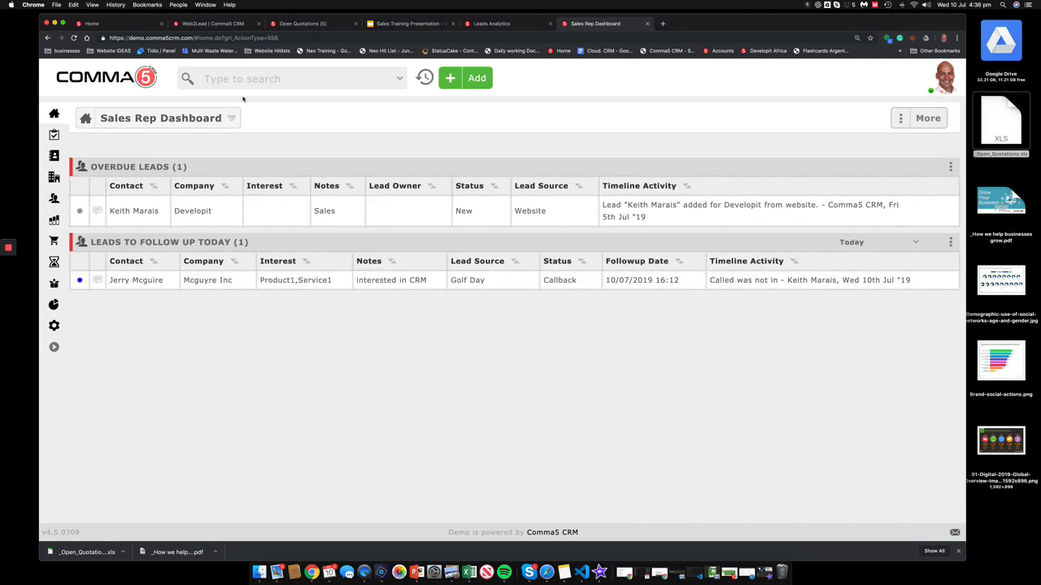
click(160, 119)
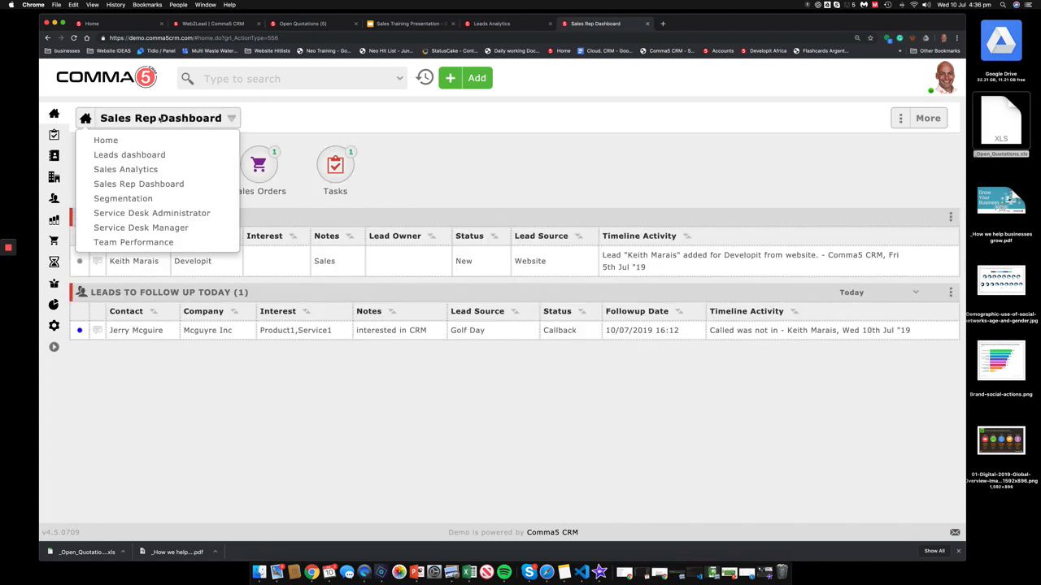
click(159, 170)
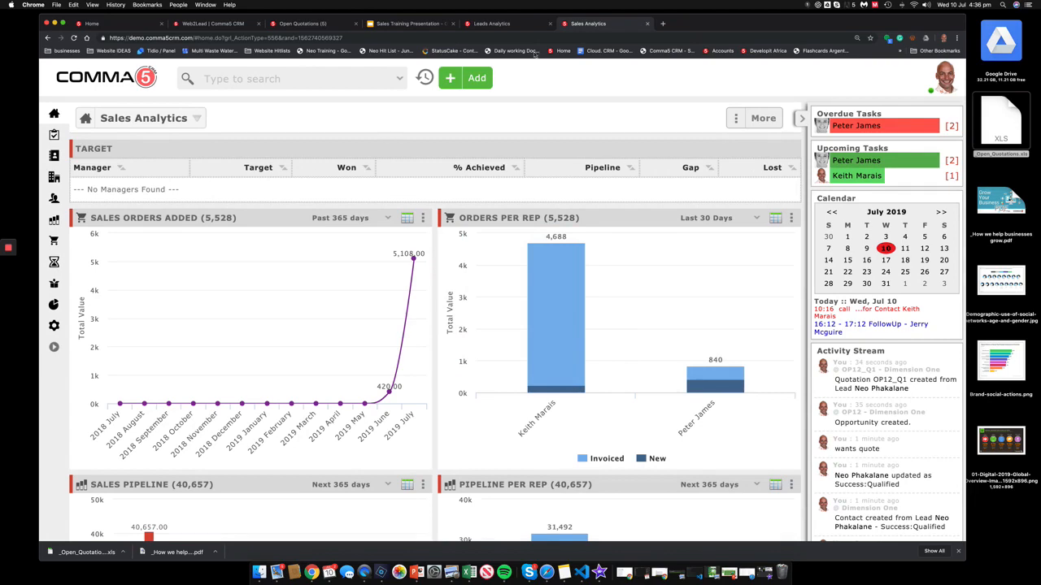
click(518, 26)
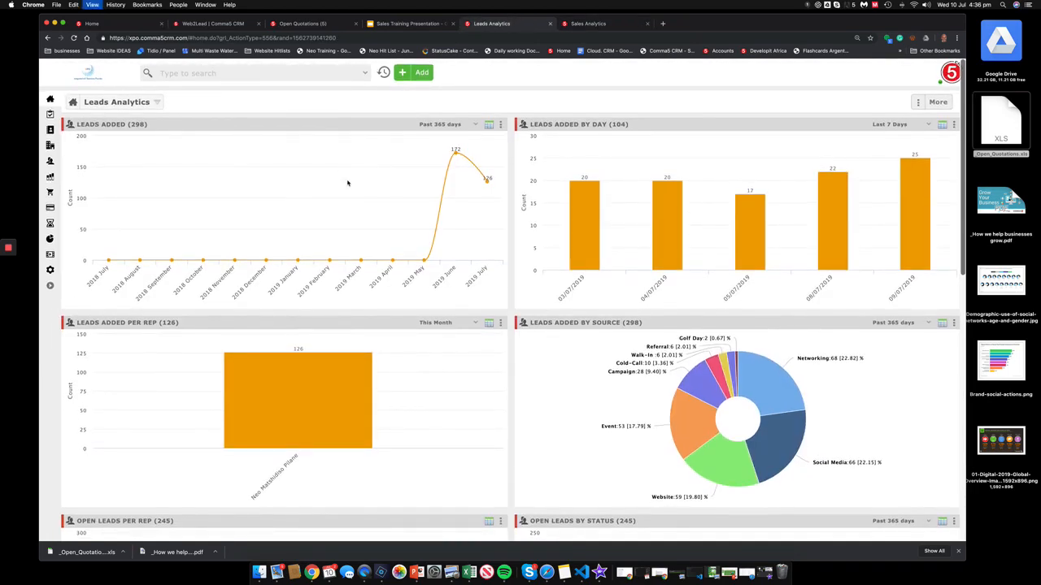
Step: Zoom the page in and set Leads Added By Day to Last 15 Days (182 leads)
key(super+equal)
key(super+equal)
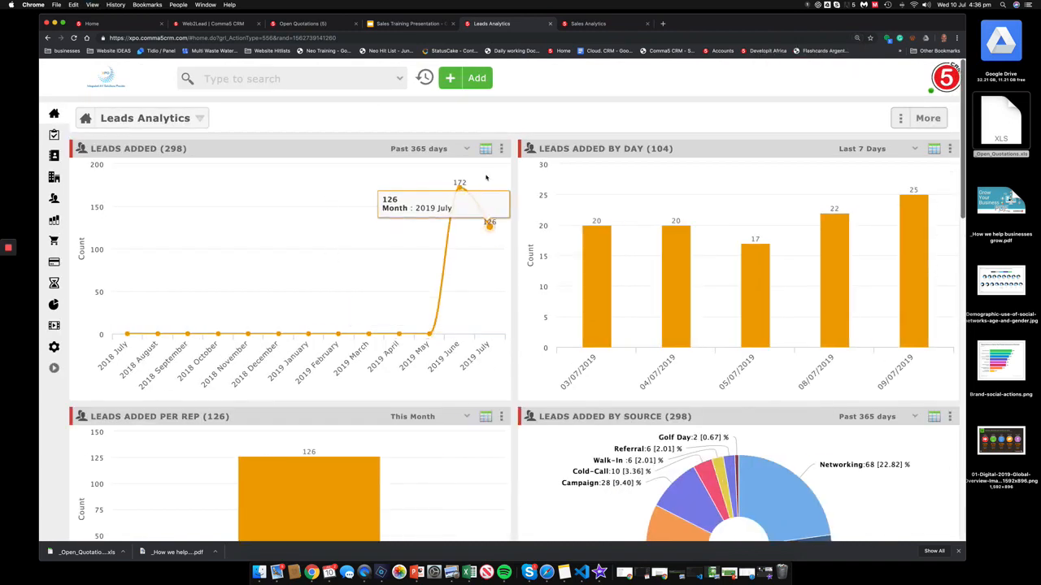
mouse_move(449, 190)
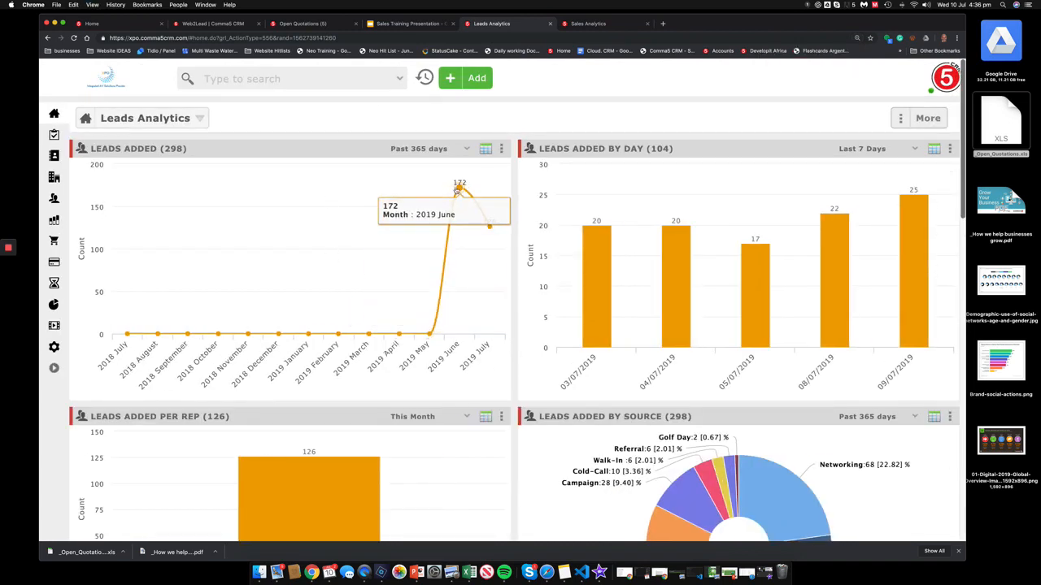
mouse_move(490, 228)
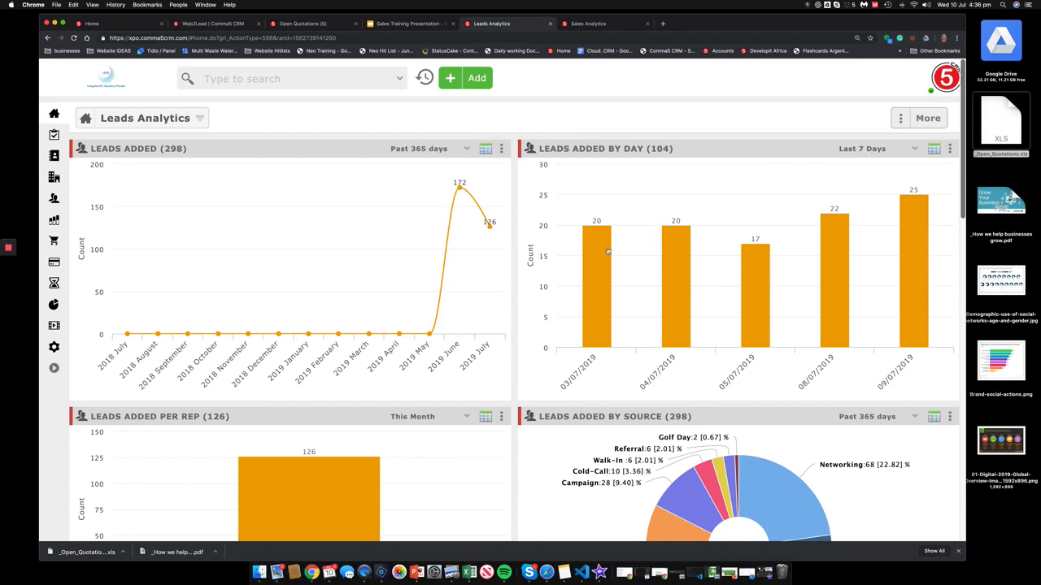
mouse_move(864, 250)
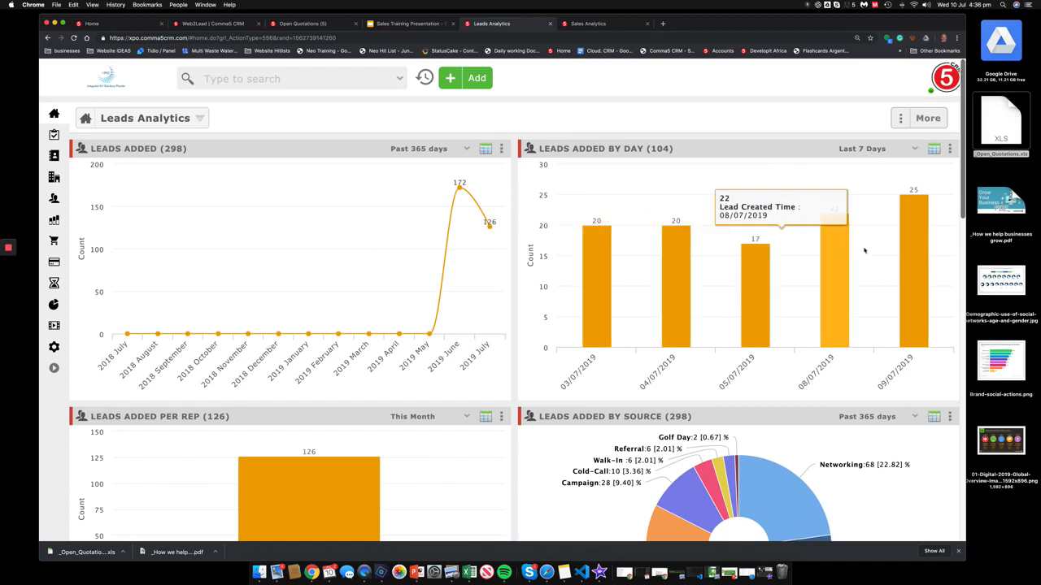
click(913, 148)
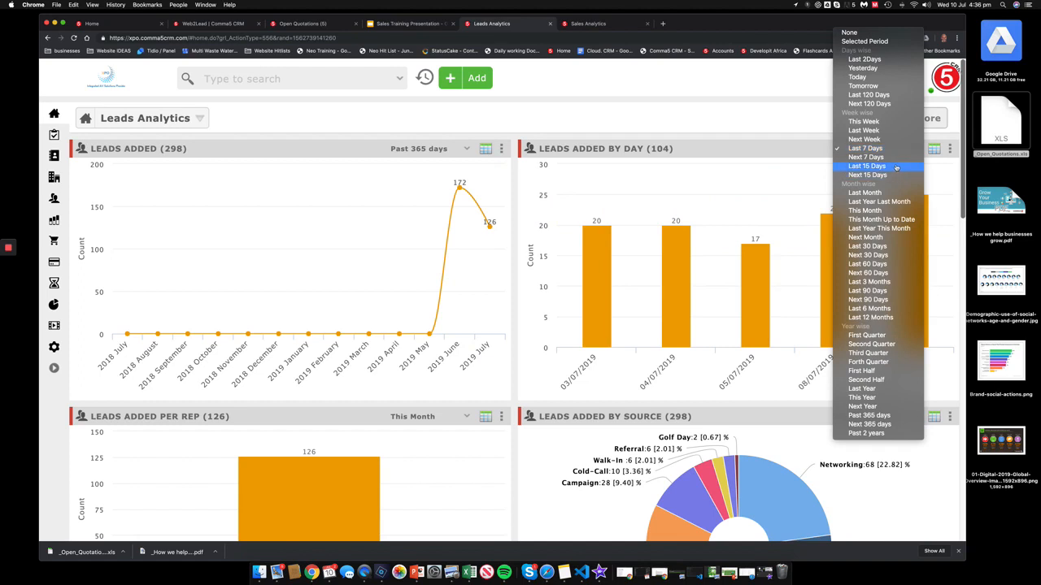
click(896, 166)
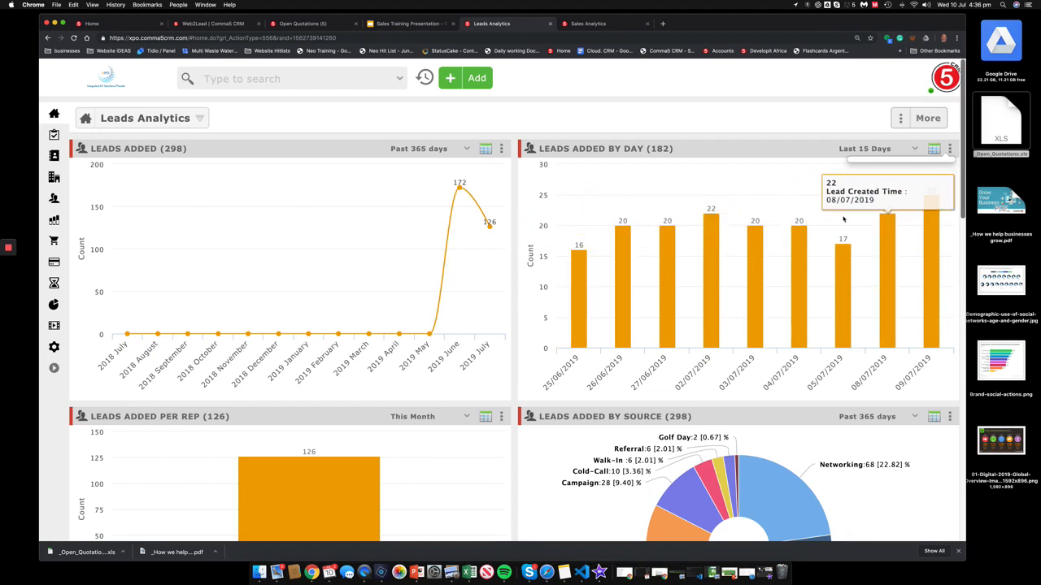
scroll(732, 295, down, 1)
Step: Toggle Lead Activity's Phoned and Emailed series, then open the three Qualified leads from Lead Conversion
scroll(732, 295, down, 4)
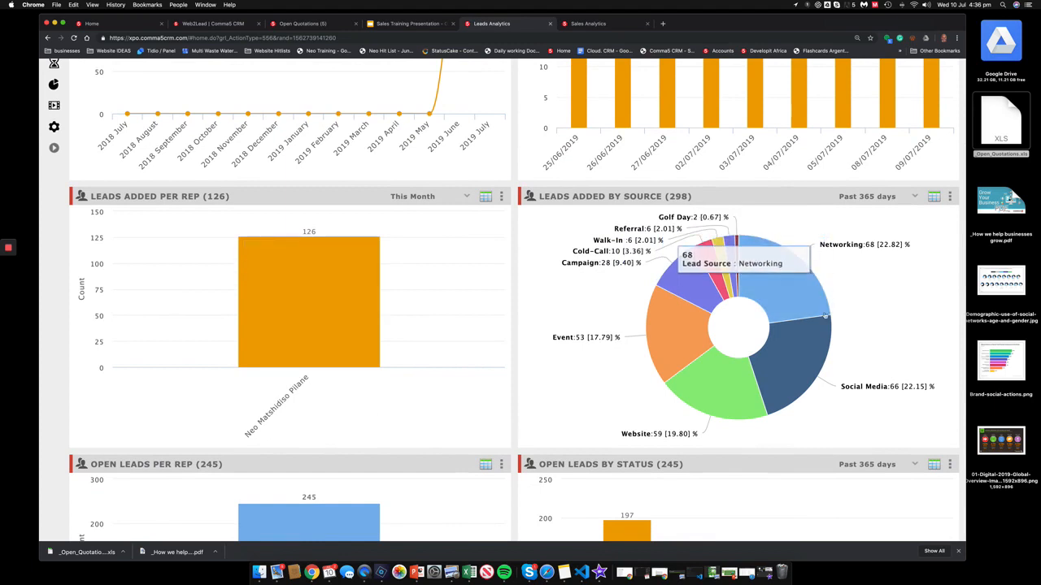
scroll(600, 351, down, 1)
scroll(600, 351, down, 10)
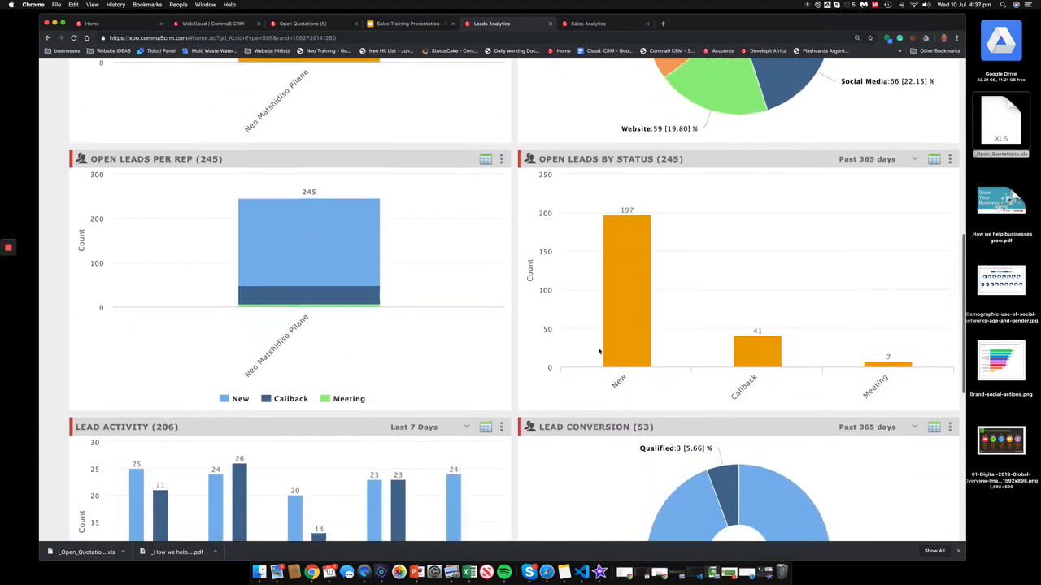
scroll(599, 351, down, 2)
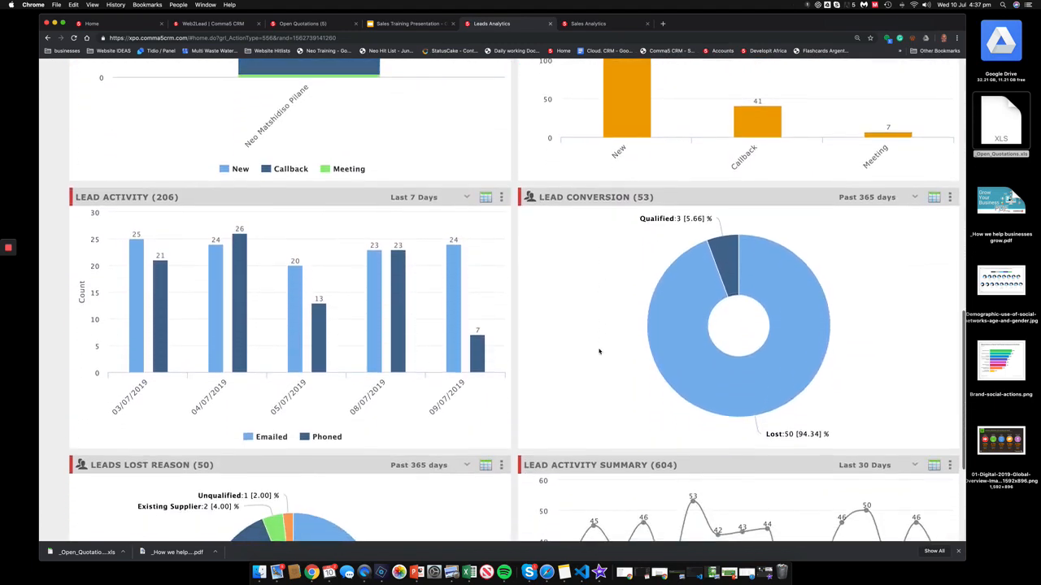
scroll(600, 352, down, 1)
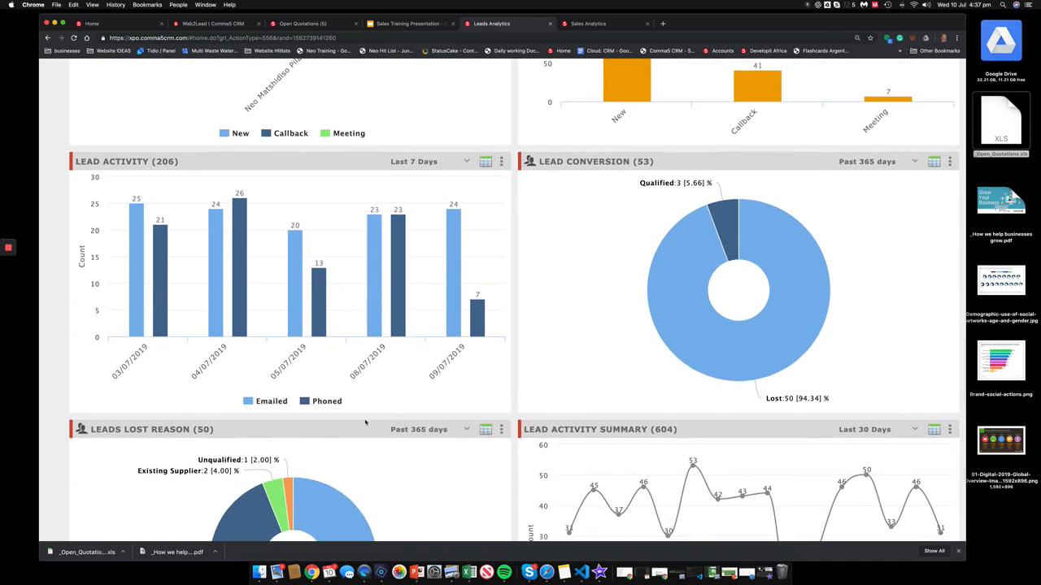
click(315, 402)
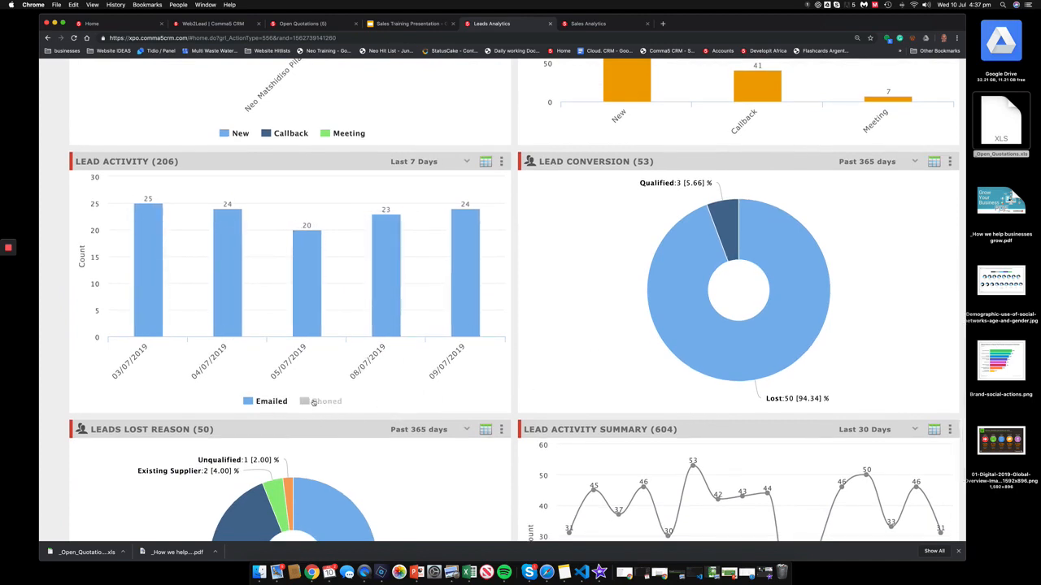
click(314, 402)
click(270, 403)
click(272, 403)
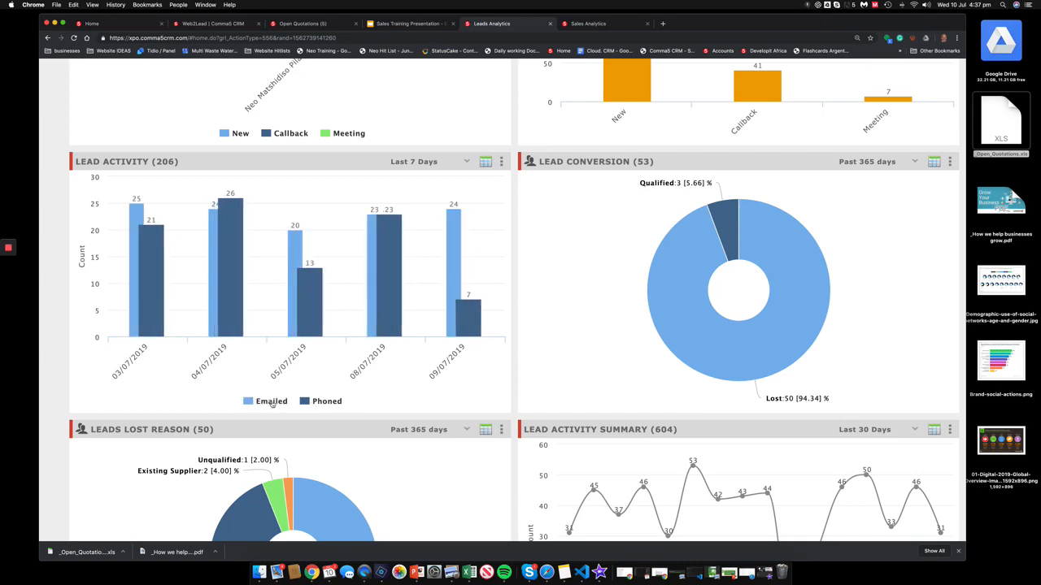
scroll(646, 361, down, 1)
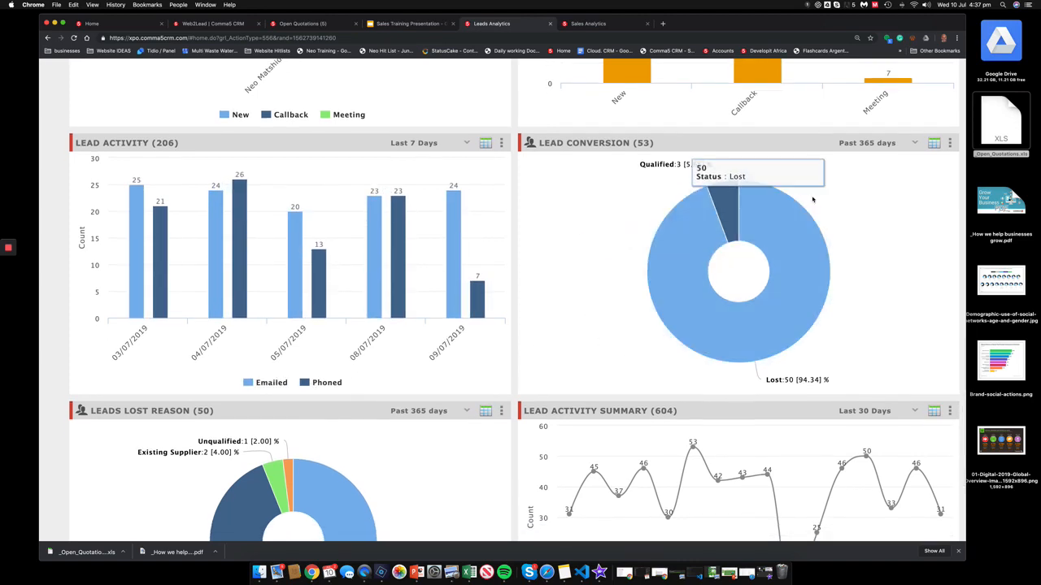
click(727, 201)
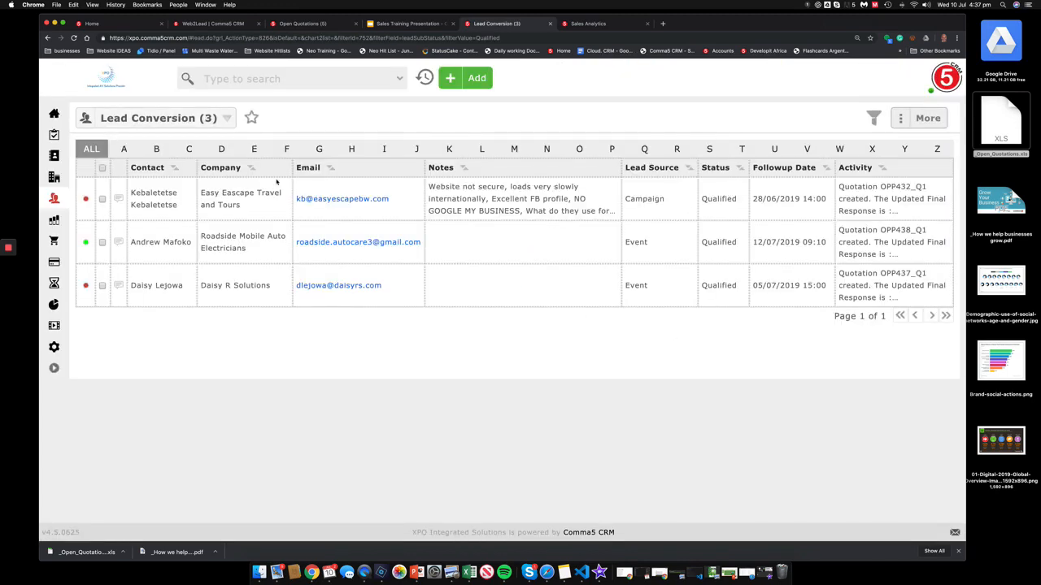
Step: Go back to Leads Analytics and view Leads Lost Reason: 52 lost, 29 Not Interested
click(119, 83)
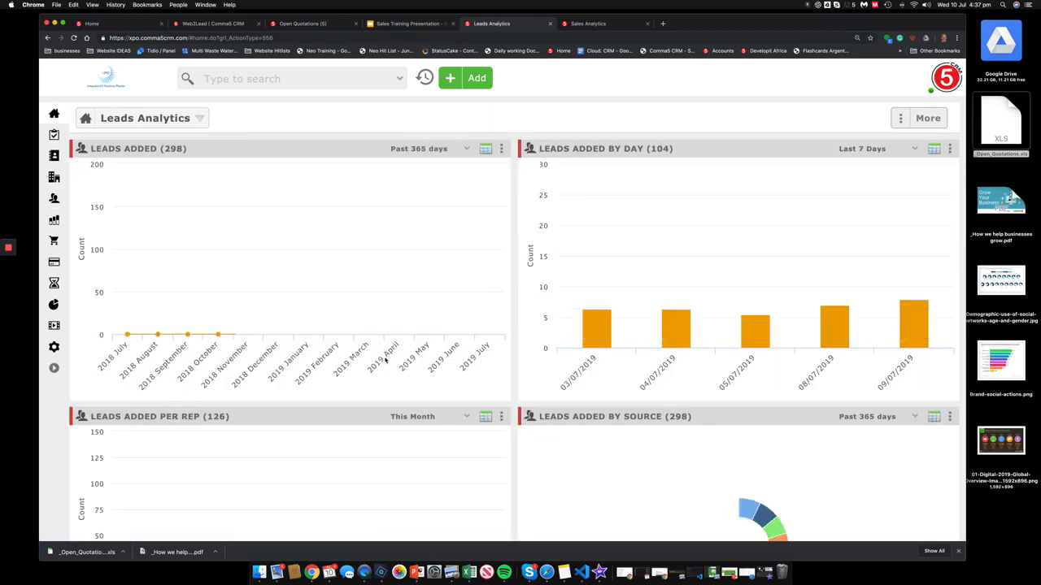
scroll(430, 441, down, 10)
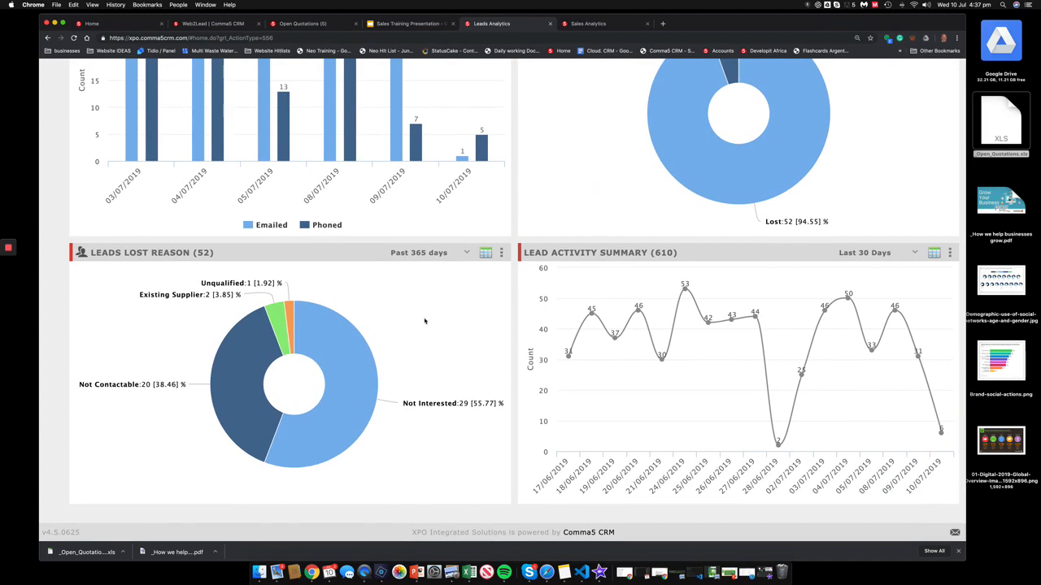
mouse_move(340, 344)
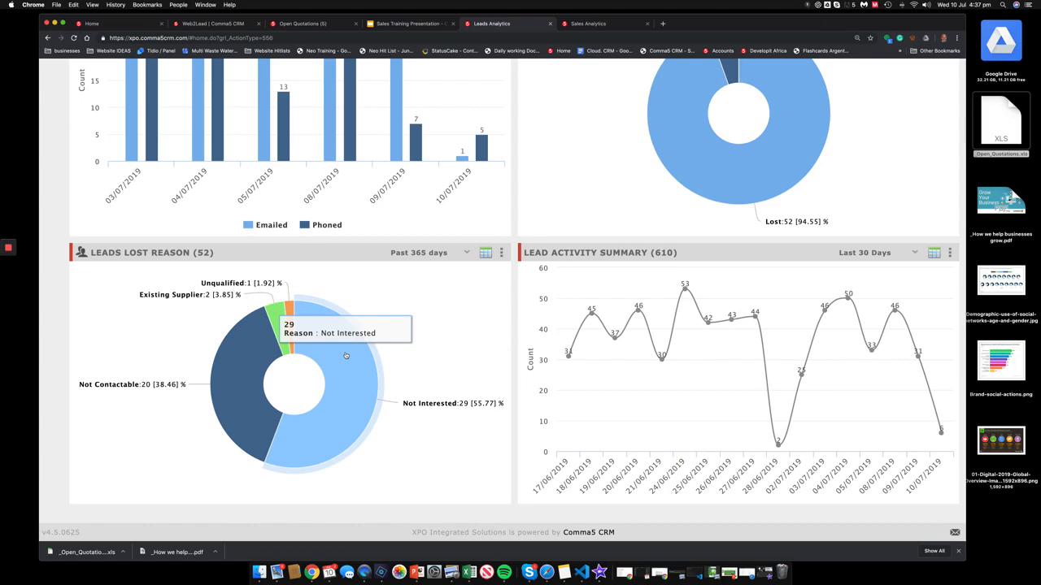
Step: Export the 29 Not Interested lost leads to Excel, then show the Typical Sales Process slide
mouse_move(276, 318)
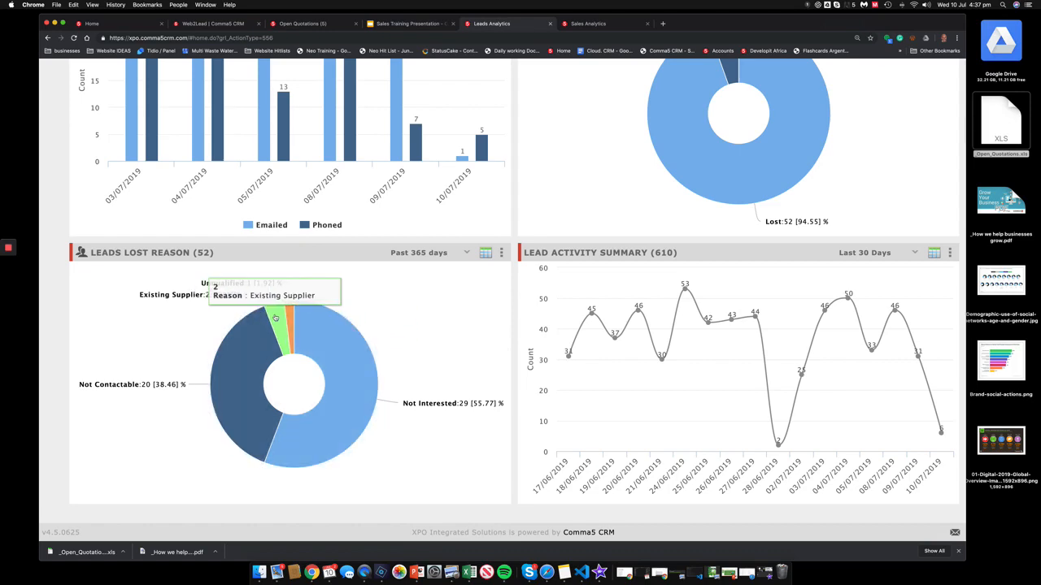
click(340, 345)
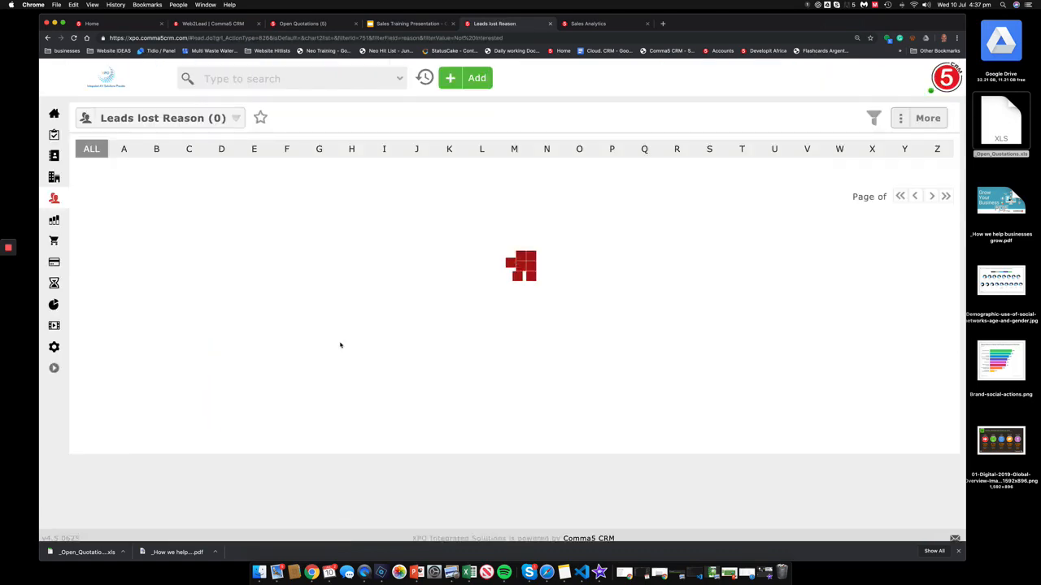
scroll(350, 361, down, 15)
scroll(357, 373, up, 5)
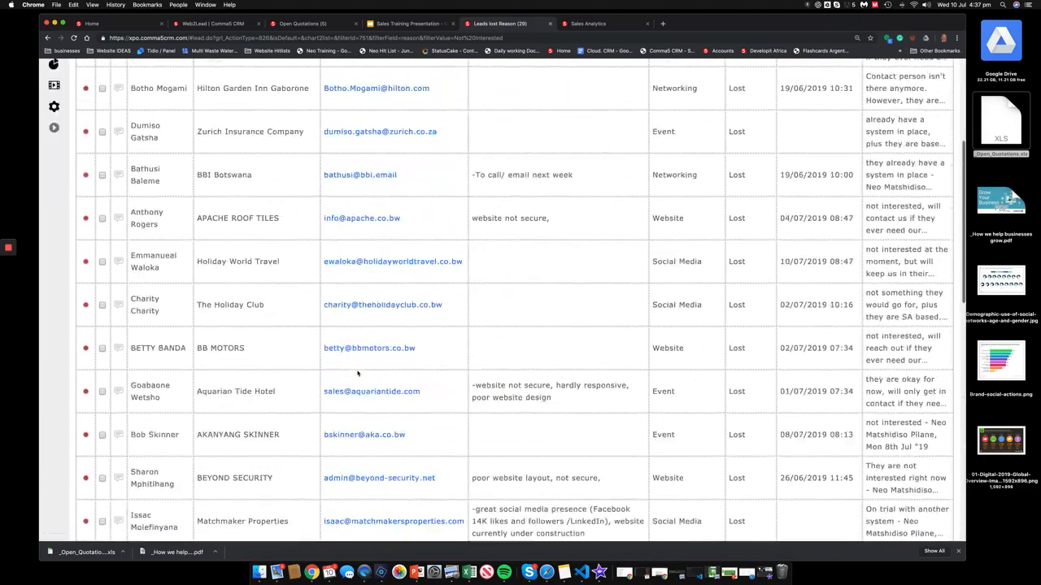
scroll(357, 373, up, 5)
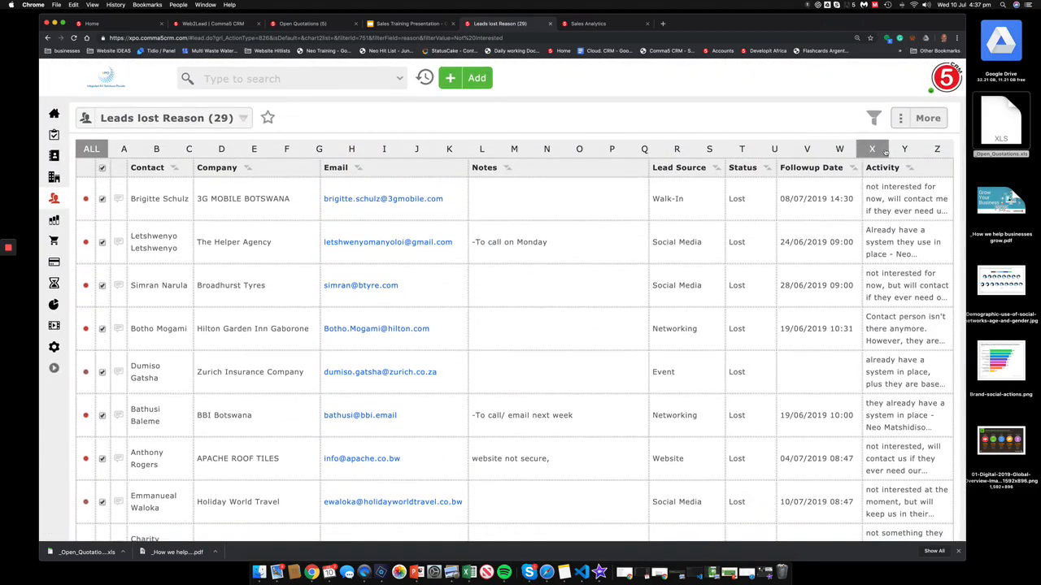
click(922, 118)
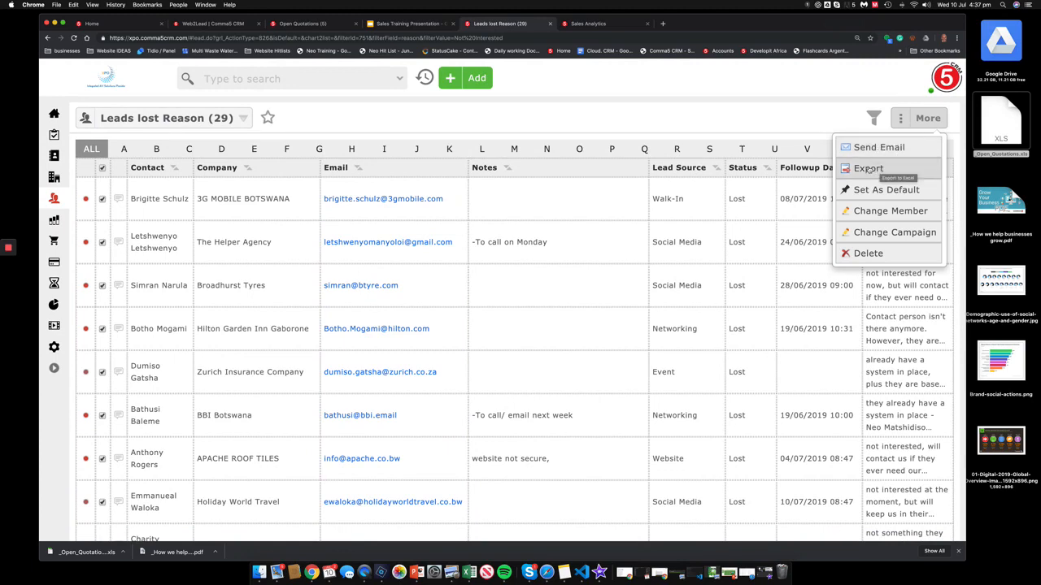
click(868, 169)
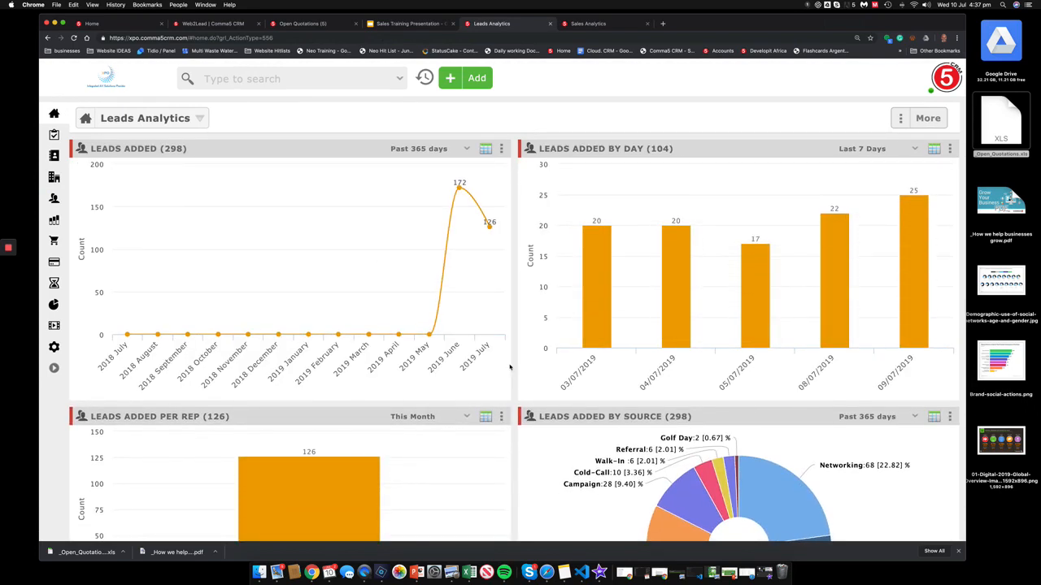
click(380, 23)
click(143, 323)
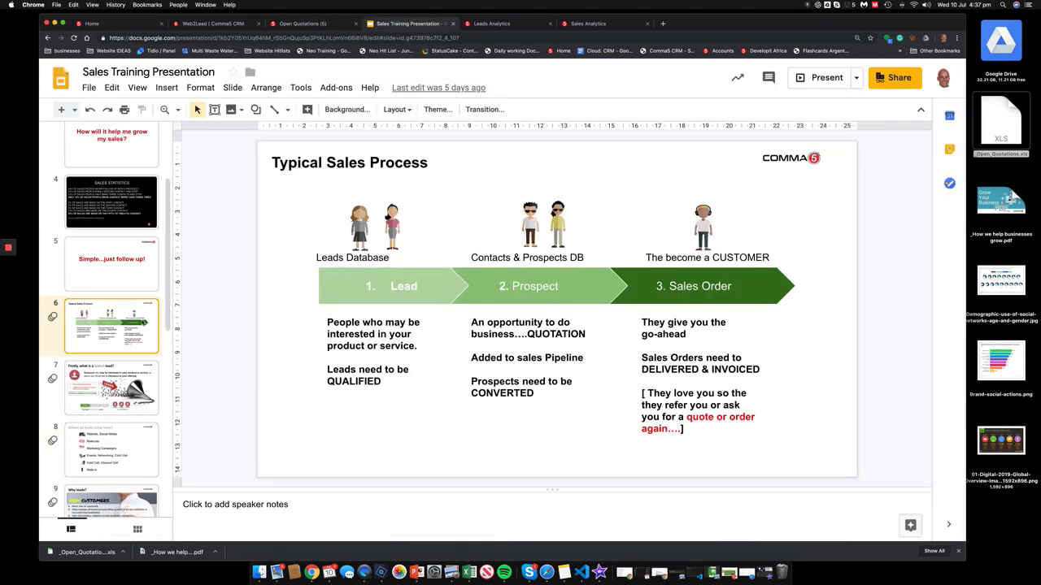